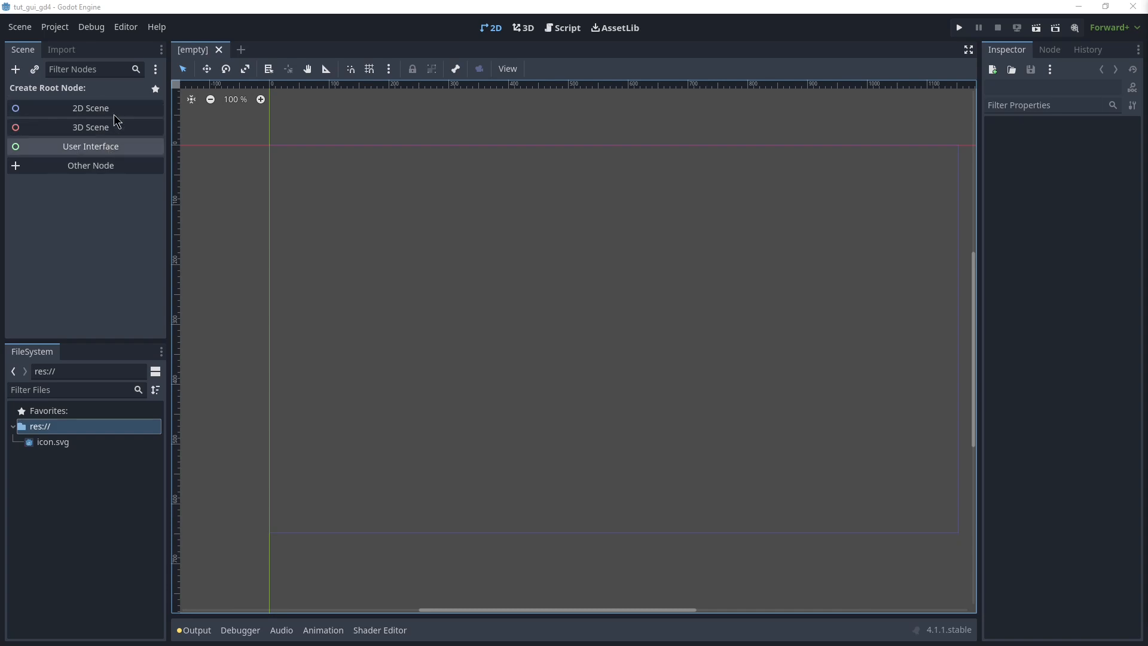
Create a User Interface root node for the empty scene and examine its full rectangle in the 2D viewport
left_click(88, 154)
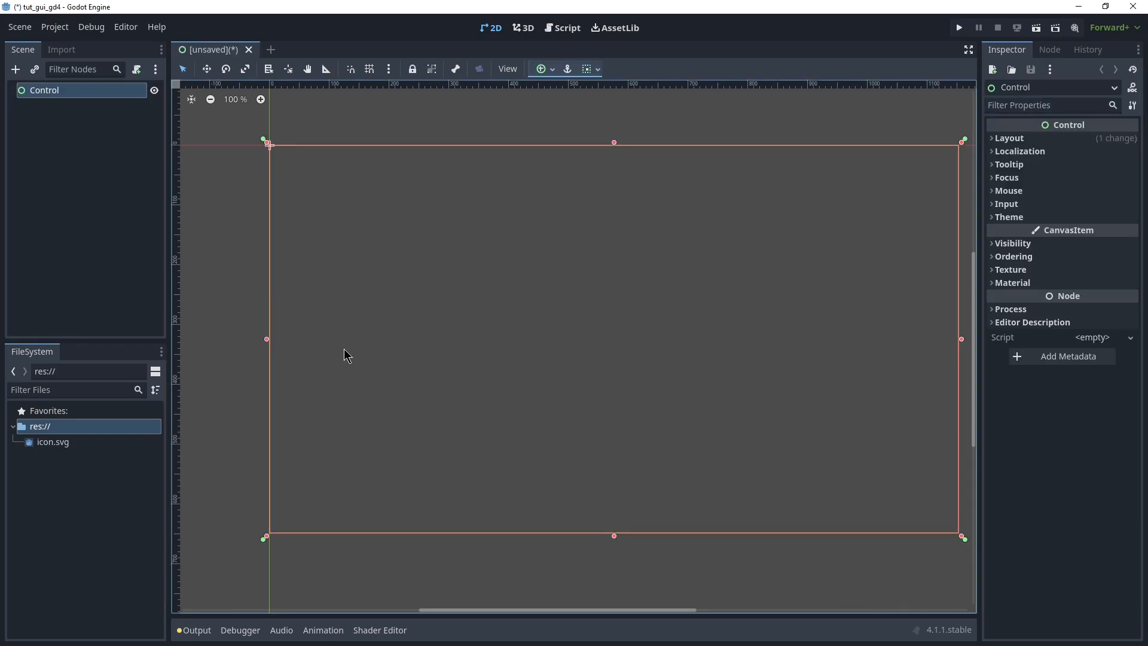
scroll(246, 200, "down", 1)
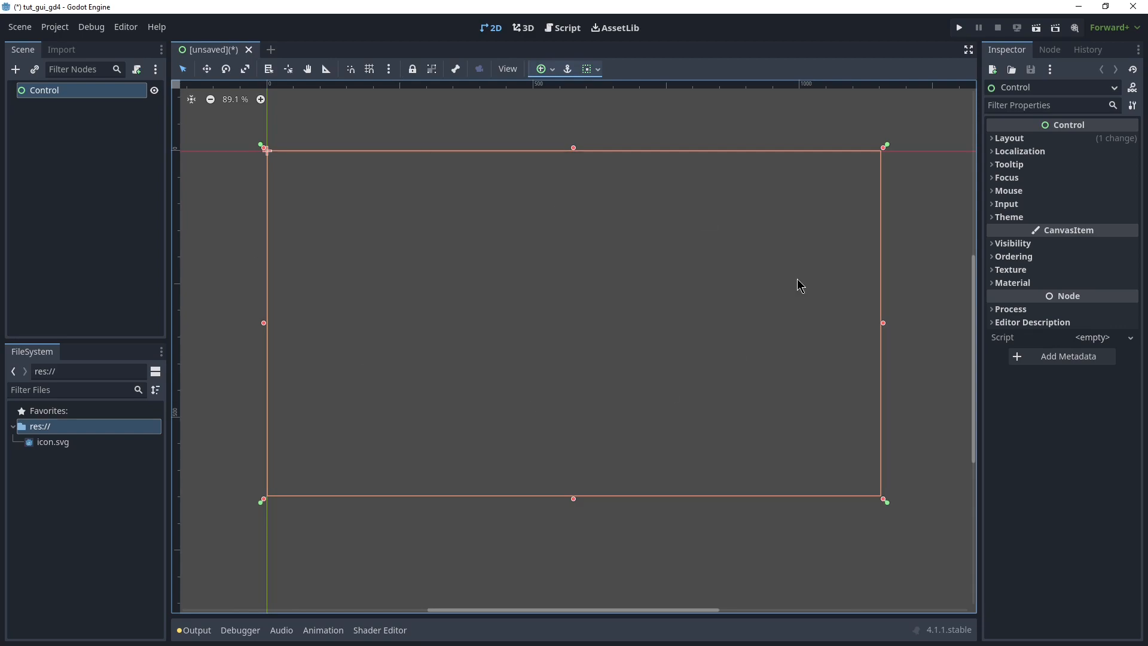
scroll(579, 383, "down", 2)
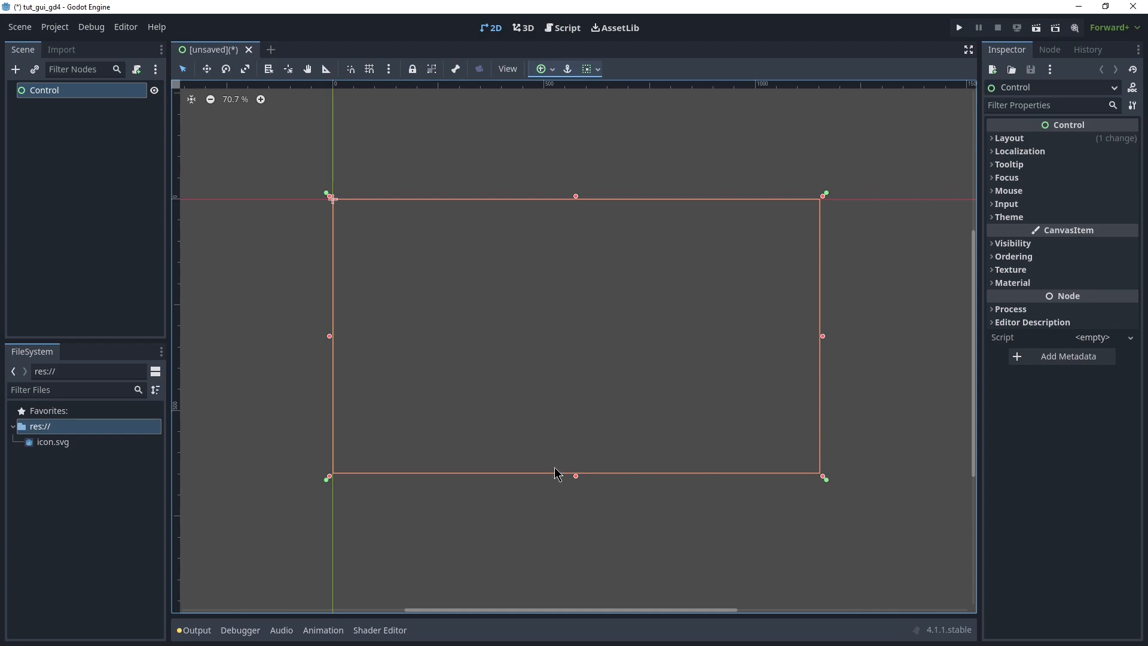
scroll(894, 371, "up", 3)
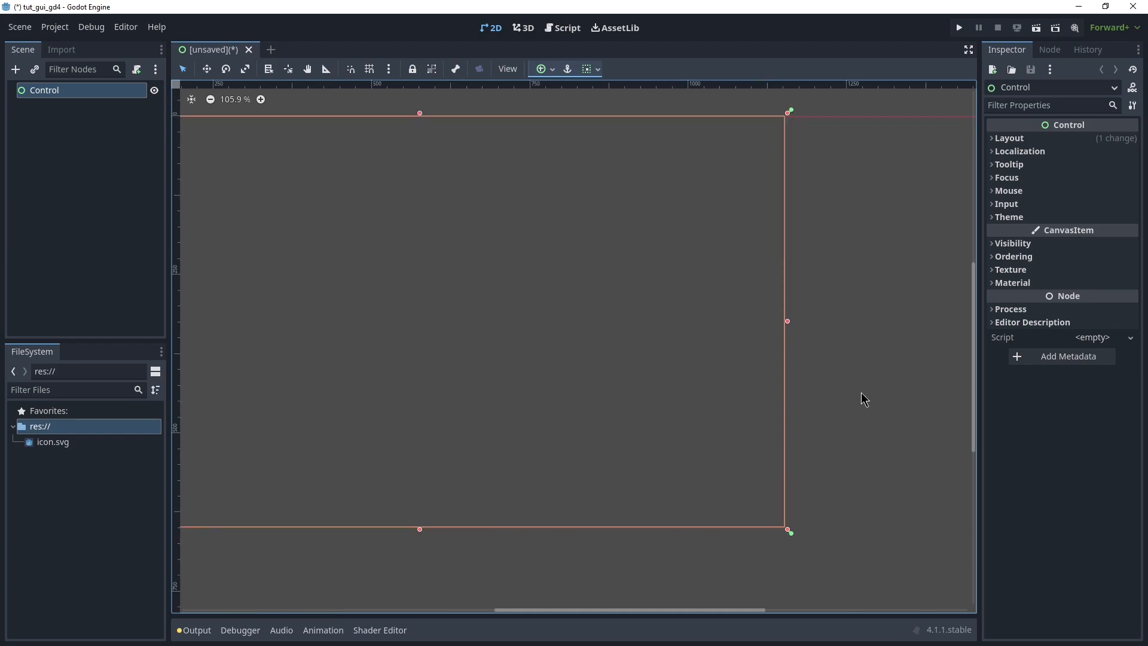
scroll(795, 323, "down", 1)
scroll(697, 275, "down", 1)
scroll(363, 284, "up", 1)
scroll(761, 266, "down", 1)
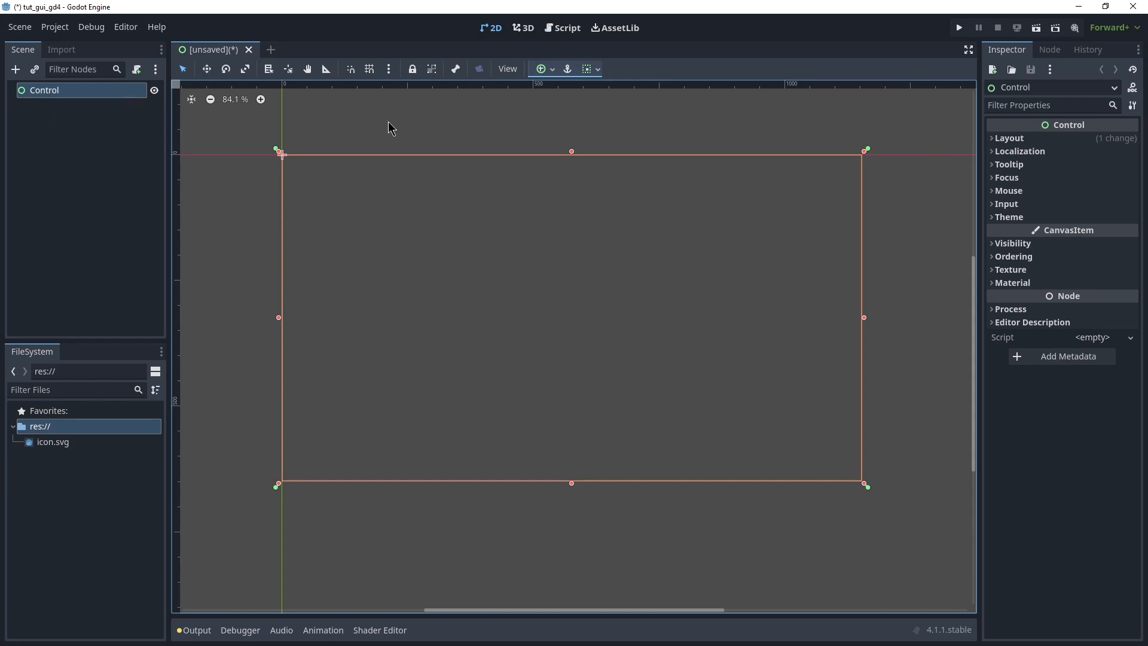
Try narrowing the Control node from its right edge and moving its top-right anchor, and undo both changes
left_click_drag(866, 321, 721, 346)
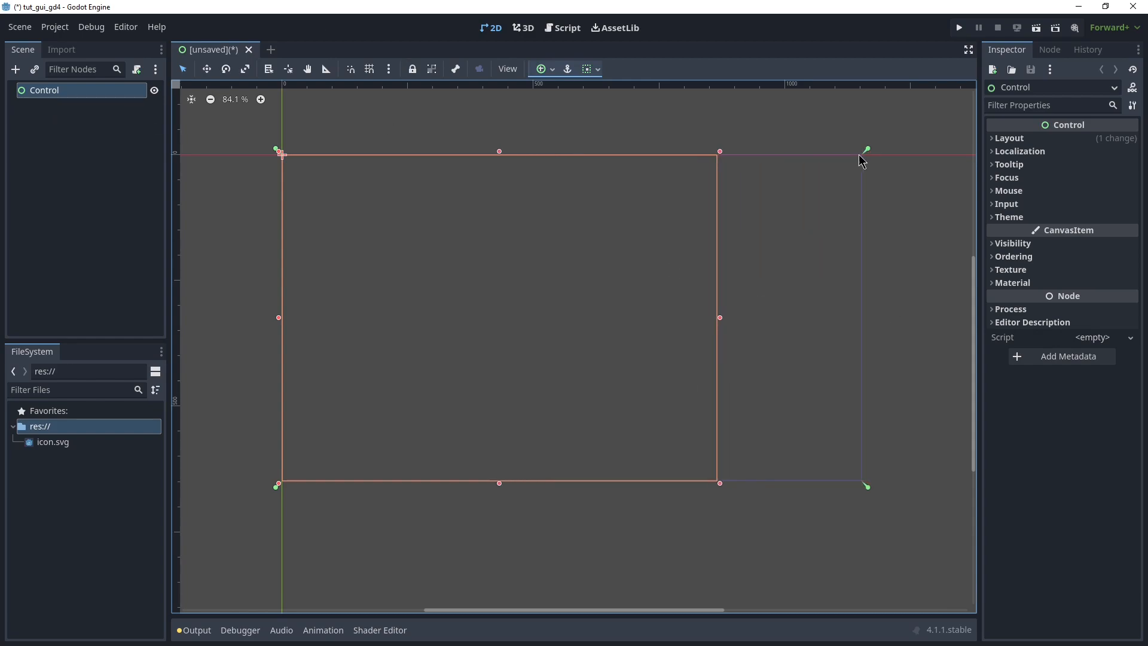
left_click_drag(870, 149, 808, 227)
key("ctrl+z")
key("ctrl+z")
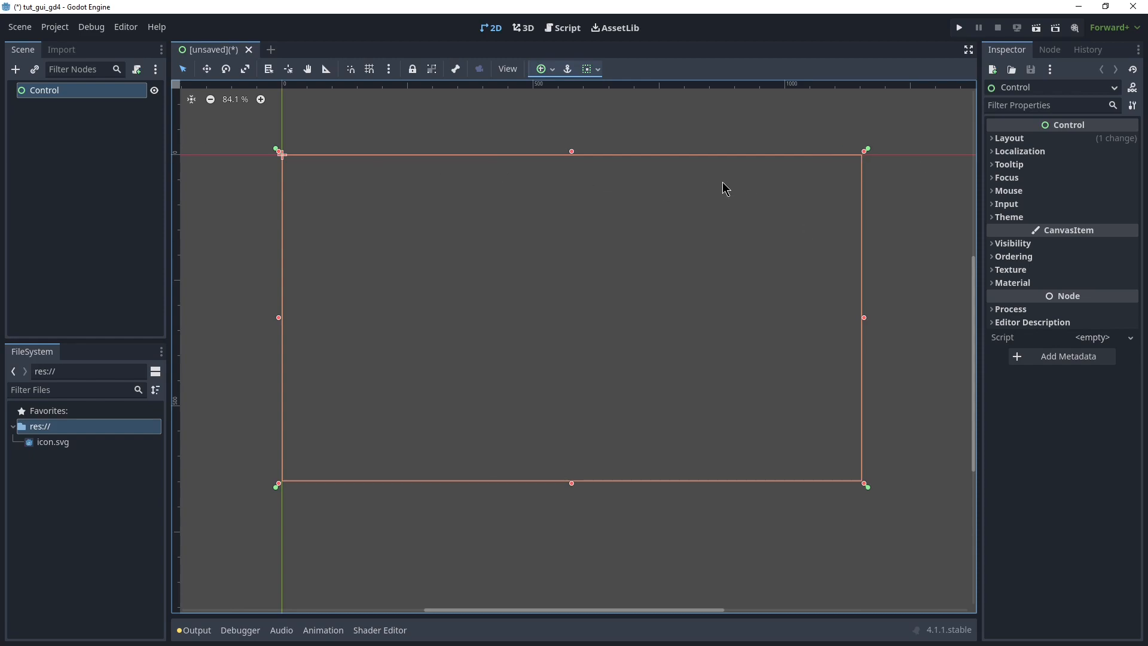
Add a Button node as a child of the Control root node
right_click(64, 94)
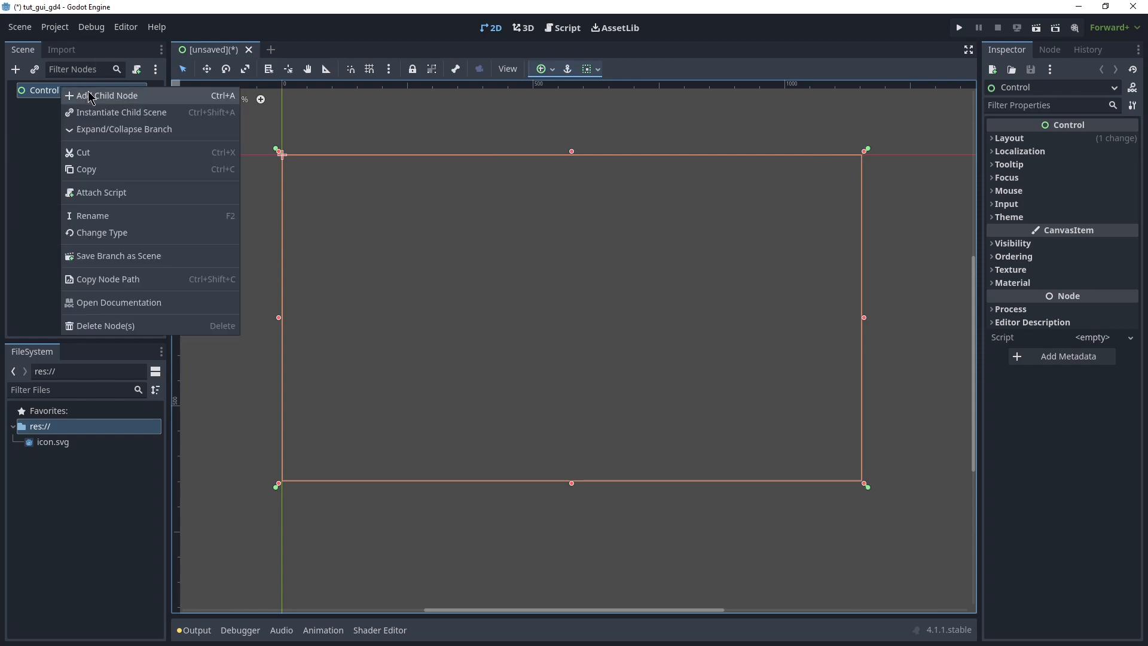
left_click(41, 137)
right_click(120, 96)
left_click(136, 123)
right_click(117, 92)
left_click(149, 101)
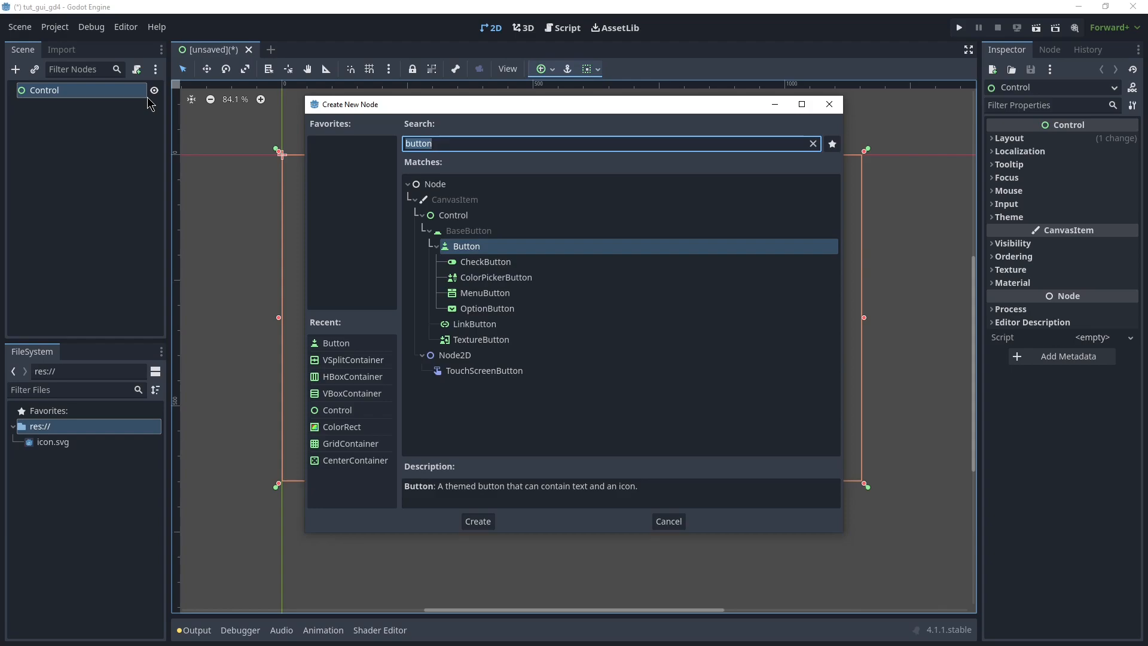
key("Escape")
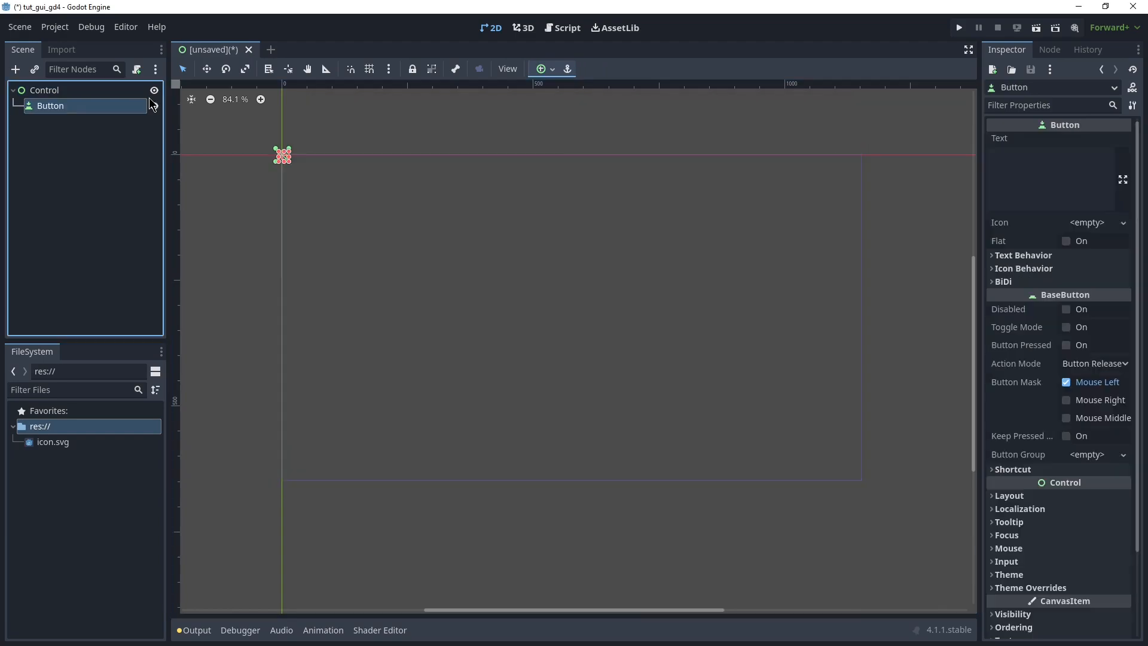
Set the Button node's text to "This is a Button!"
left_click(1056, 173)
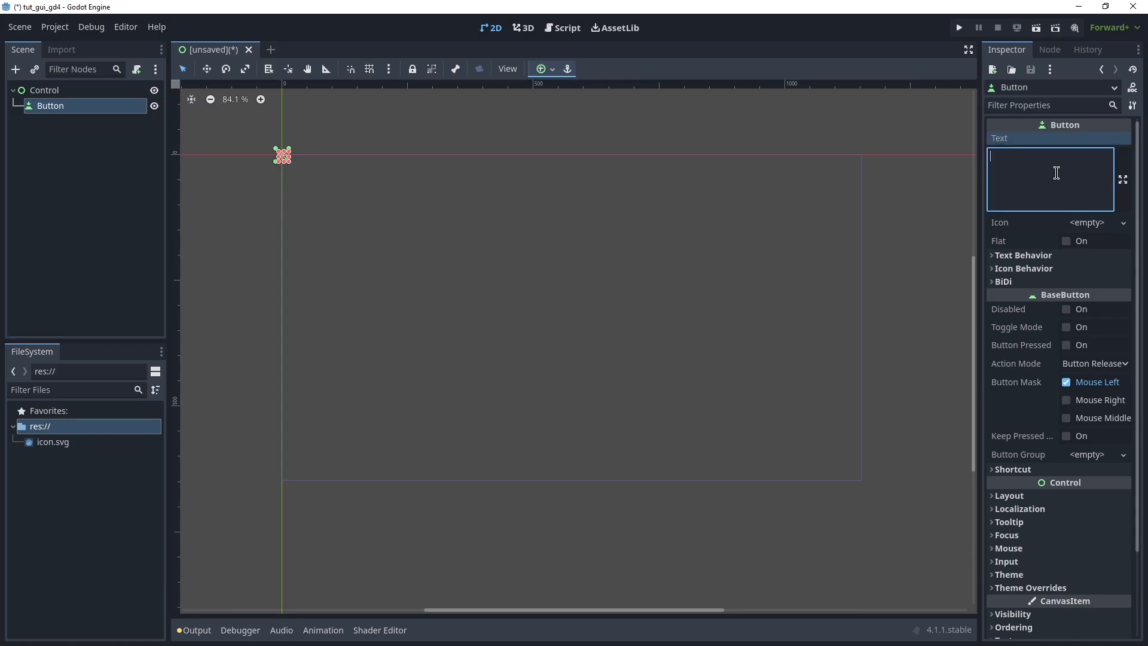
type("This i")
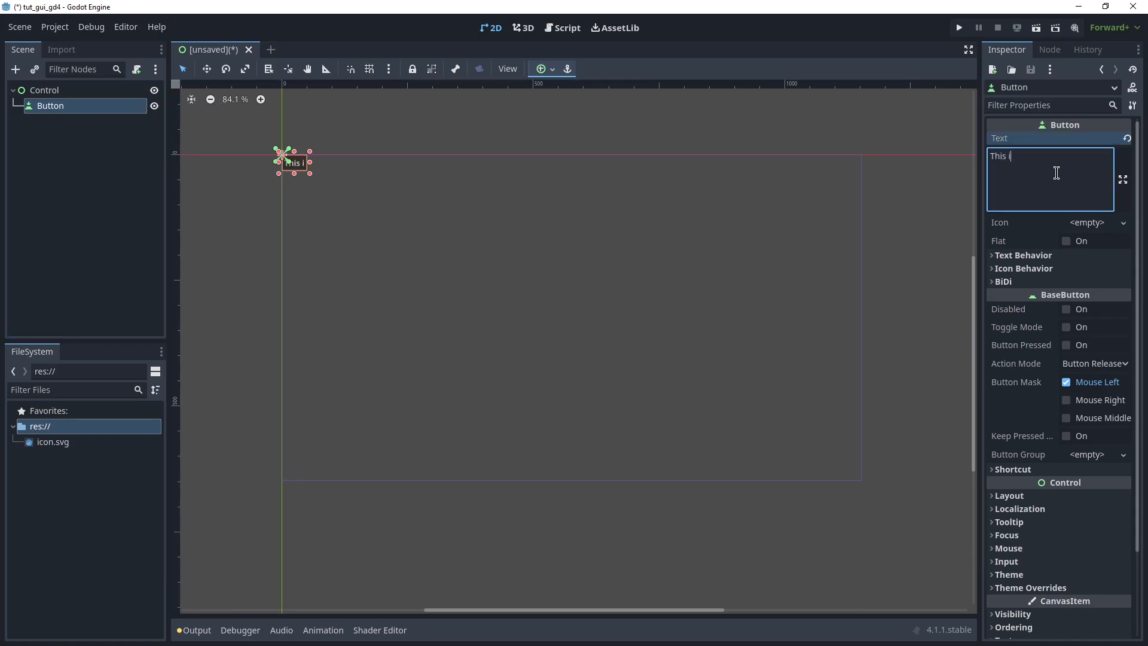
type("s a Button!")
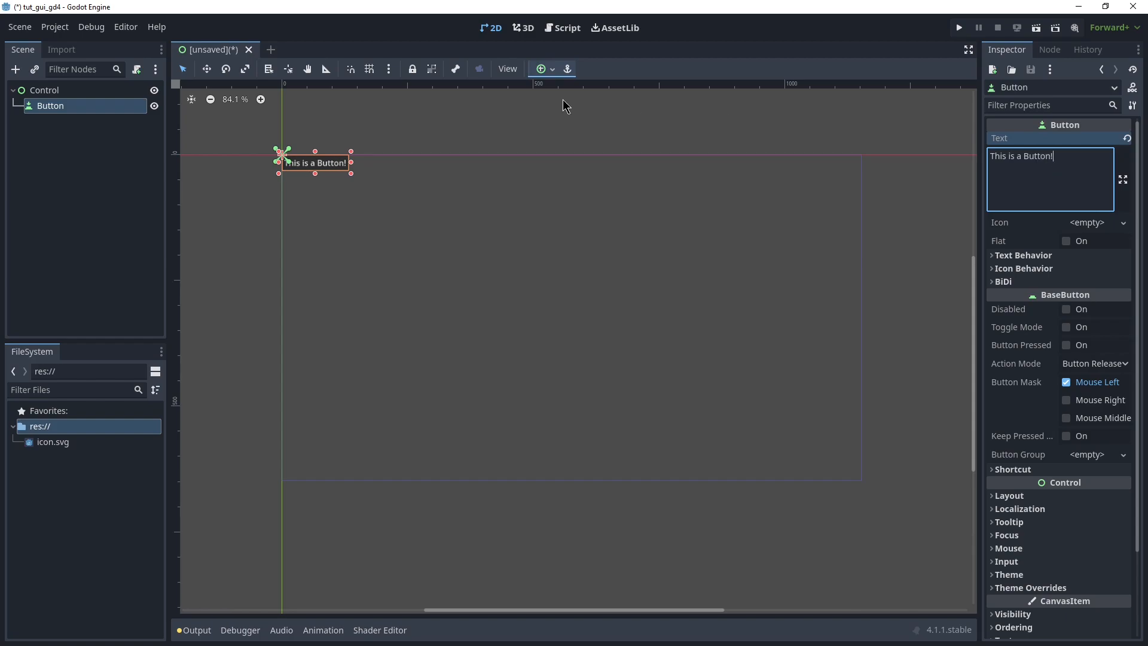
left_click(68, 127)
left_click(69, 108)
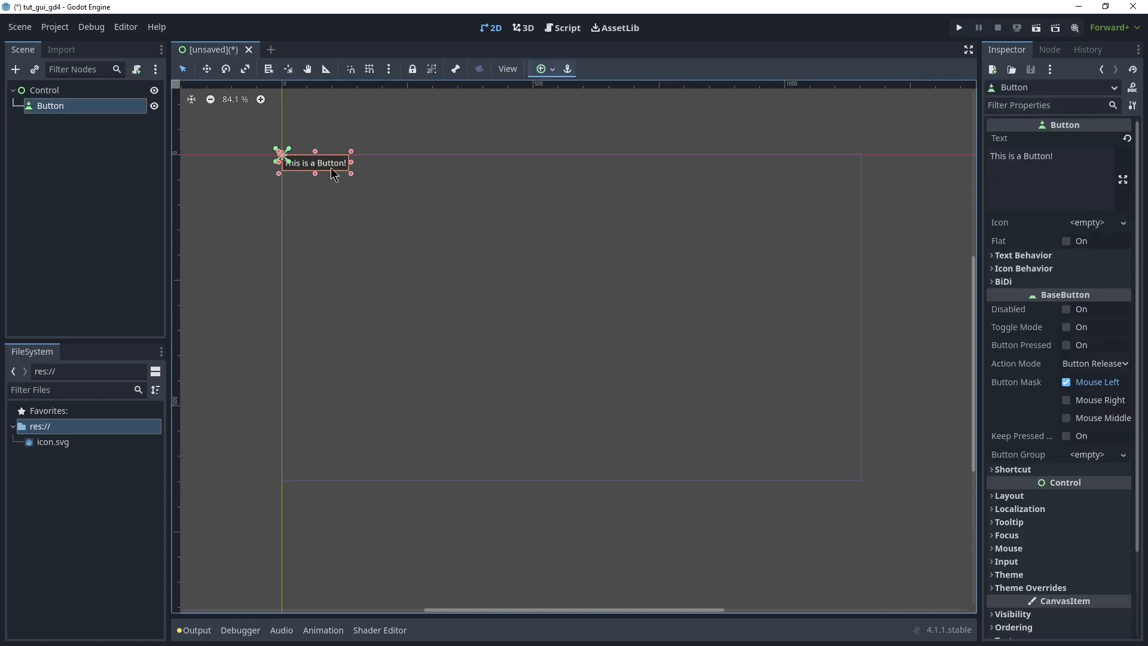
Move the button from the origin to roughly the centre of the viewport rectangle, leaving its anchors at the top-left corner
left_click_drag(385, 162, 644, 303)
left_click(97, 104)
left_click(184, 71)
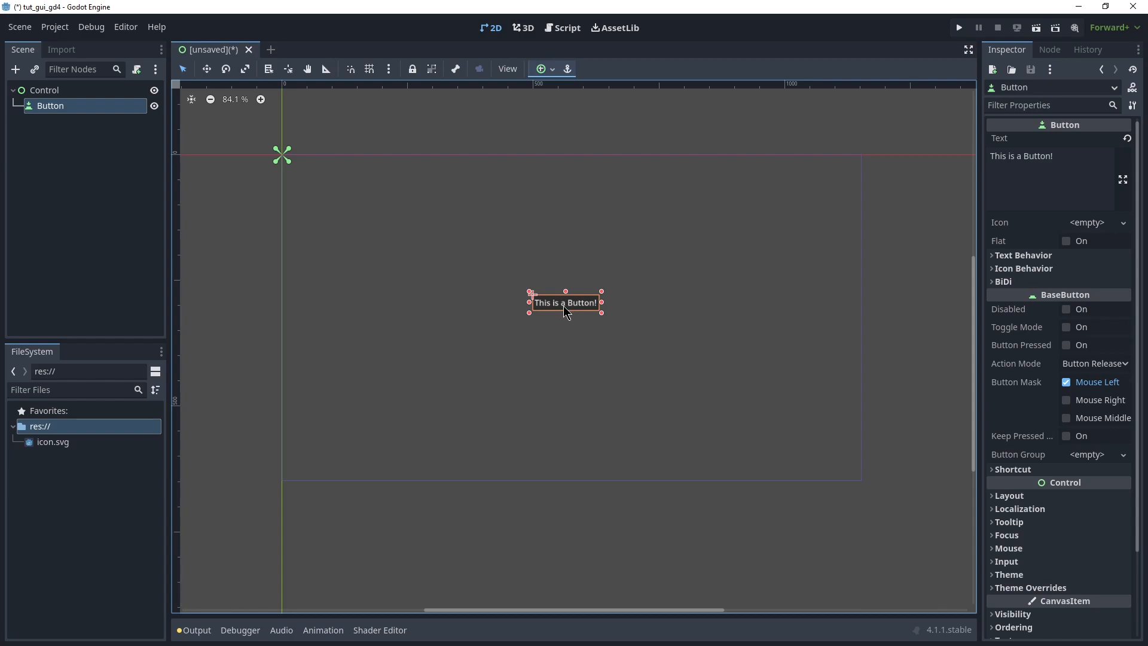
left_click_drag(604, 314, 669, 293)
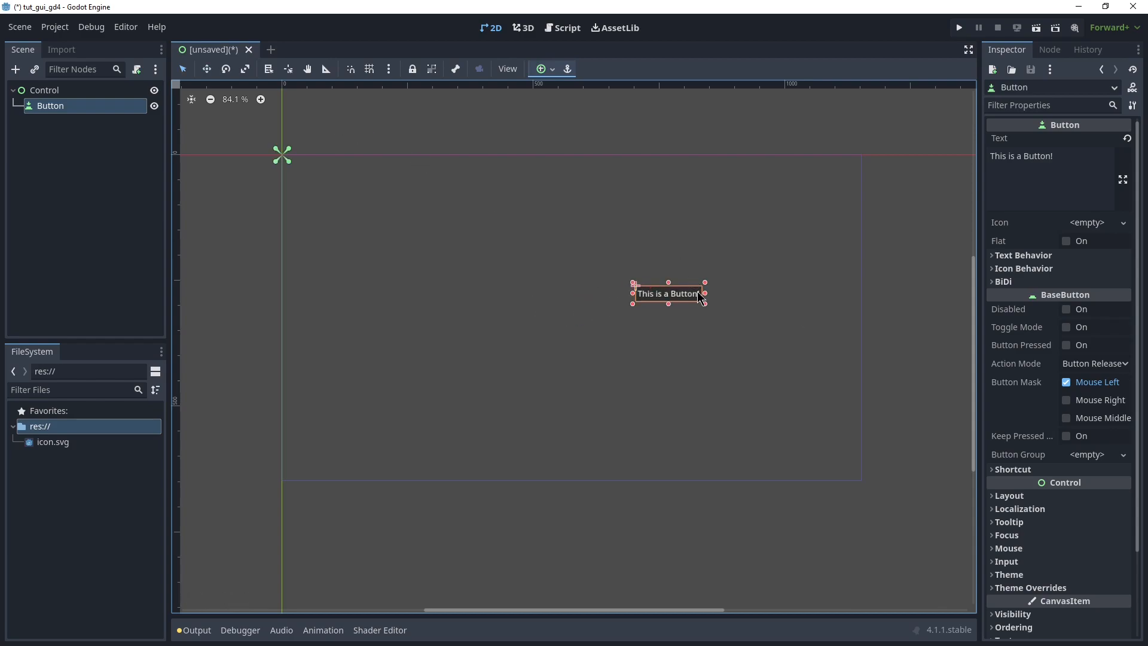
key("w")
left_click_drag(736, 277, 644, 277)
key("q")
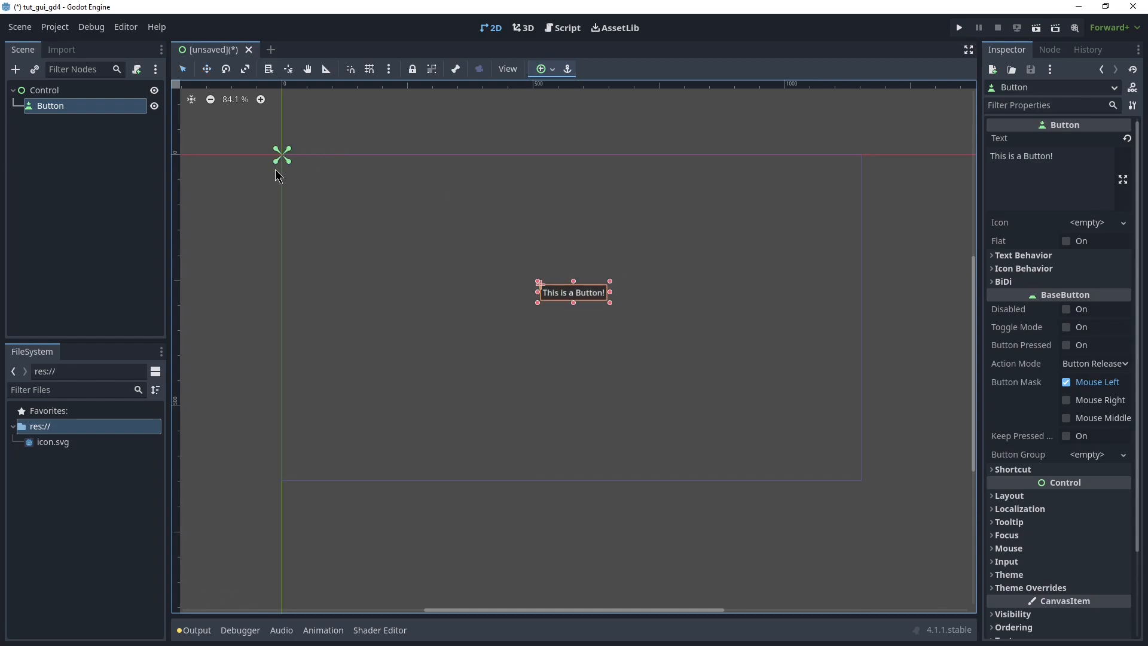
Run the current scene, saving it as control.tscn in res://
left_click(1036, 29)
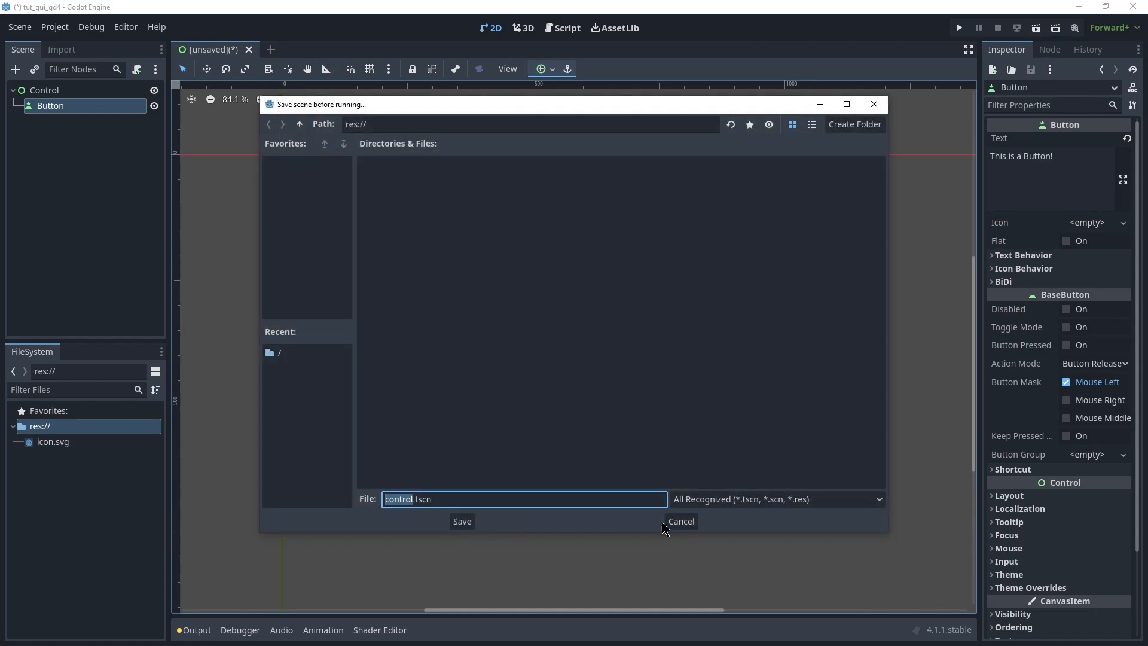
left_click(681, 522)
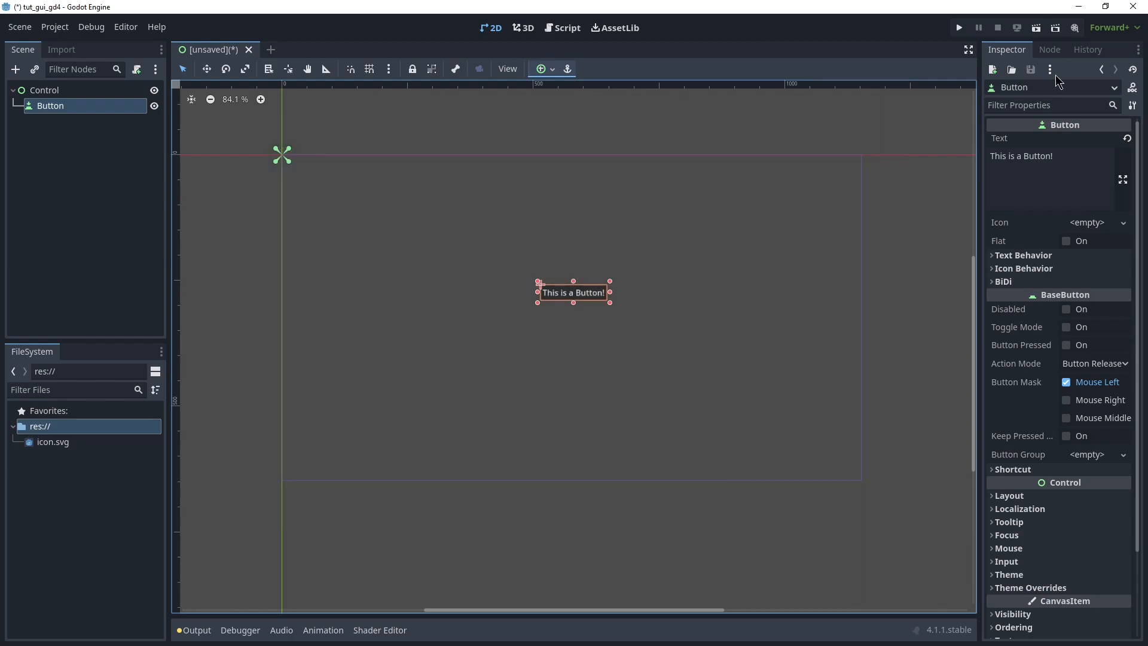
left_click(1036, 28)
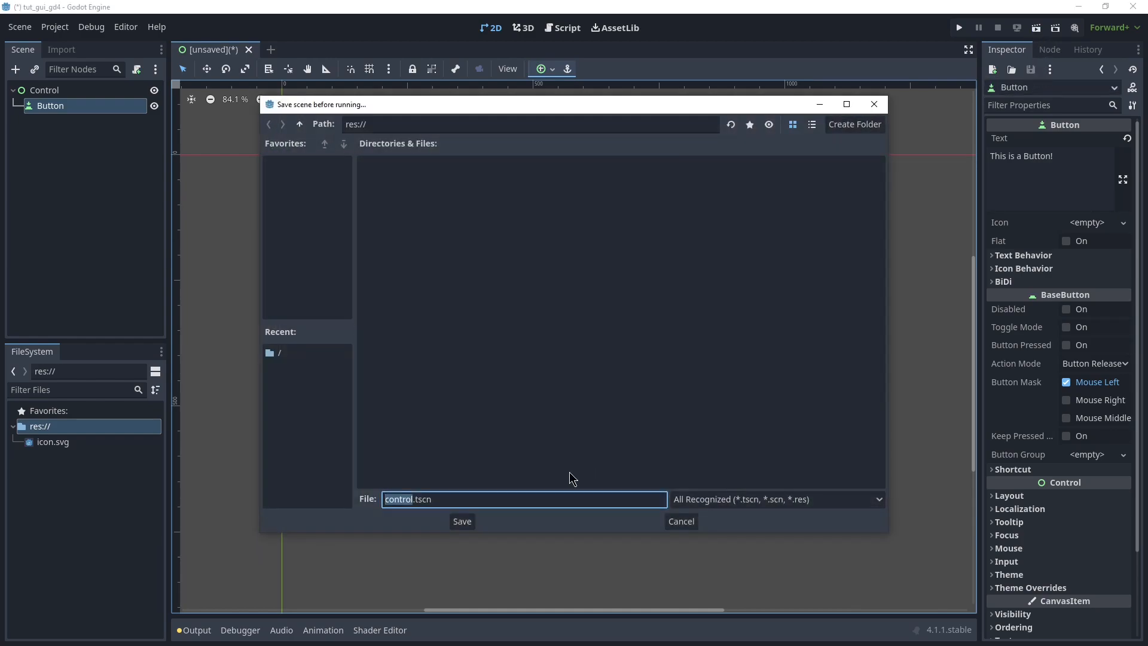
left_click(462, 521)
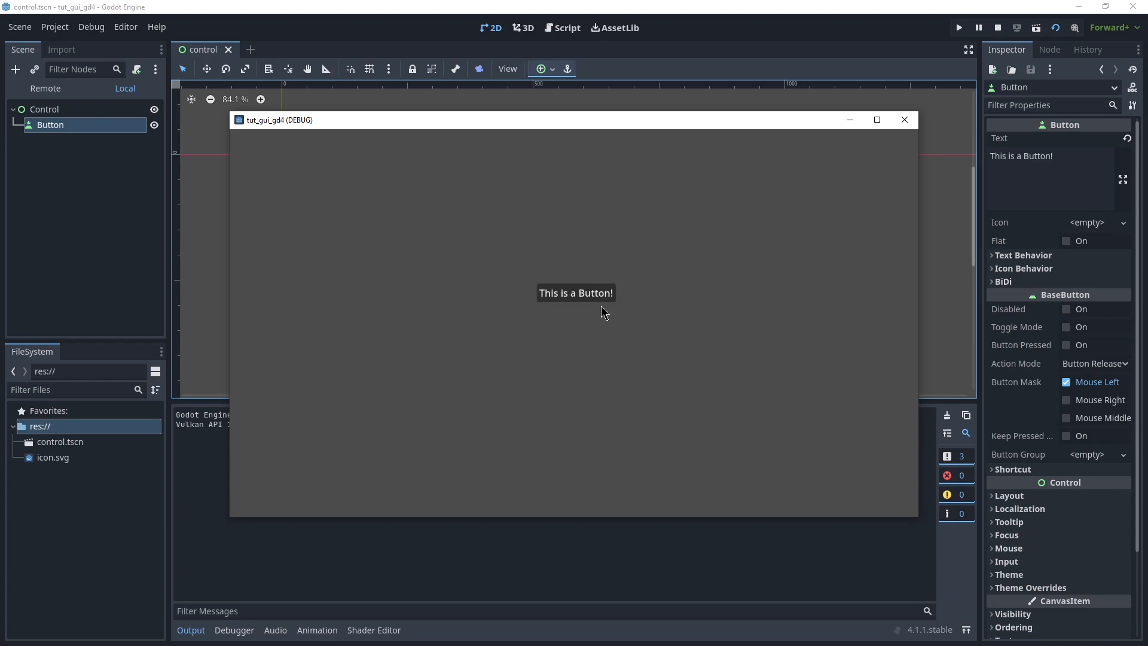
Resize and move the running game window to check how the button reacts, and close the window
left_click_drag(229, 112, 15, 13)
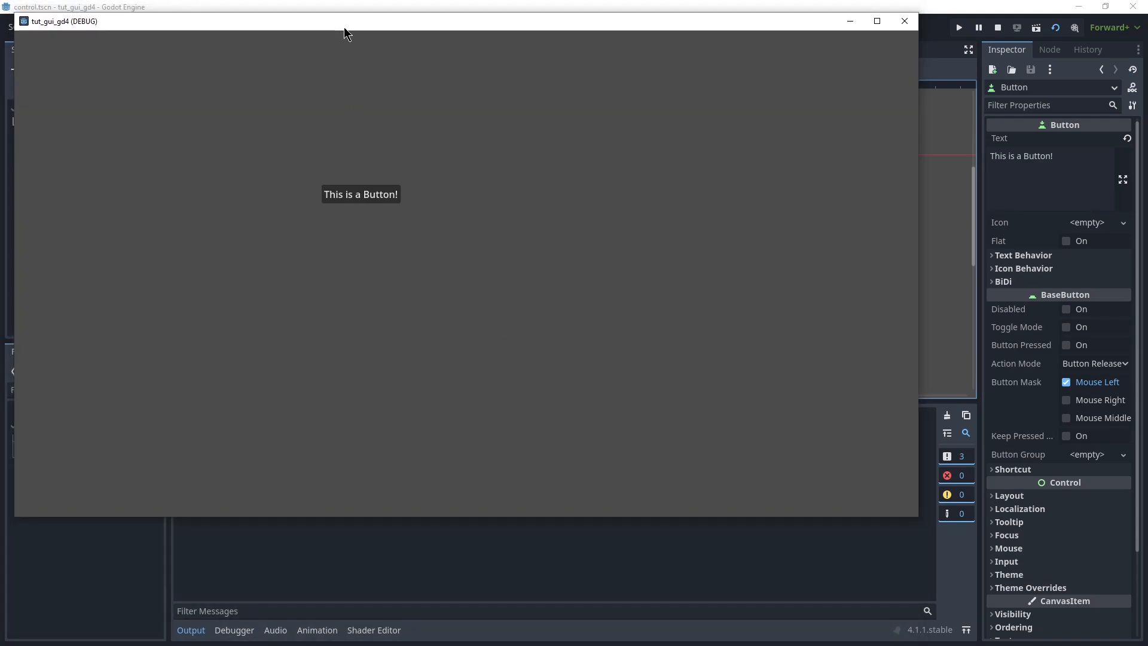
left_click_drag(346, 34, 461, 297)
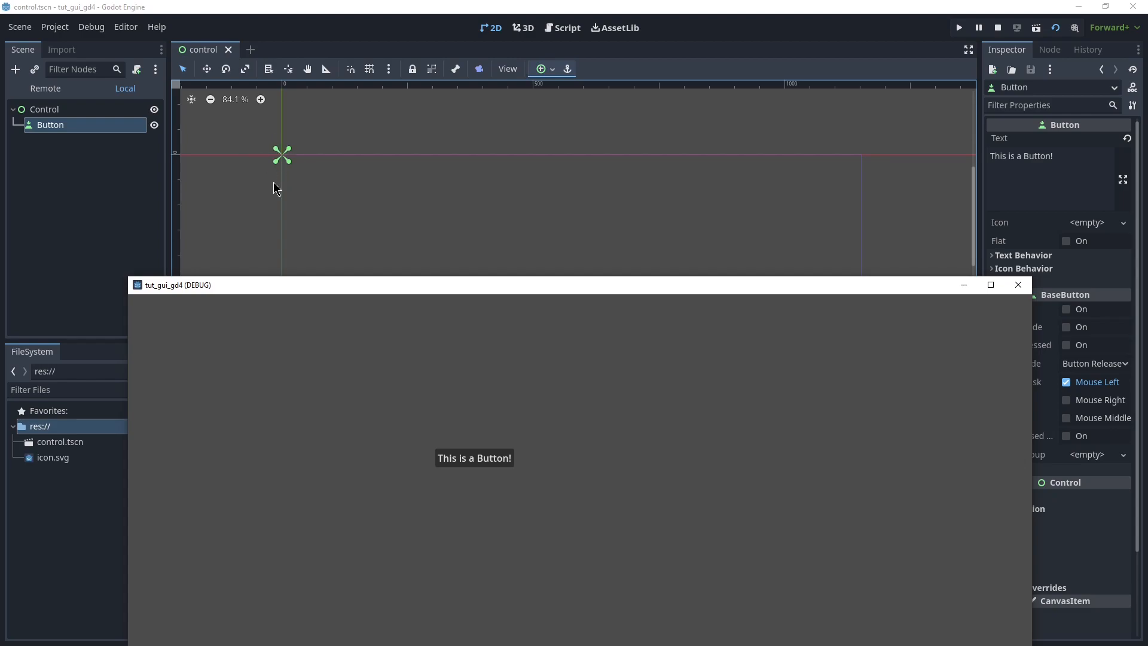
left_click_drag(315, 294, 195, 39)
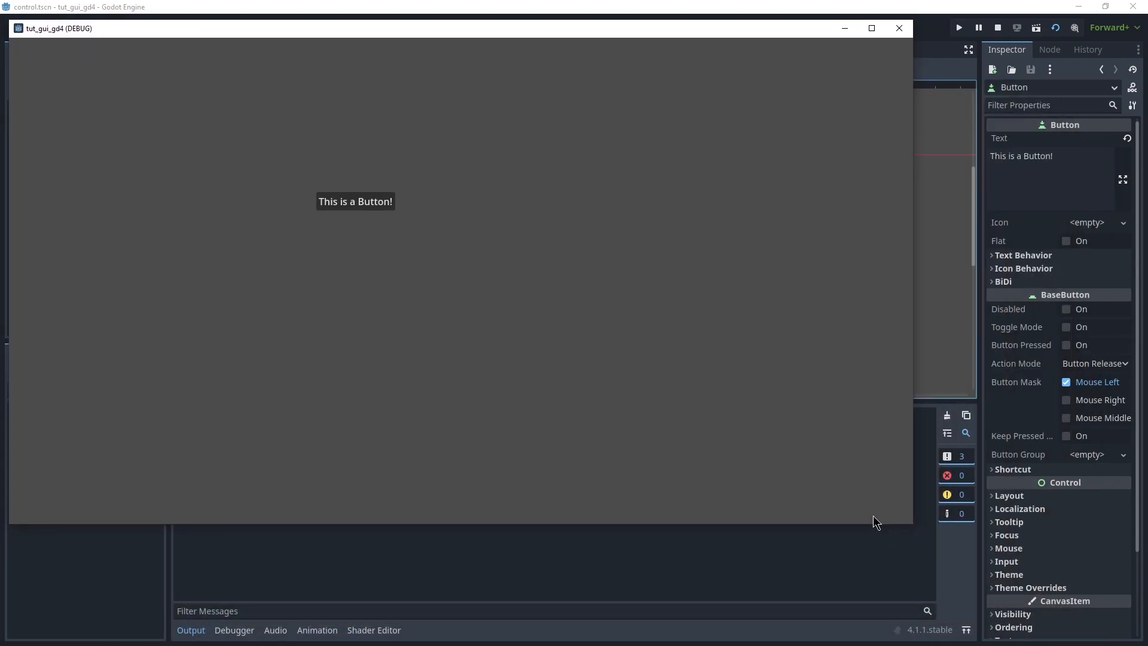
left_click_drag(913, 525, 1131, 635)
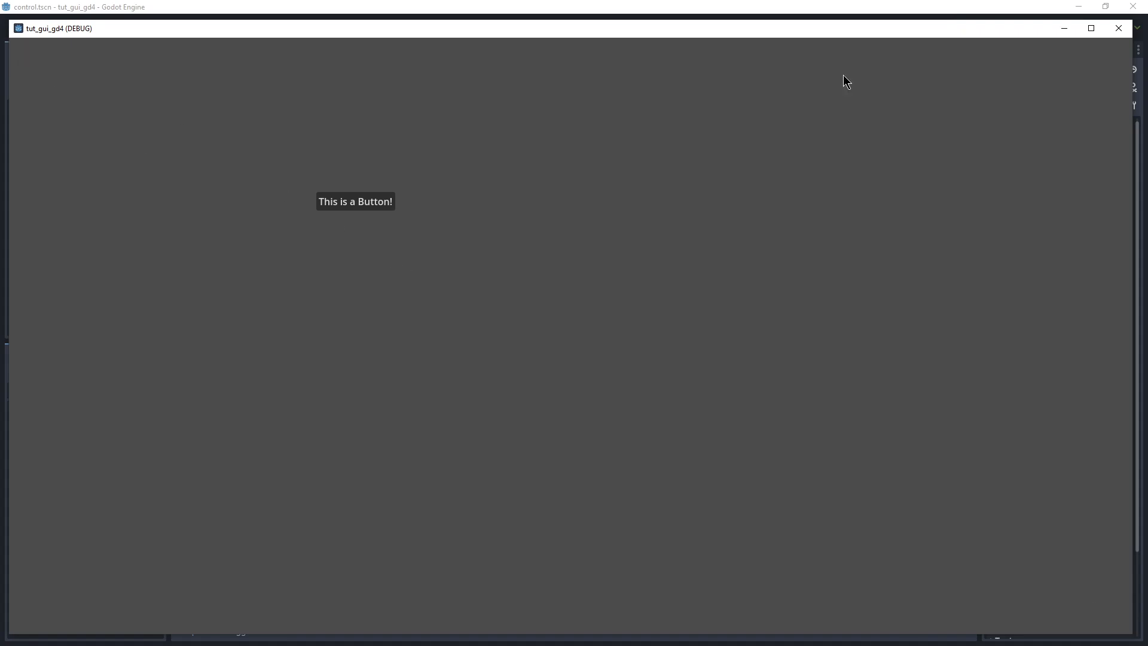
left_click(1117, 28)
Spread the button's anchors from the top-left corner to the bottom-right corner of the Control rectangle
scroll(333, 154, "down", 3)
left_click_drag(315, 165, 635, 343)
Run the scene, enlarge the game window in both directions to test the spread anchors, and close it
key("F6")
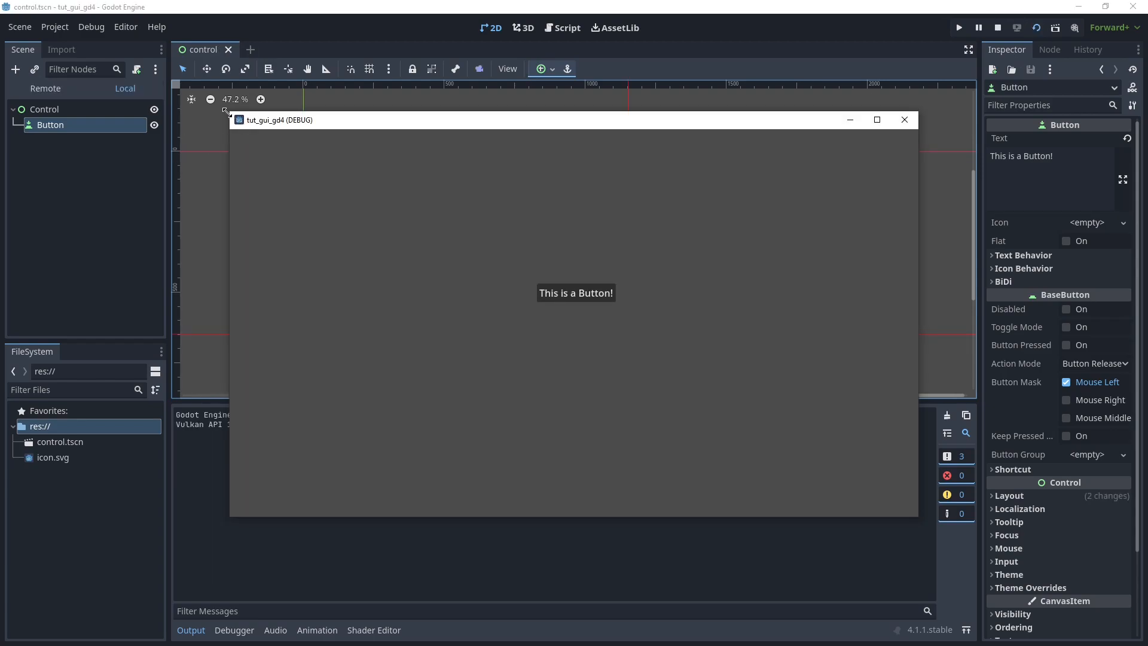
left_click_drag(227, 112, 15, 7)
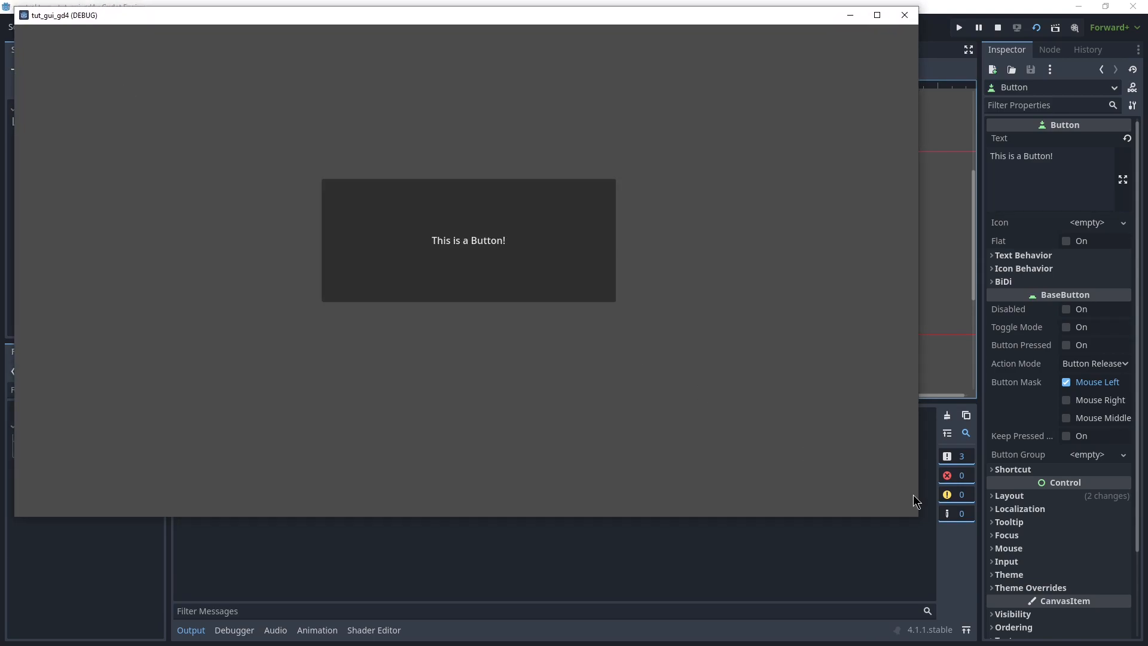
left_click_drag(919, 518, 1134, 624)
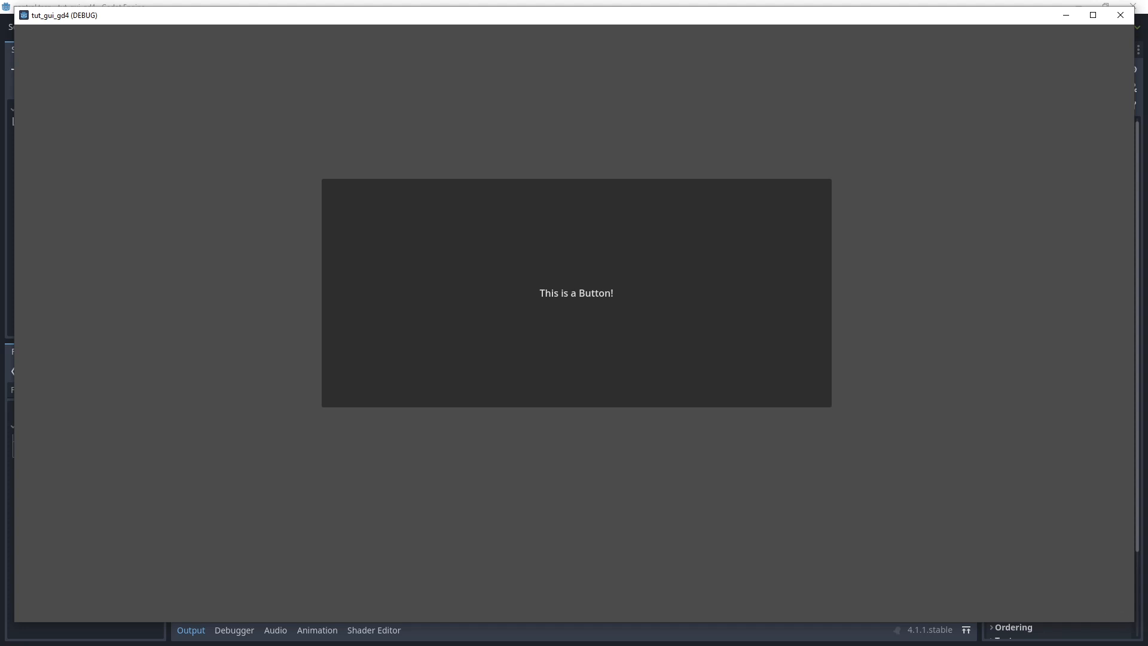
left_click(1120, 15)
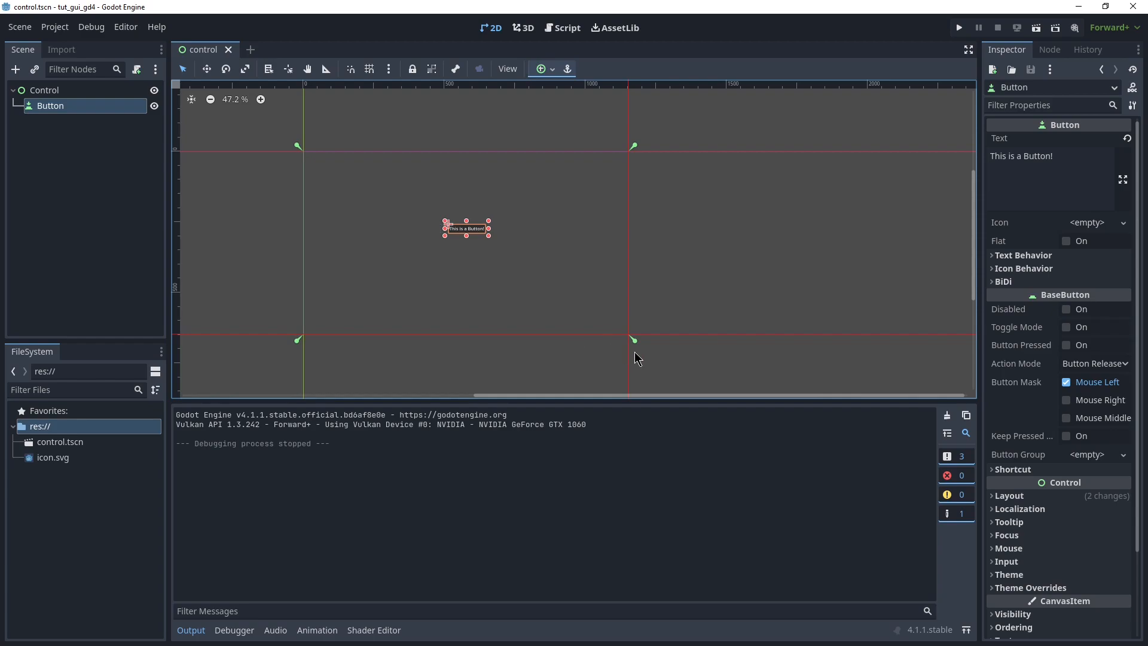
Move the button's bottom-right anchor back to the origin so all four anchors meet in the top-left corner
left_click_drag(635, 340, 305, 153)
scroll(506, 182, "up", 2)
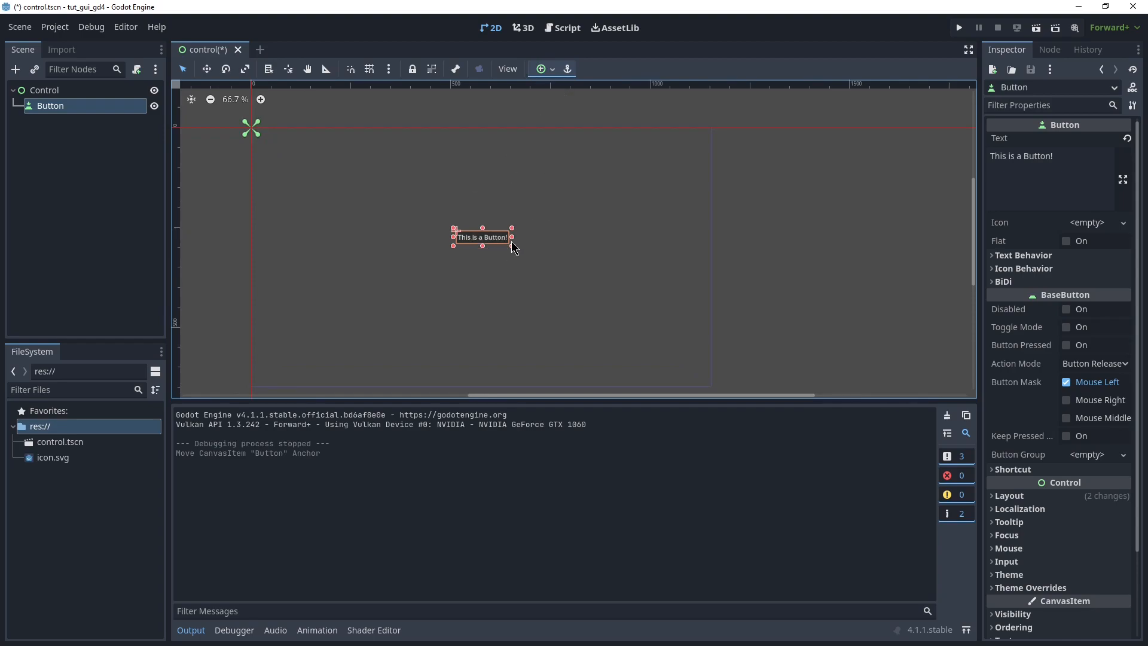
Try resizing the button to 331 × 145 with anchors changing along with it, and undo the resize
left_click(569, 70)
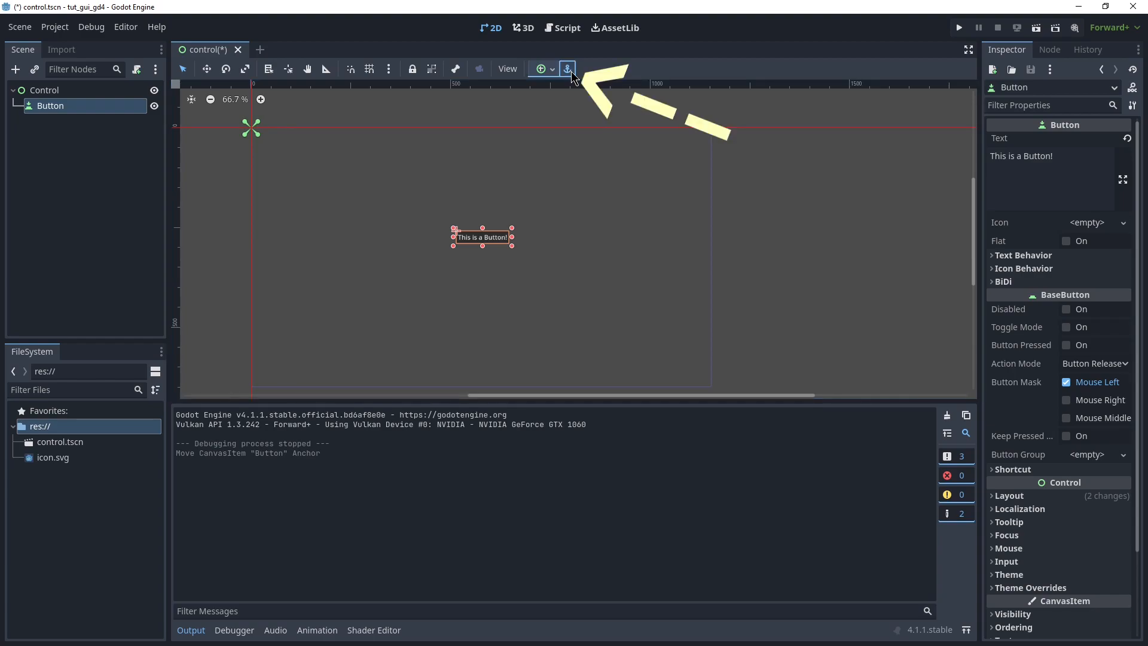
left_click_drag(513, 249, 590, 292)
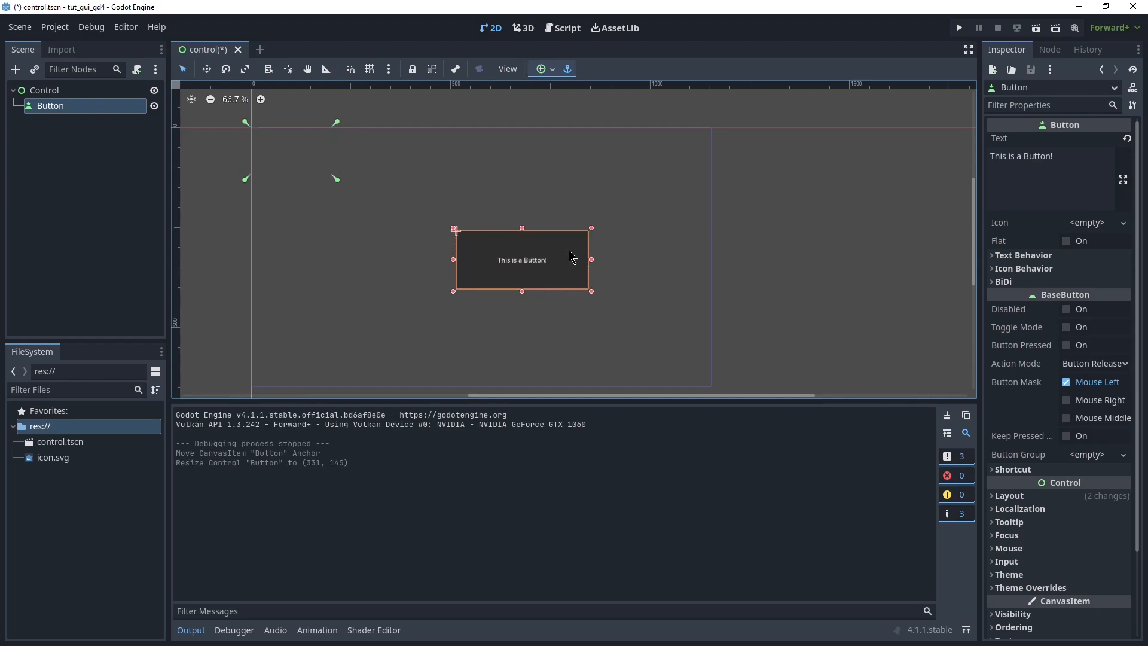
key("ctrl+z")
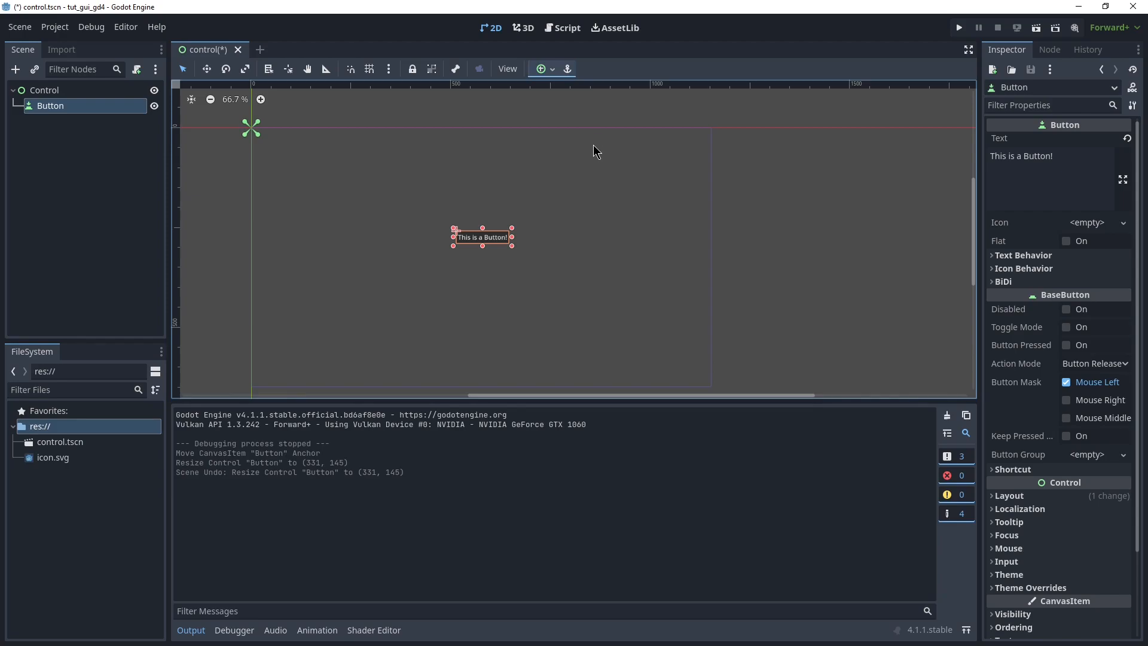
Apply the Top Wide anchor preset to the button
left_click(545, 70)
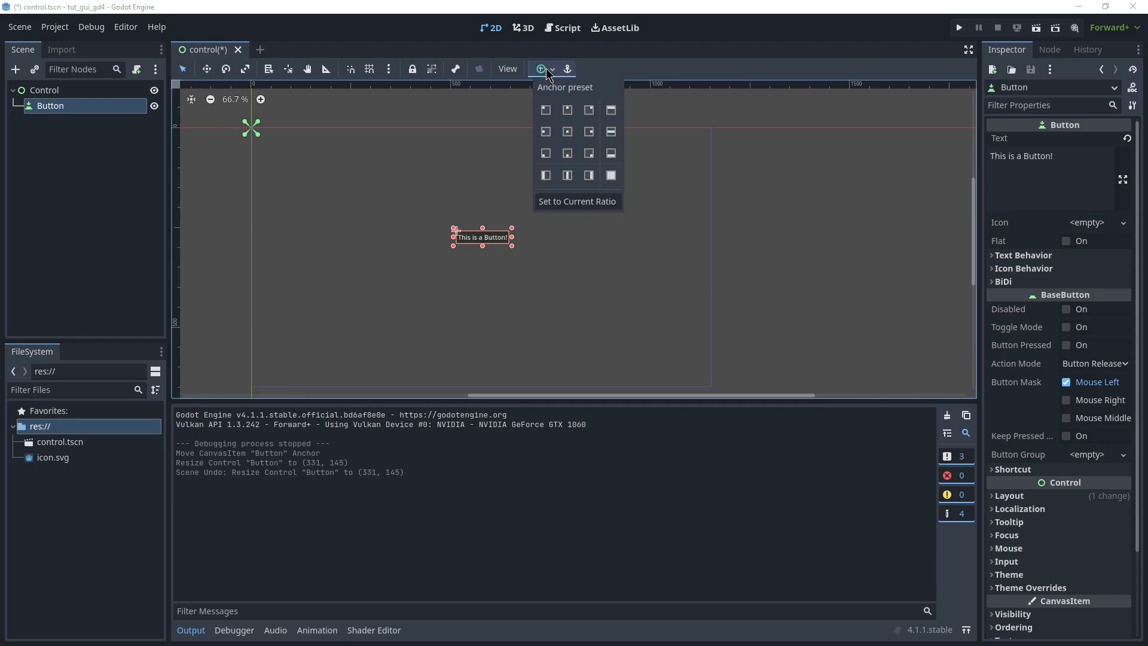
left_click(610, 110)
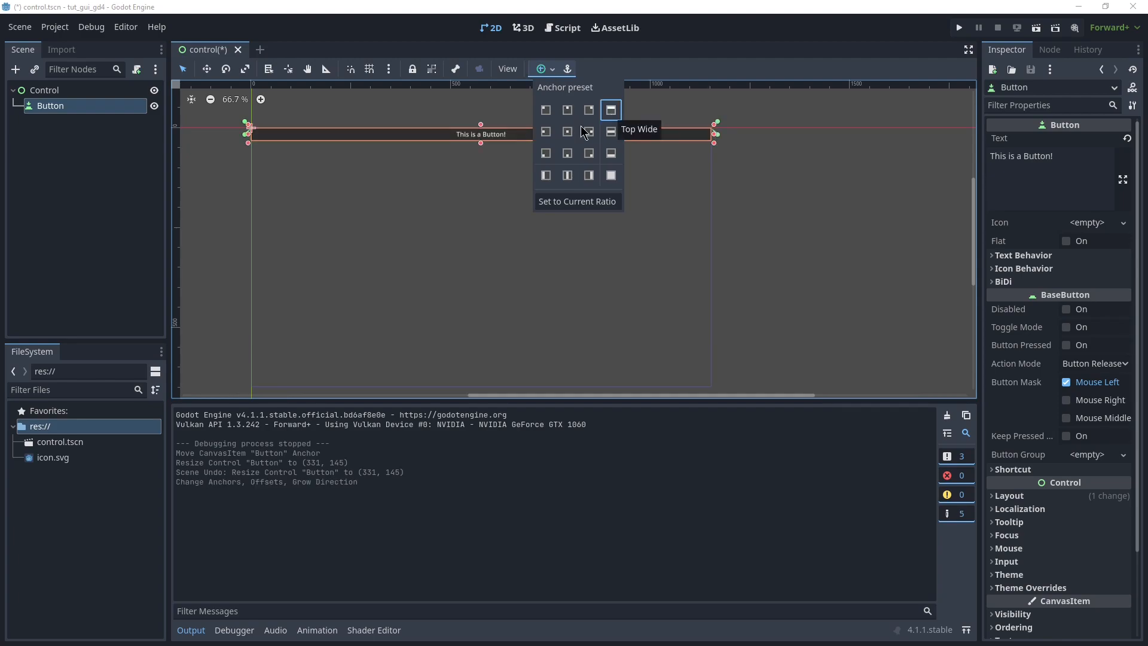
Apply the Full Rect anchor preset to the button so it fills the whole parent area
left_click(532, 212)
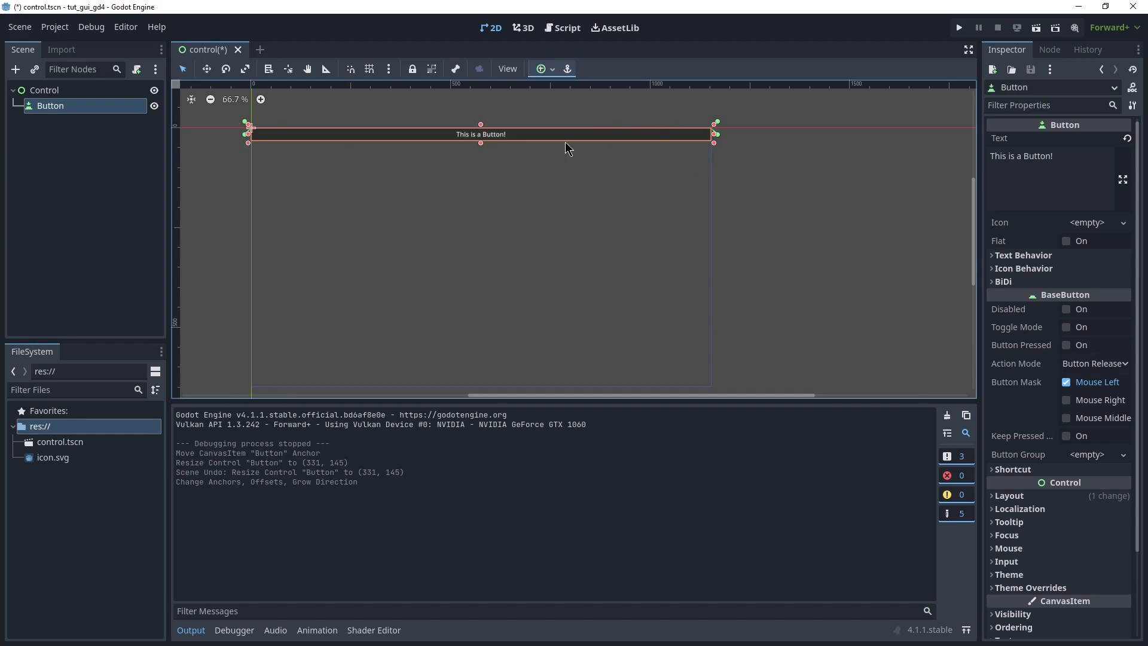
scroll(489, 97, "down", 3)
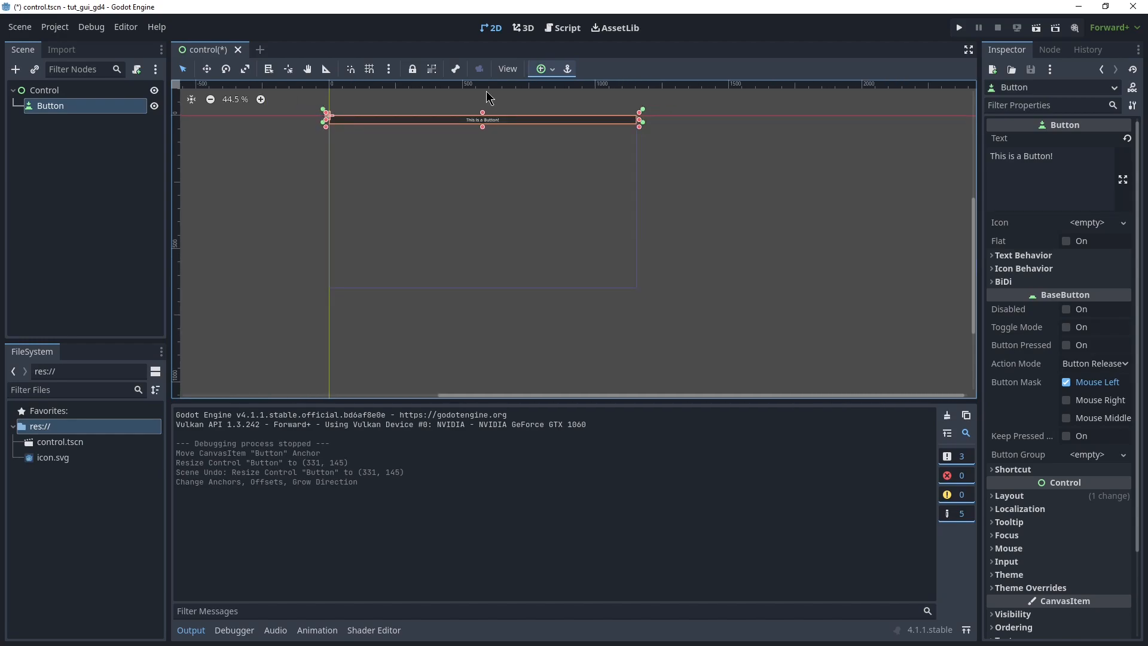
scroll(637, 105, "up", 1)
left_click(544, 69)
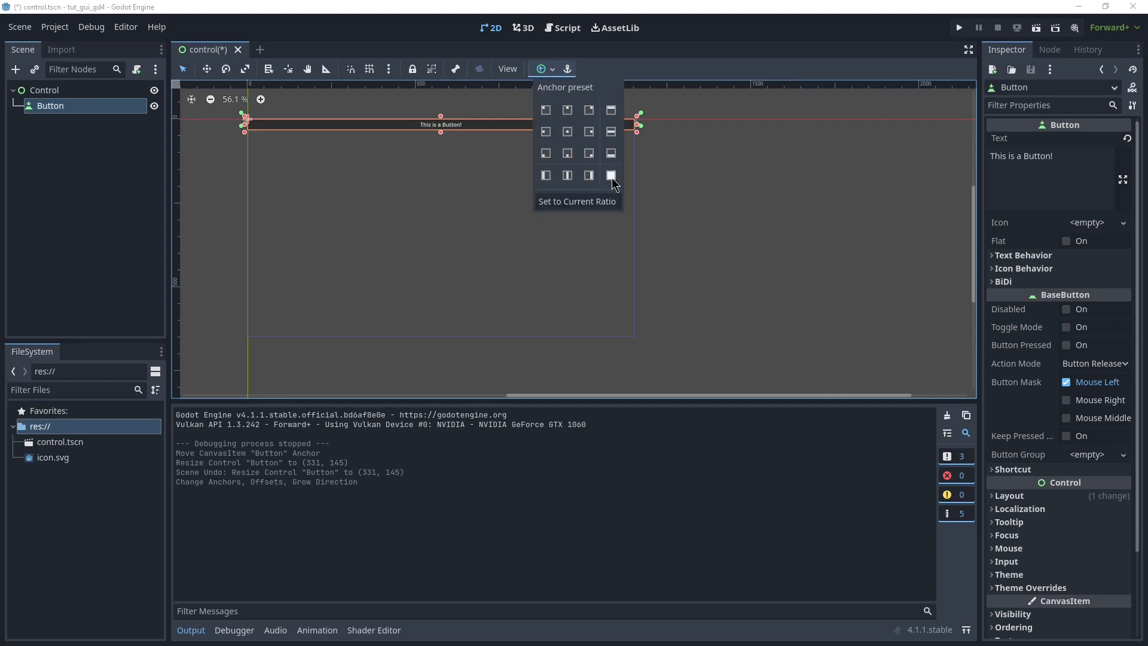
left_click(611, 176)
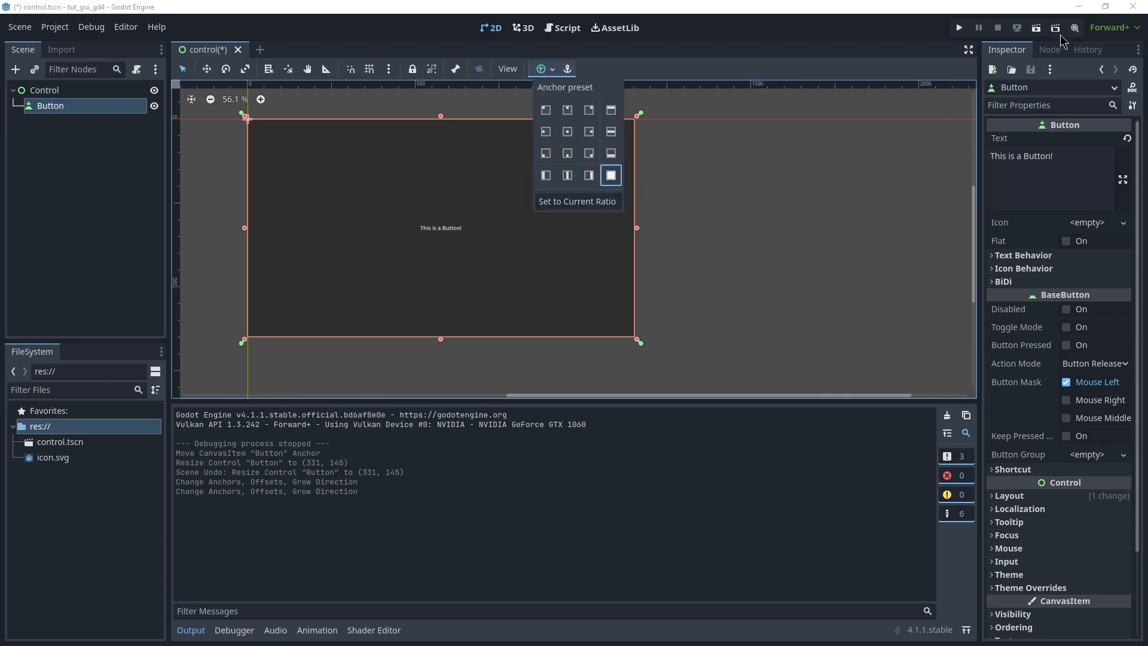
Run the current scene, try the full-screen button, enlarge the game window in both directions, and close it
left_click(1039, 33)
left_click(1036, 28)
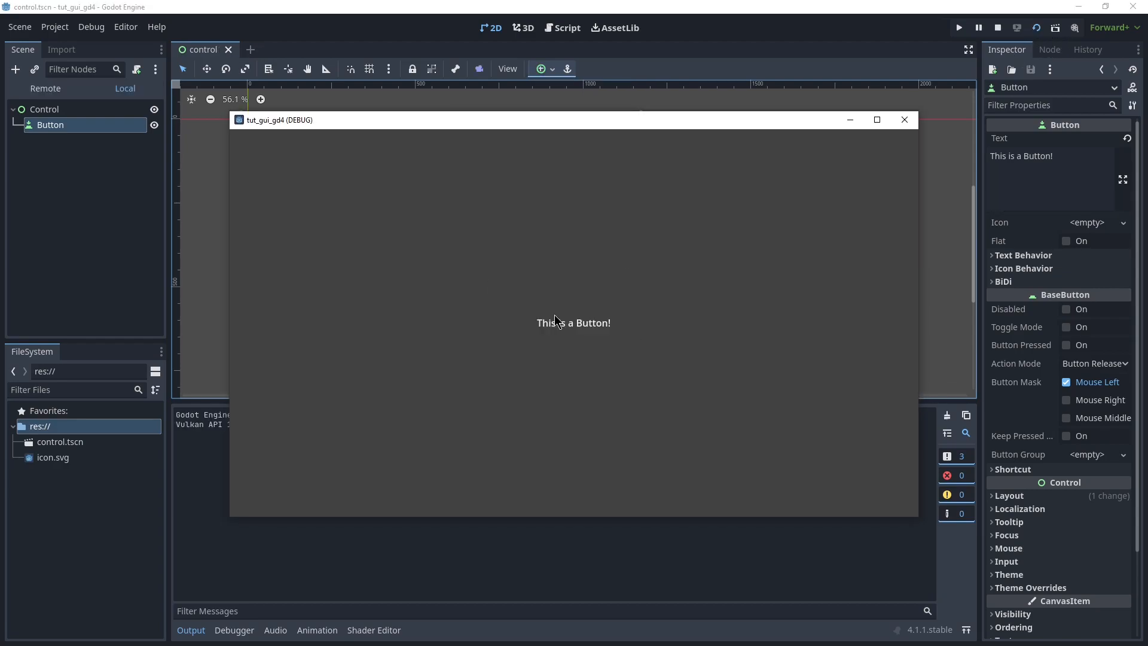
left_click(245, 151)
left_click(768, 169)
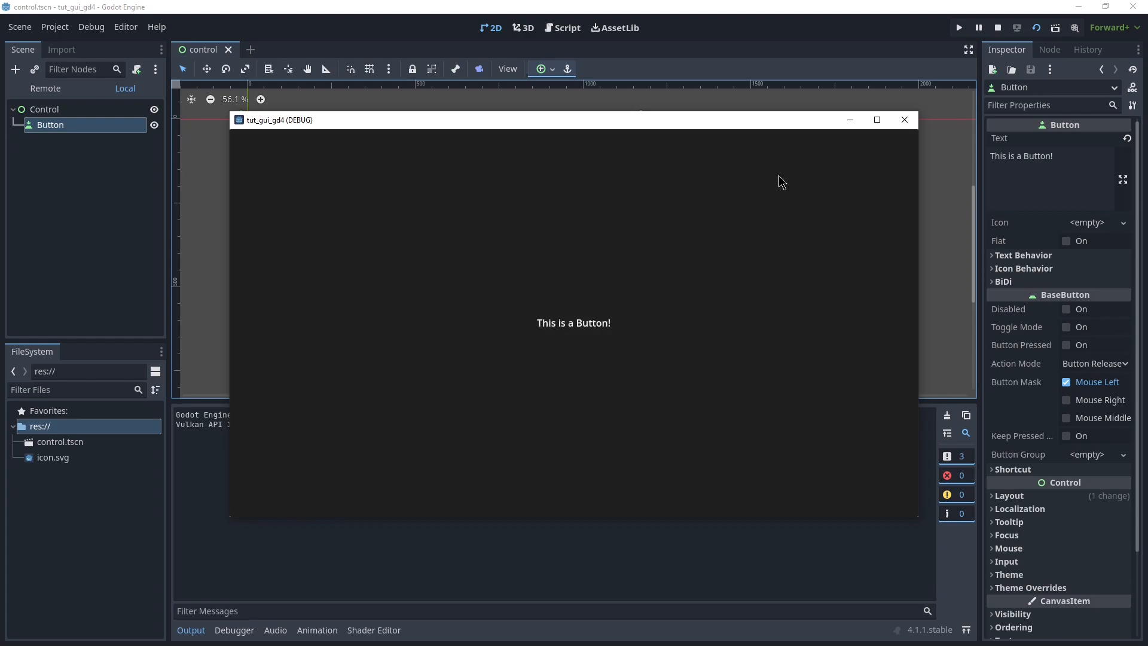
left_click_drag(60, 28, 30, 15)
left_click_drag(919, 306, 1124, 316)
left_click_drag(572, 516, 579, 601)
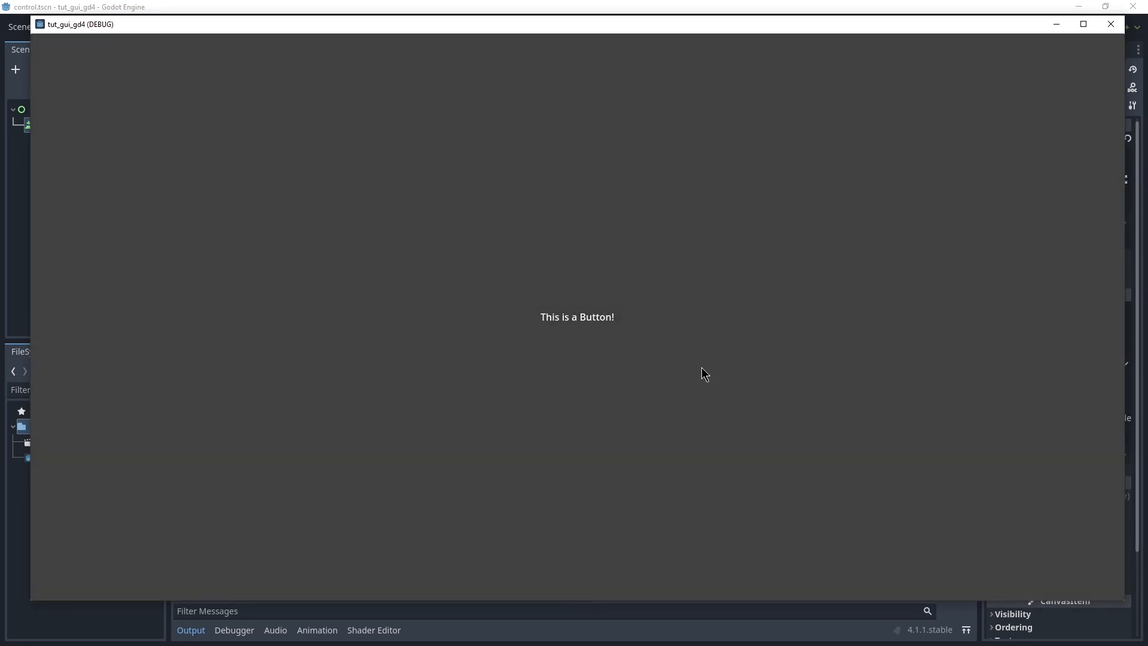
left_click(1111, 24)
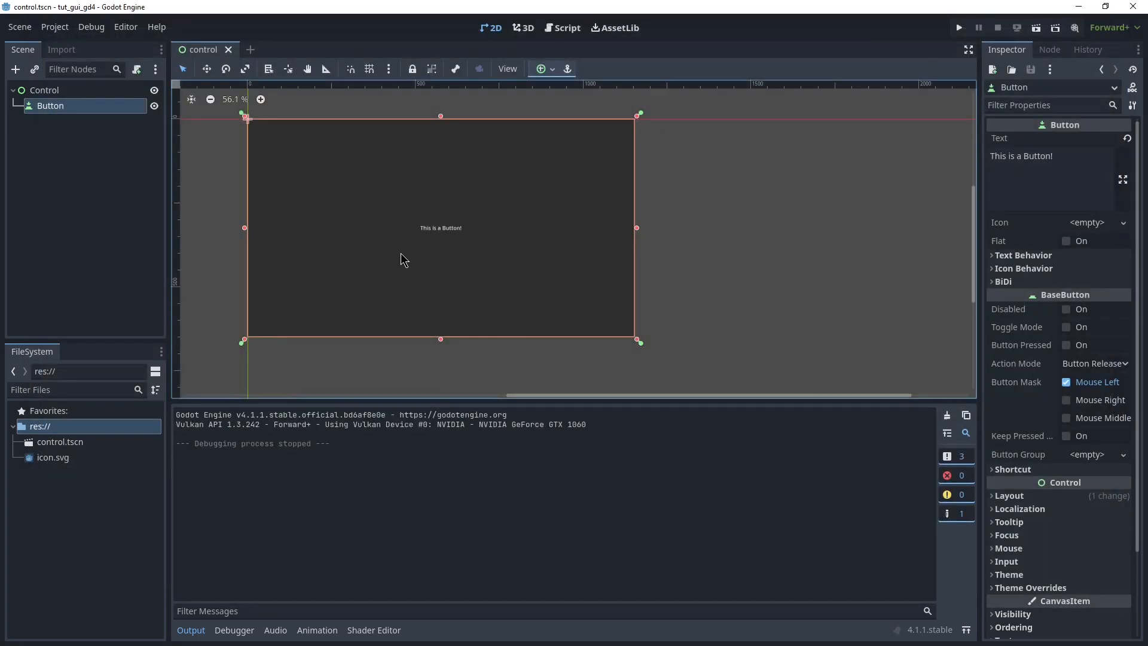
Delete the Button node from the scene
scroll(395, 262, "down", 3)
scroll(697, 264, "down", 1)
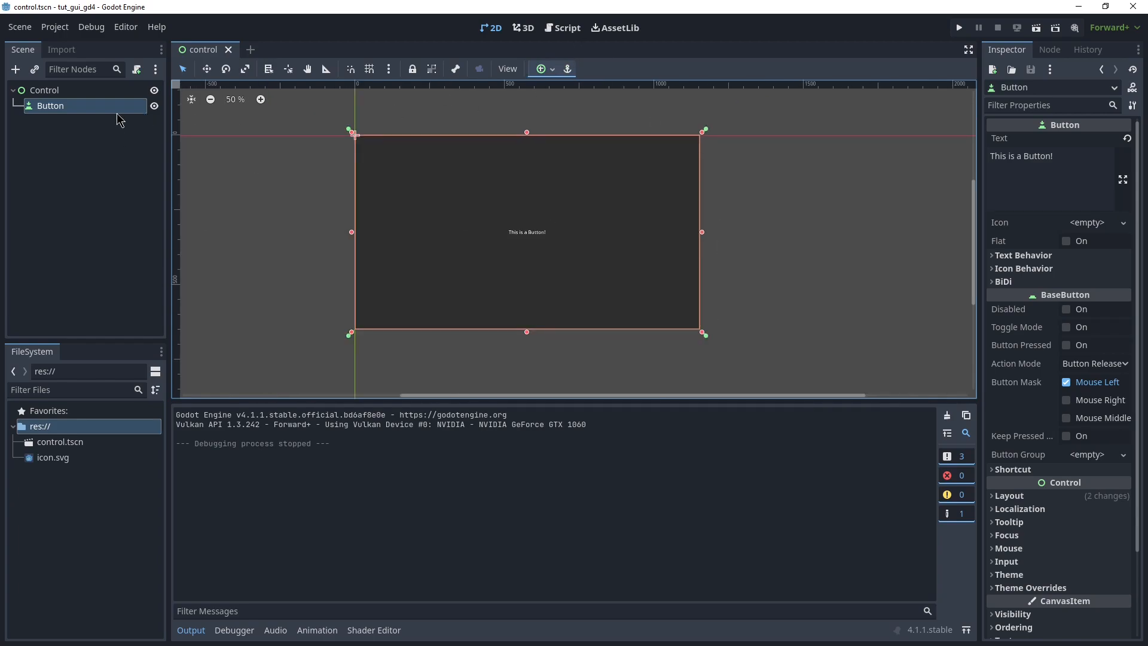
key("Delete")
key("Return")
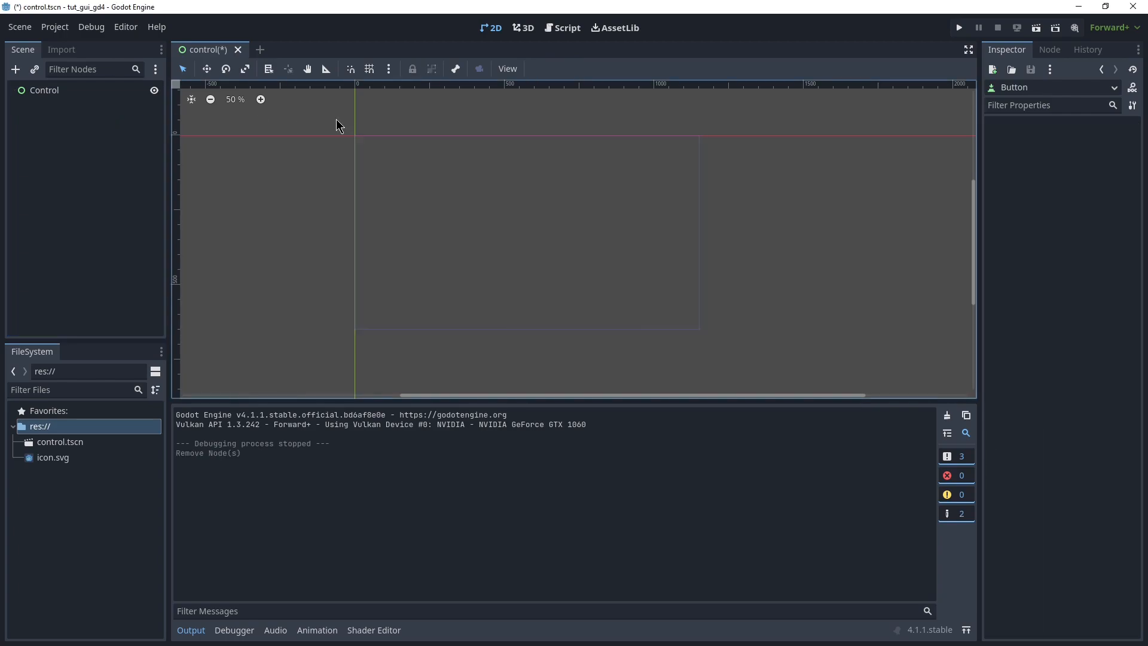
Add a ColorRect as a child node of the Control root
left_click(76, 93)
right_click(77, 95)
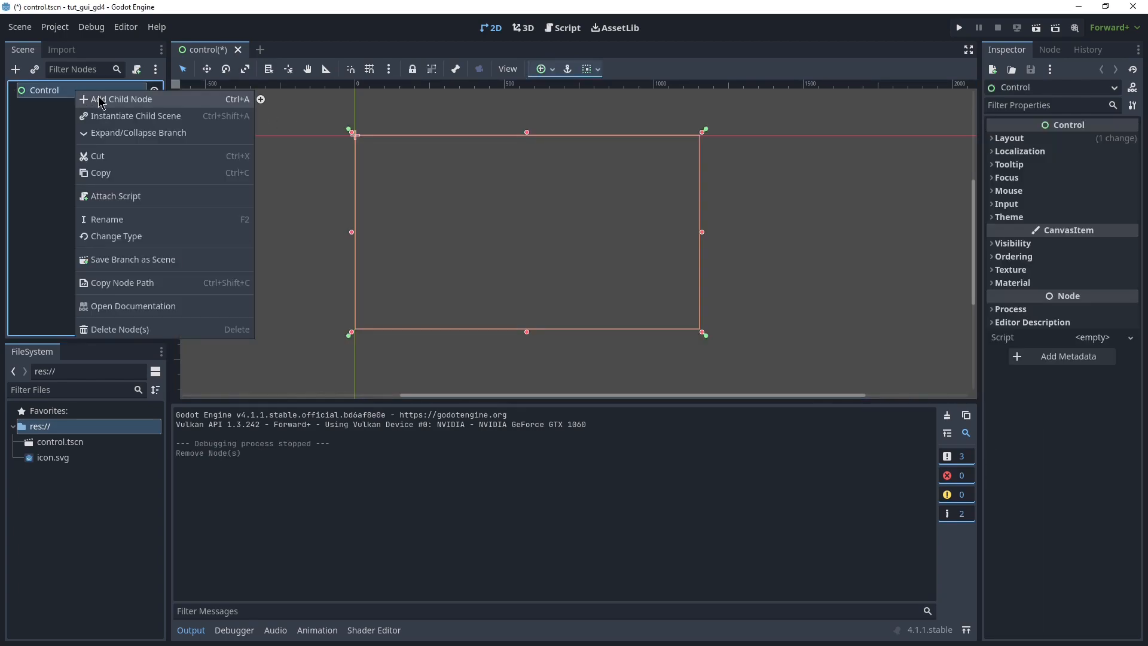
left_click(99, 98)
left_click(812, 144)
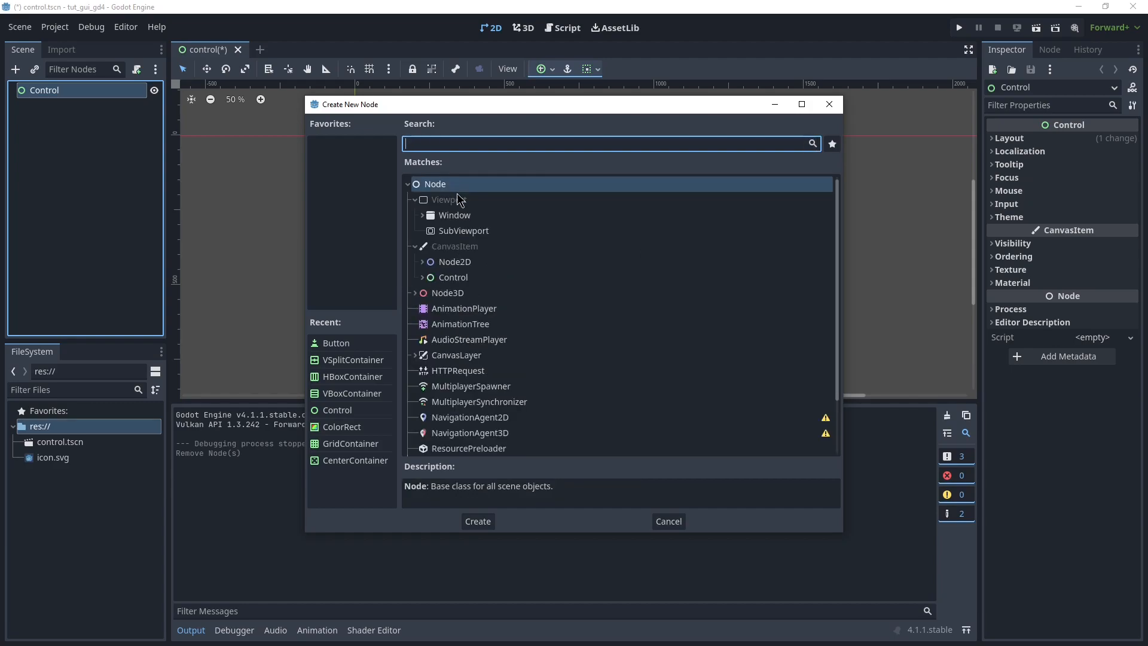
left_click(422, 277)
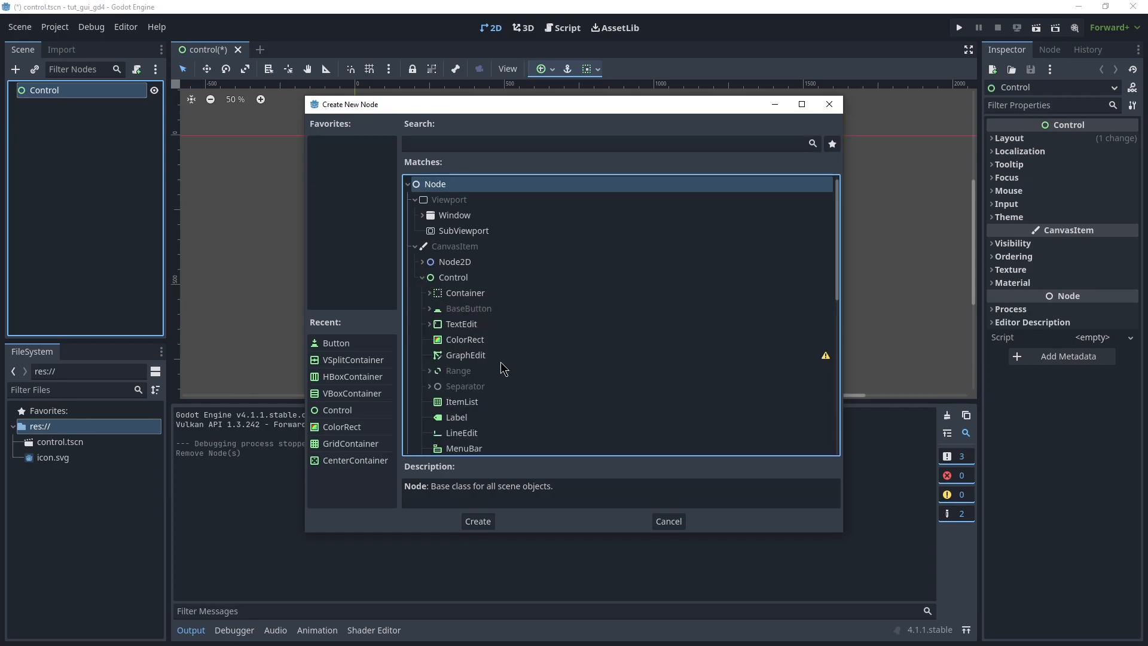
scroll(502, 368, "down", 3)
left_click(455, 272)
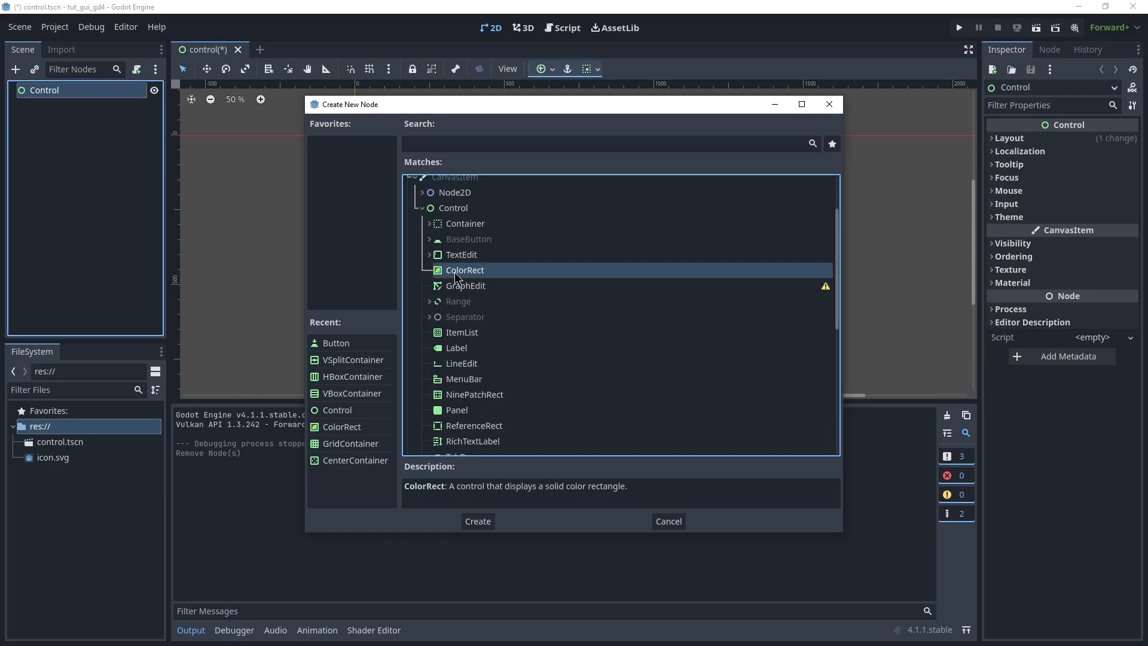
double_click(486, 275)
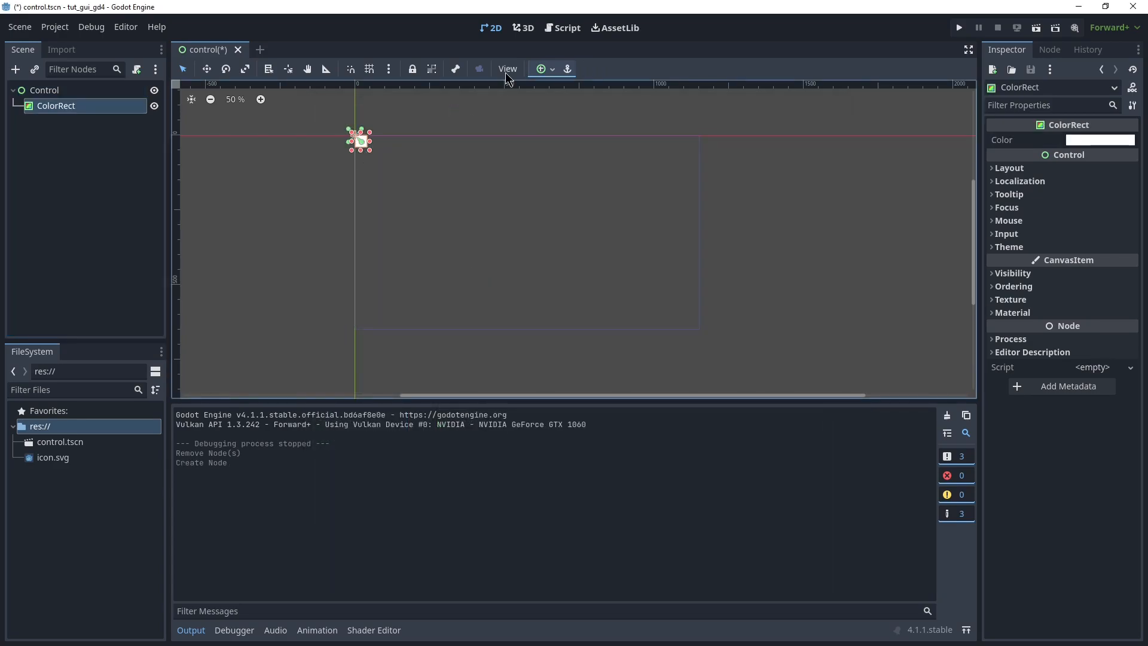
Apply the Full Rect anchor preset to the ColorRect and change its color to dark purple
left_click(541, 69)
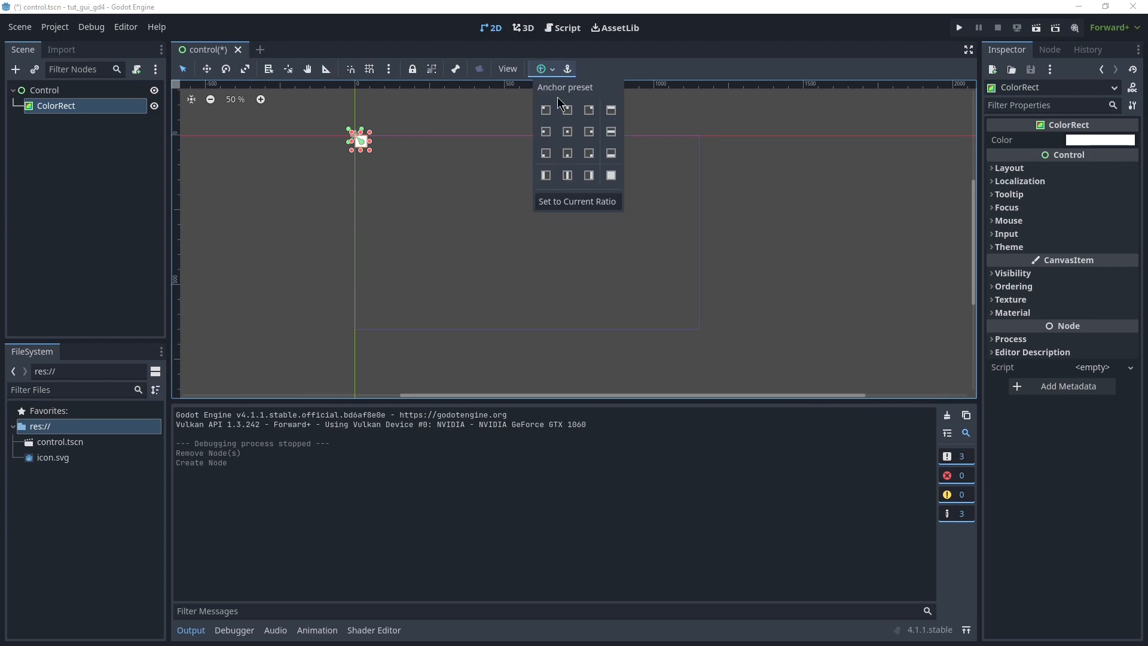
left_click(613, 176)
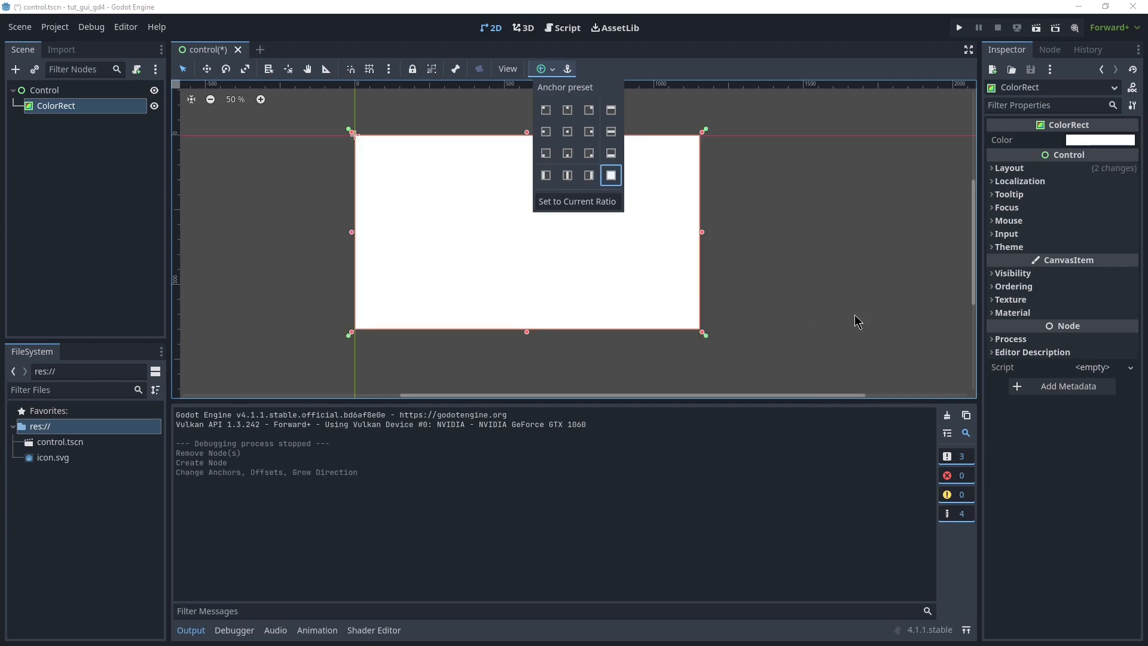
left_click(1098, 140)
left_click_drag(1058, 230, 1043, 161)
left_click_drag(1132, 233, 1143, 262)
left_click(769, 264)
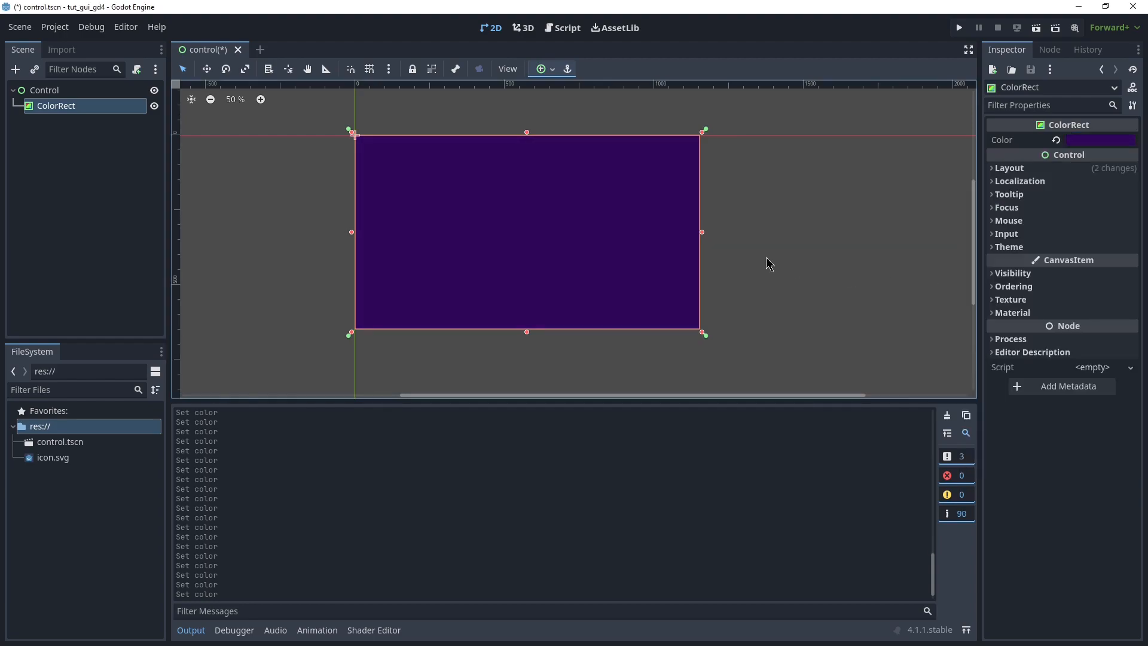
Add a Button as a child of the Control root and set its text to "Click Me"
right_click(55, 111)
left_click(51, 101)
right_click(50, 100)
left_click(37, 159)
right_click(70, 99)
left_click(93, 103)
type("button")
key("Escape")
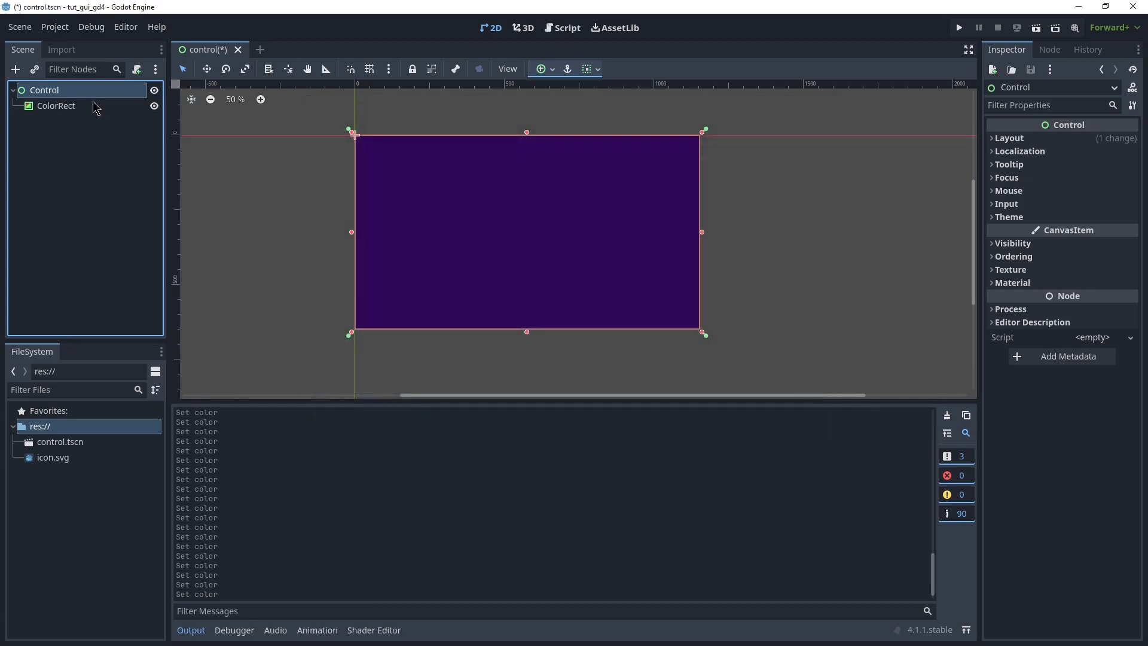
left_click(1031, 147)
type("Click Me")
Move the Button freely to about (908, 138), in the upper-right part of the purple background
left_click(42, 108)
left_click(71, 123)
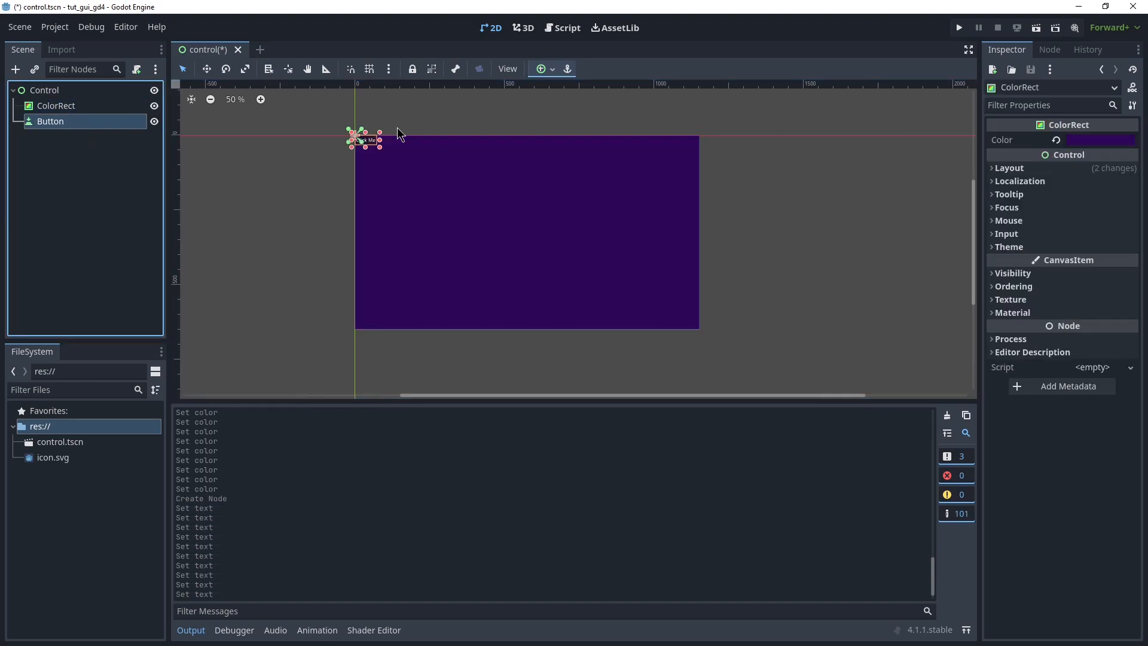
key("w")
left_click_drag(366, 111, 627, 156)
scroll(640, 157, "up", 4)
scroll(657, 179, "up", 4)
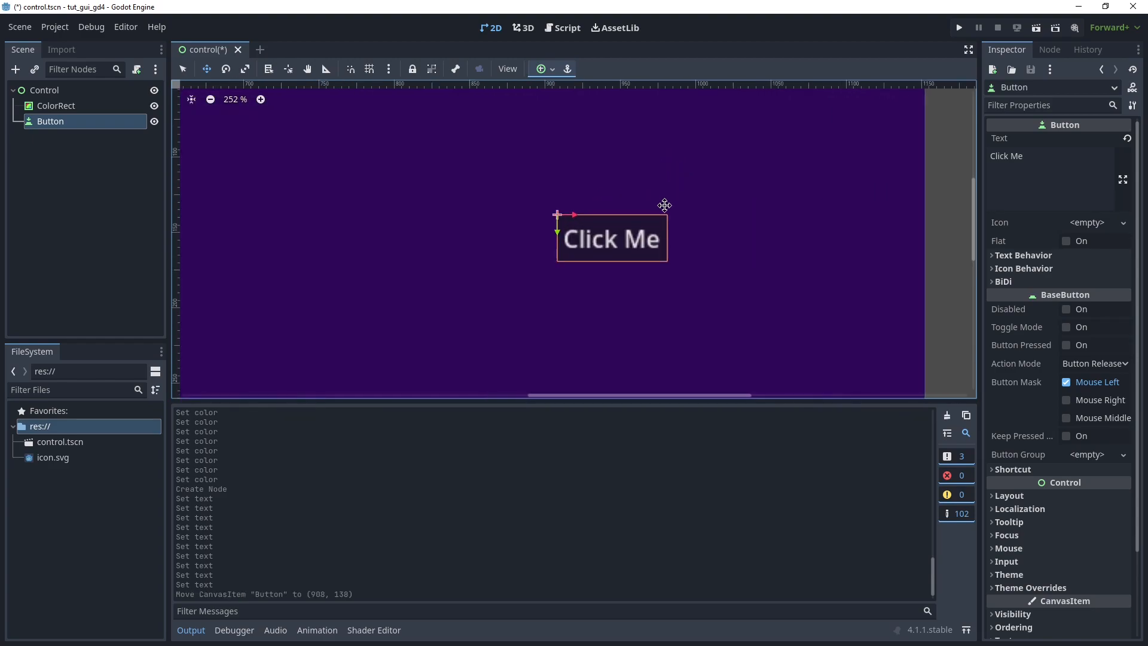
scroll(692, 131, "down", 6)
scroll(693, 179, "down", 2)
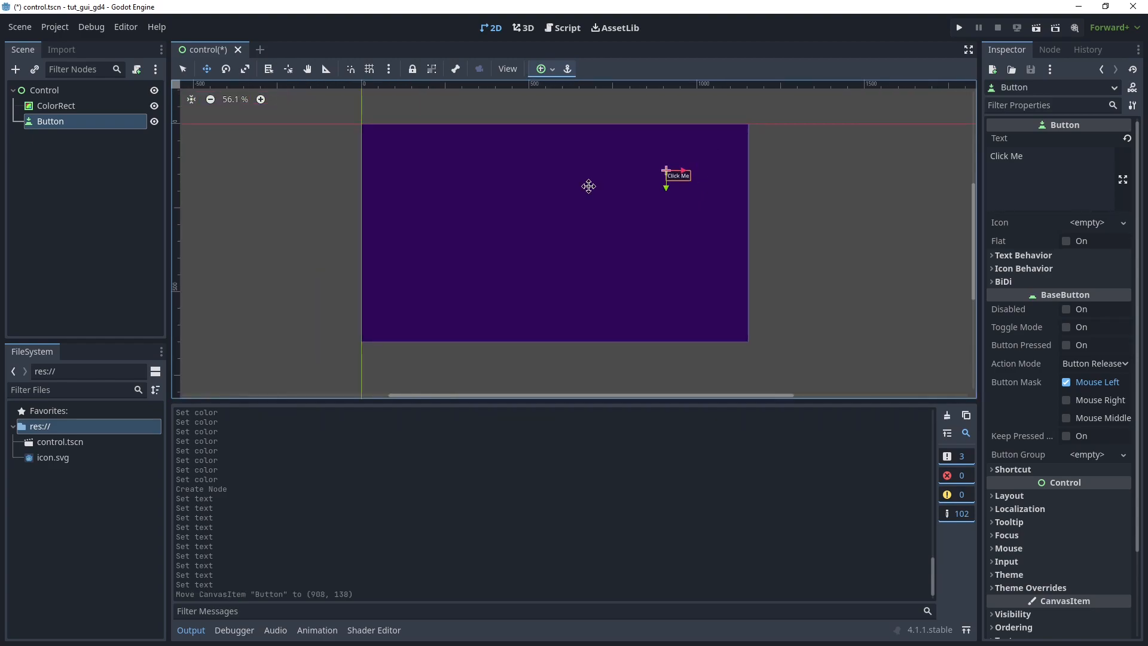
scroll(589, 182, "up", 1)
Add an HBoxContainer from the BoxContainer node types as a child of the Control root
right_click(49, 93)
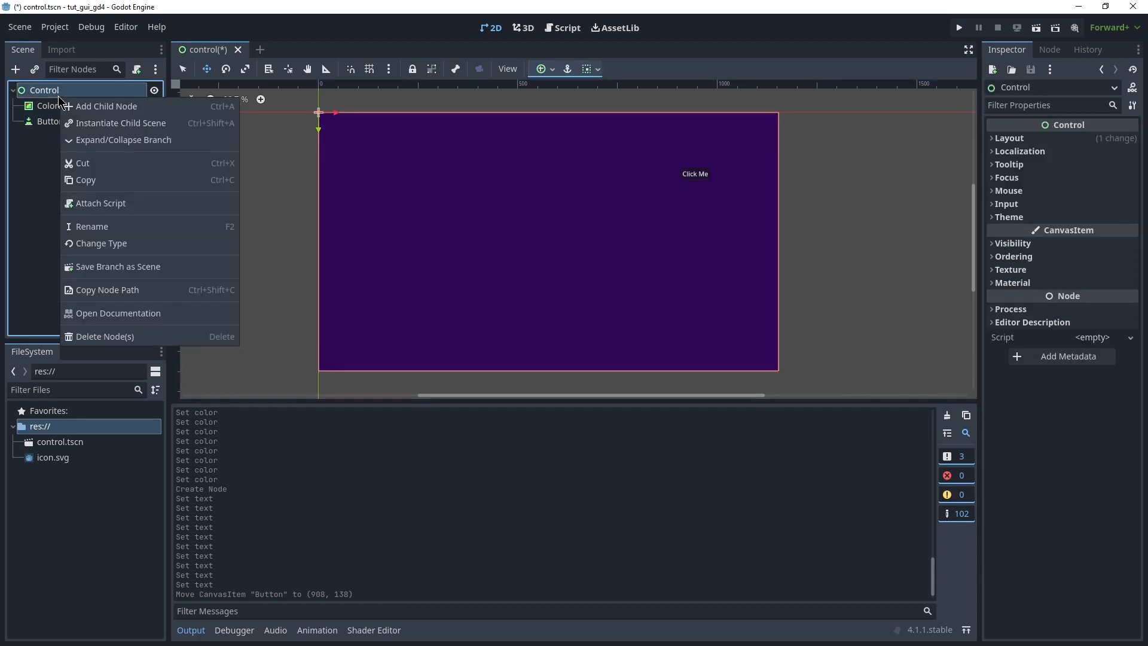
left_click(101, 105)
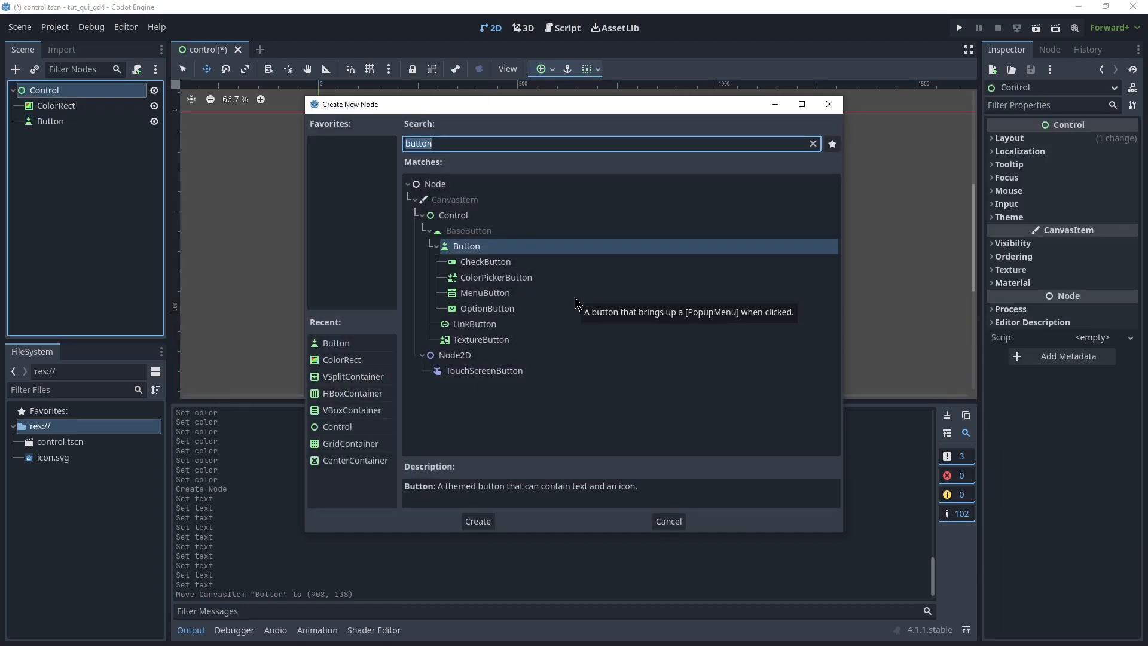
key("BackSpace")
scroll(579, 322, "down", 5)
scroll(574, 331, "up", 5)
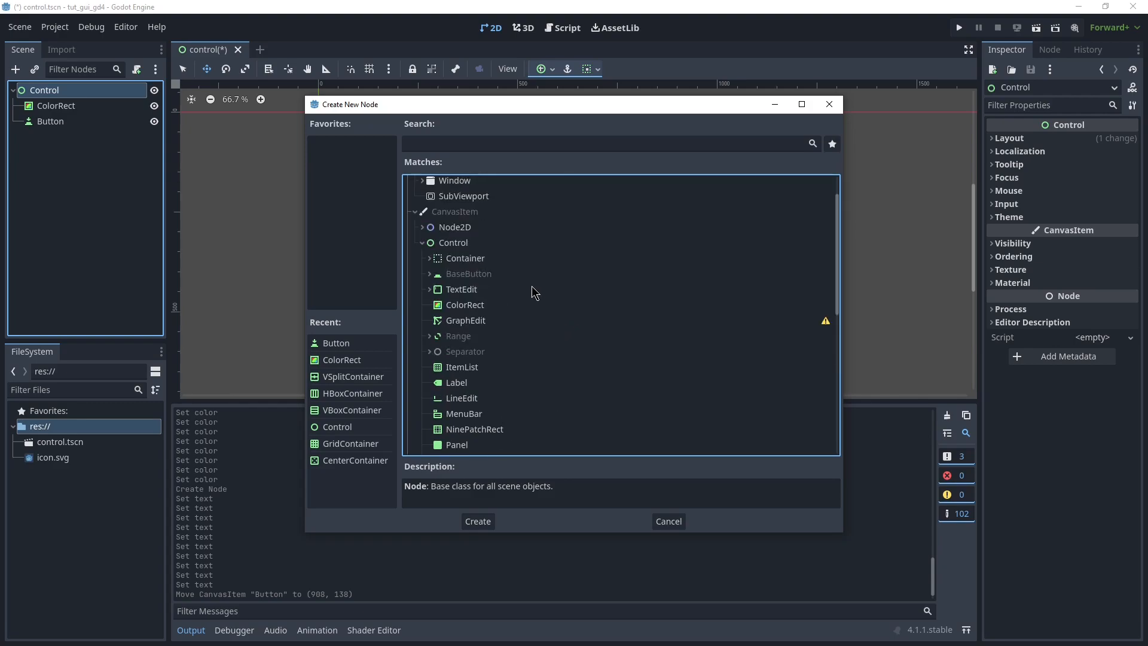
left_click(430, 259)
scroll(540, 285, "down", 1)
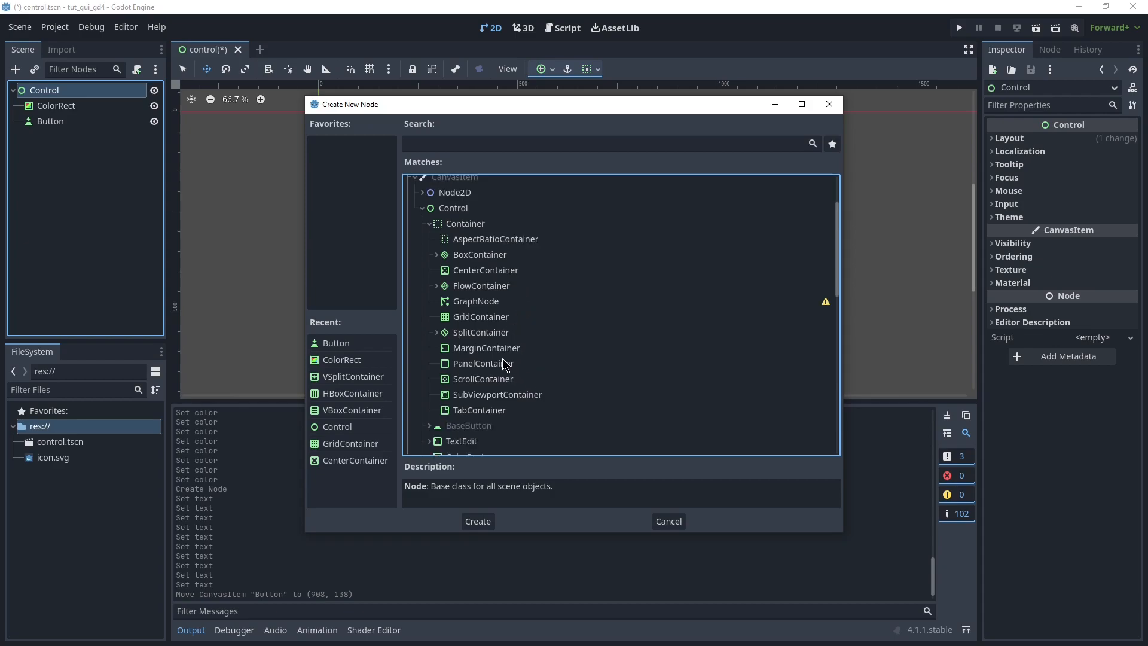
left_click(438, 255)
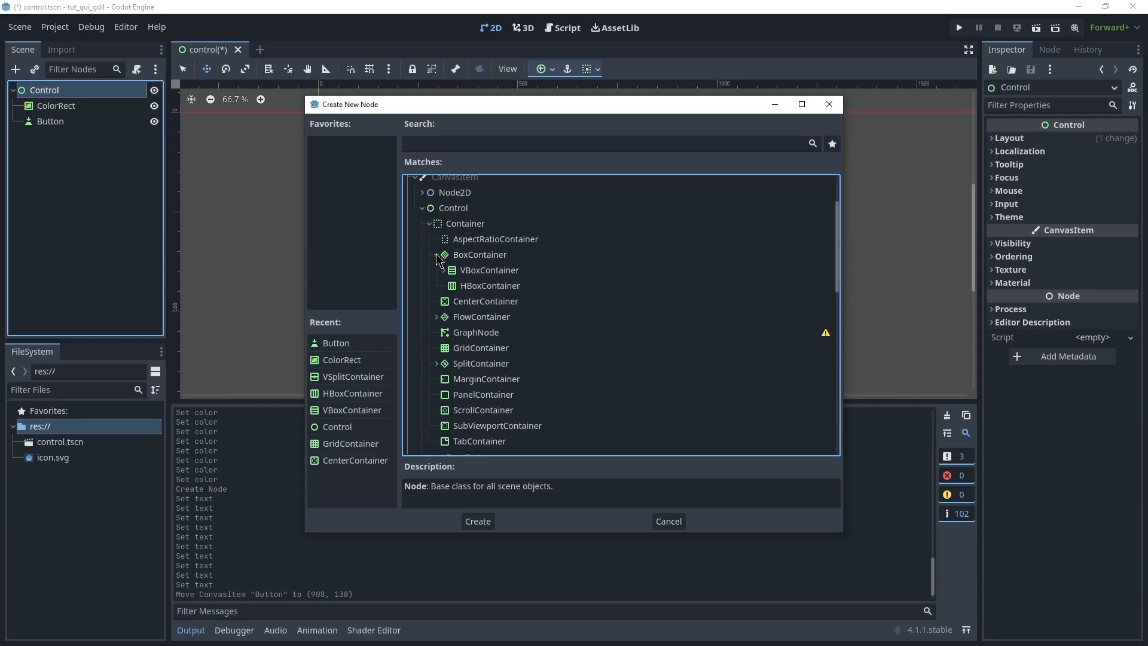
left_click(473, 272)
left_click(483, 287)
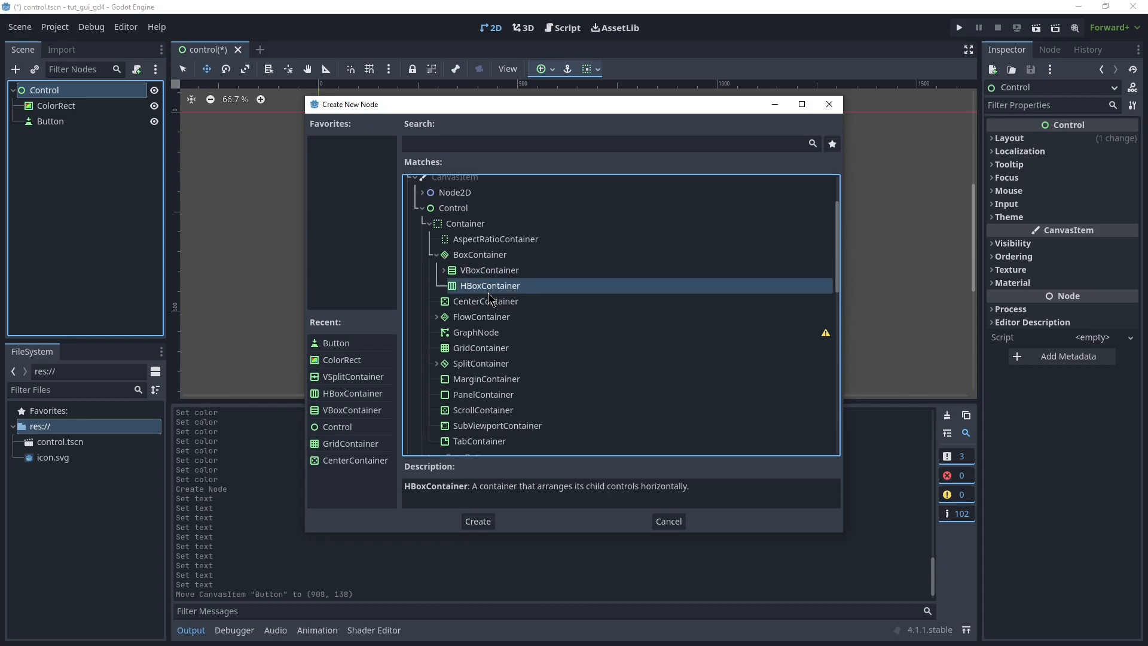
double_click(475, 288)
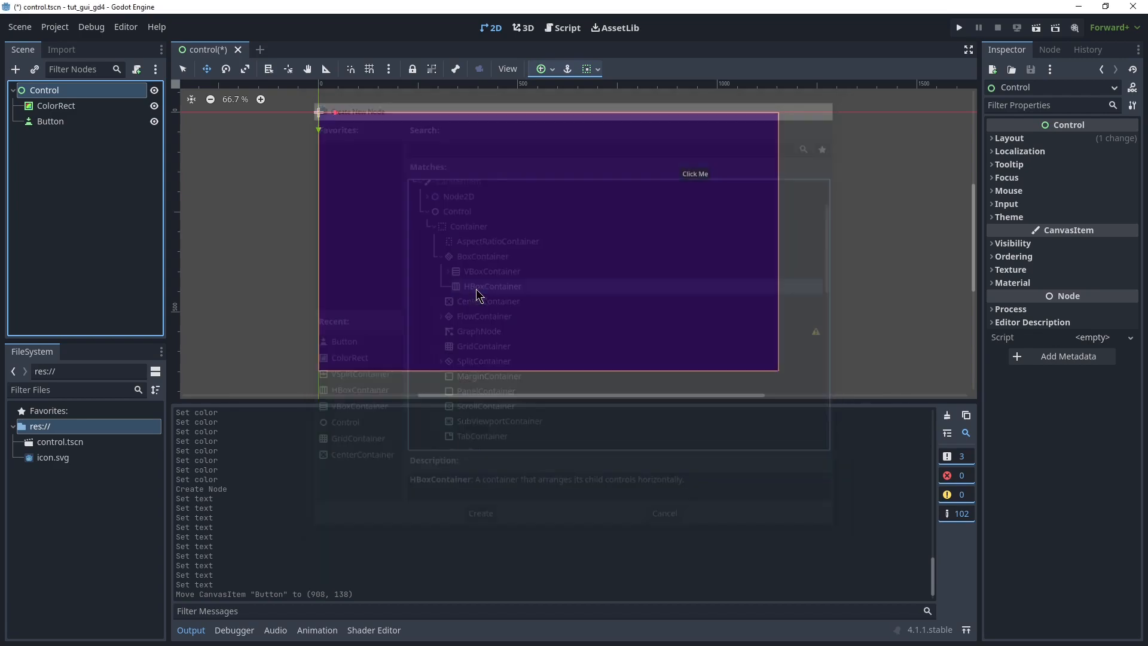
Reparent the Button under the HBoxContainer and apply the Full Rect anchor preset to the container
left_click_drag(54, 121, 93, 138)
left_click(67, 121)
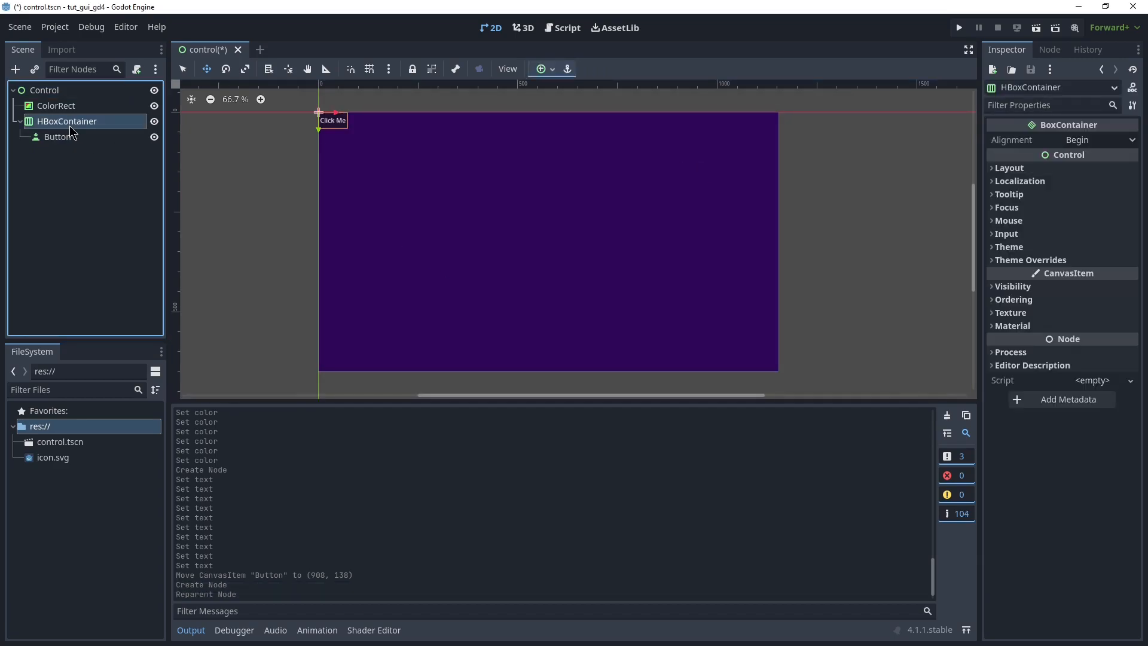
left_click(542, 71)
left_click(611, 175)
left_click(69, 174)
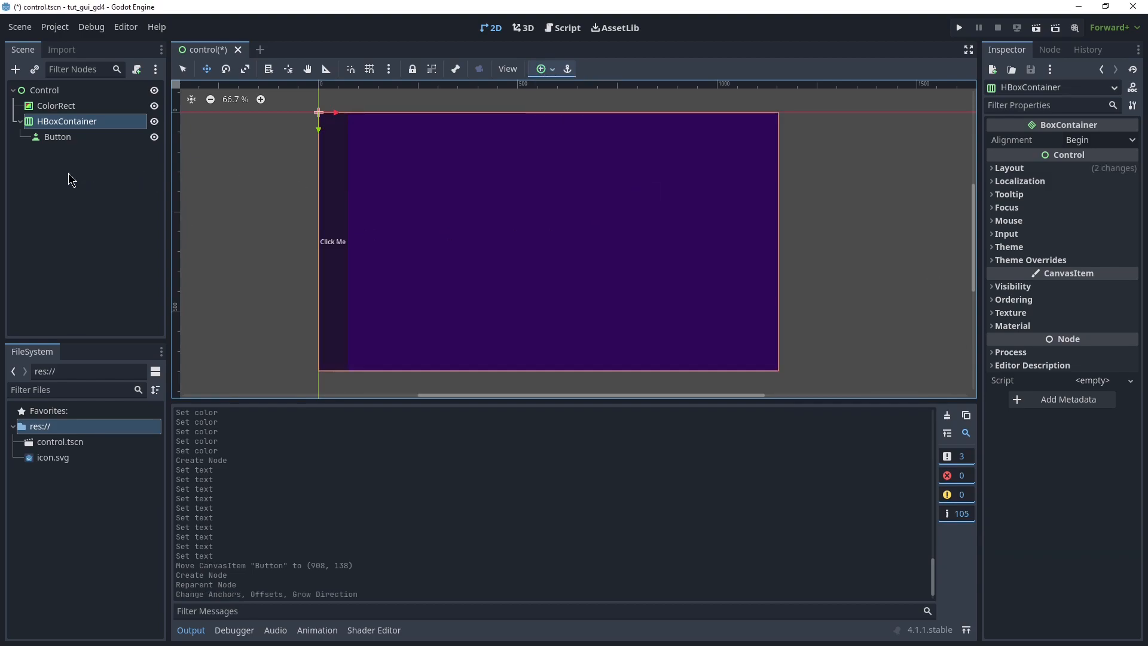
Select the Button and its parent HBoxContainer in turn to compare their areas and available layout controls
left_click(72, 137)
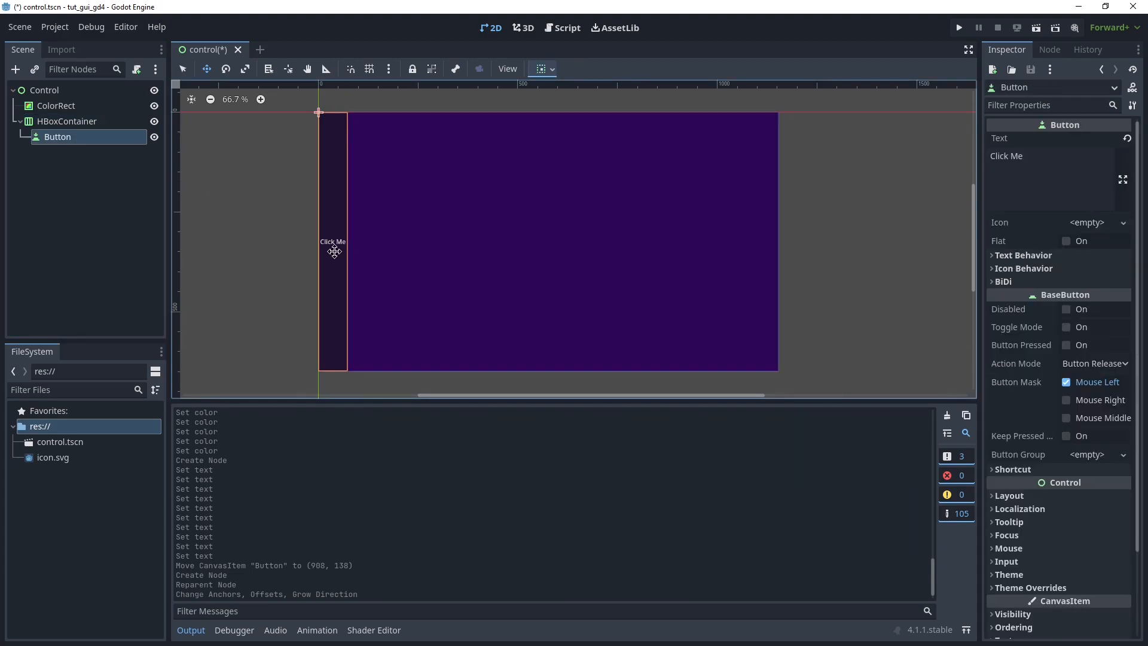
left_click(94, 172)
left_click(63, 138)
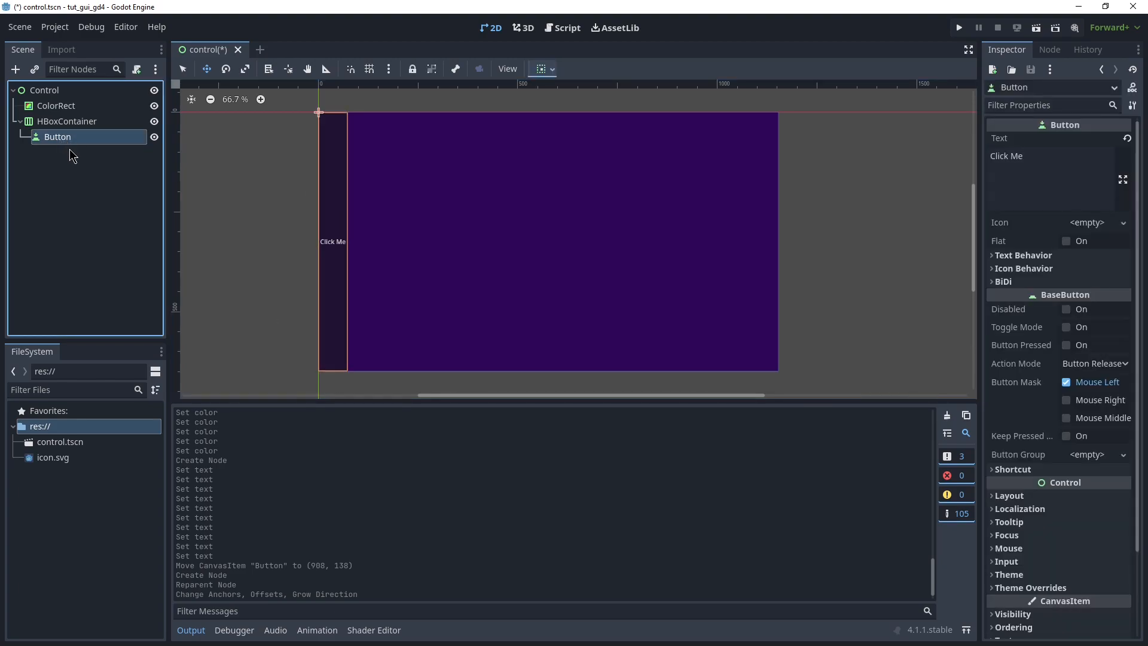
left_click(50, 122)
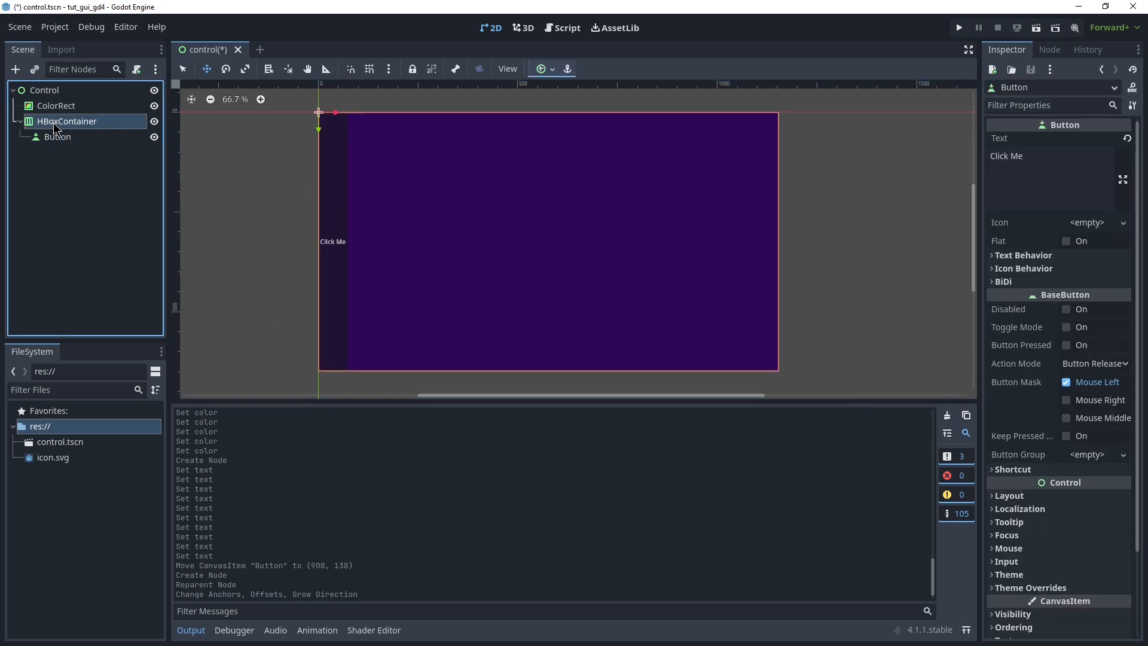
left_click(90, 138)
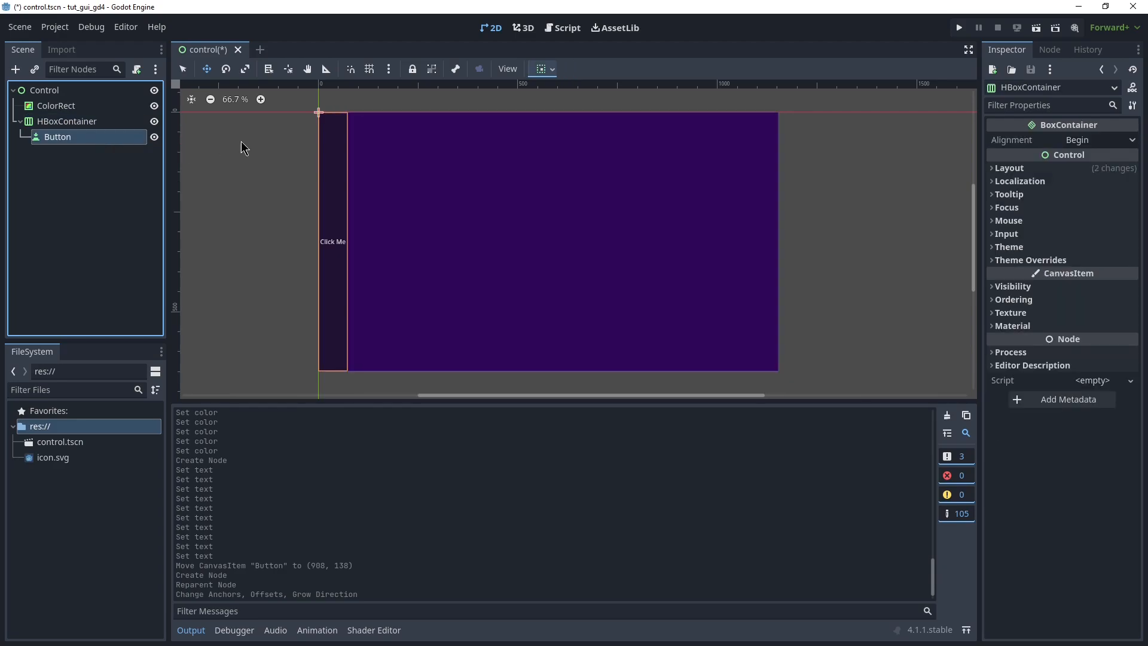
Switch to Select mode and select the HBoxContainer to examine its area around the Button
key("q")
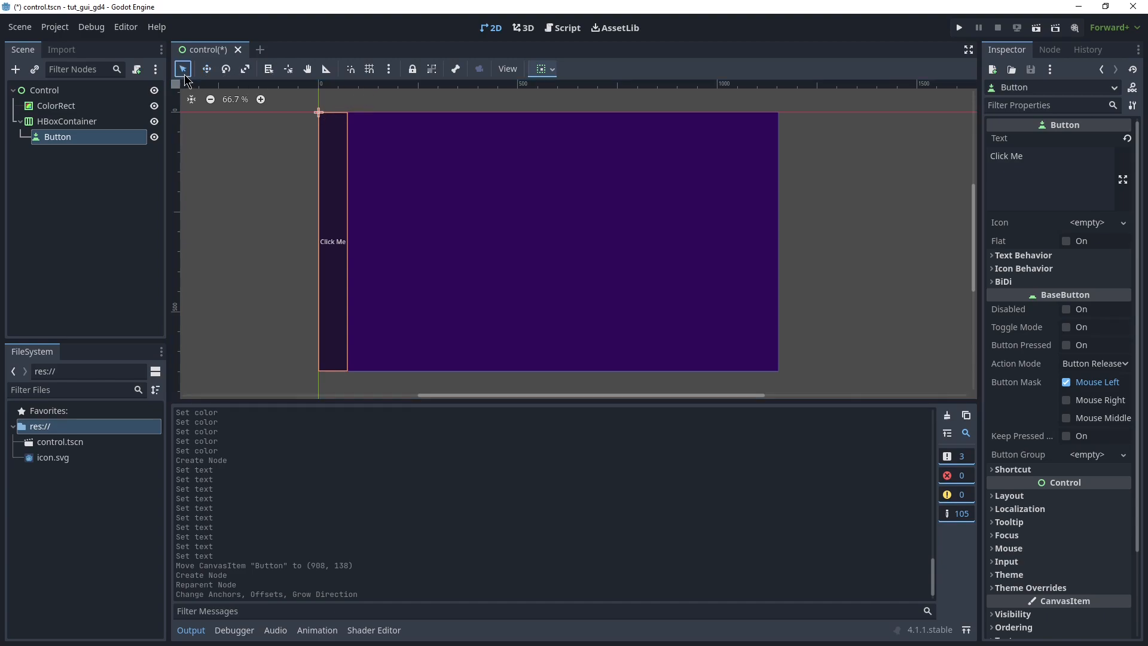
scroll(345, 153, "up", 2)
scroll(356, 261, "down", 3)
scroll(352, 200, "up", 1)
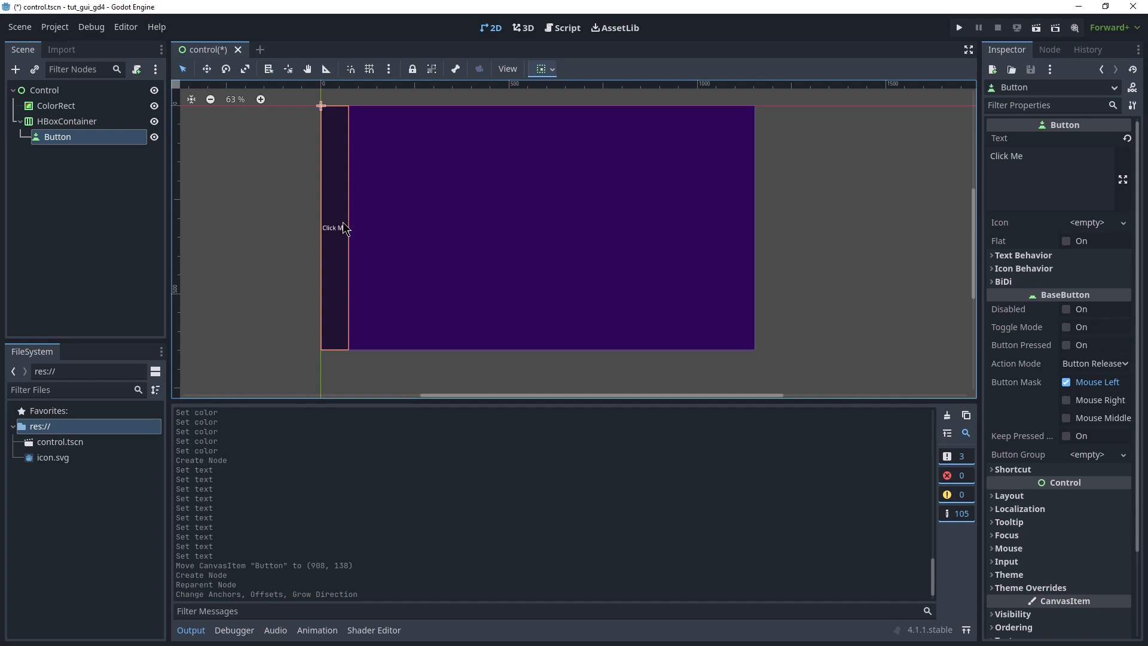
left_click(96, 123)
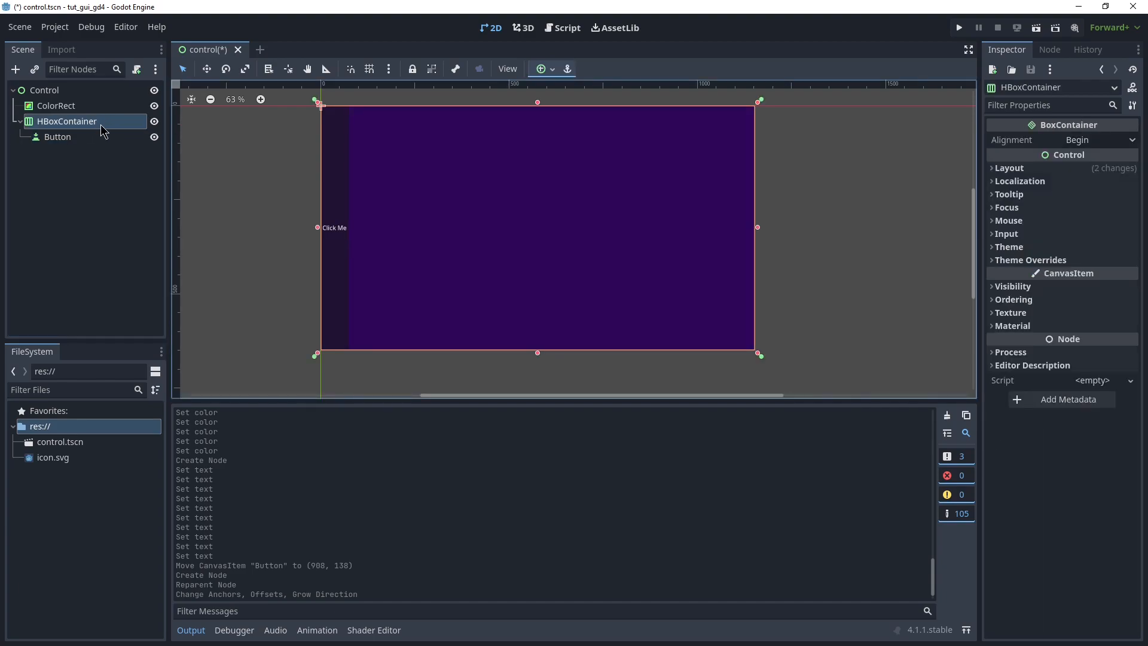
Duplicate the Button six times inside the HBoxContainer to make a row of seven buttons
left_click(100, 141)
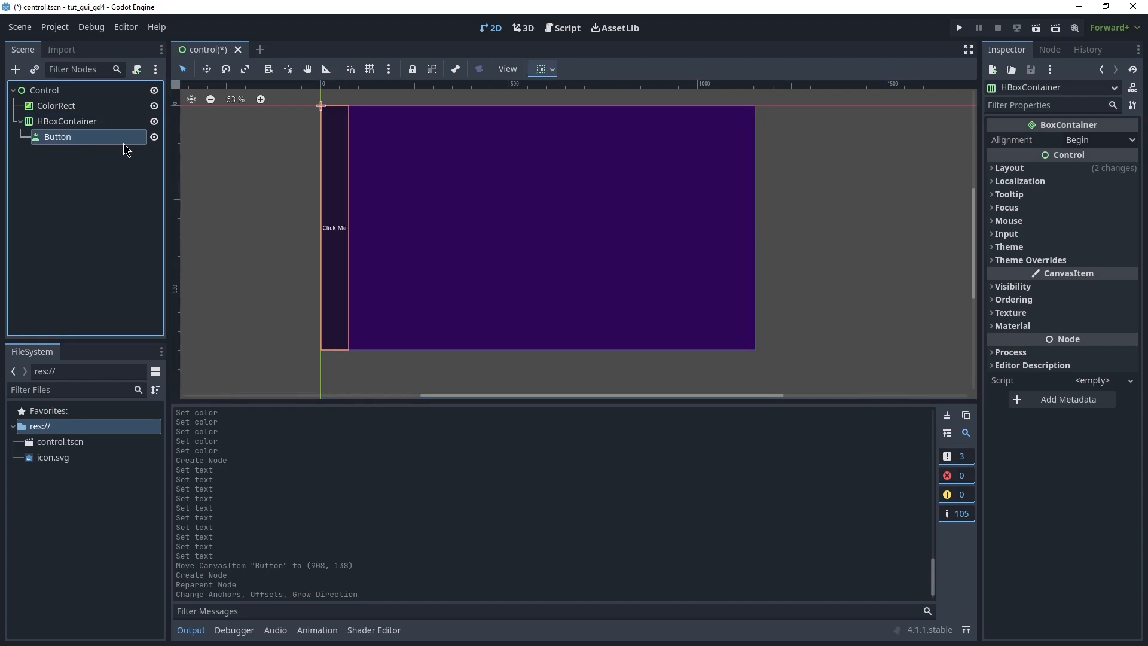
key("ctrl+d")
key("ctrl+d")
key("ctrl+d")
key("ctrl+d")
key("ctrl+d")
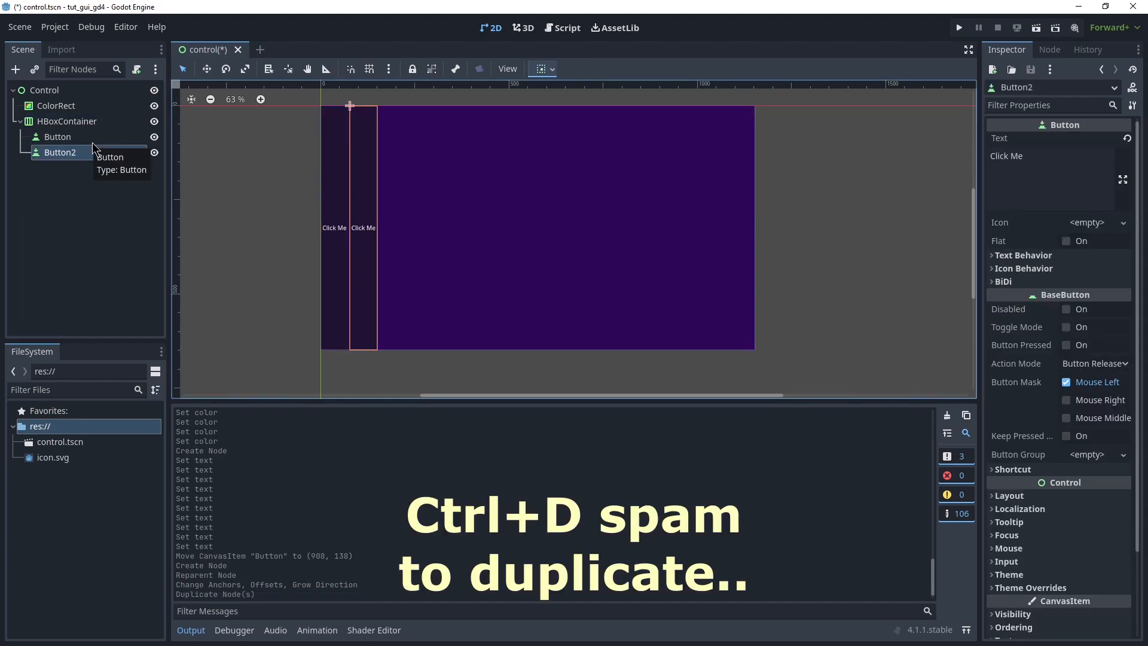
key("ctrl+d")
Run the current scene to preview the row of buttons in the HBoxContainer, and close the game window
left_click(65, 121)
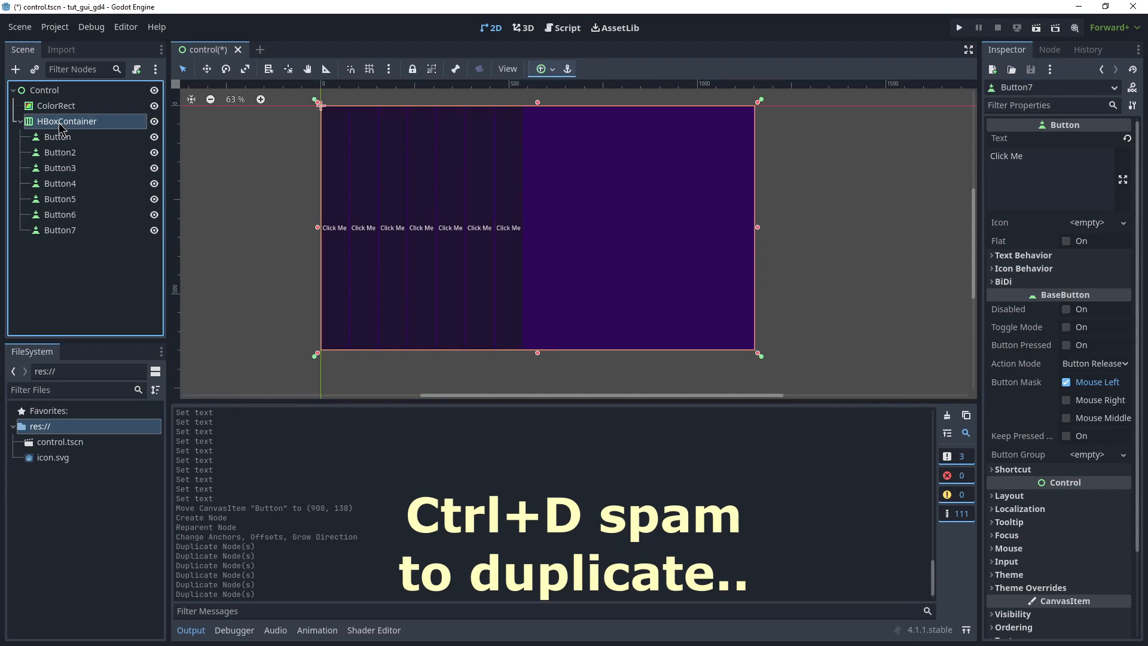
left_click(1036, 27)
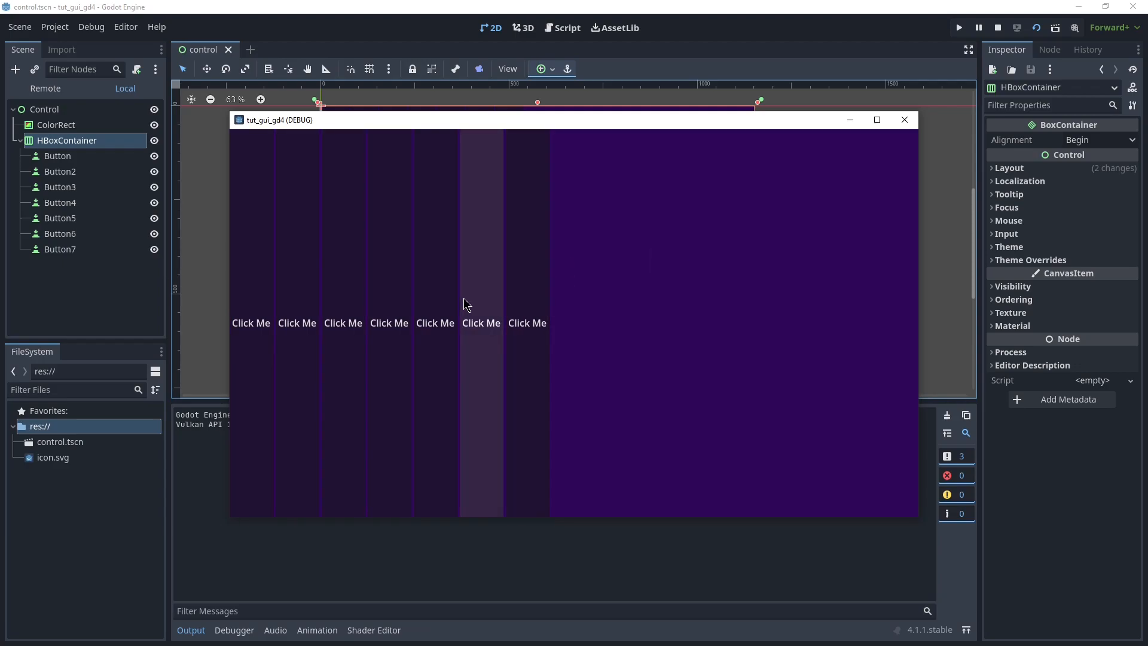
left_click(911, 124)
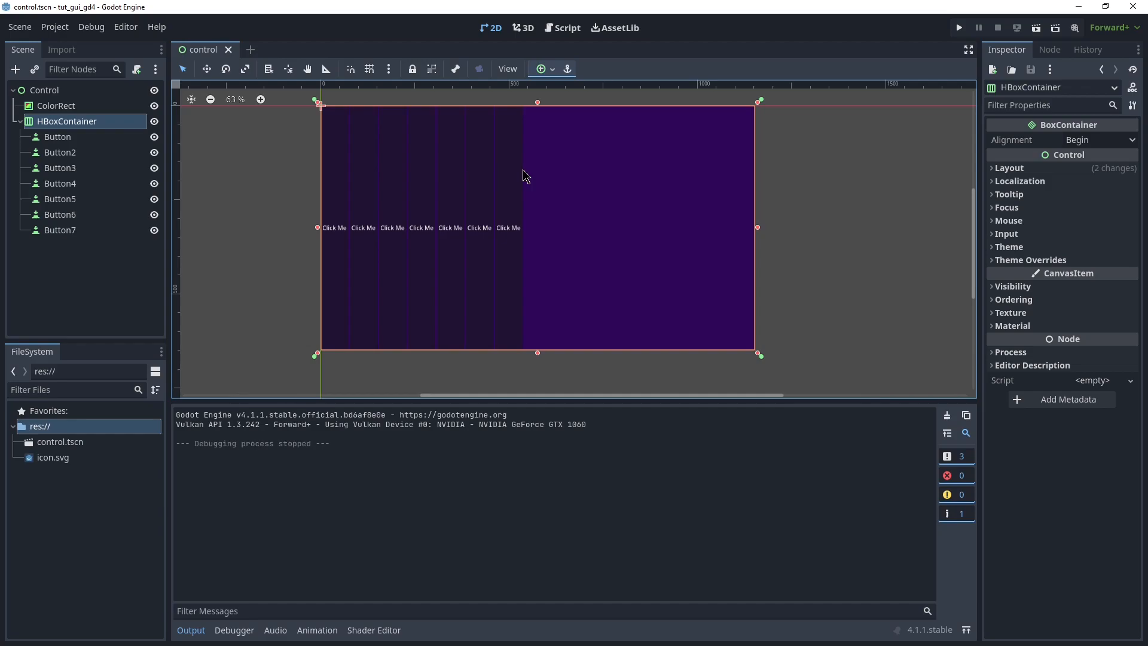
Enable the Separation constant theme override on the HBoxContainer at 0 and examine the spacing between the buttons
left_click(1044, 260)
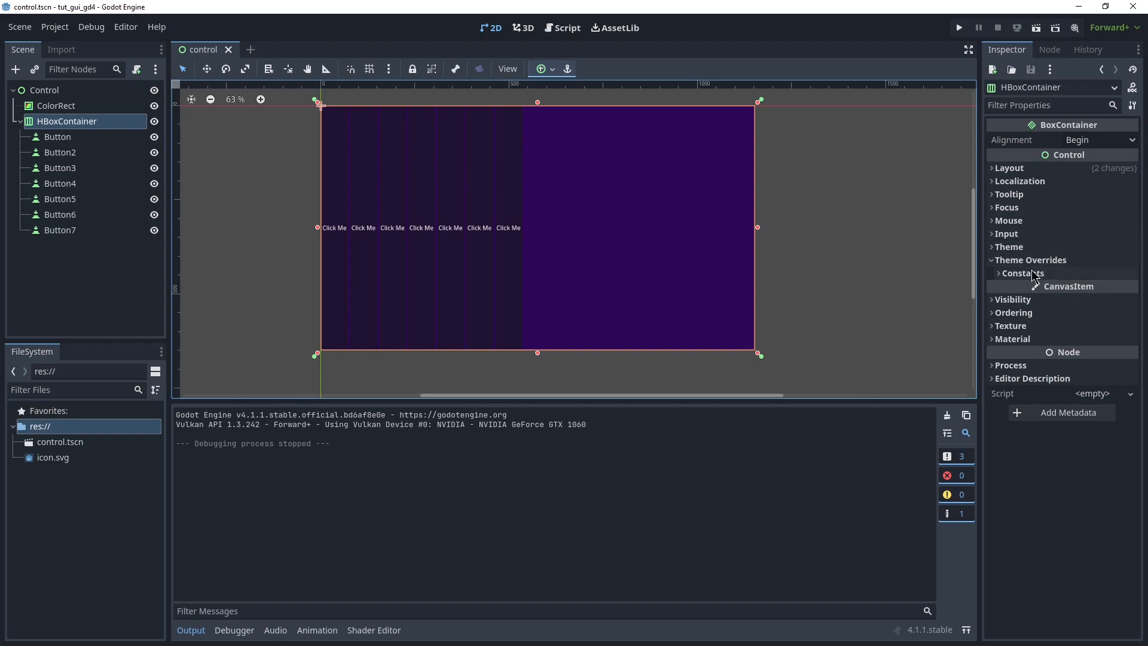
left_click(1039, 276)
left_click(1010, 287)
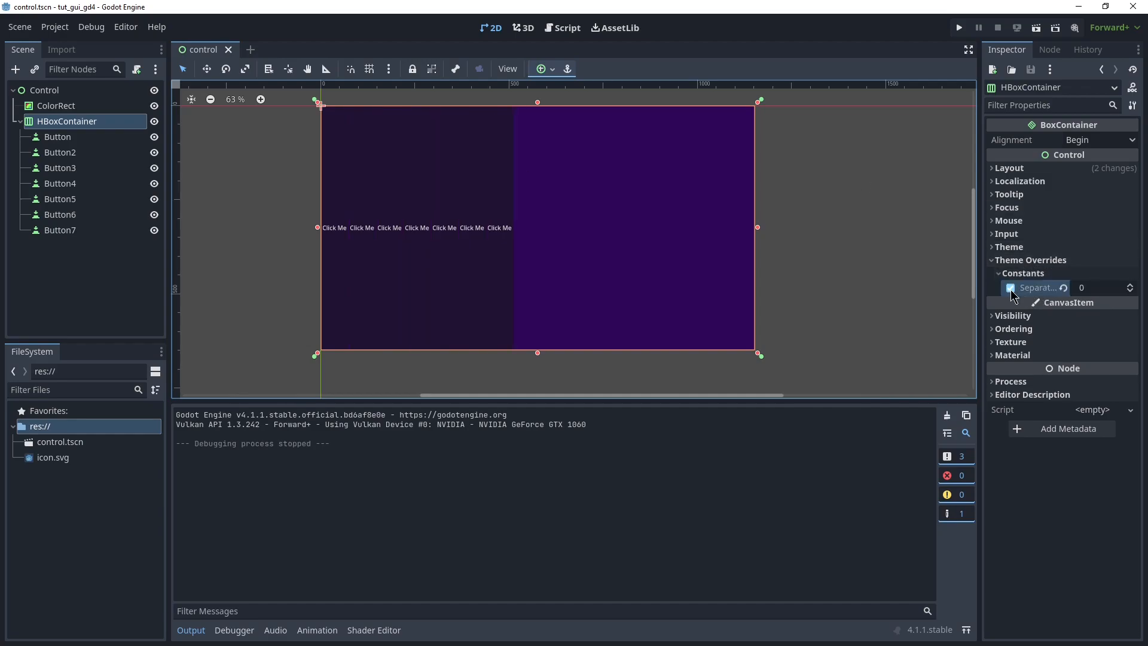
scroll(313, 243, "up", 5)
scroll(734, 249, "down", 1)
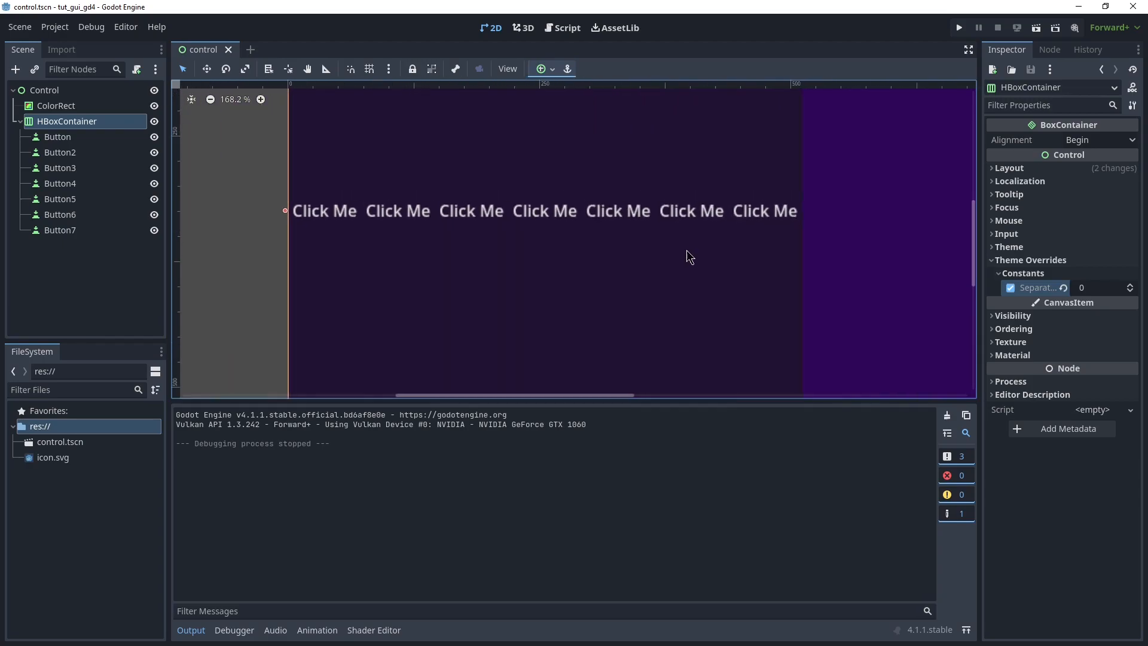
scroll(701, 255, "up", 1)
Raise the HBoxContainer's Separation override to 15
left_click(1130, 286)
left_click(1130, 285)
left_click(1130, 286)
left_click(1130, 286)
left_click(1130, 286)
left_click(1130, 285)
left_click(1130, 286)
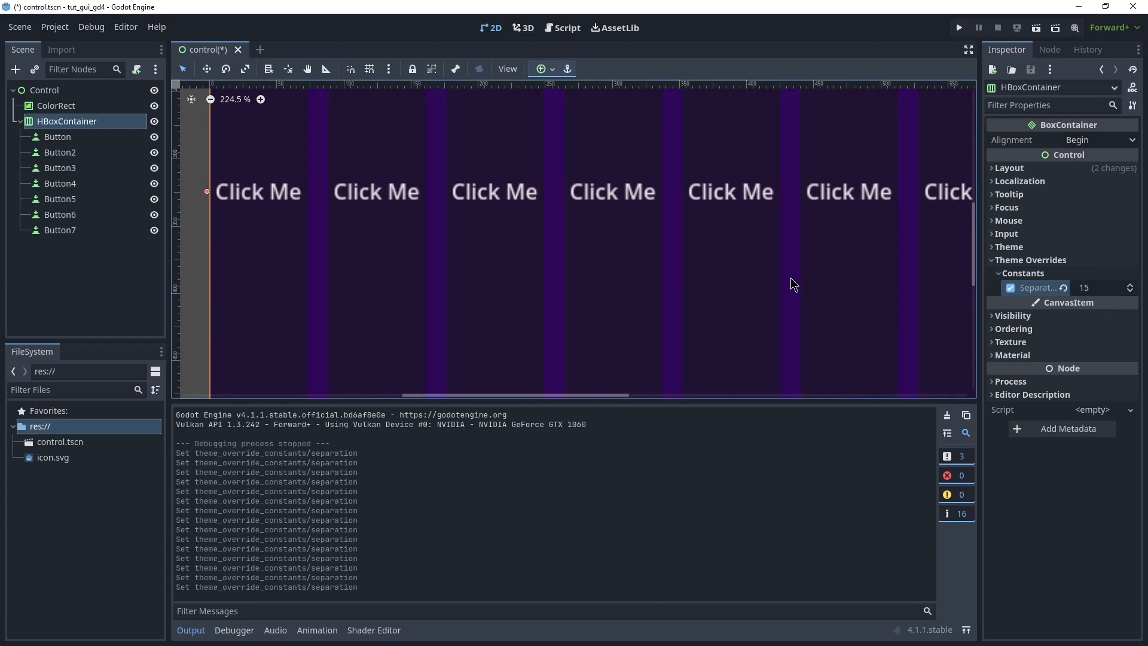
Disable the HBoxContainer's Separation override and collapse the theme override properties
left_click(1010, 289)
left_click(1022, 273)
left_click(1029, 260)
Change the type of the HBoxContainer node to VBoxContainer
scroll(503, 196, "down", 6)
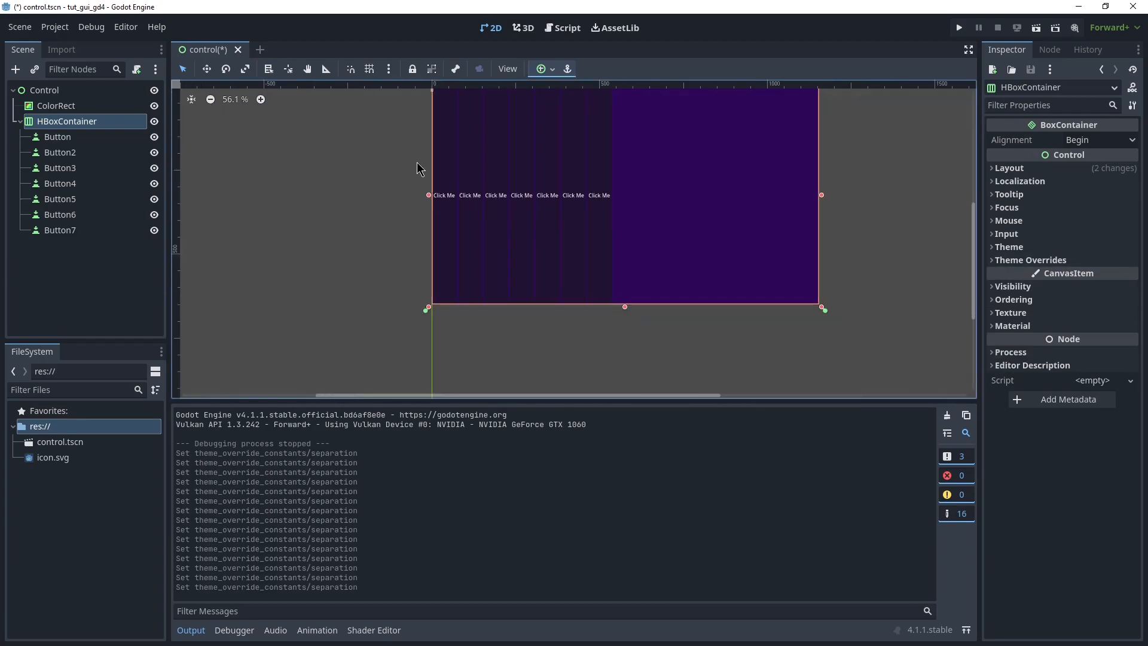
scroll(531, 308, "down", 10)
scroll(539, 255, "up", 15)
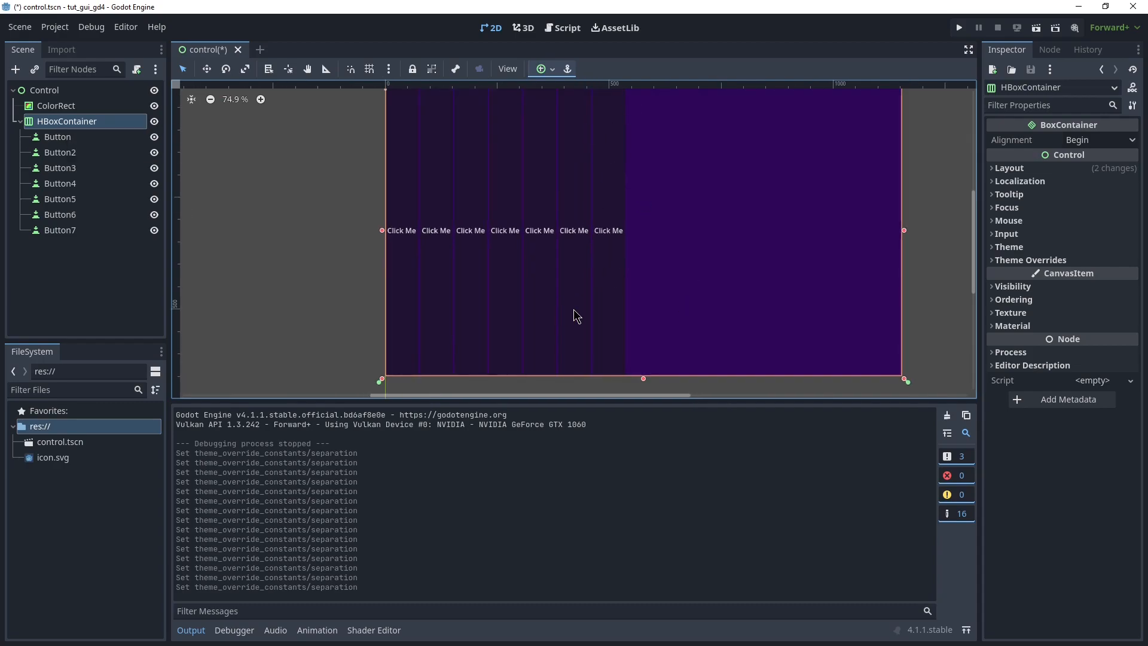
right_click(65, 128)
left_click(119, 266)
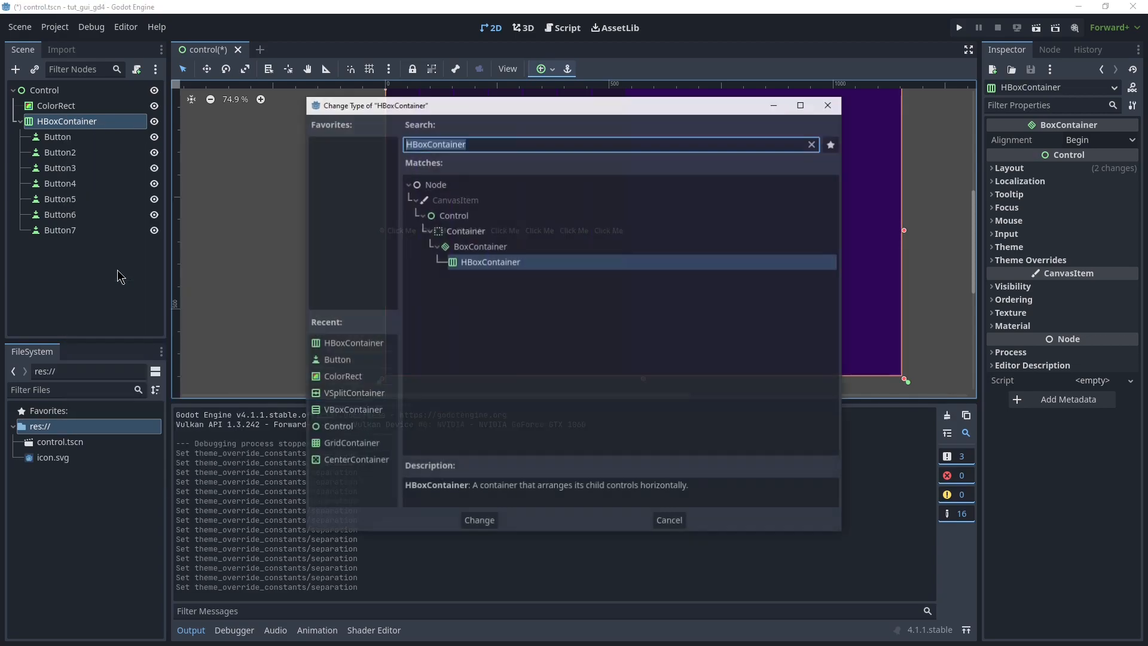
type("vbox")
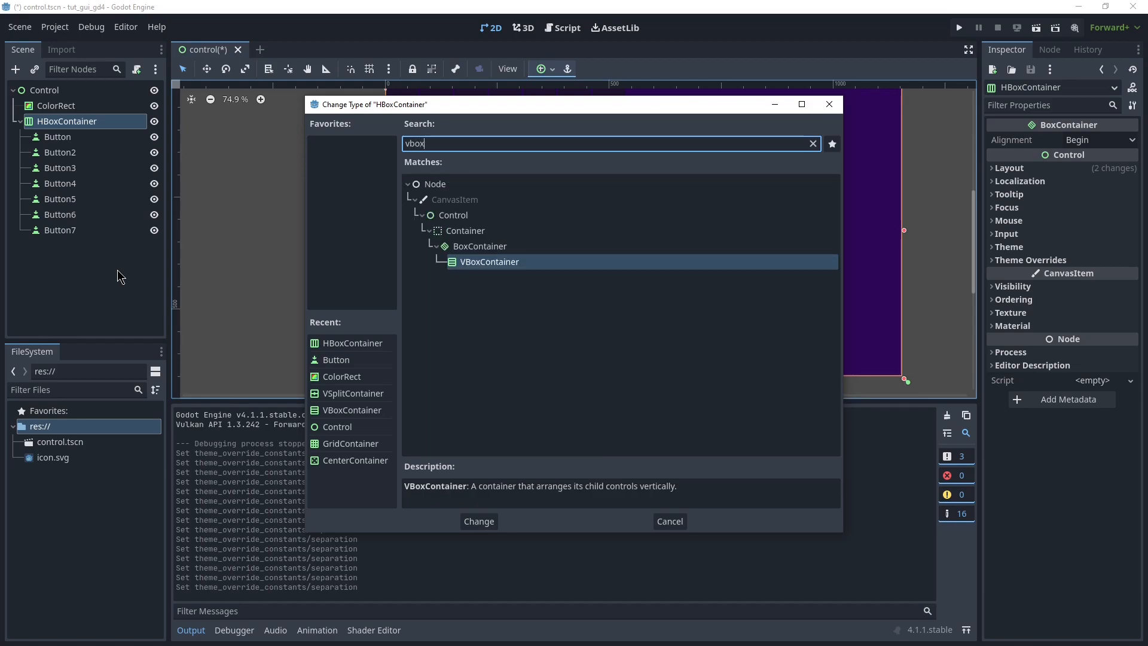
key("Return")
Resize the vertical container to about 361 × 605 with a small margin, and move its anchors to the Control root's upper-left corner
scroll(423, 287, "down", 2)
scroll(587, 200, "up", 2)
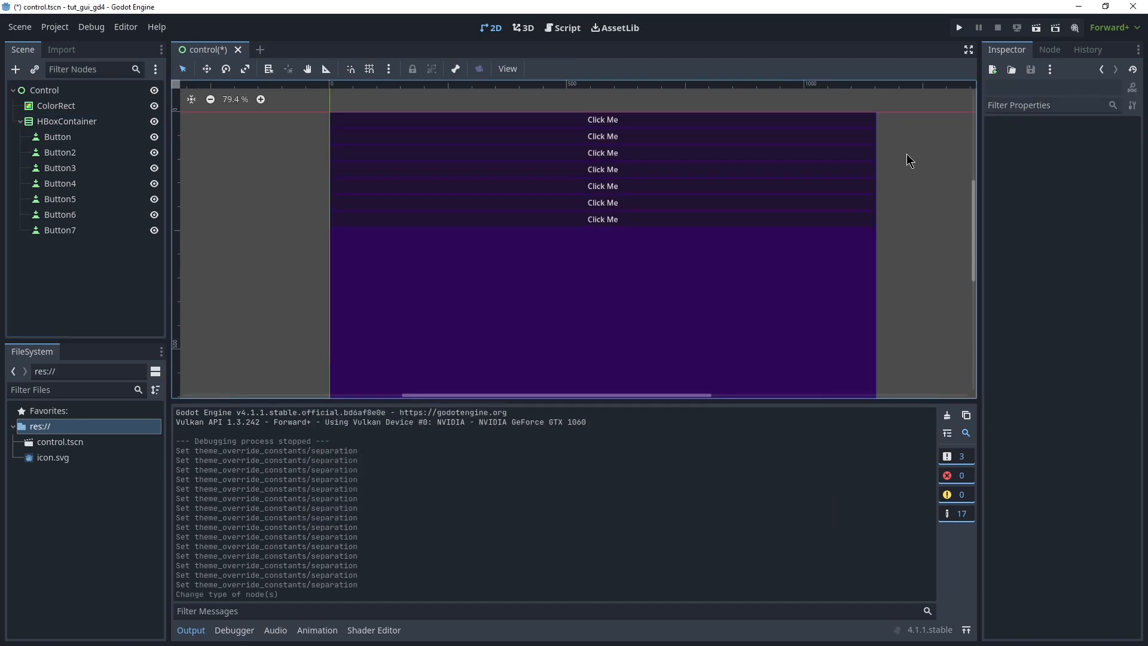
scroll(358, 179, "down", 1)
left_click(83, 121)
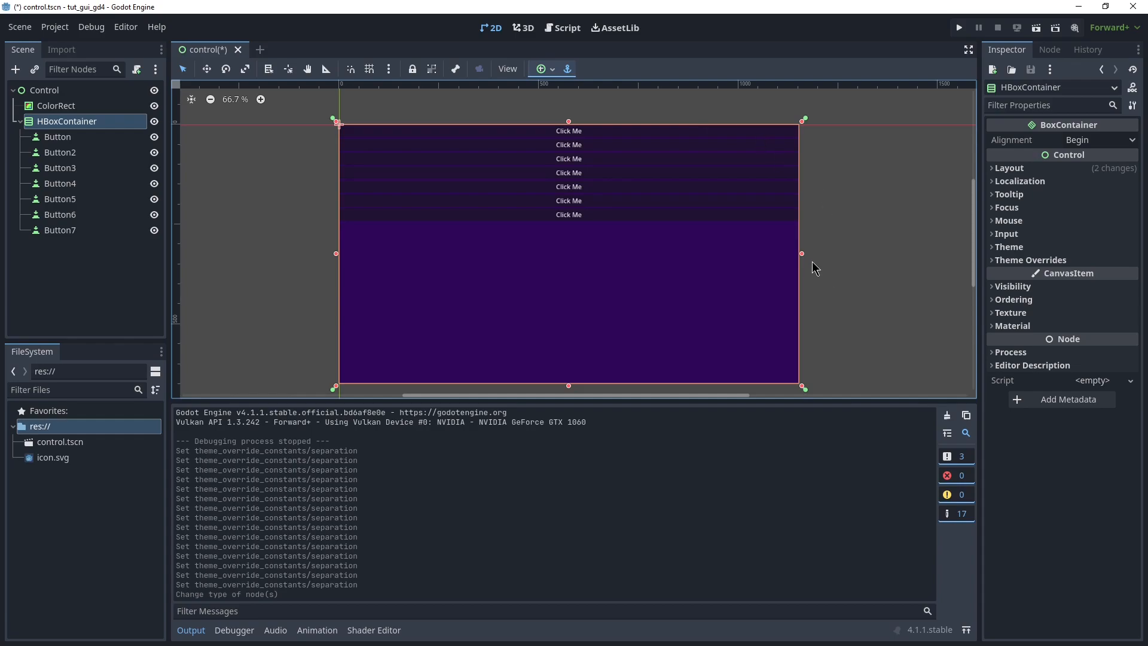
left_click_drag(805, 262, 496, 258)
mouse_move(416, 125)
left_mouse_down()
mouse_move(413, 146)
mouse_move(415, 132)
left_mouse_up()
left_click_drag(336, 257, 346, 258)
left_click_drag(420, 384, 421, 375)
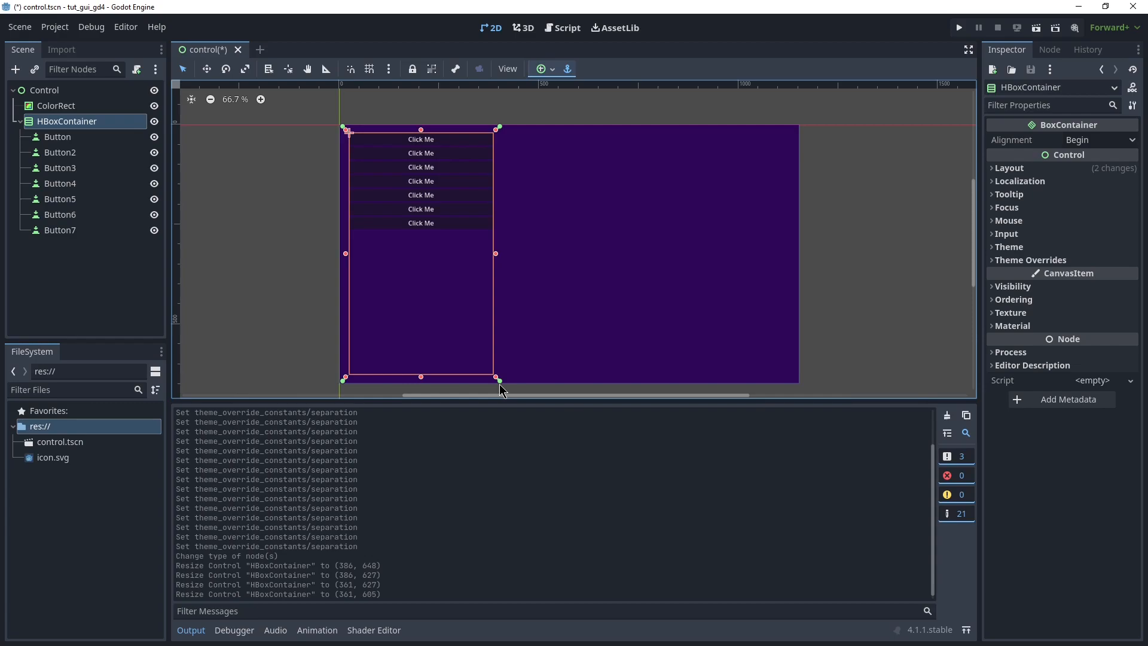
left_click_drag(345, 130, 333, 119)
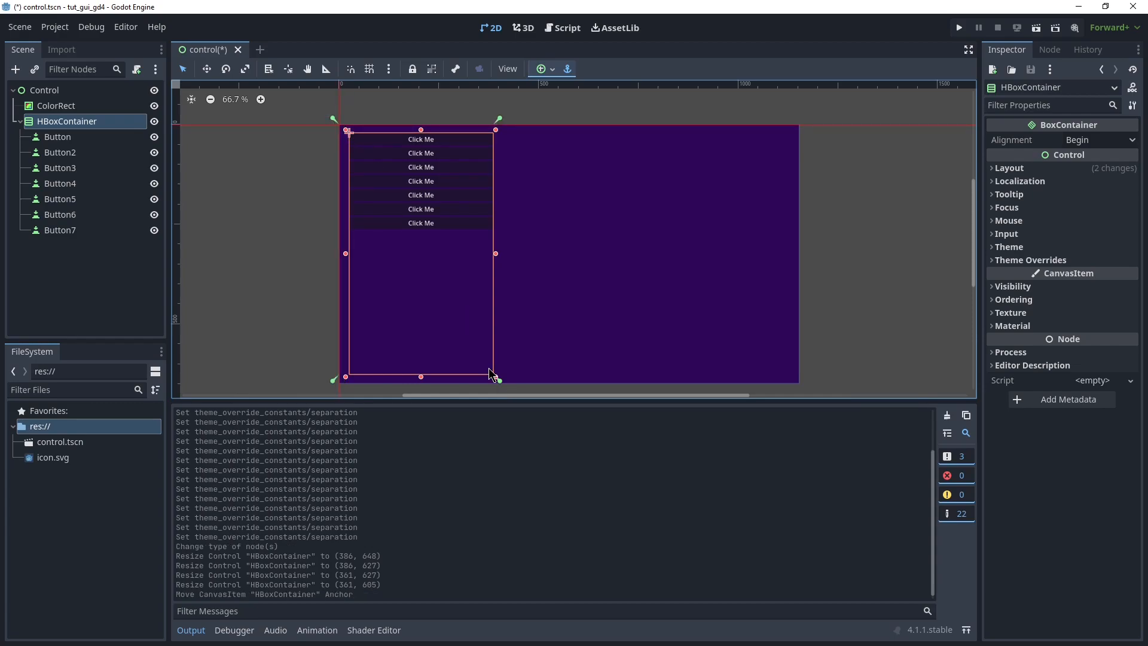
left_click_drag(500, 380, 339, 125)
Run the current scene, enlarge the game window, try the lowest button, and close the game
left_click(1036, 28)
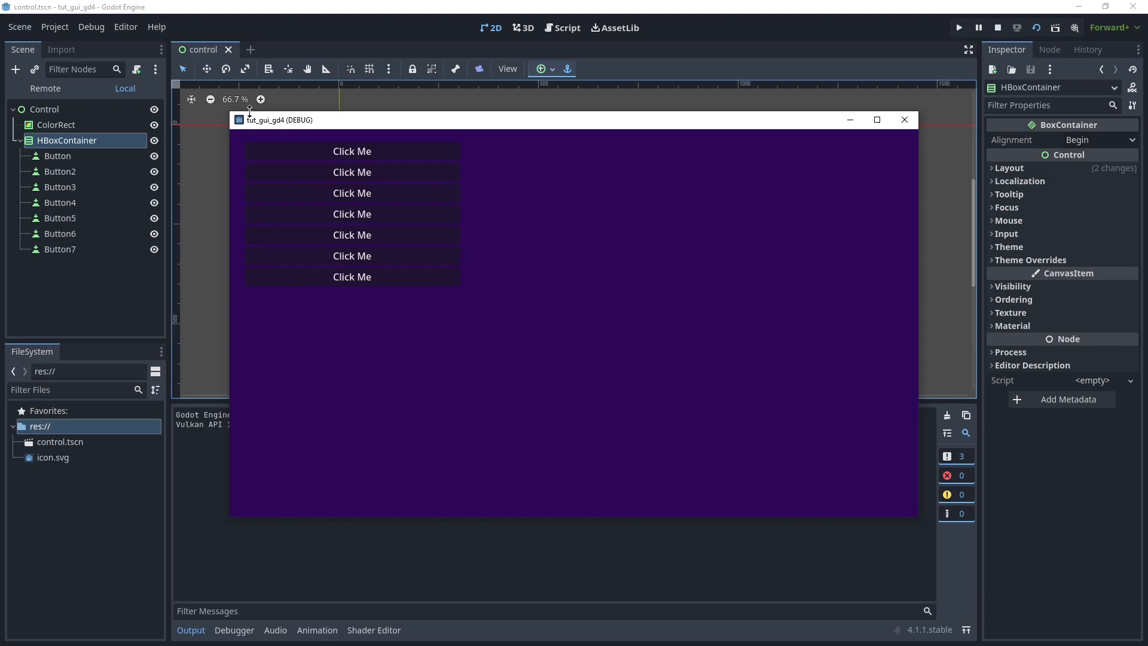
left_click_drag(231, 109, 64, 51)
left_click(177, 218)
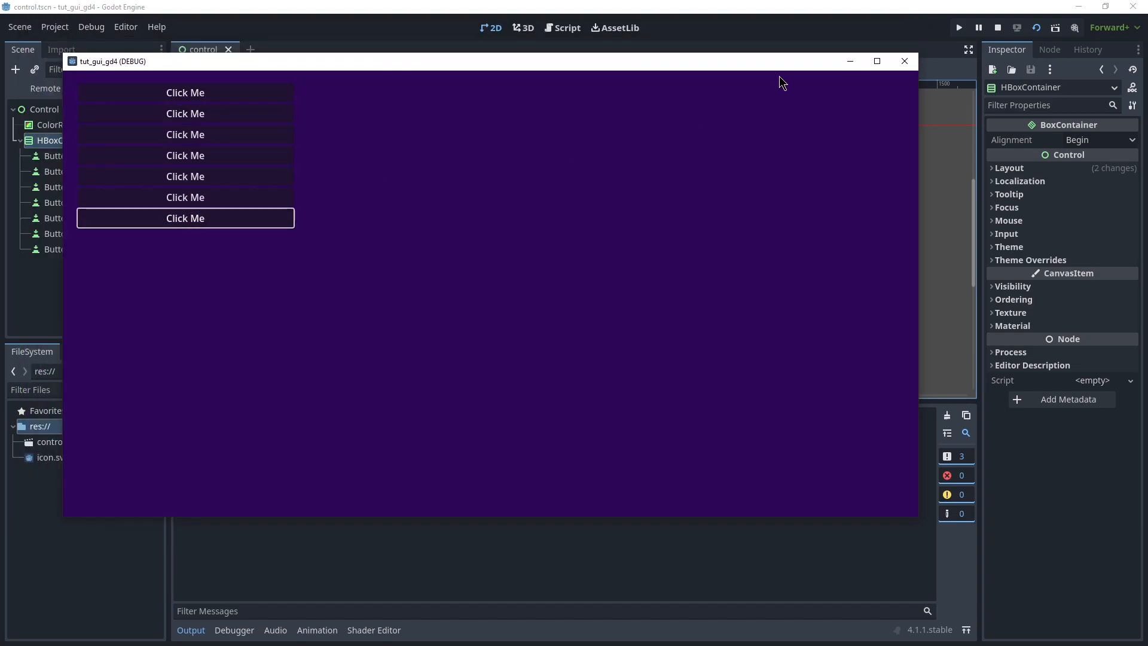
left_click(904, 63)
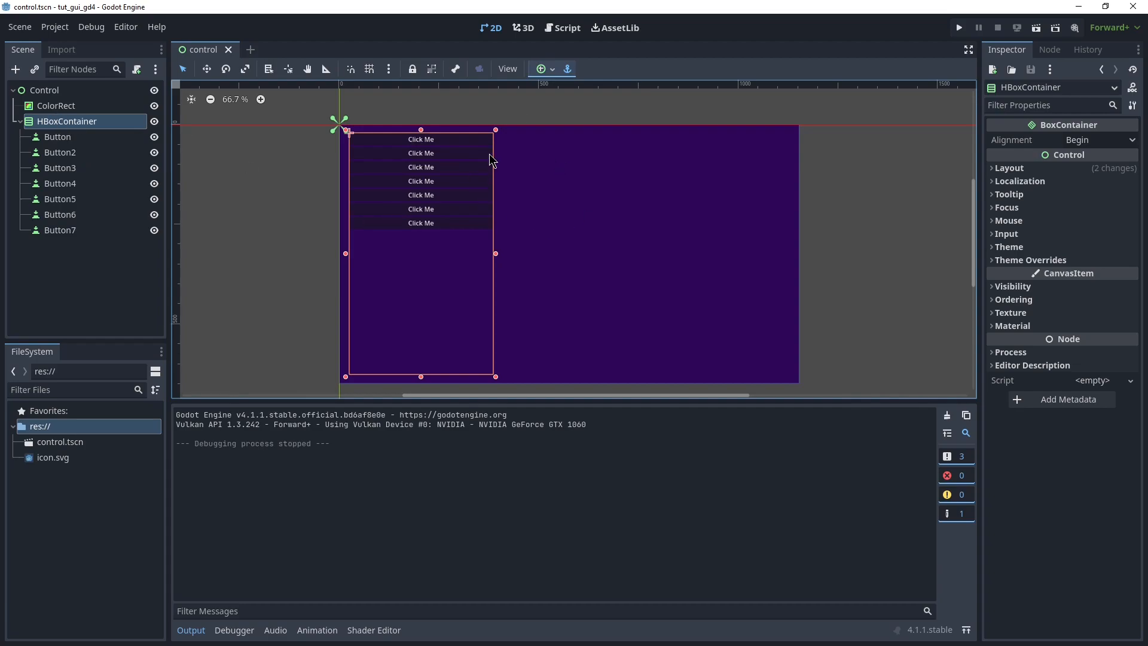
Rename the vertical container node to VBox
right_click(56, 125)
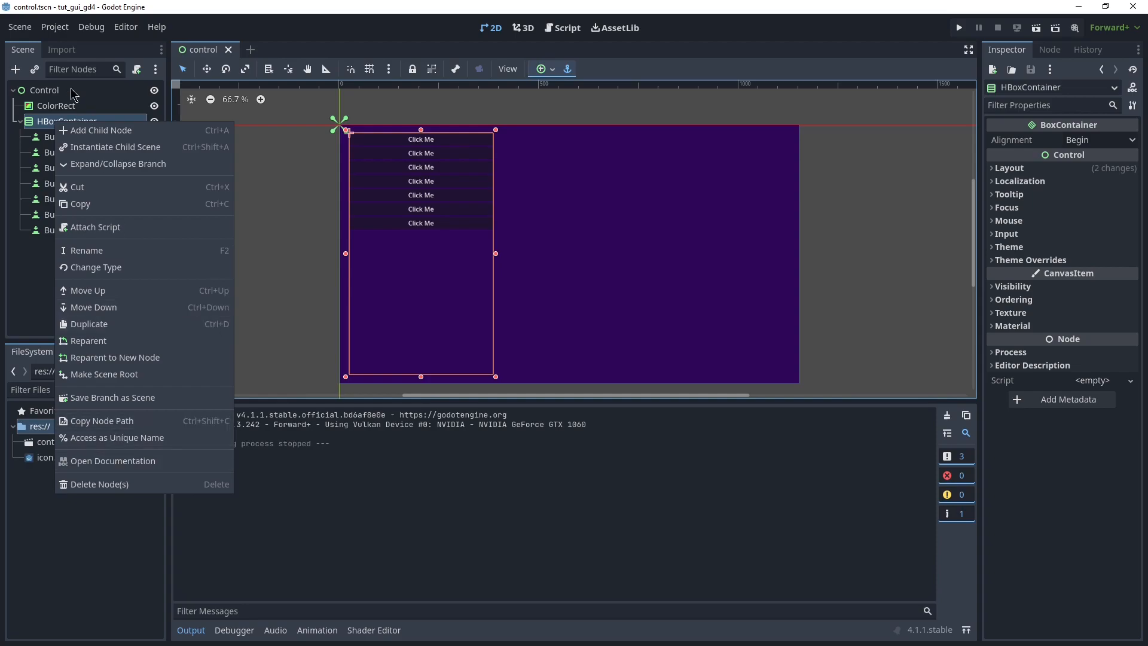
left_click(34, 126)
double_click(96, 122)
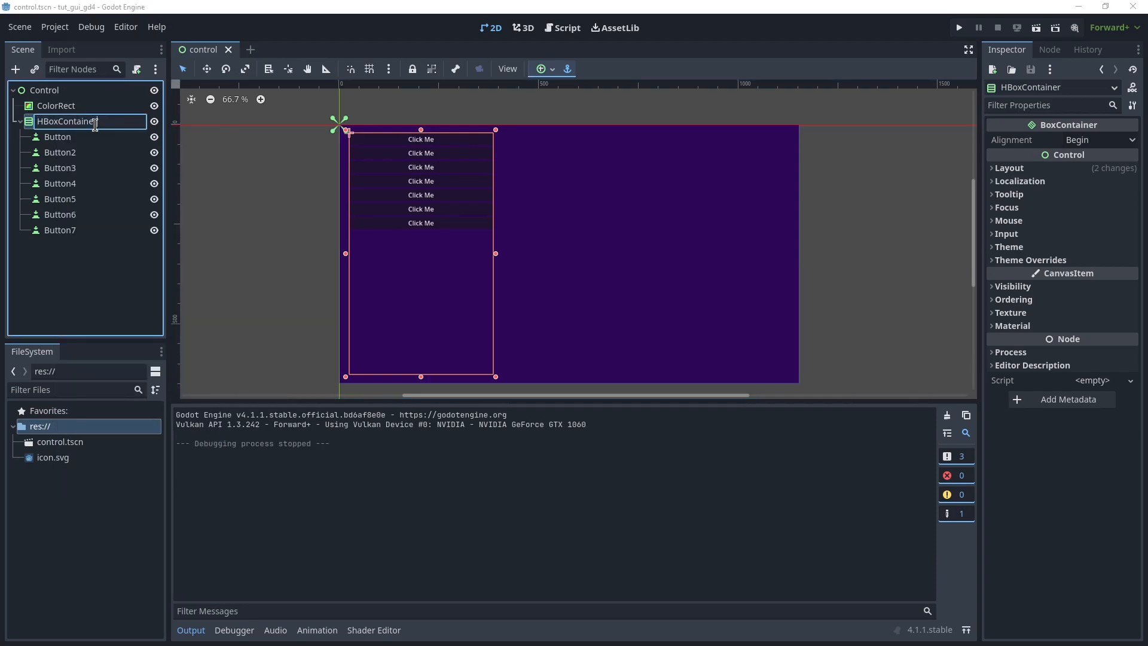
key("ctrl+a")
type("VBox")
key("Return")
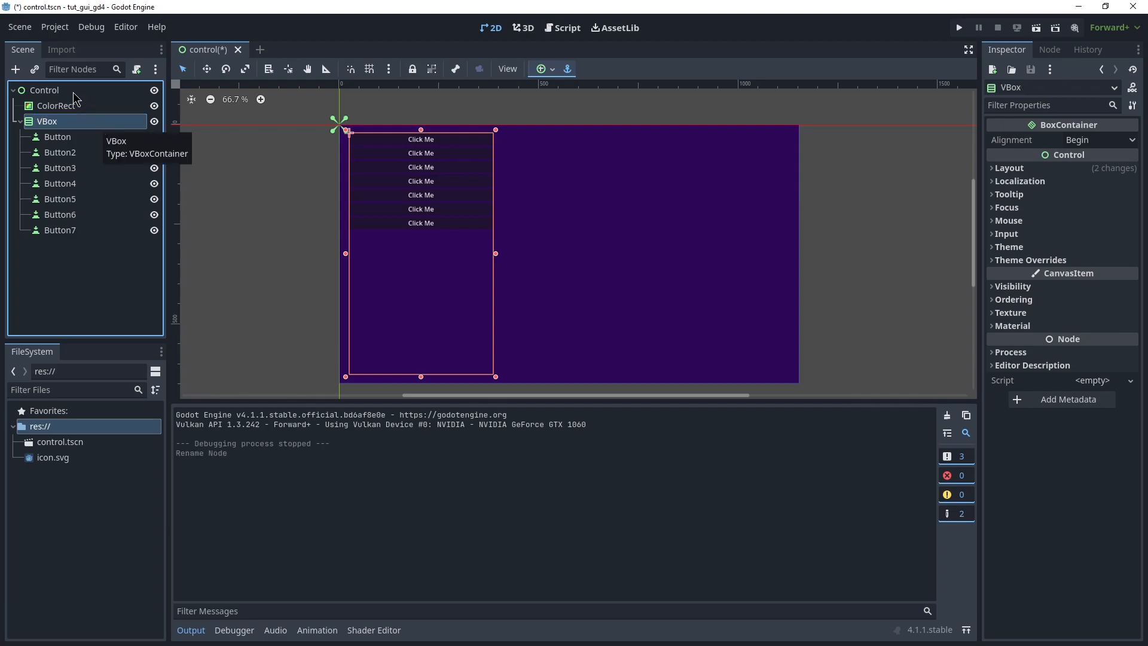
Add an HBoxContainer as a child of the Control root and reparent the VBox under it
right_click(71, 96)
left_click(108, 104)
type("hob")
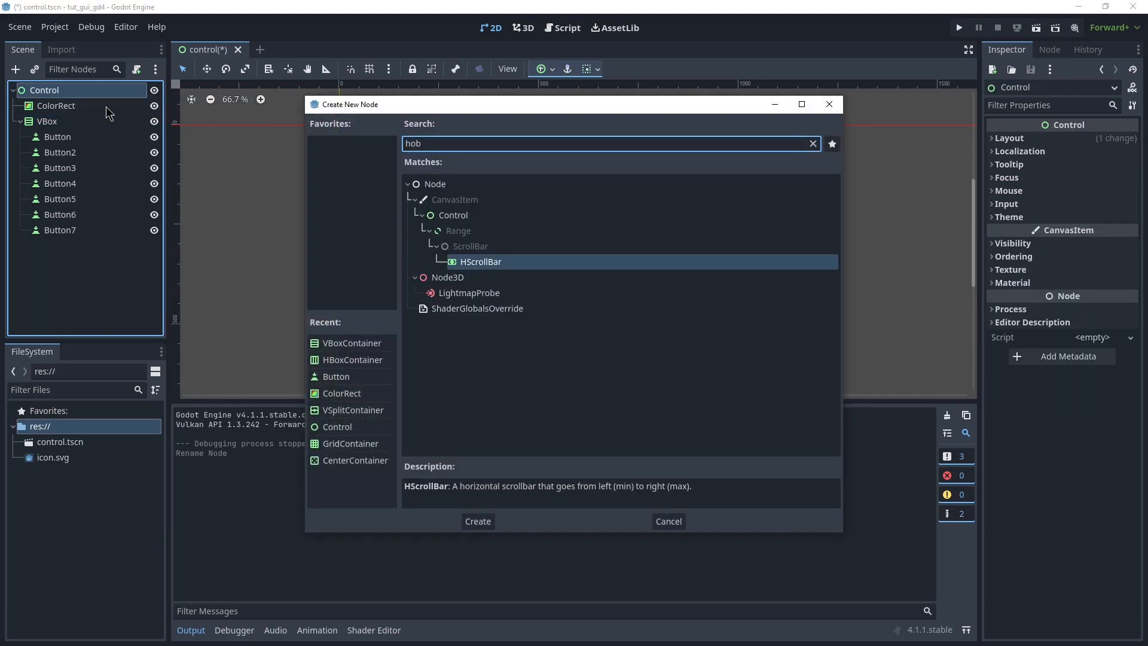
key("BackSpace")
key("BackSpace")
type("box")
key("Return")
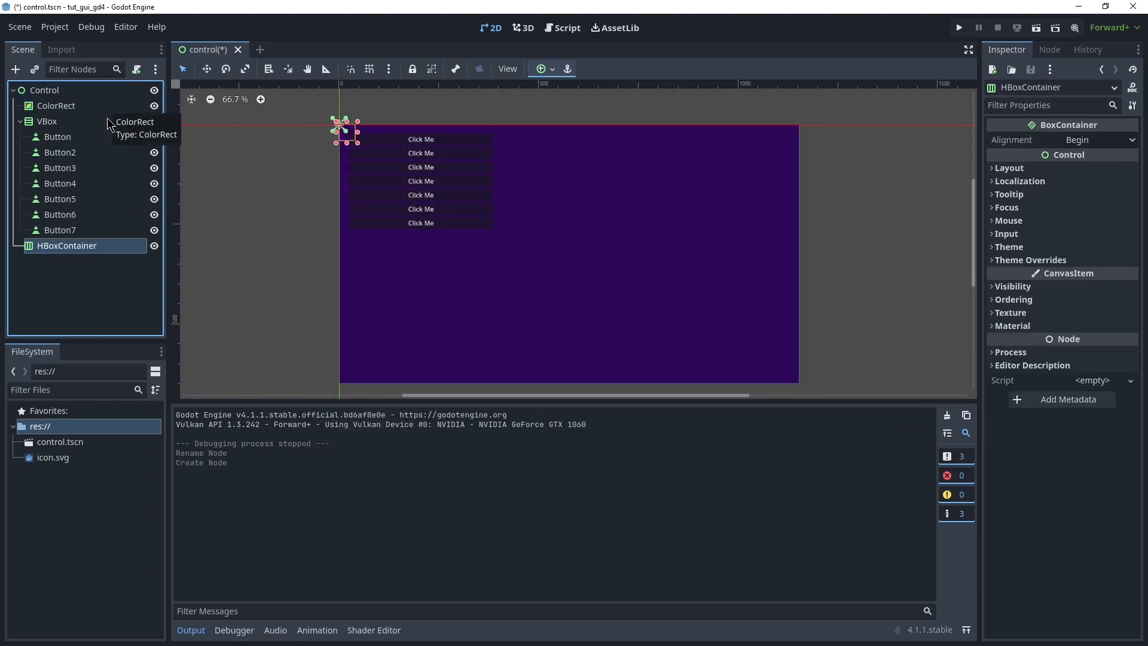
left_click_drag(76, 124, 75, 254)
left_click(70, 136)
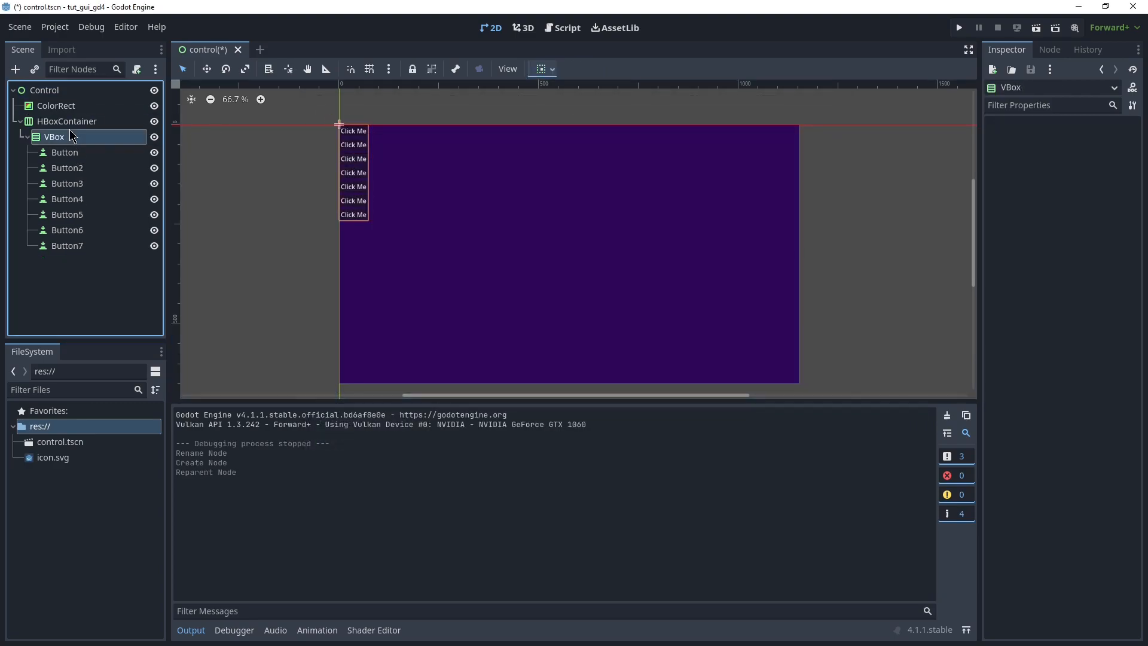
Resize the HBoxContainer to about 518 × 441, slightly inset from the background's upper-left corner
left_click(68, 120)
left_click(549, 68)
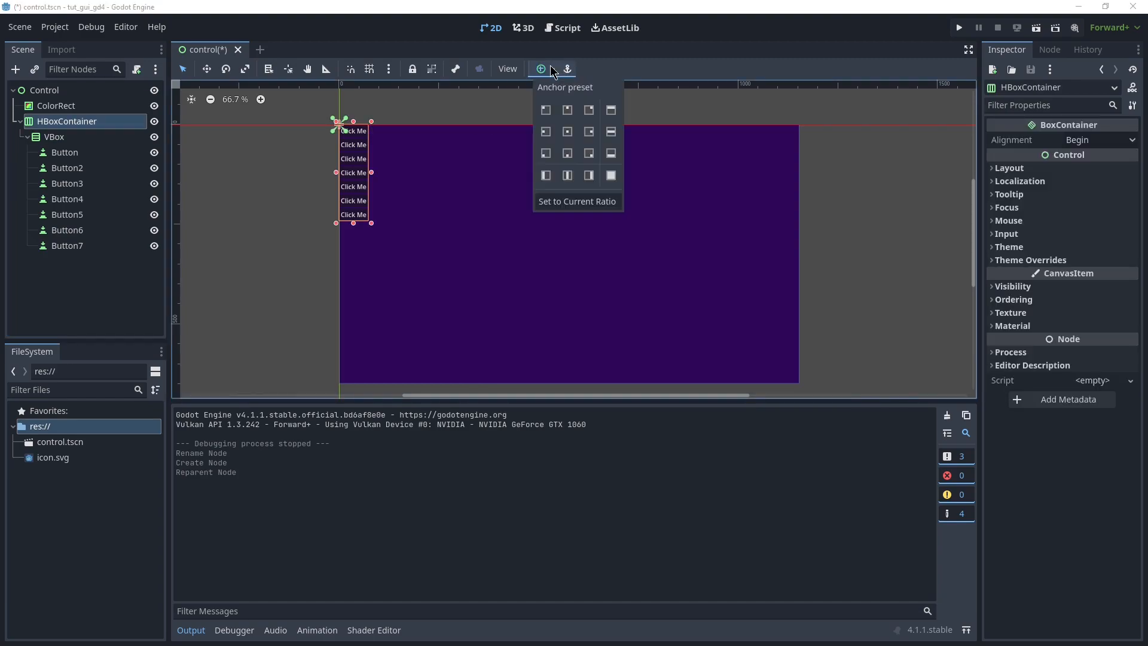
left_click(67, 126)
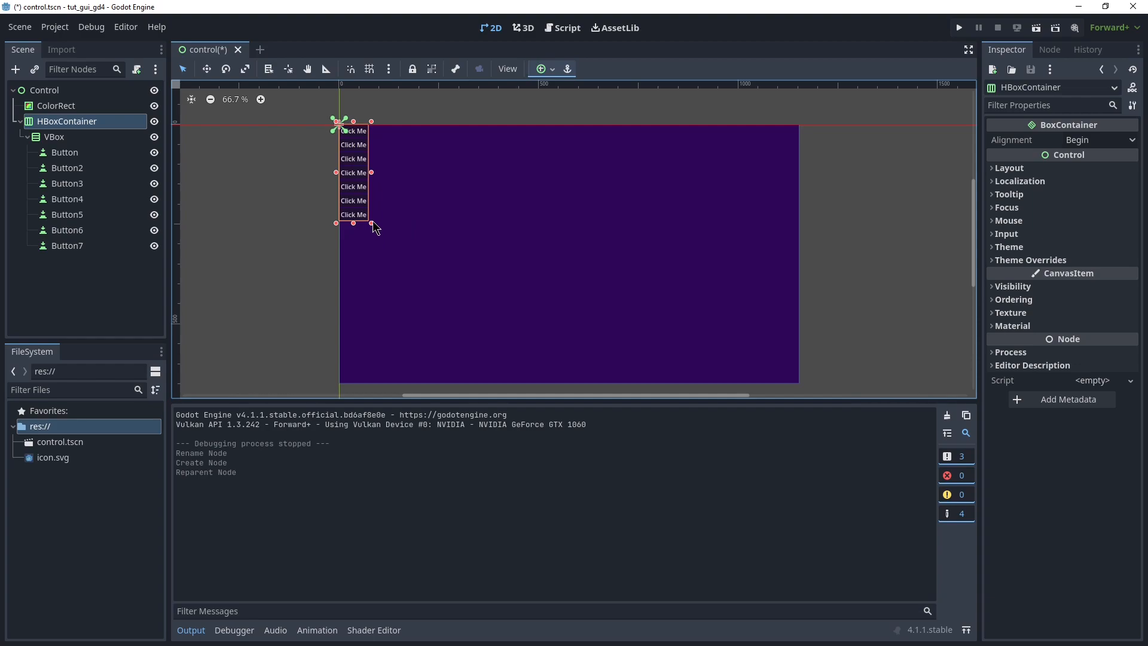
left_click_drag(372, 224, 556, 306)
left_click_drag(337, 122, 350, 136)
Duplicate the VBox with its buttons three times inside the HBoxContainer to form four columns
left_click(75, 137)
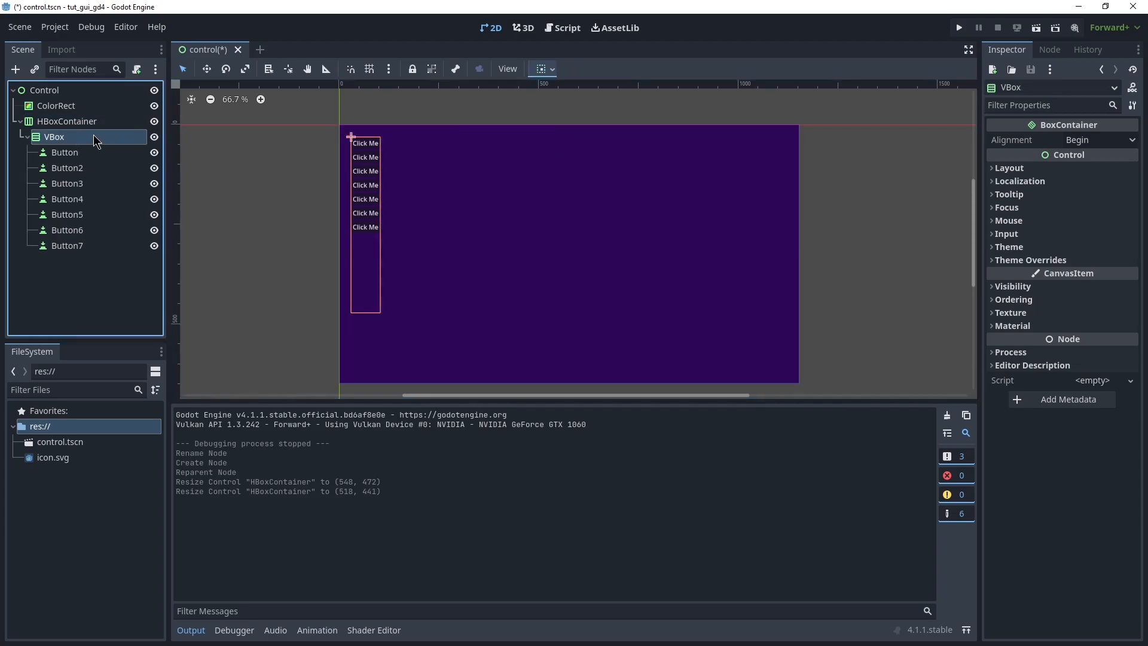
left_click(28, 137)
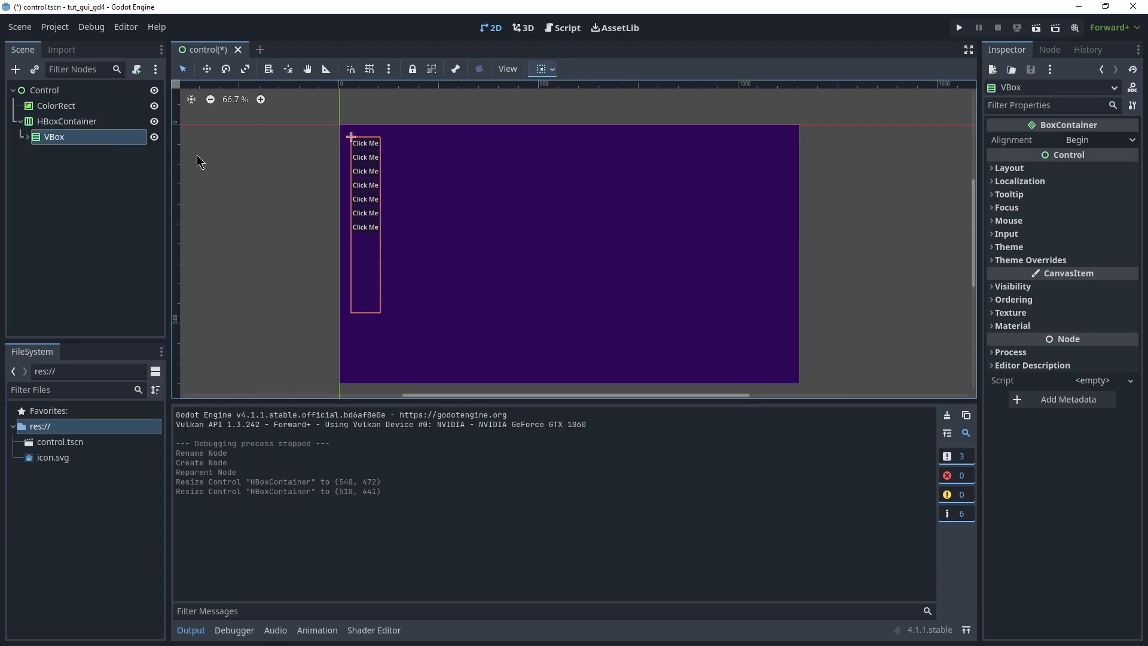
key("ctrl+d")
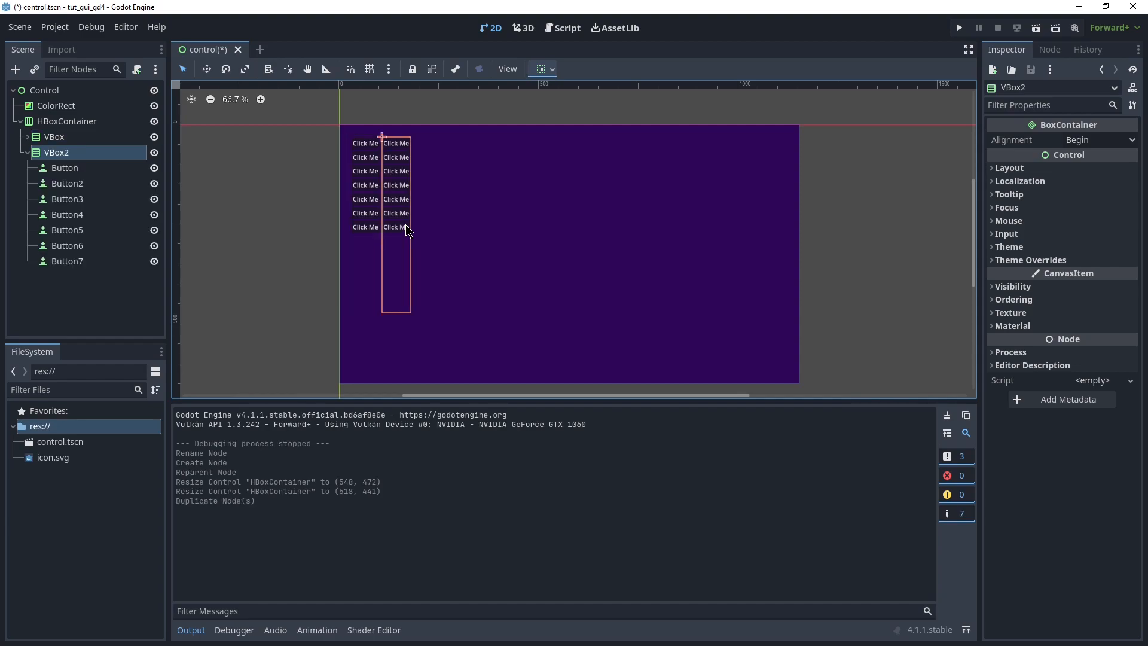
key("ctrl+d")
key("ctrl+d")
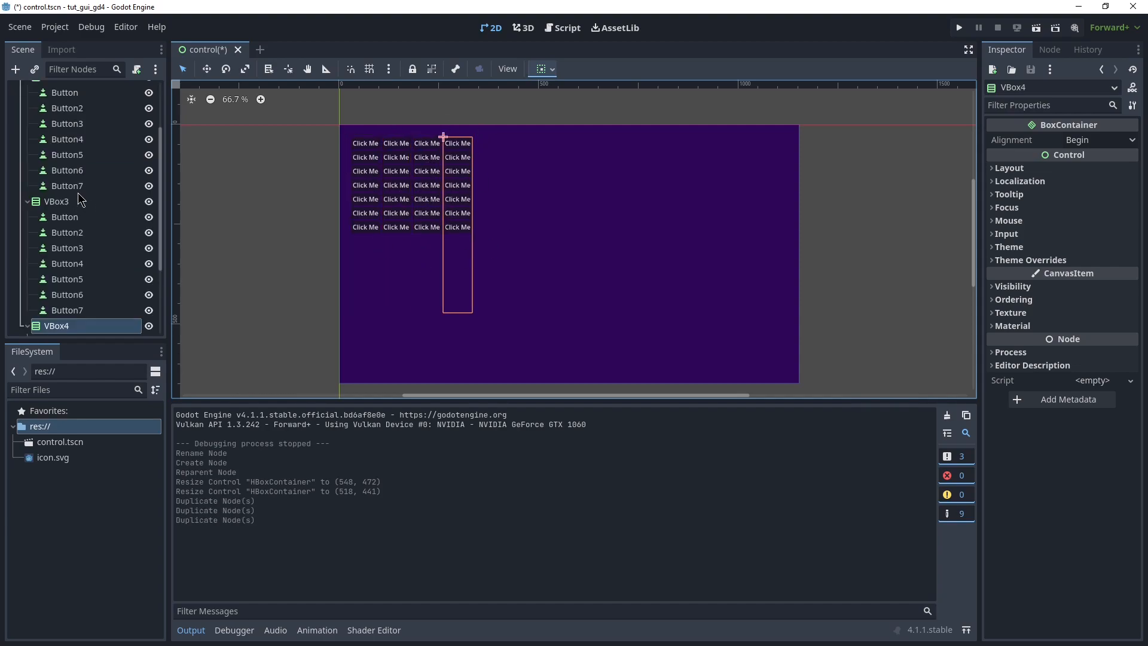
Delete all four VBox columns with their buttons from the HBoxContainer
scroll(85, 195, "up", 3)
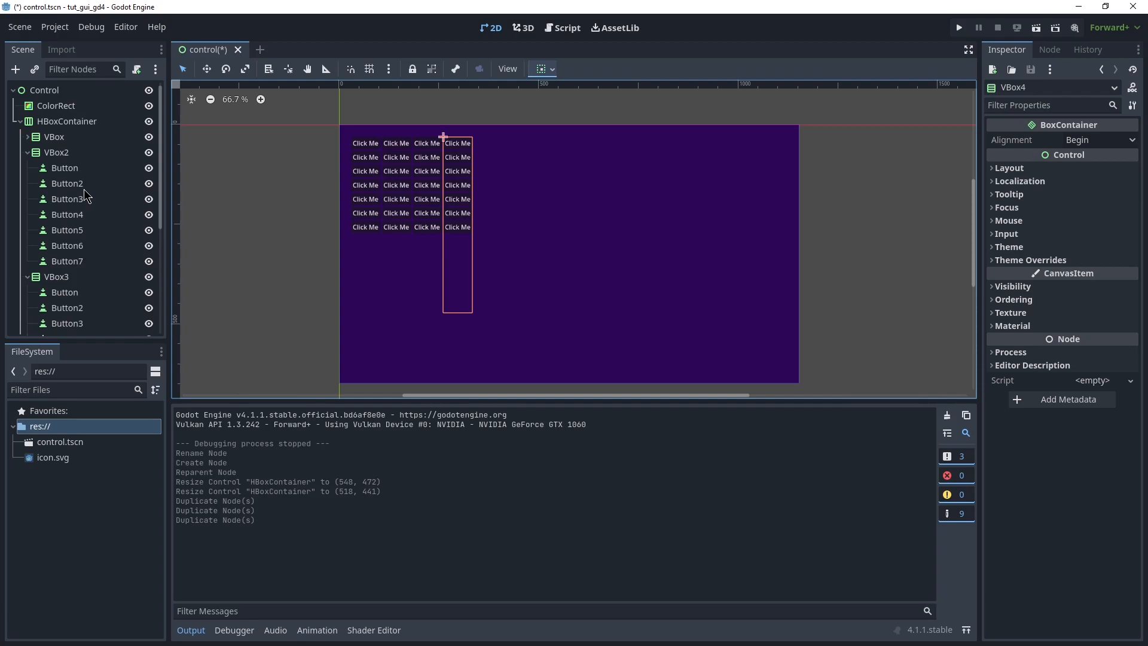
left_click(64, 137, "shift")
key("Delete")
Add a GridContainer as a child of the HBoxContainer
left_click(54, 121)
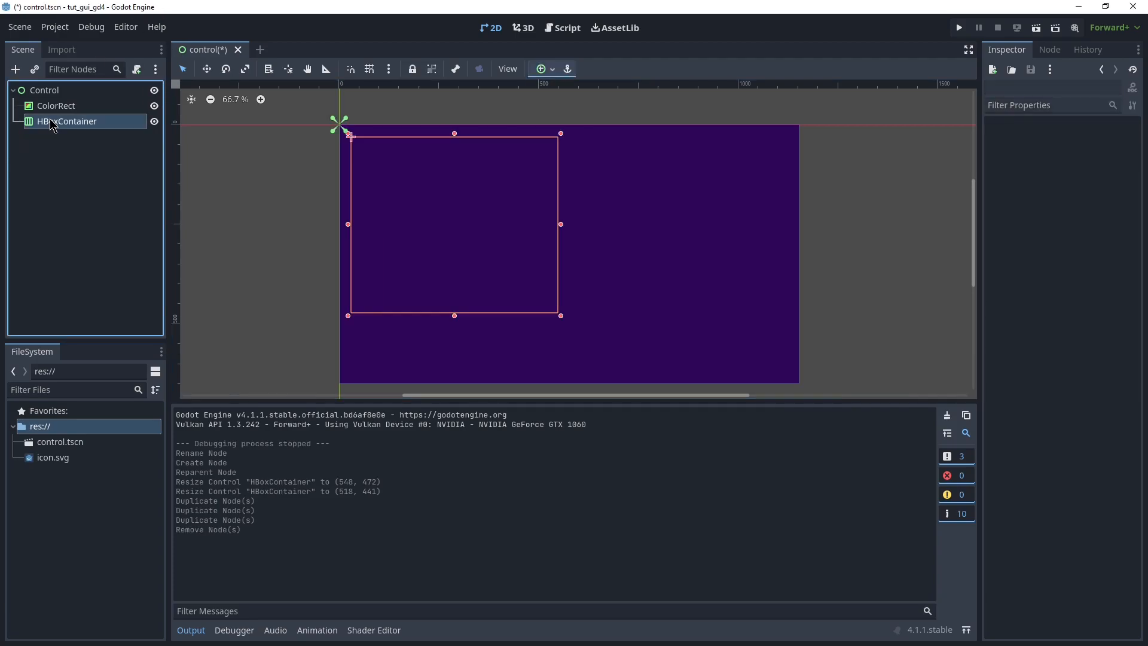
right_click(89, 121)
left_click(122, 133)
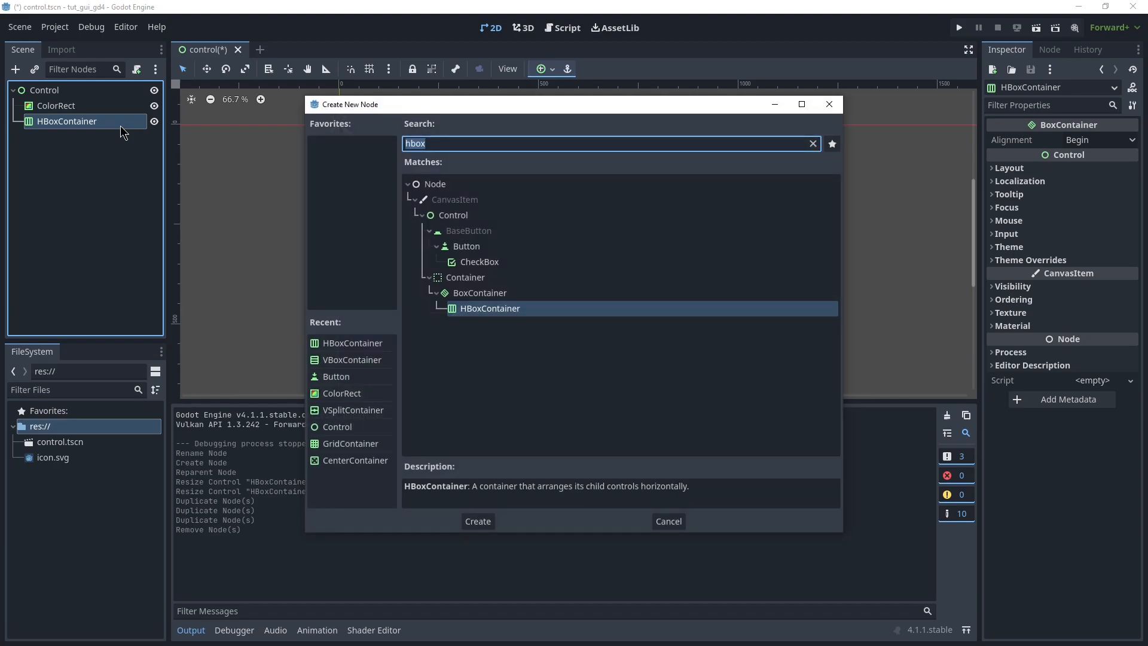
type("gridc")
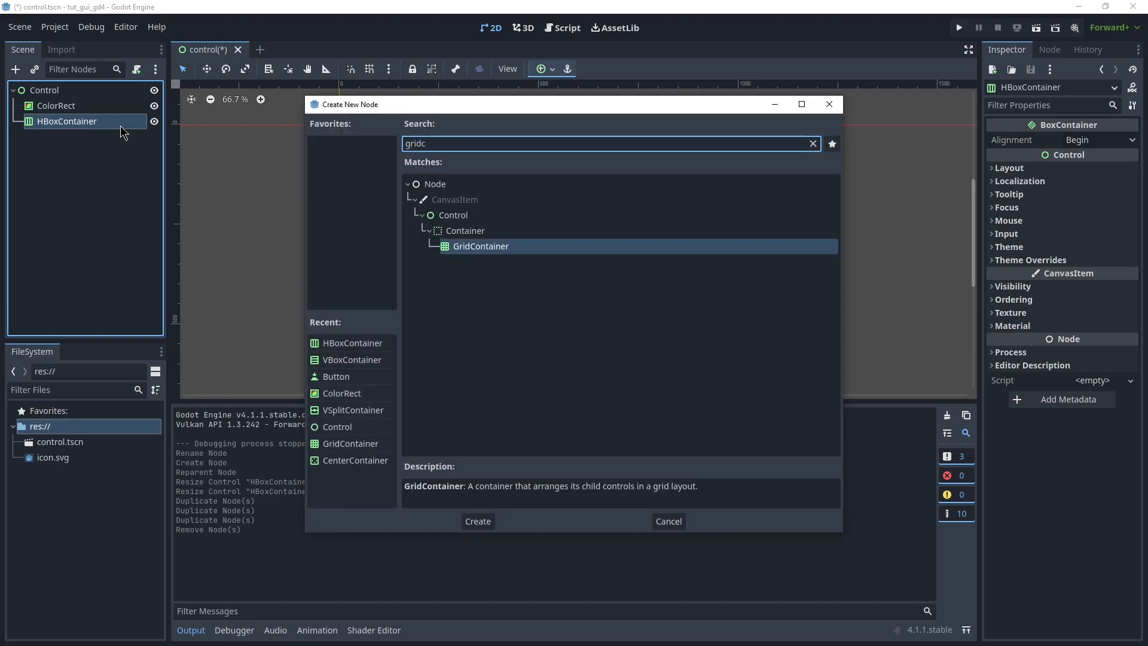
key("Return")
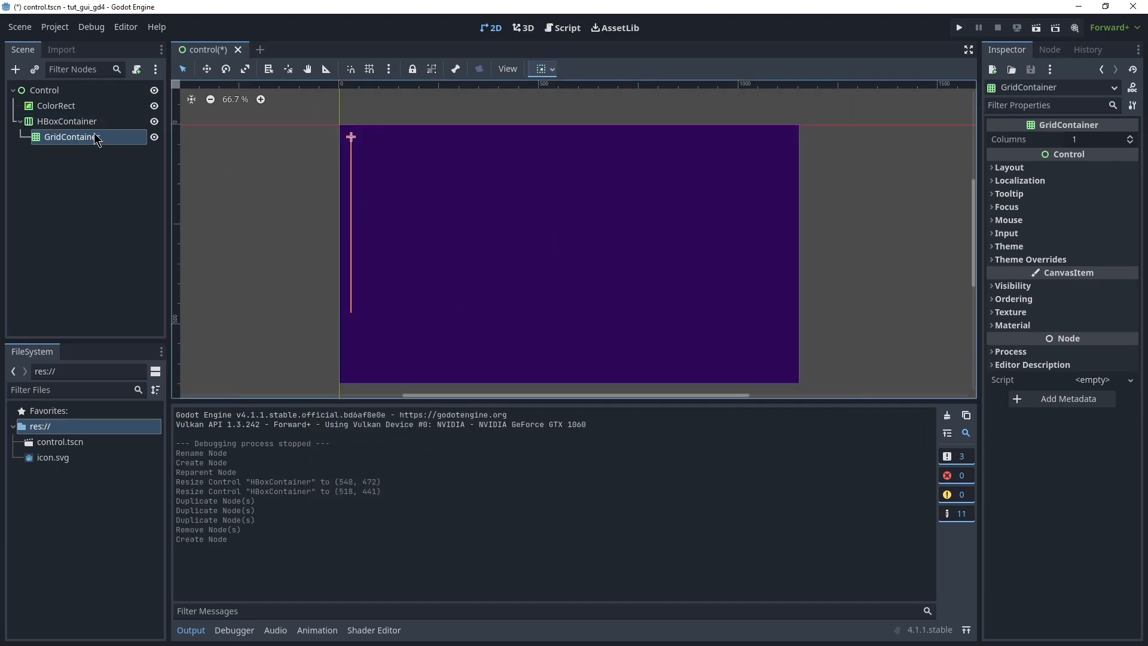
Add a Button node as a child of the GridContainer
right_click(96, 139)
left_click(128, 141)
key("Escape")
key("ctrl+d")
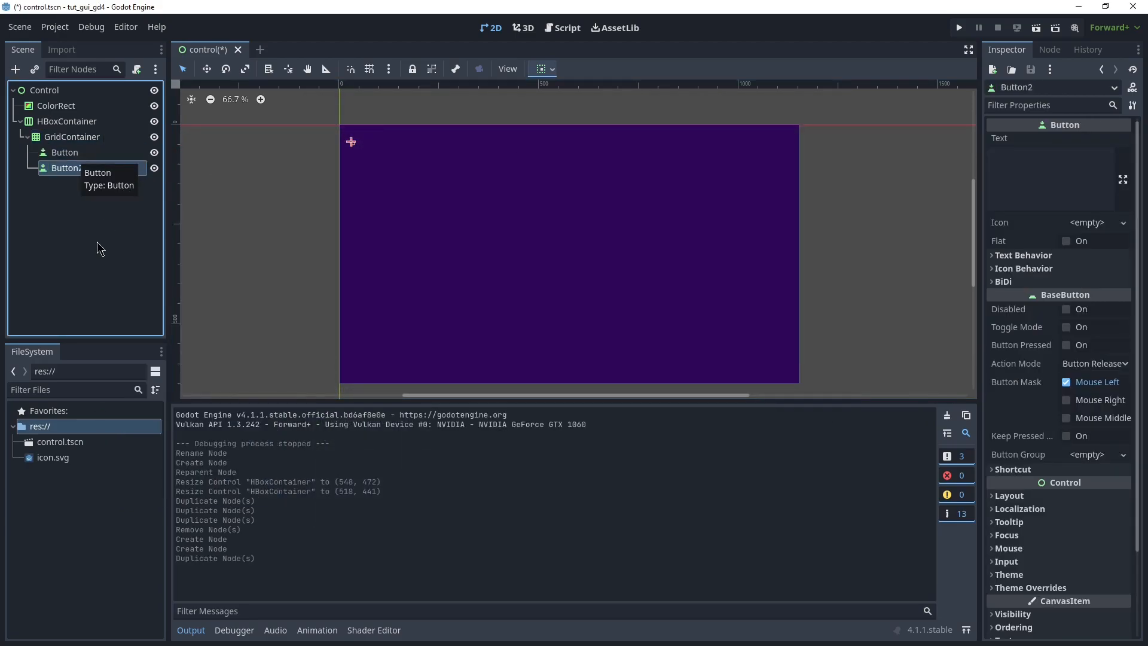
key("ctrl+d")
key("ctrl+d")
left_click(48, 256)
left_click(83, 169, "shift")
key("Delete")
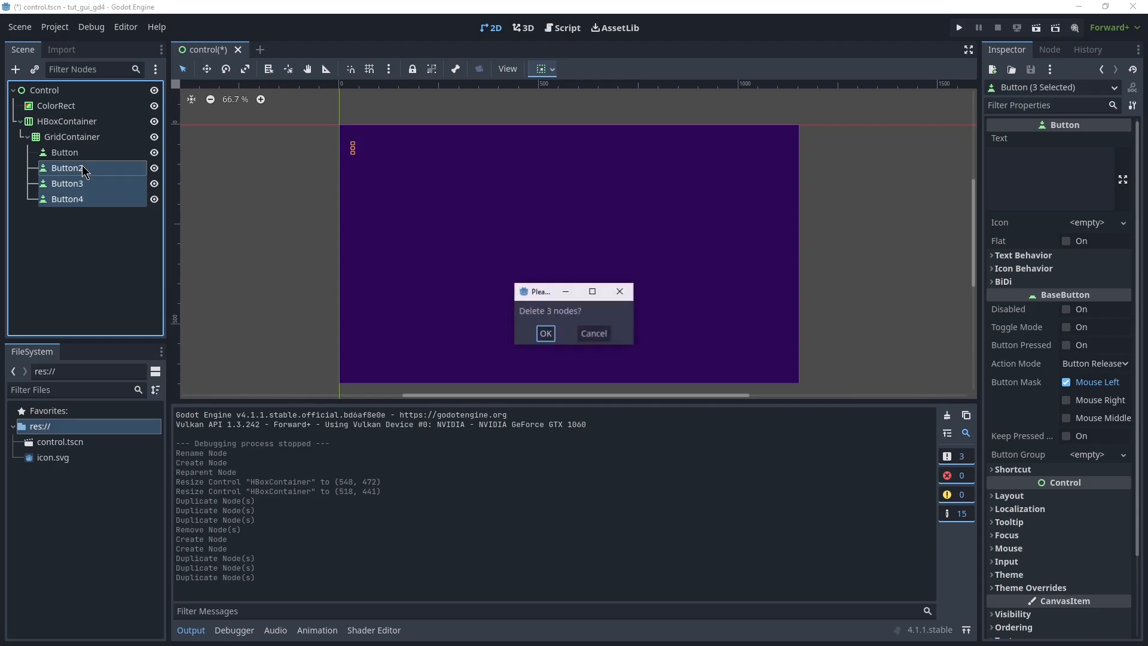
key("Return")
Set the text of the button in the GridContainer to "Click Me!"
left_click(89, 154)
left_click(1041, 159)
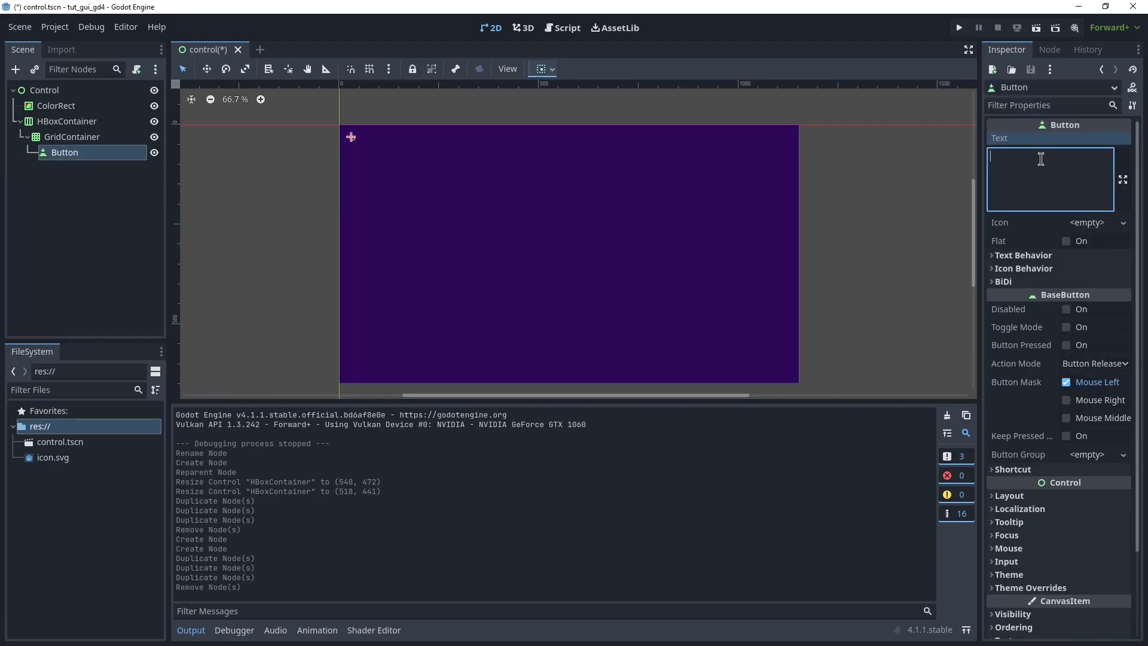
type("Click Me!")
Duplicate the "Click Me!" button twelve times inside the GridContainer to get 13 buttons
left_click(70, 154)
key("ctrl+d")
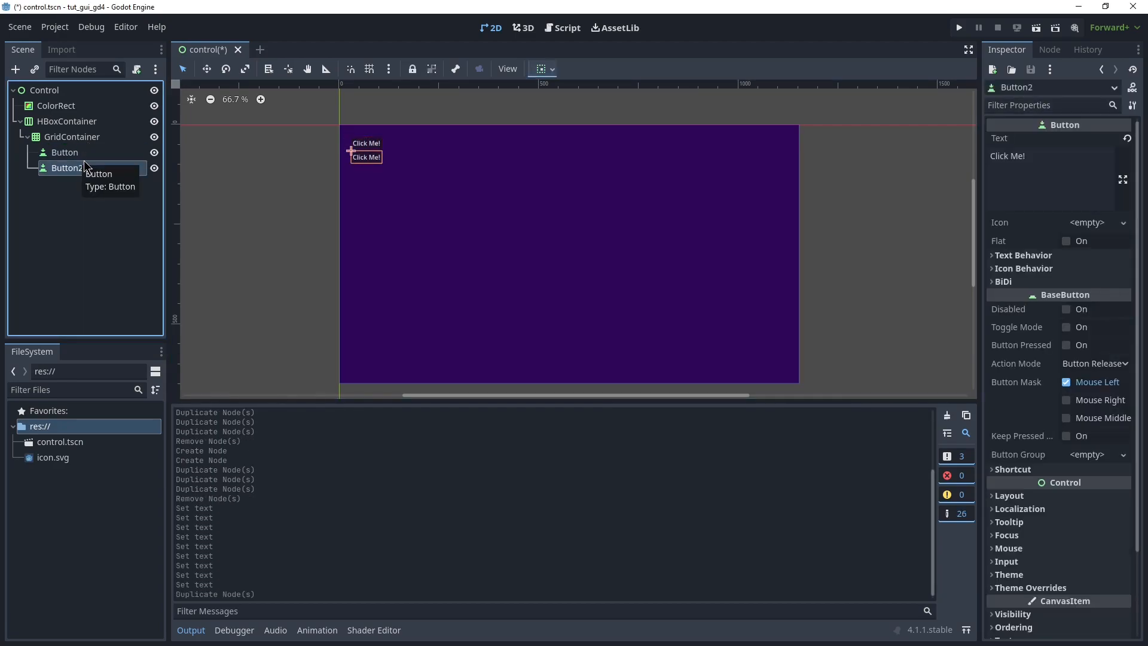
key("ctrl+d")
key("ctrl+d")
key("ctrl+d")
key("ctrl+d")
key("ctrl+d")
key("ctrl+d")
key("ctrl+d")
key("ctrl+d")
key("ctrl+d")
key("ctrl+d")
key("ctrl+d")
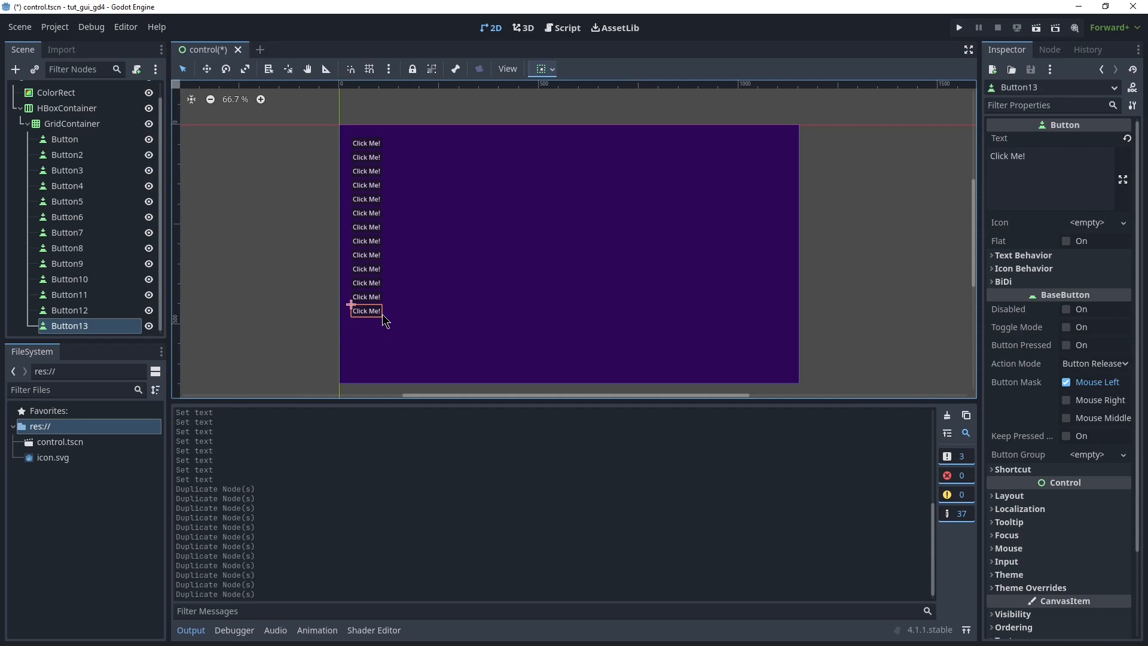
Increase the GridContainer's Columns value gradually to try different layouts, settling on 6 columns
left_click(77, 128)
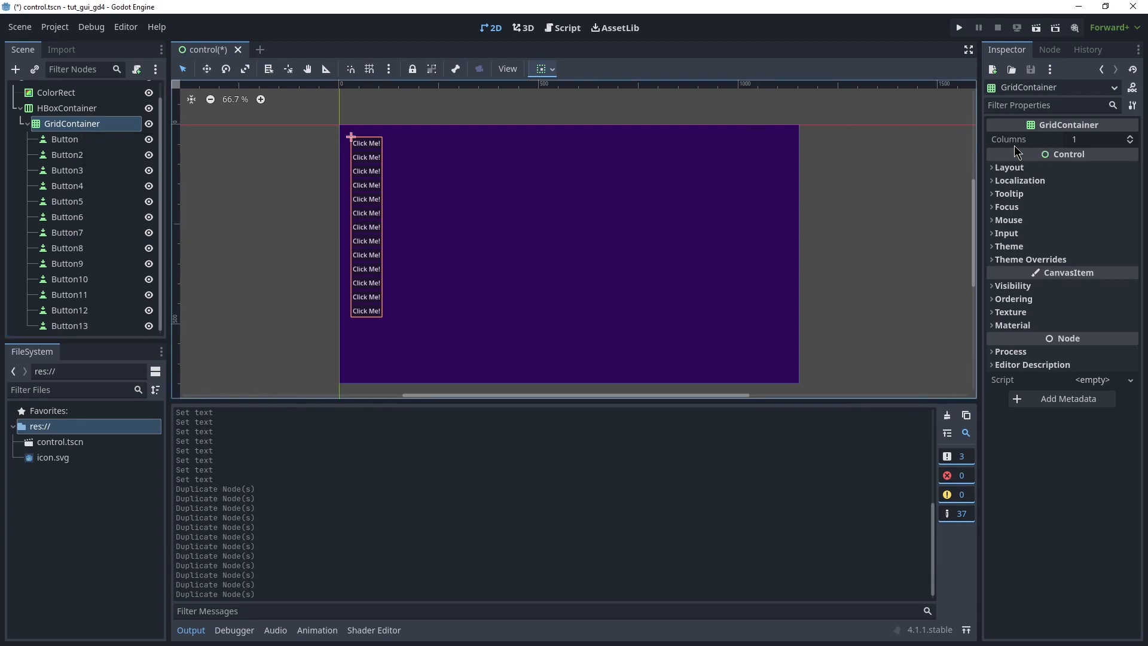
left_click(1131, 137)
scroll(339, 140, "up", 3)
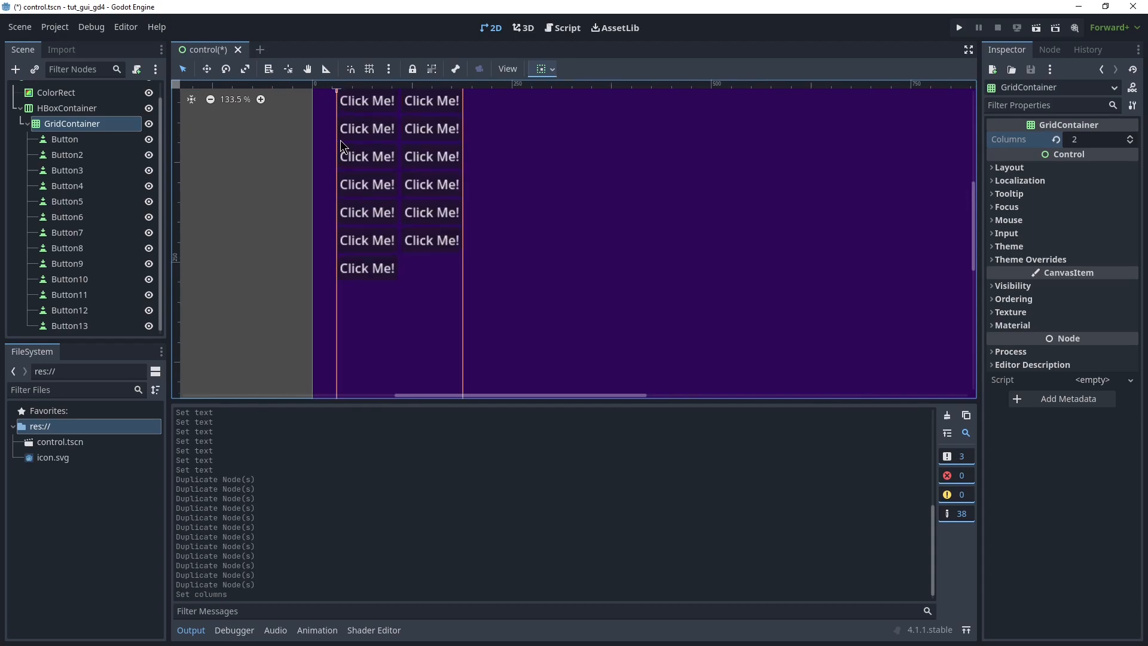
scroll(369, 272, "down", 1)
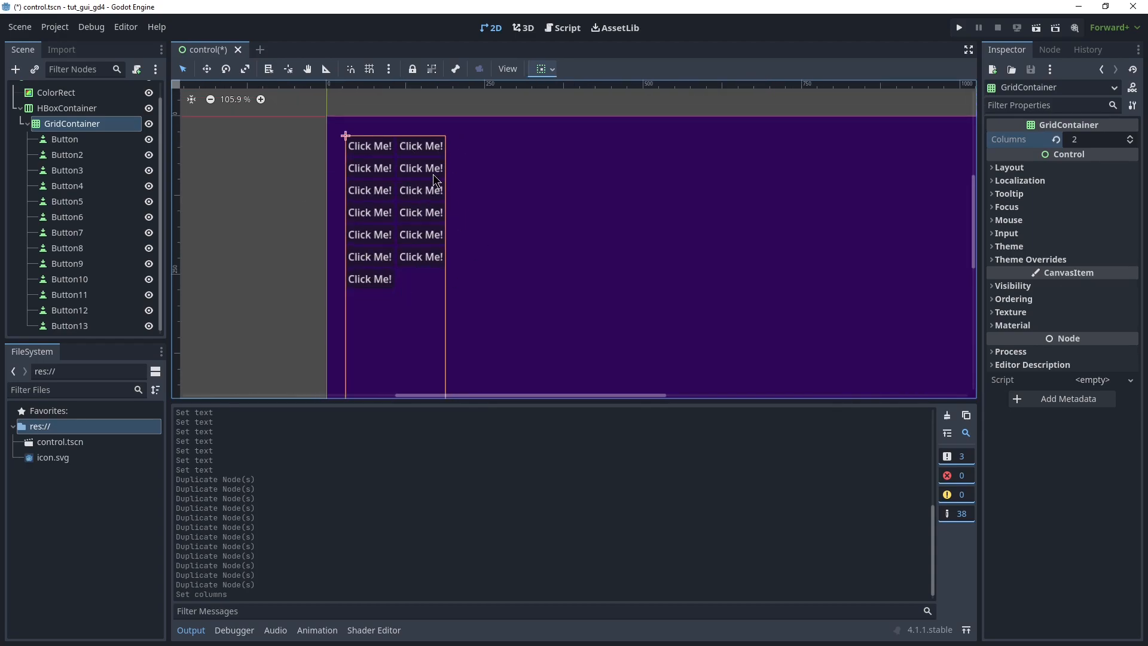
left_click(1130, 136)
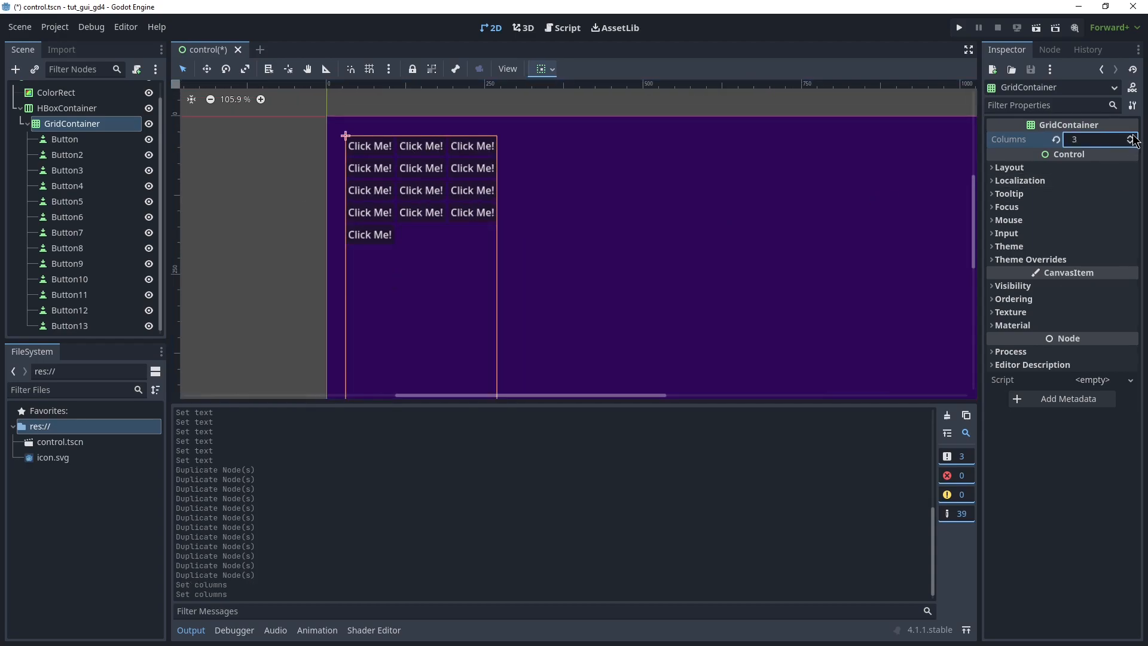
left_click(1130, 137)
left_click(1130, 136)
left_click(1131, 136)
left_click(1131, 136)
left_click(1131, 143)
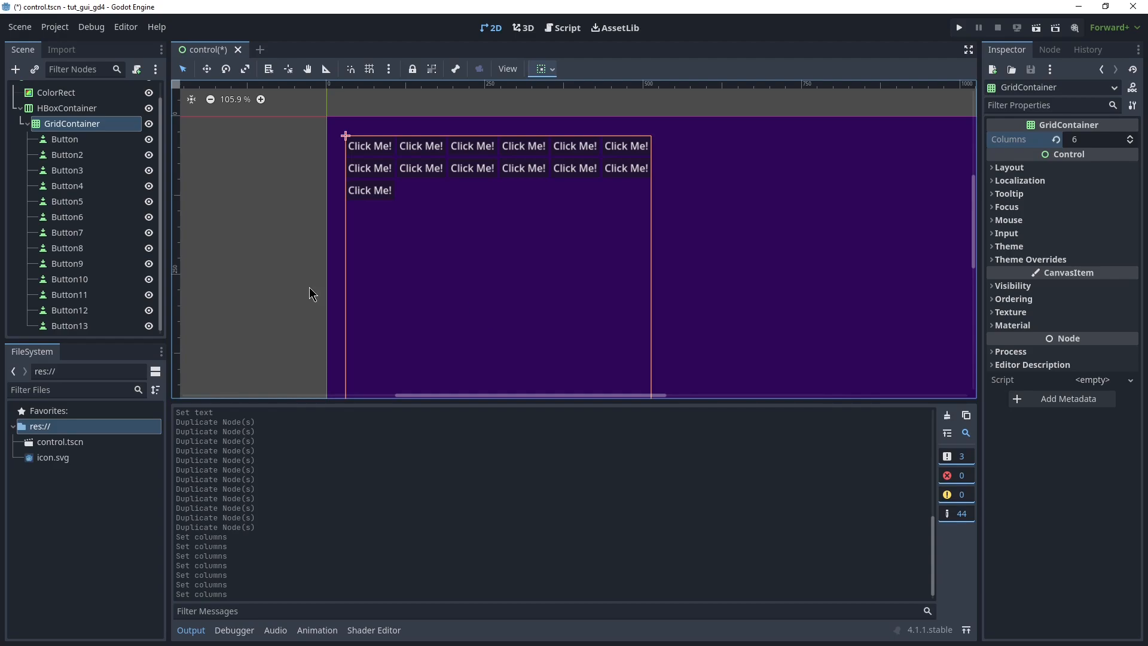
Duplicate the whole set of 13 buttons three times inside the GridContainer
left_click(70, 141)
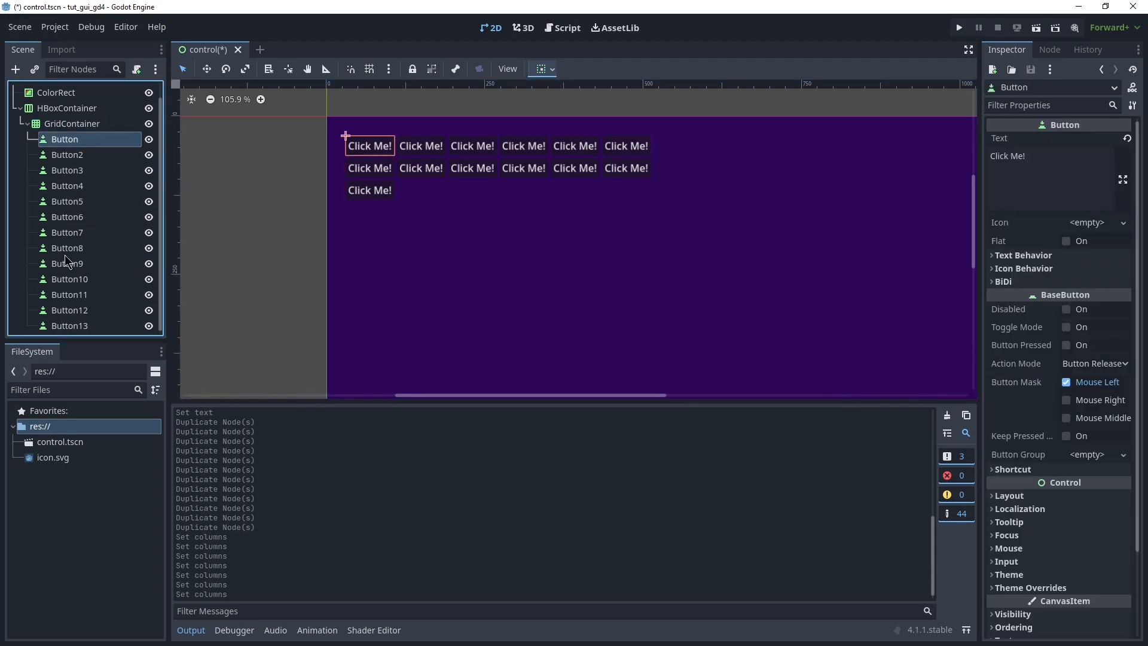
left_click(69, 325, "shift")
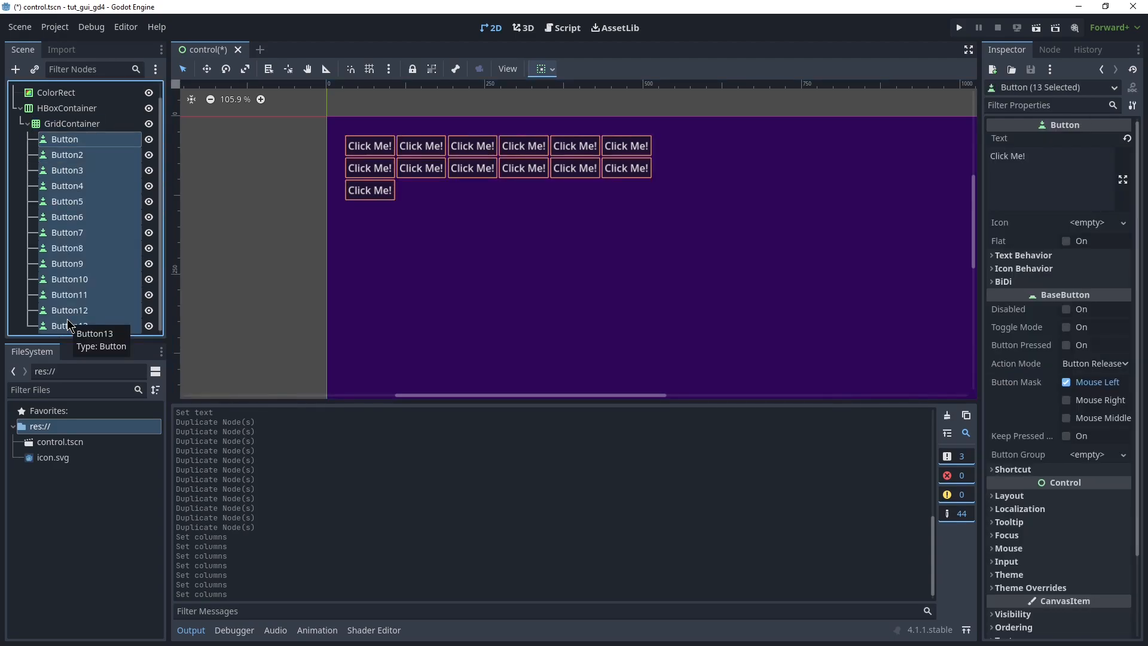
key("ctrl+d")
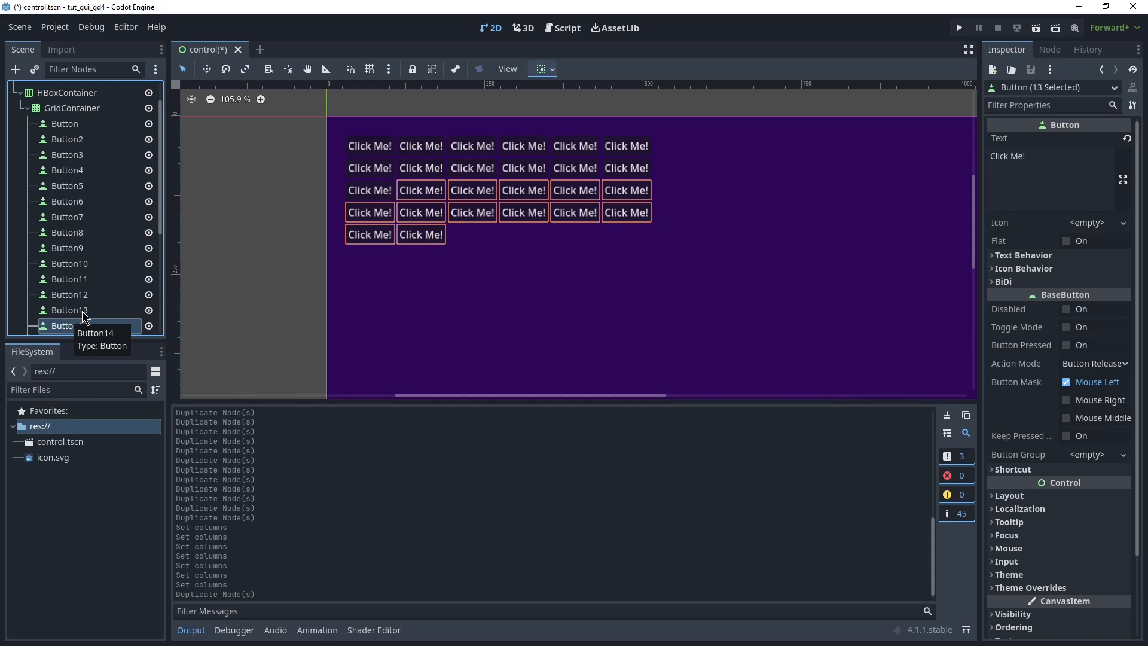
key("ctrl+d")
key("ctrl+d")
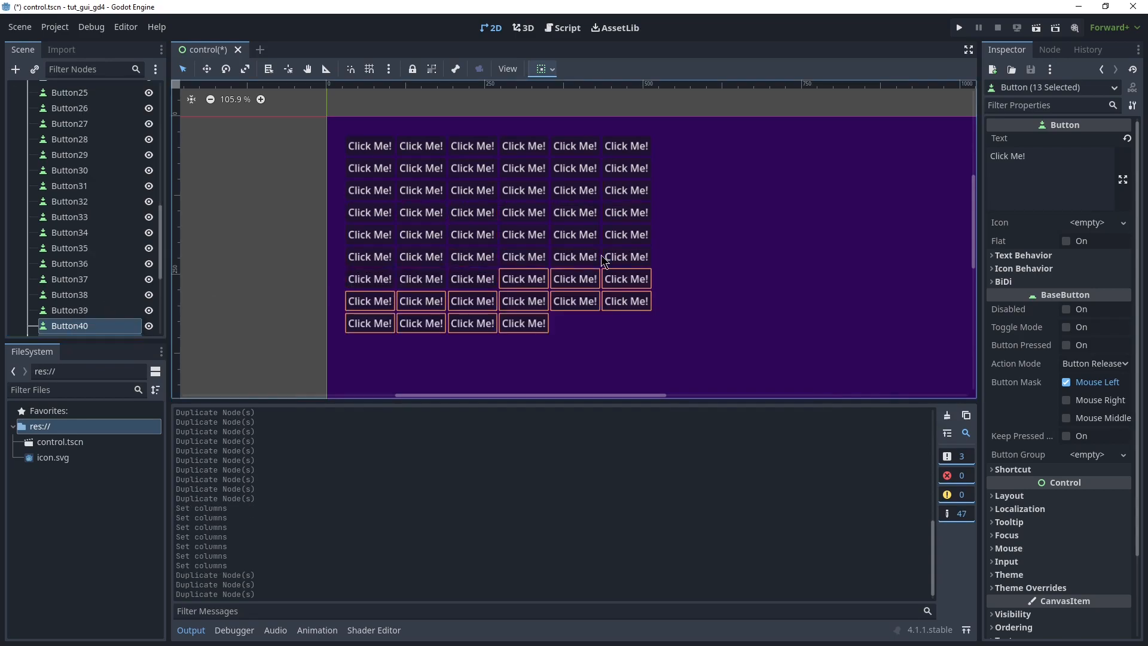
Run the current scene, test several of the grid's buttons in the game window, and close it
left_click(1037, 26)
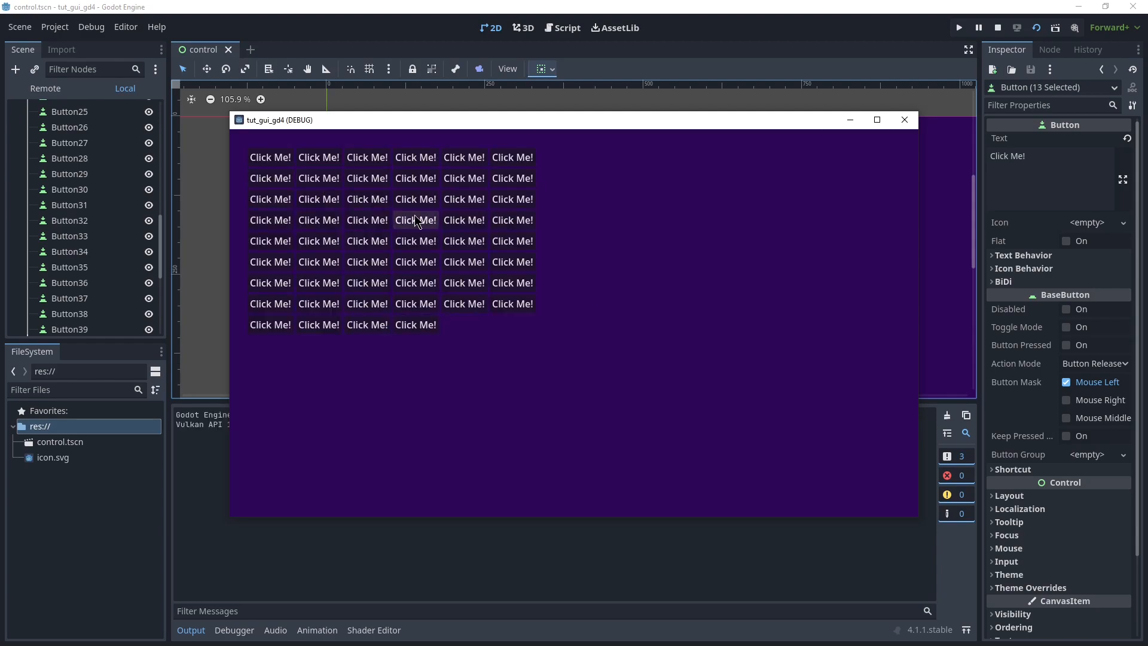
left_click(416, 241)
left_click(271, 199)
left_click(270, 262)
left_click(512, 241)
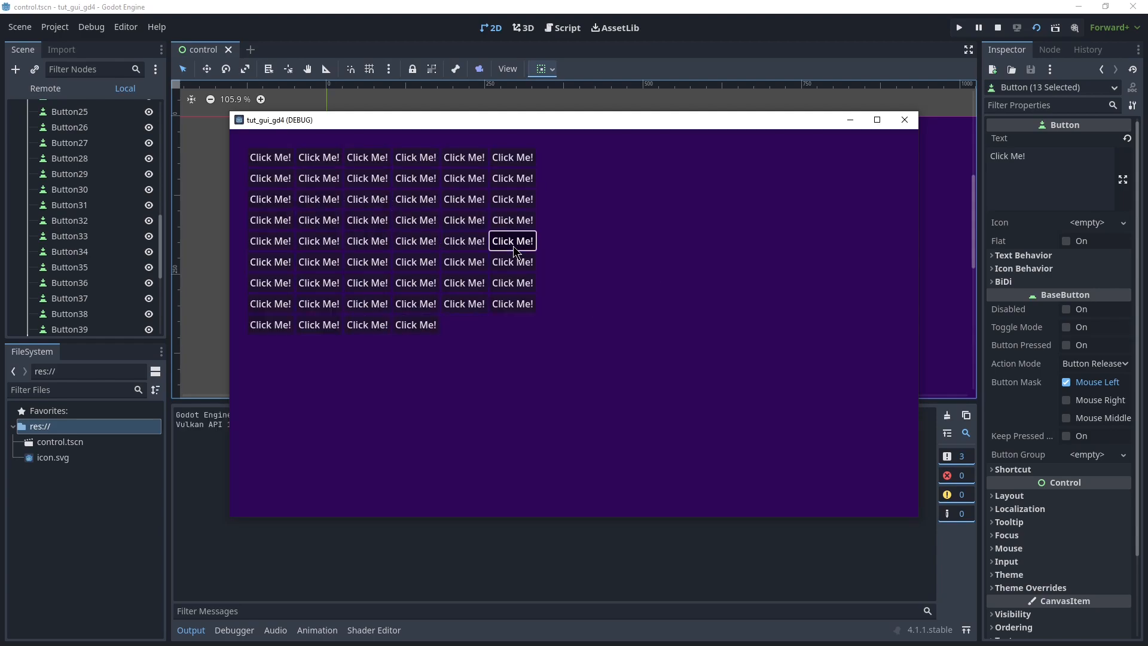
left_click(905, 120)
Try to connect the pressed() signal of Button29 to a method
left_click(1049, 49)
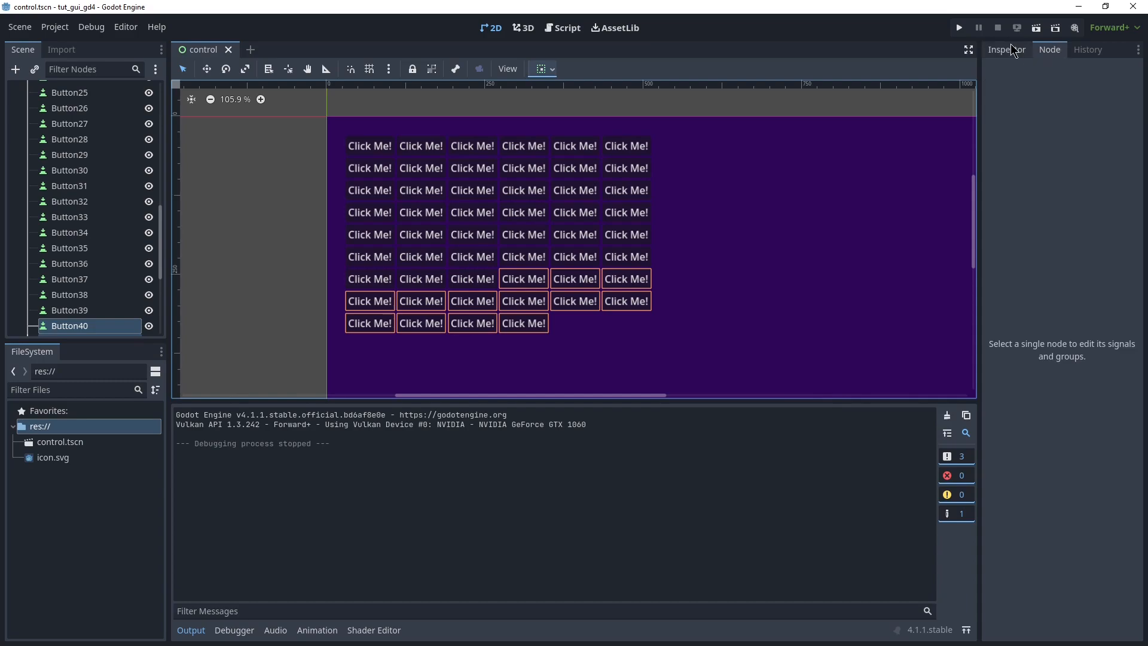
left_click(69, 155)
double_click(1032, 157)
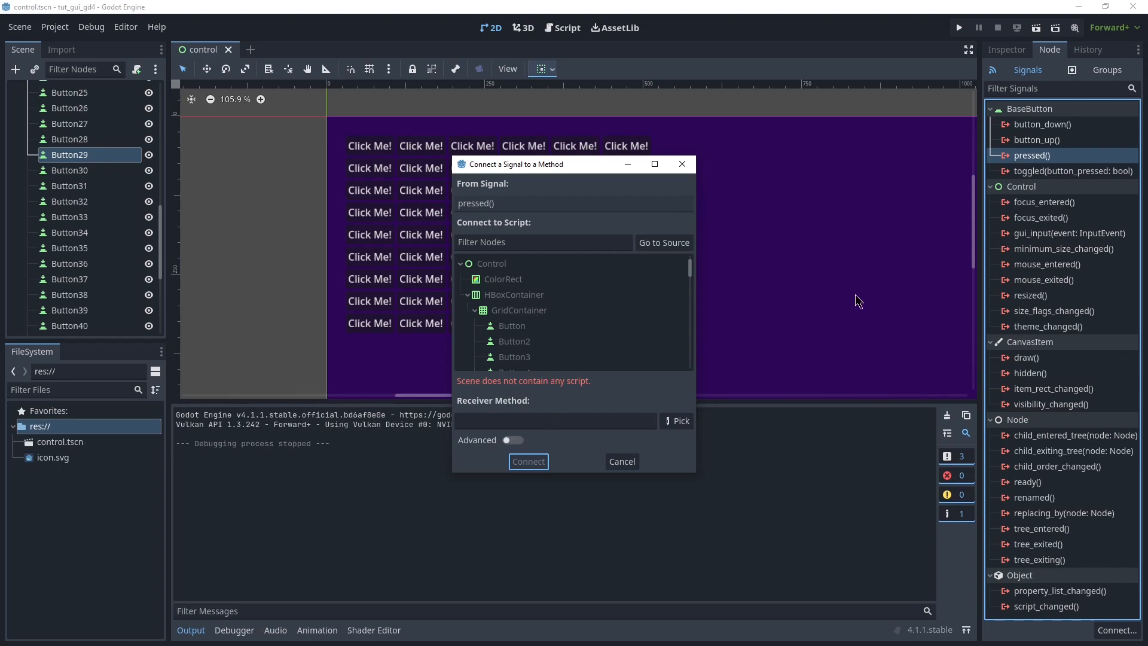
left_click(620, 461)
Attach a new GDScript file, control.gd, with the default Node template to the Control root
scroll(72, 209, "up", 10)
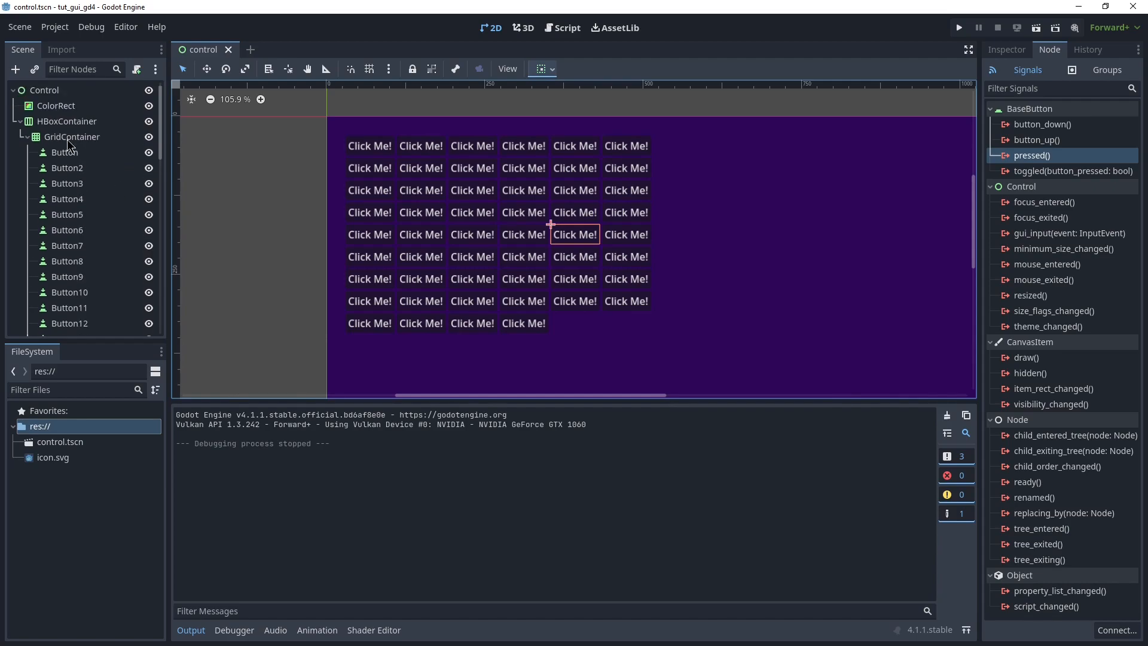
right_click(56, 93)
left_click(52, 91)
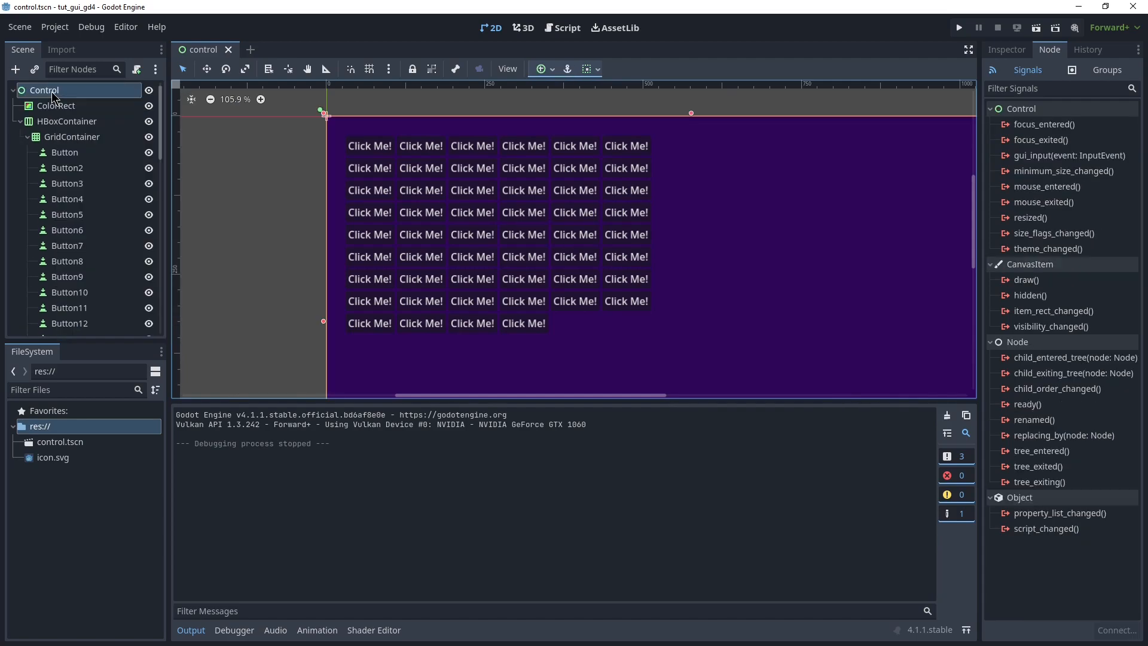
right_click(52, 92)
left_click(119, 199)
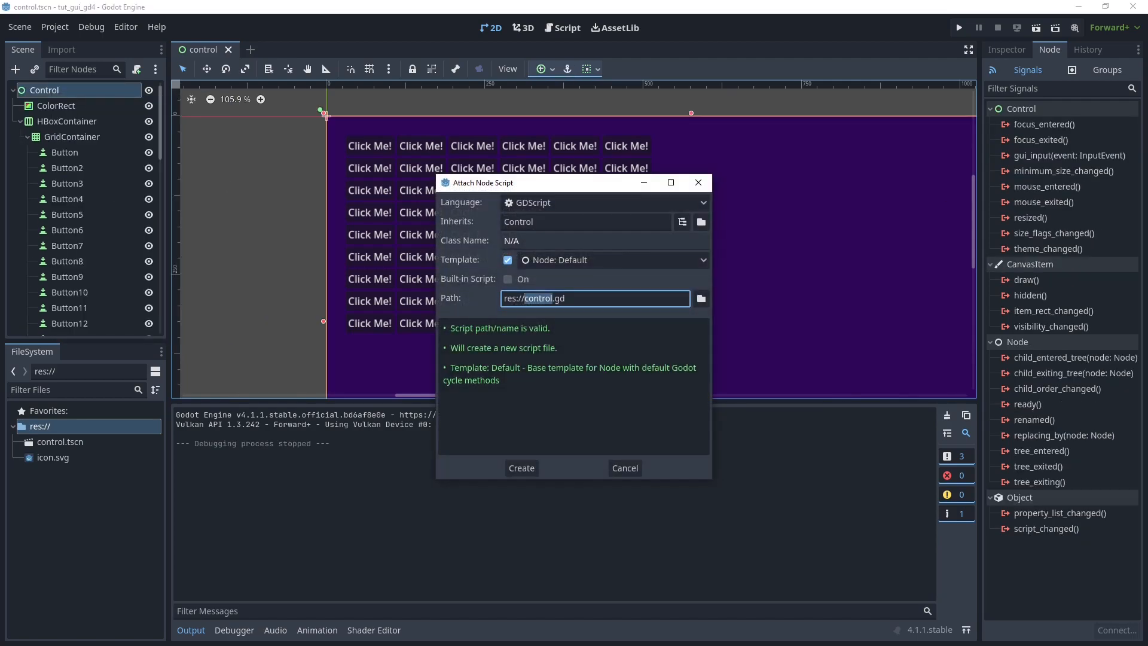
key("Return")
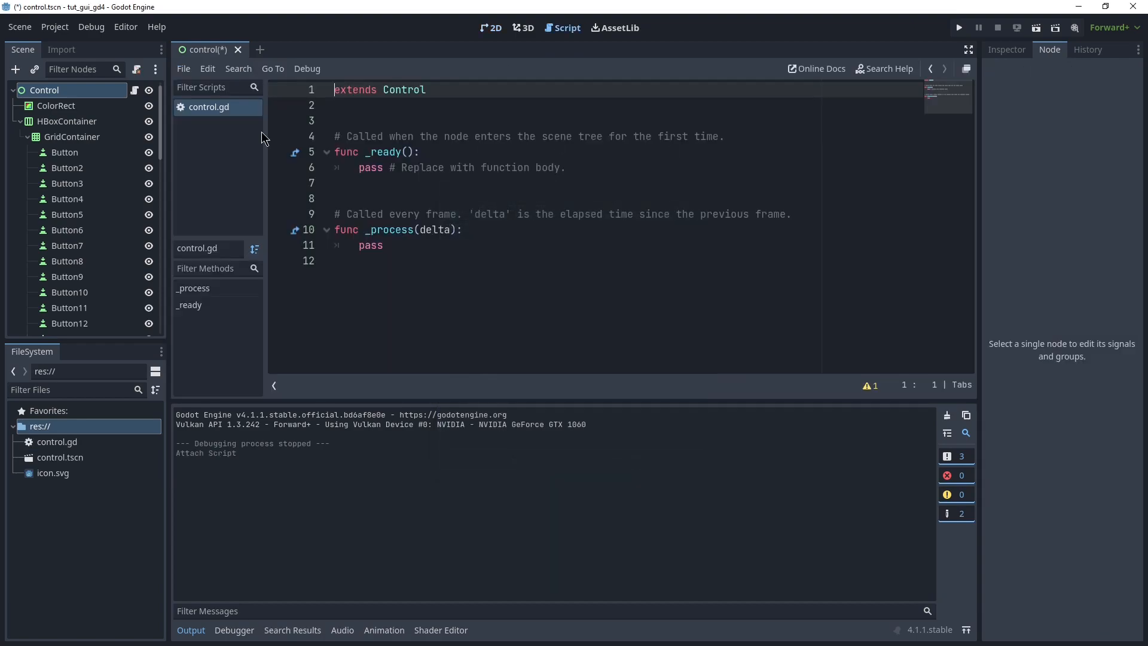
Connect the first button's pressed() signal to the Control node's script with the receiver method _on_button_pressed
left_click(64, 186)
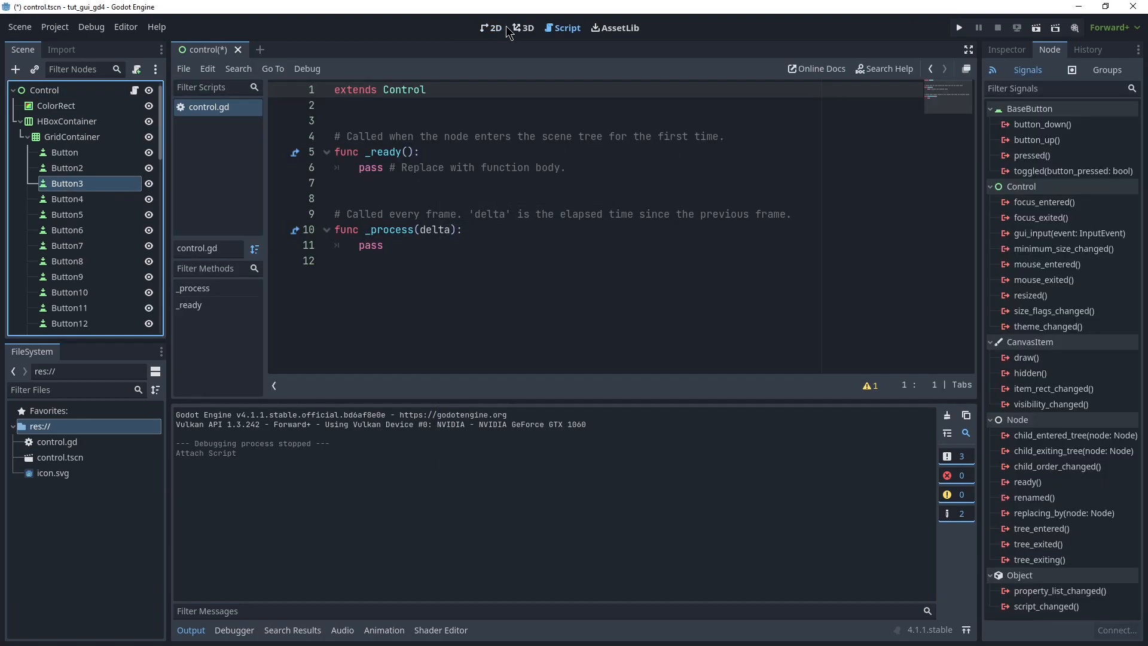
left_click(492, 28)
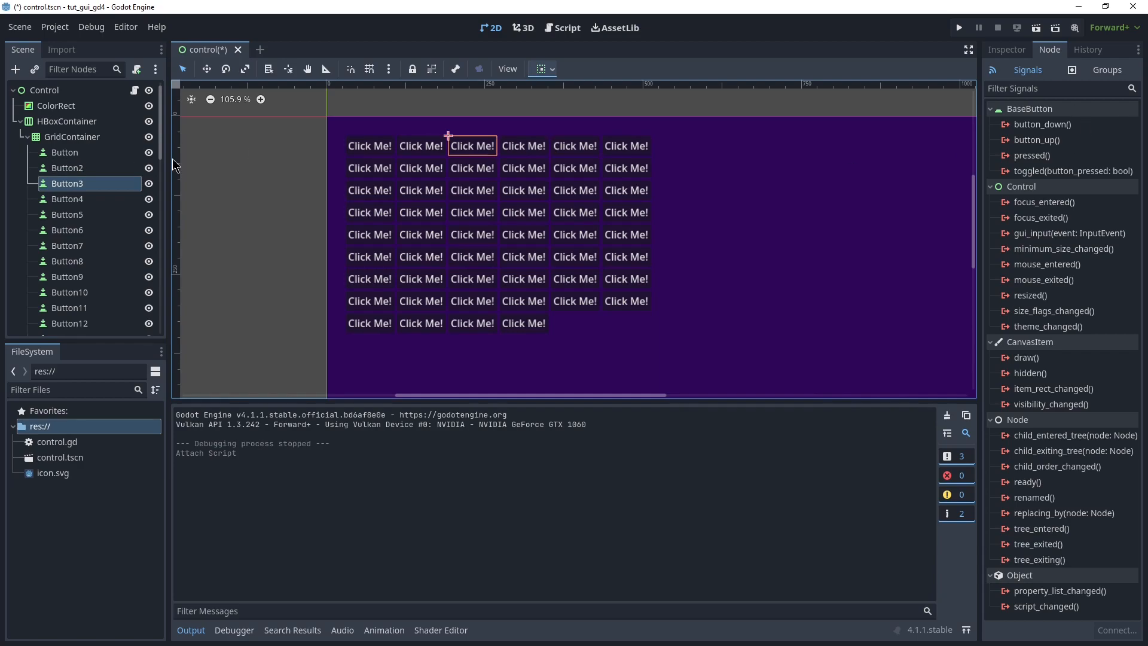
left_click(80, 153)
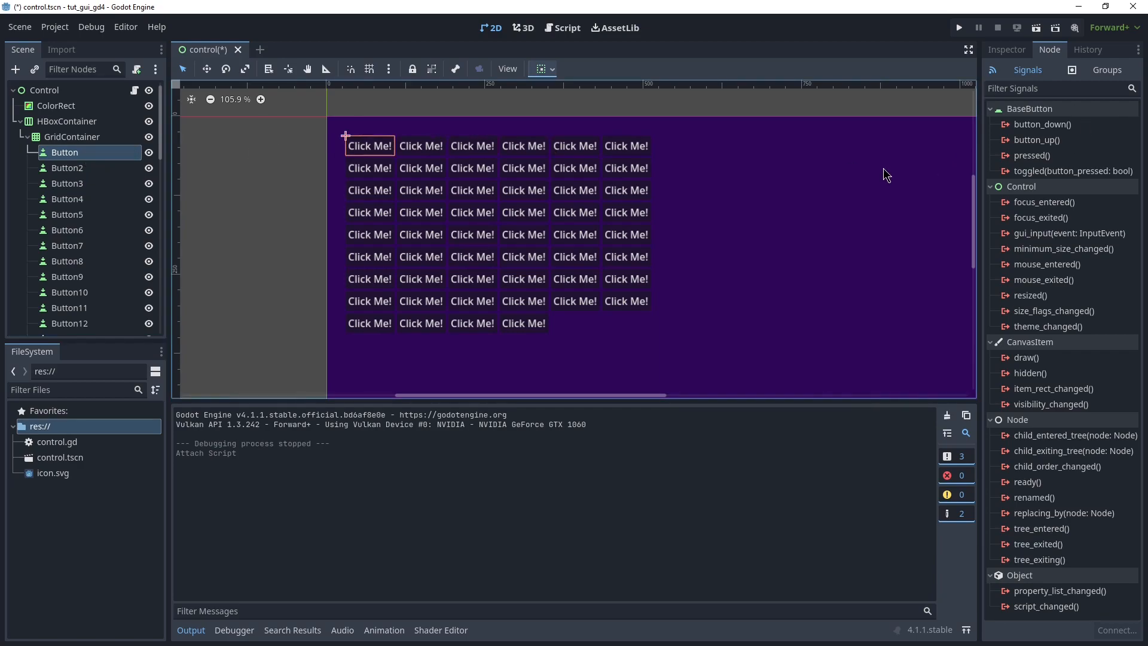
scroll(884, 167, "down", 5)
left_click(1072, 158)
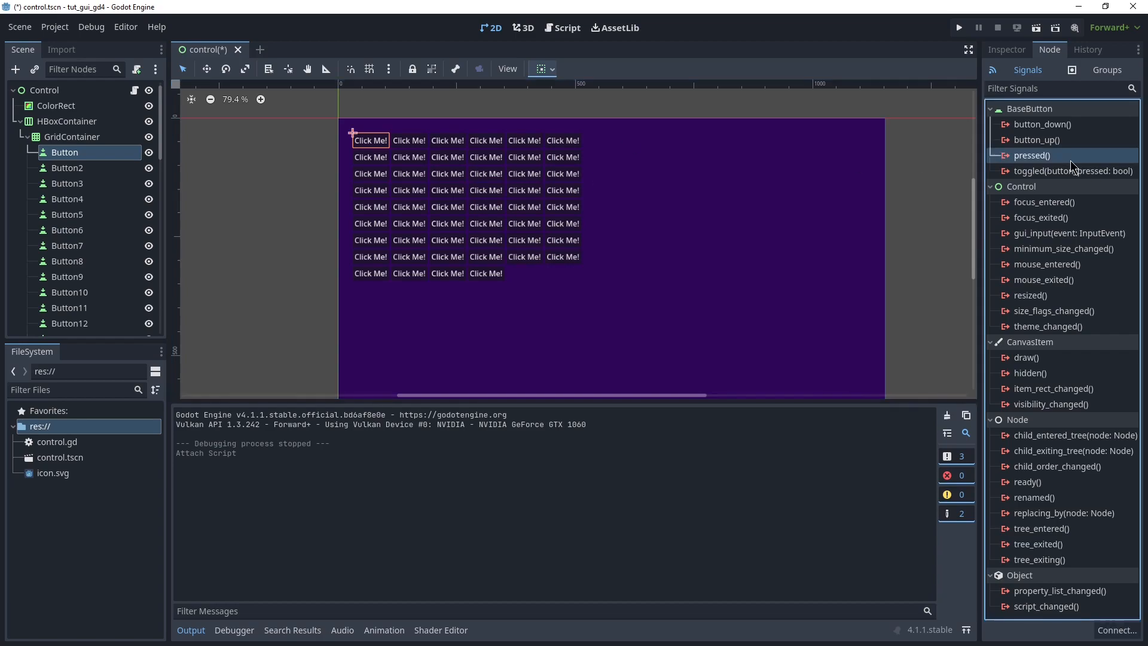
left_click(1069, 175)
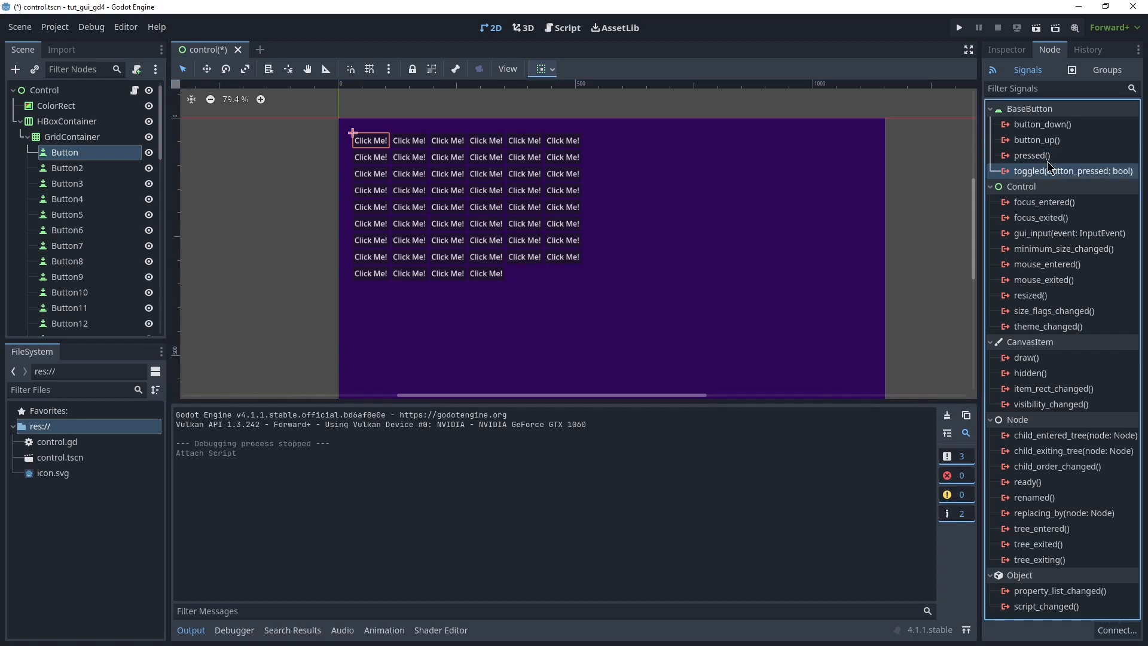
left_click(1053, 159)
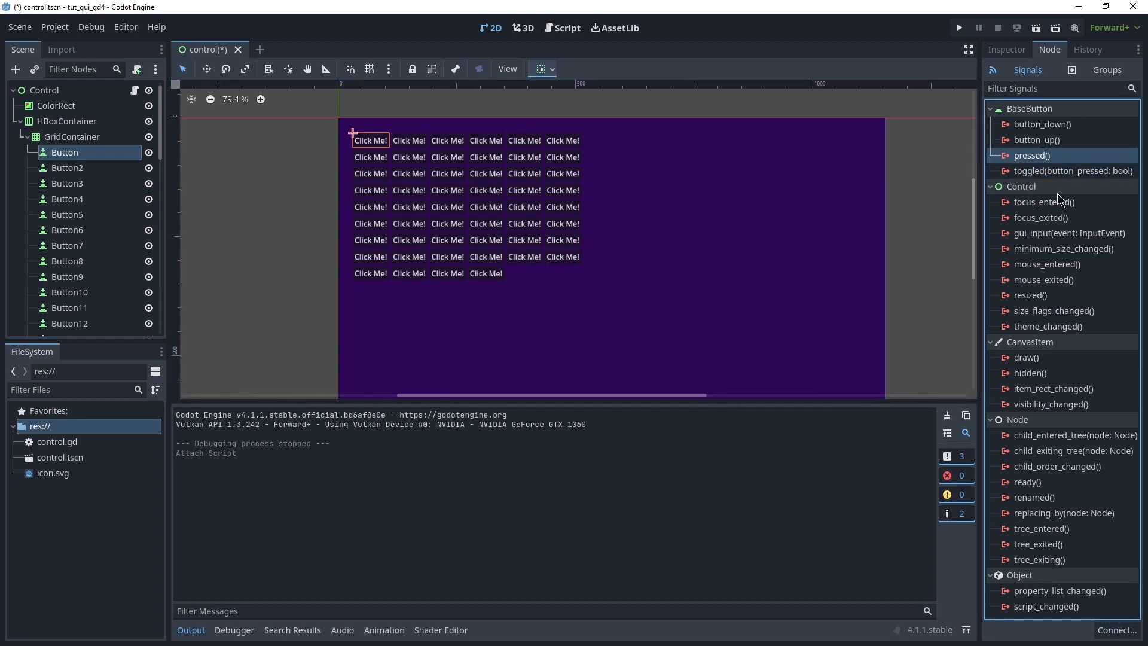
double_click(1053, 157)
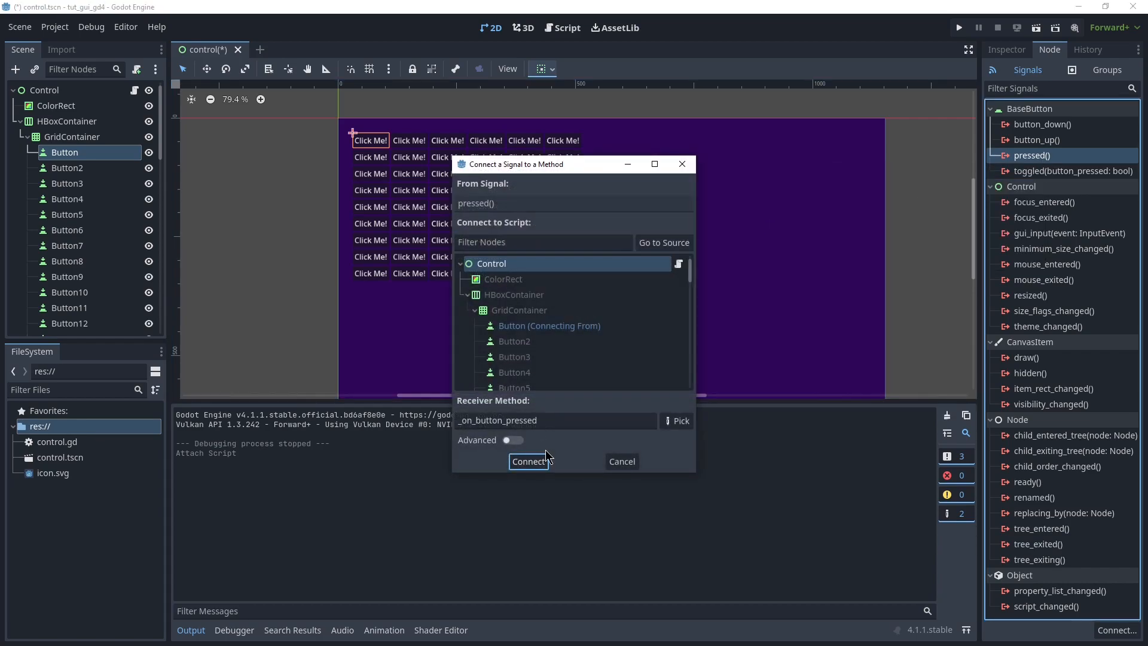
double_click(582, 266)
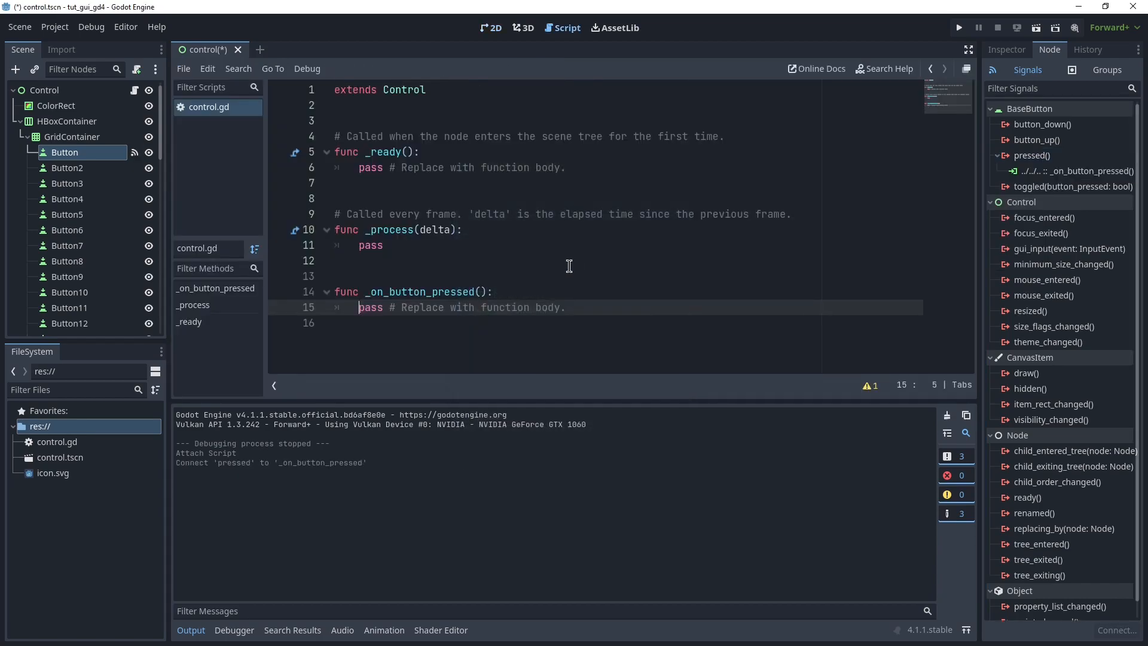
Replace the placeholder body of _on_button_pressed() with print("button 1 clicked") and save the scene
left_click_drag(567, 307, 359, 307)
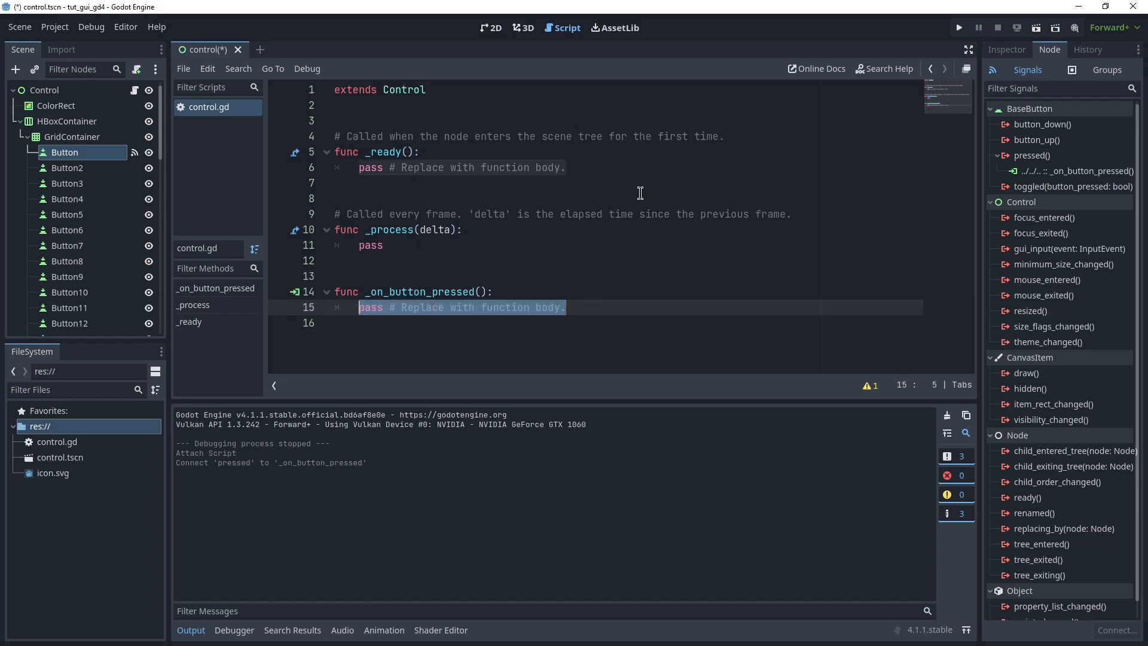
type("print(")
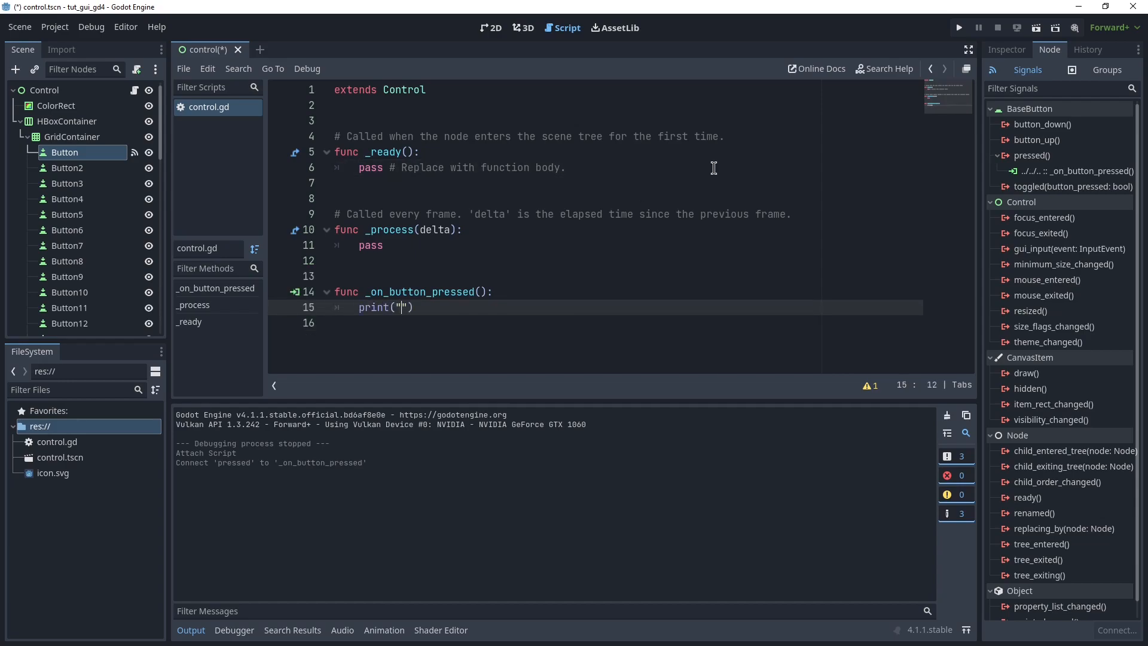
type("\"button ")
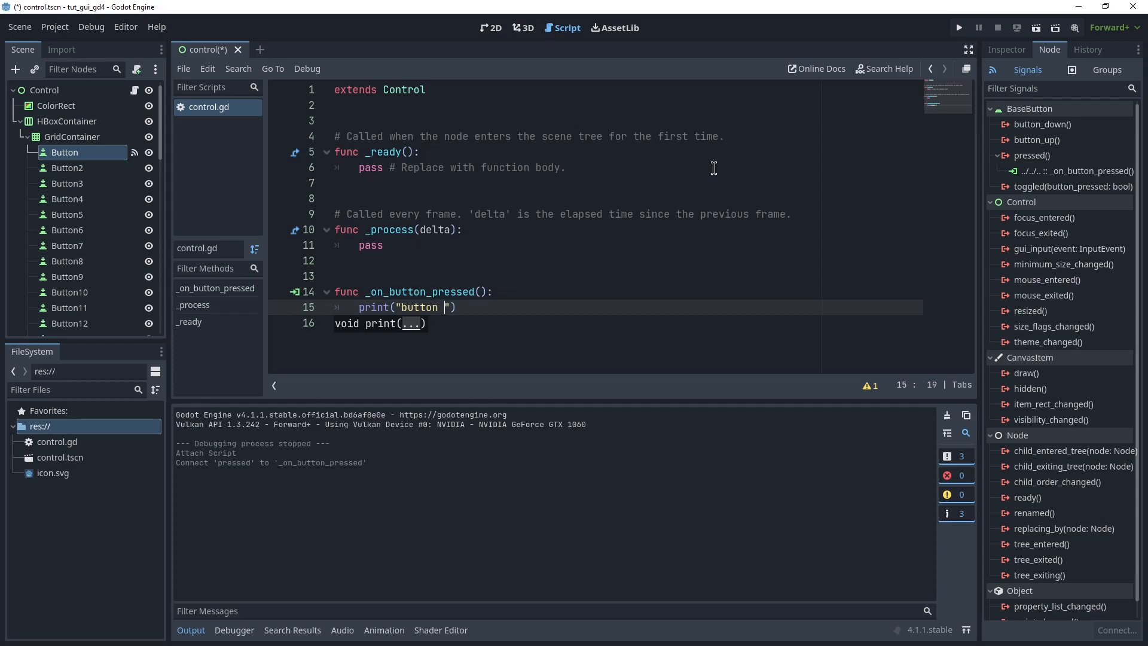
type("1 clicked")
key("ctrl+s")
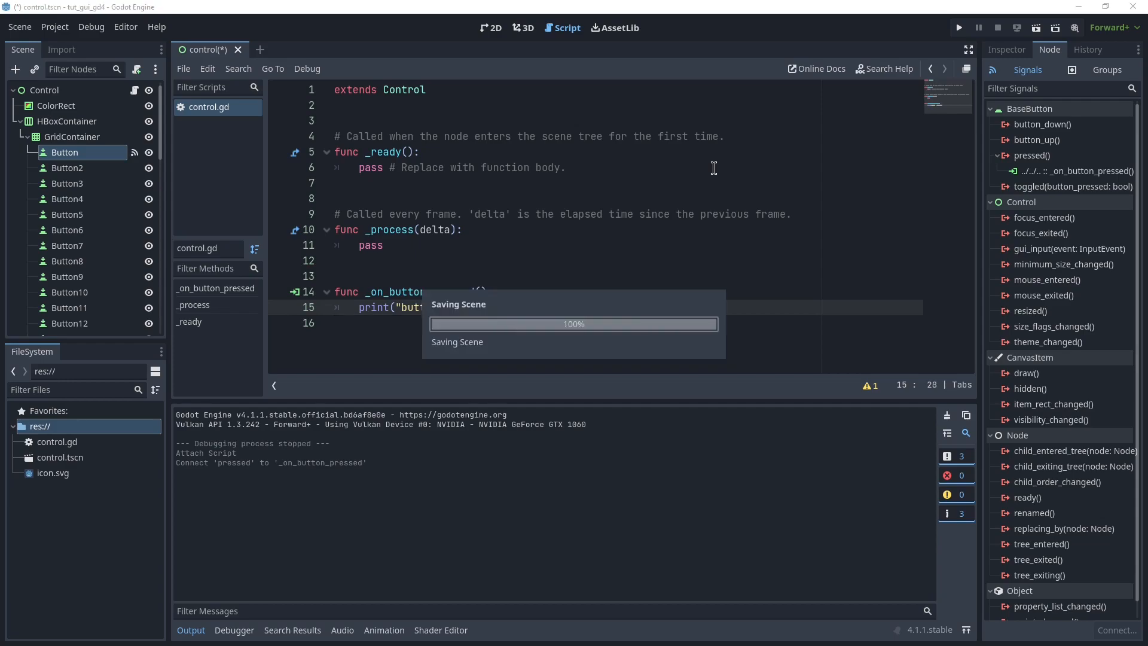
Run the project with the current scene as its main scene, test the first button repeatedly, and close the game window
left_click(958, 29)
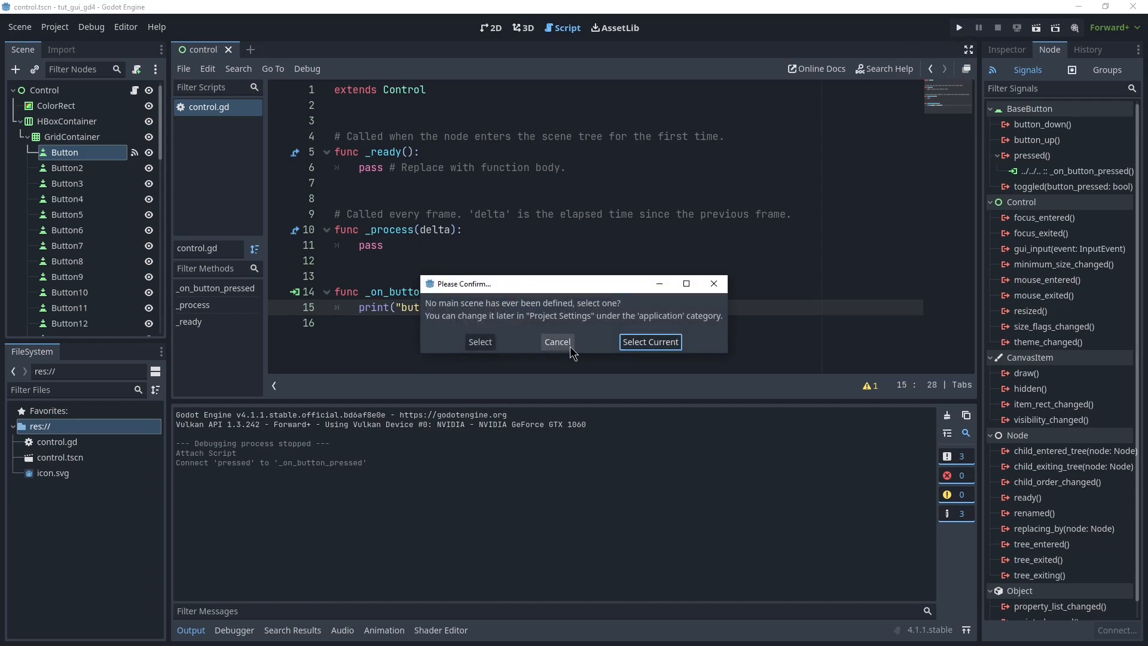
left_click(649, 343)
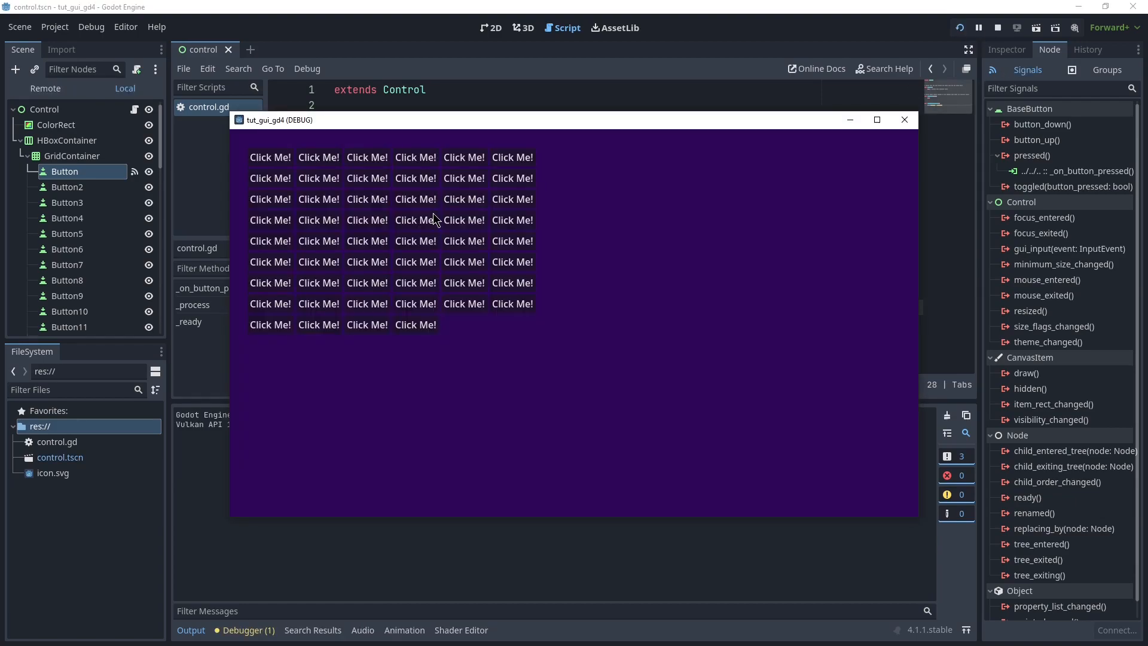
left_click(270, 159)
left_click_drag(355, 126, 537, 98)
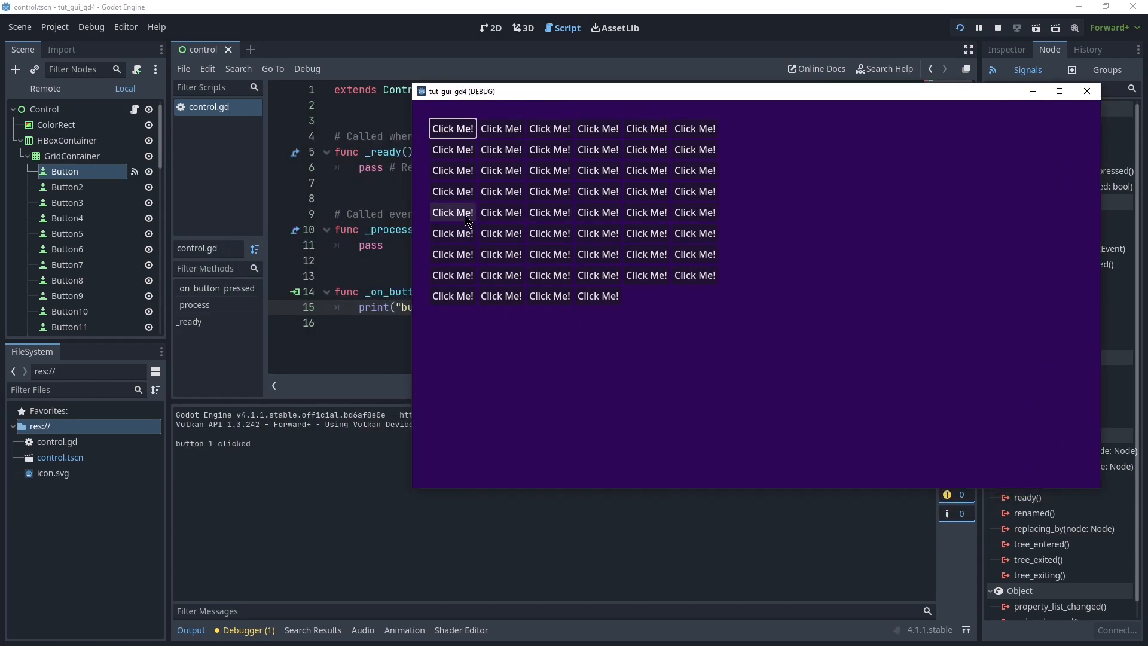
left_click(449, 128)
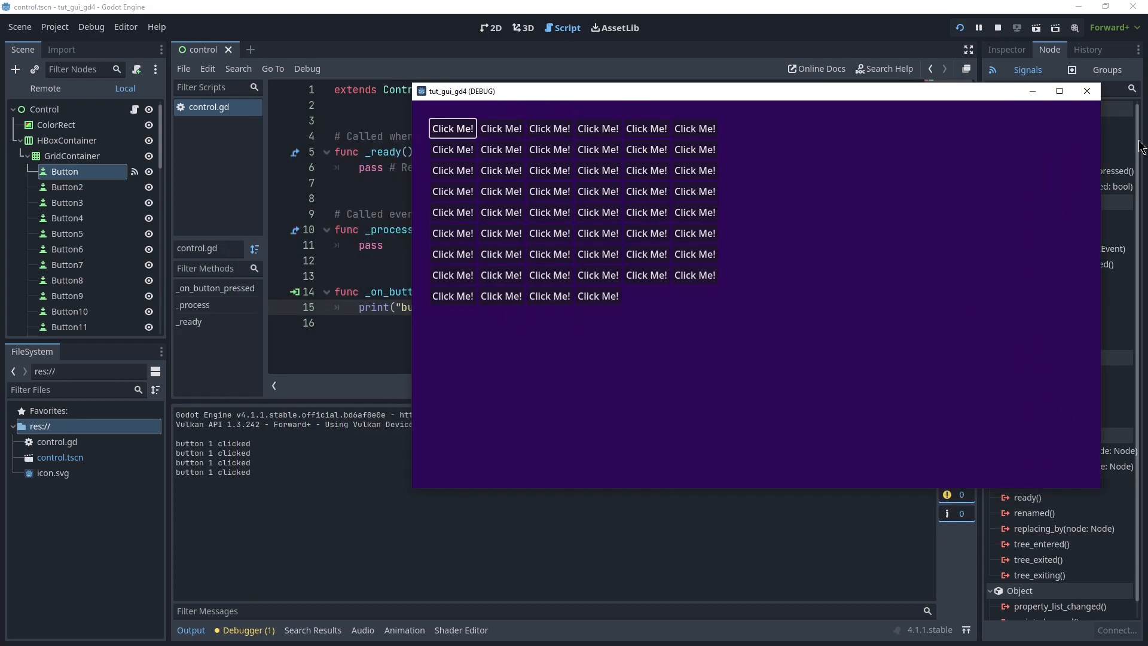
left_click(1087, 91)
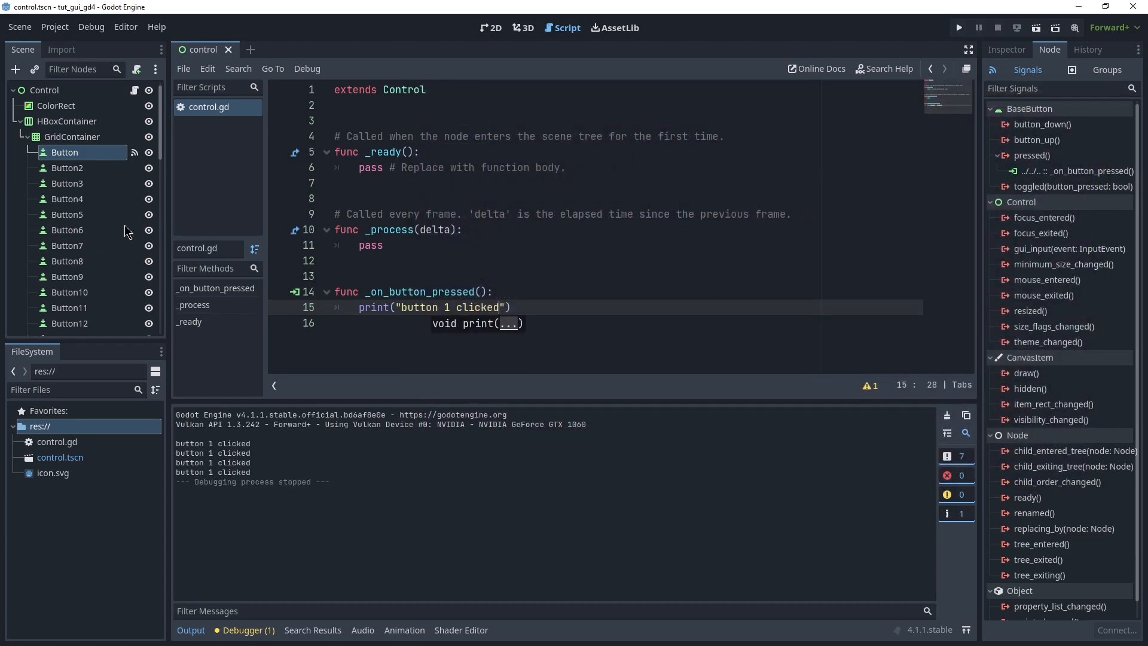
Disconnect the first button's pressed() signal, delete the _on_button_pressed() function from control.gd, and save
right_click(1069, 175)
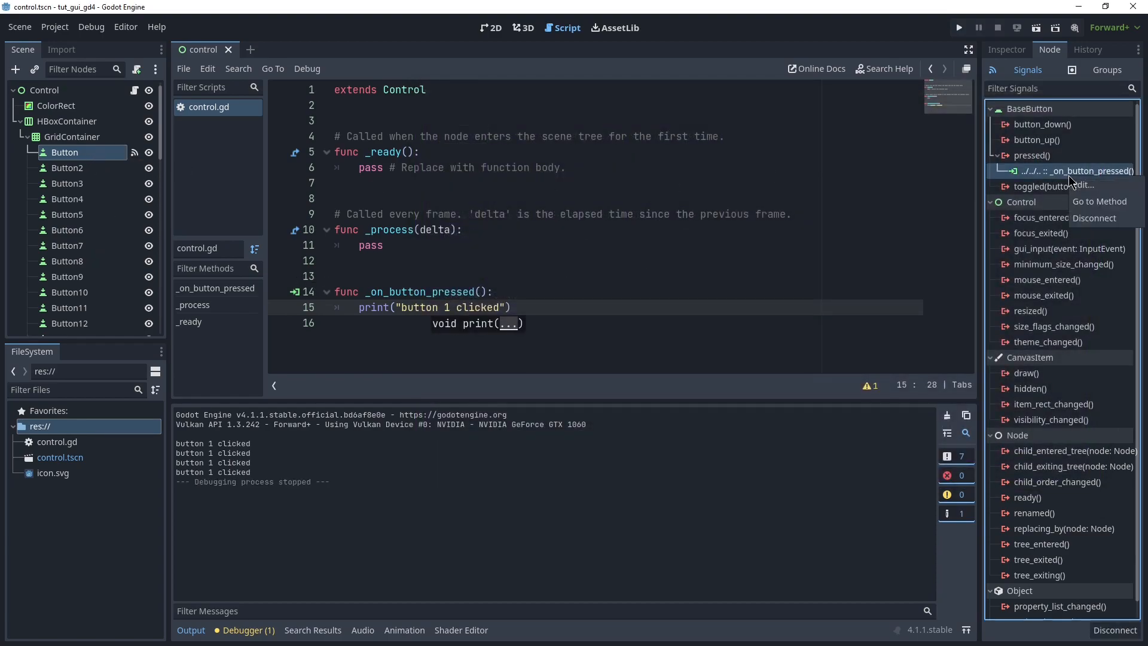
left_click(1094, 218)
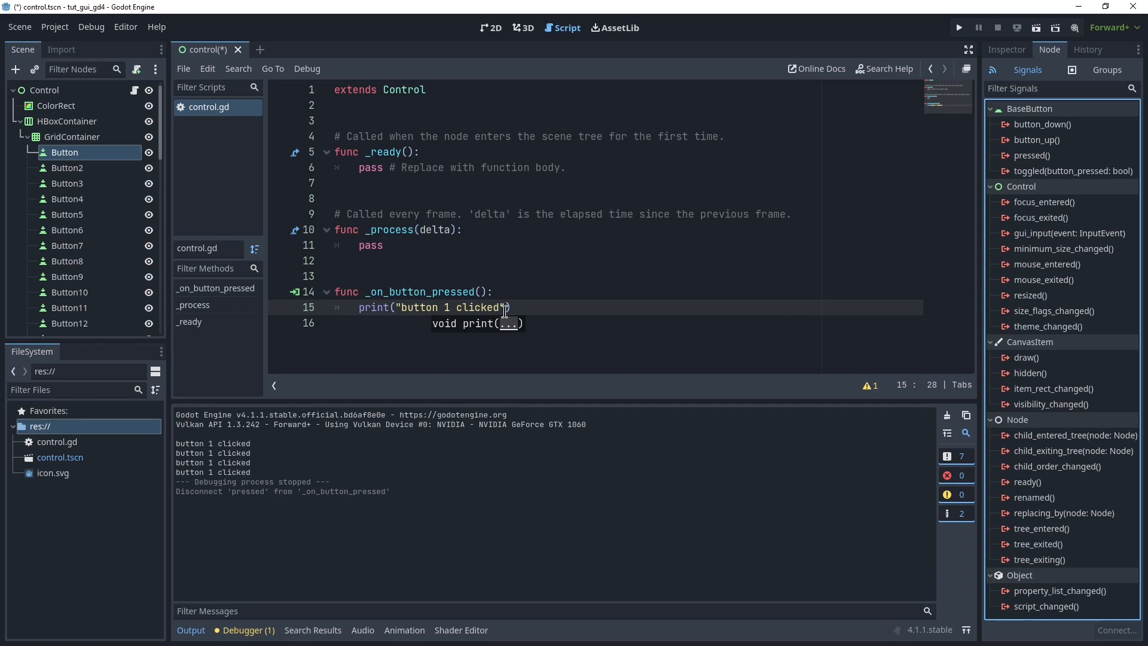
left_click_drag(505, 309, 379, 277)
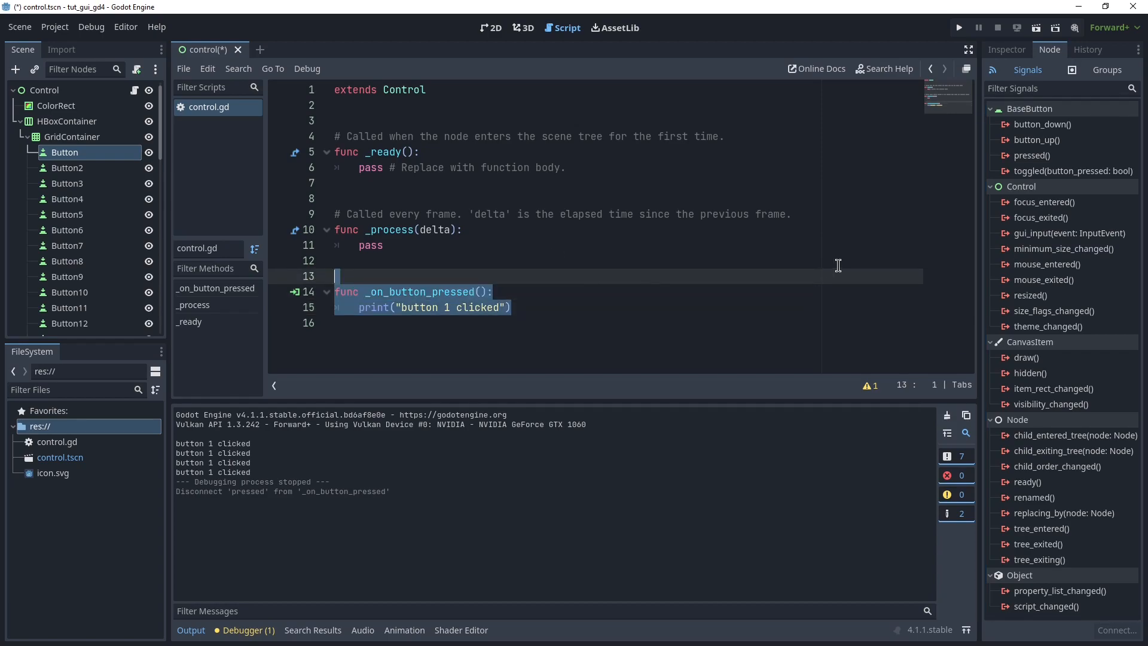
key("BackSpace")
key("ctrl+s")
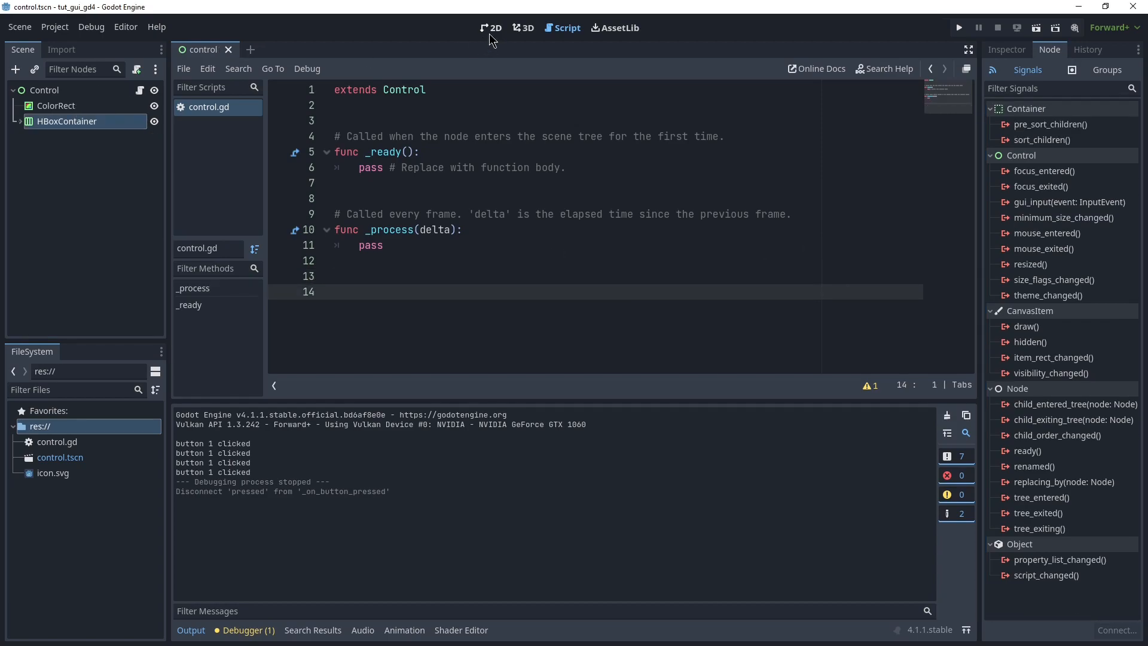
Return to the 2D workspace and add a TextEdit node as a child of the Control root
left_click(490, 30)
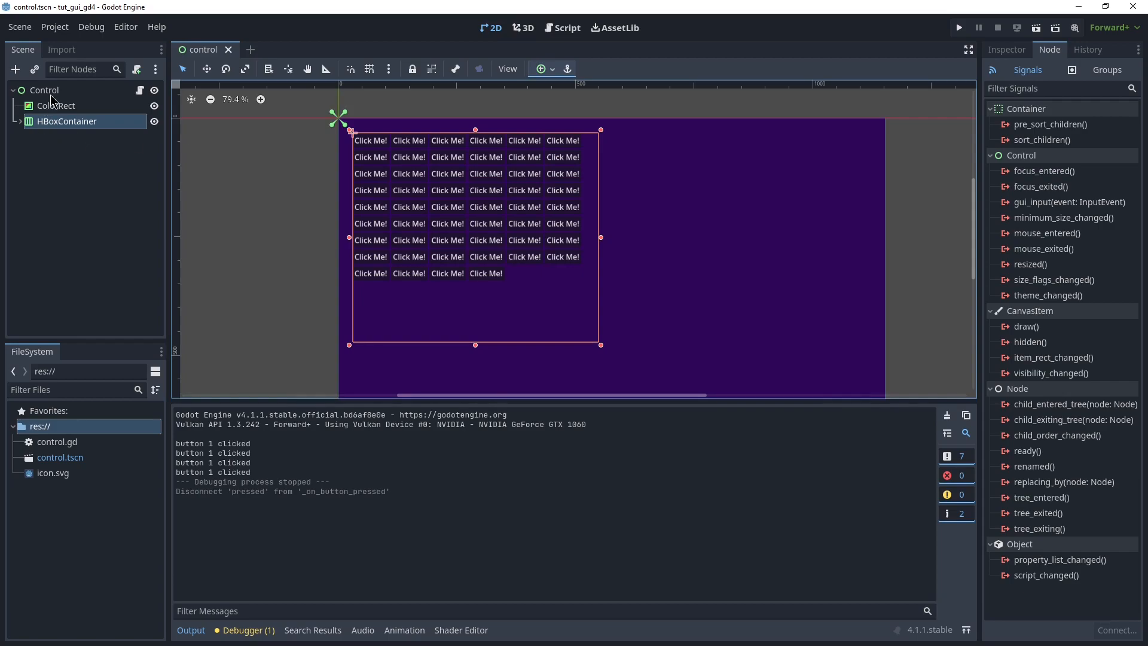
left_click(62, 138)
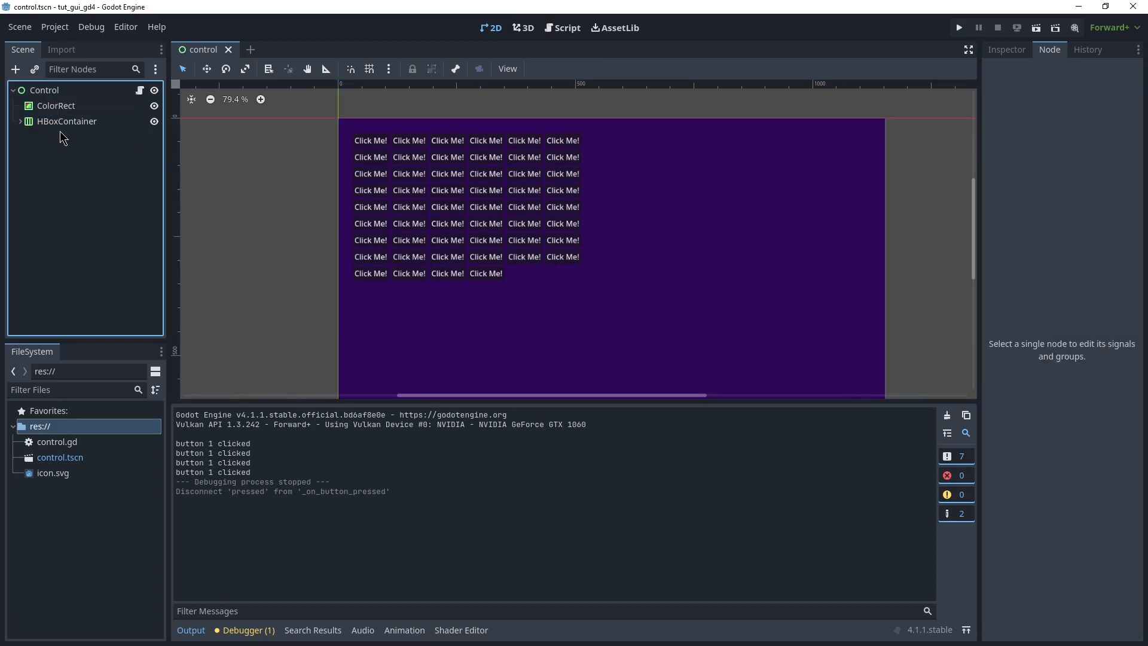
left_click(84, 124)
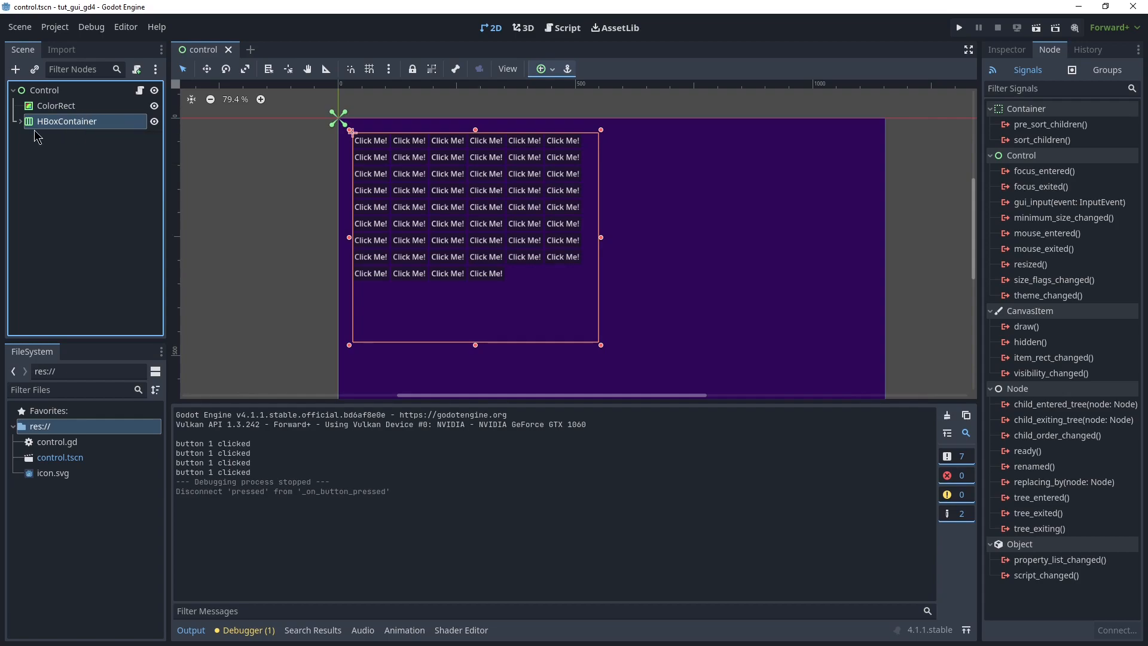
scroll(598, 263, "down", 2)
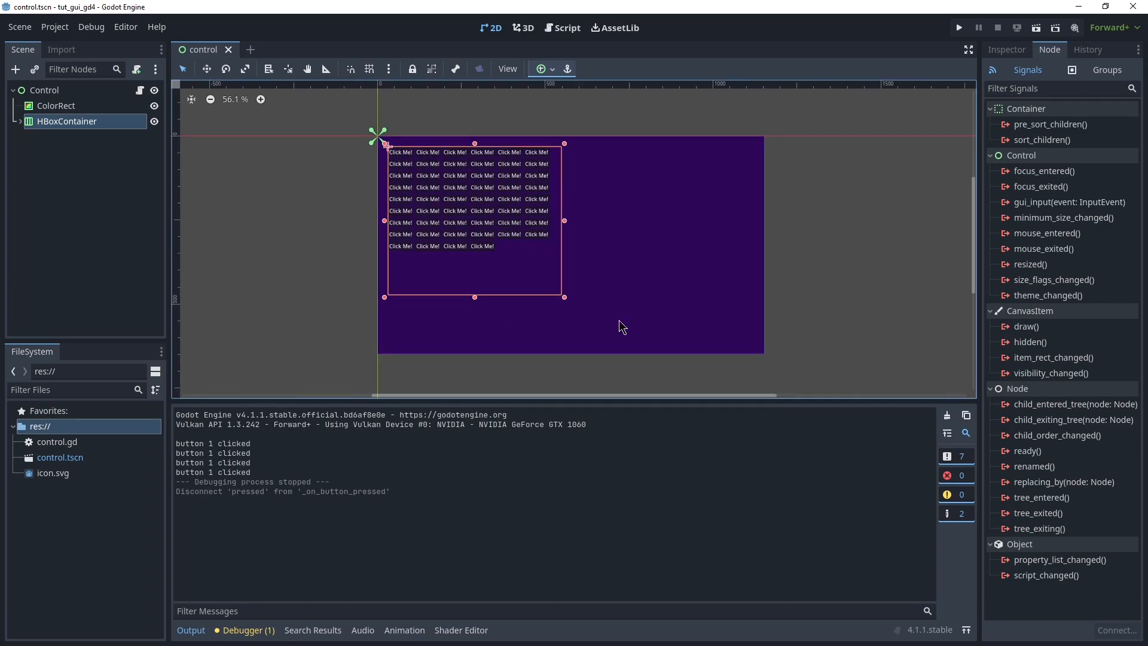
scroll(622, 350, "up", 3)
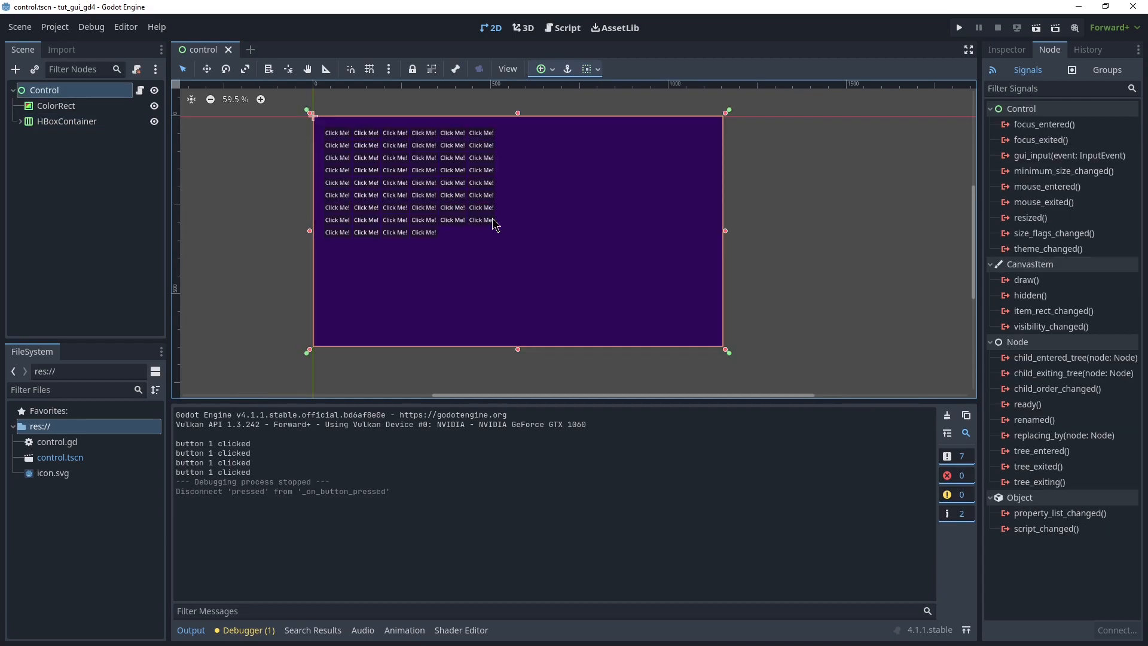
scroll(487, 219, "up", 10)
scroll(351, 215, "up", 1)
right_click(29, 91)
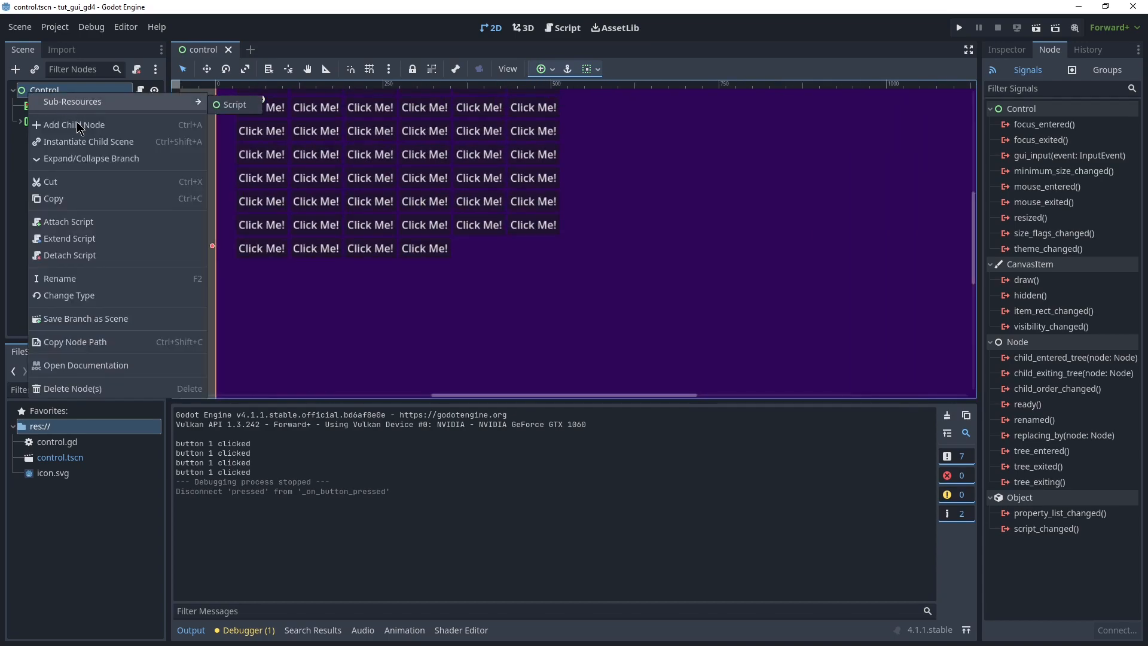
left_click(76, 121)
type("text")
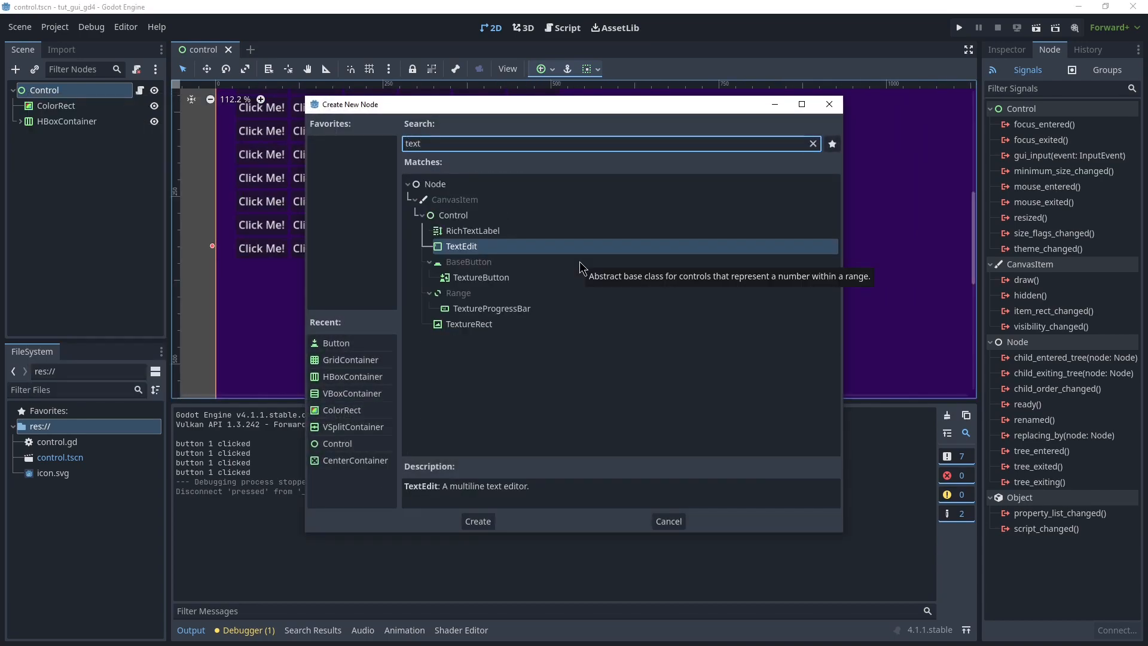
key("Escape")
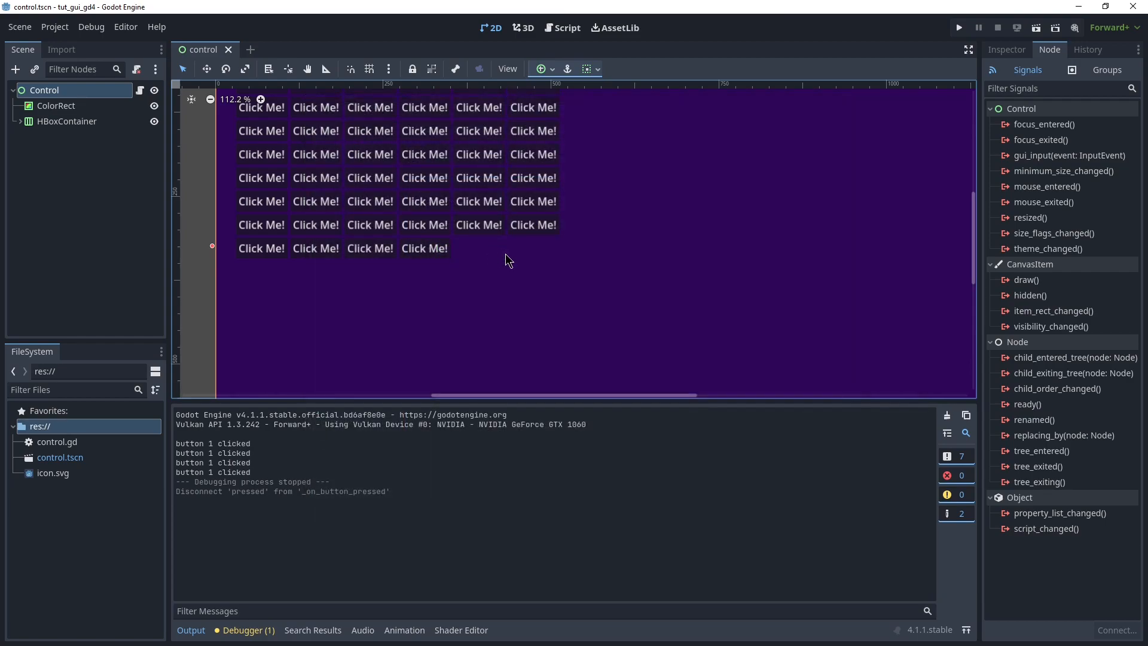
Resize the TextEdit to about 506 × 310 and move it beside the button grid in the scene's lower right area
scroll(410, 206, "down", 1)
left_click_drag(316, 135, 533, 229)
left_click_drag(314, 180, 476, 180)
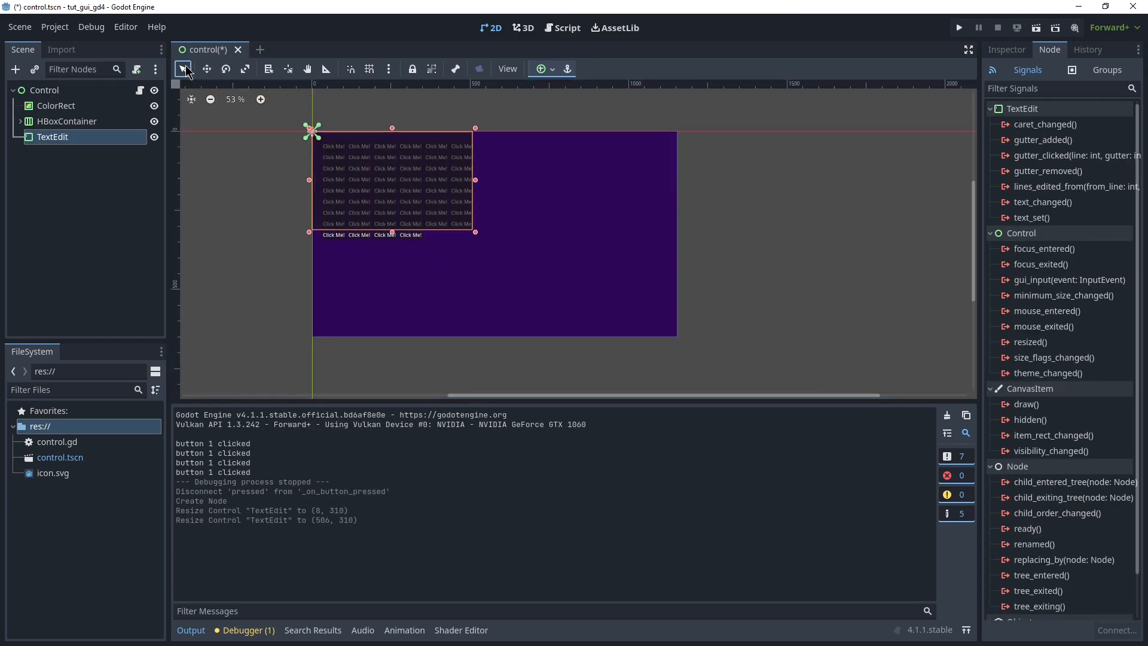
left_click_drag(381, 187, 554, 255)
Run the current scene, enter the sample text "a;lsdkjfal;k" in the text box, clear it, and close the game window
key("F6")
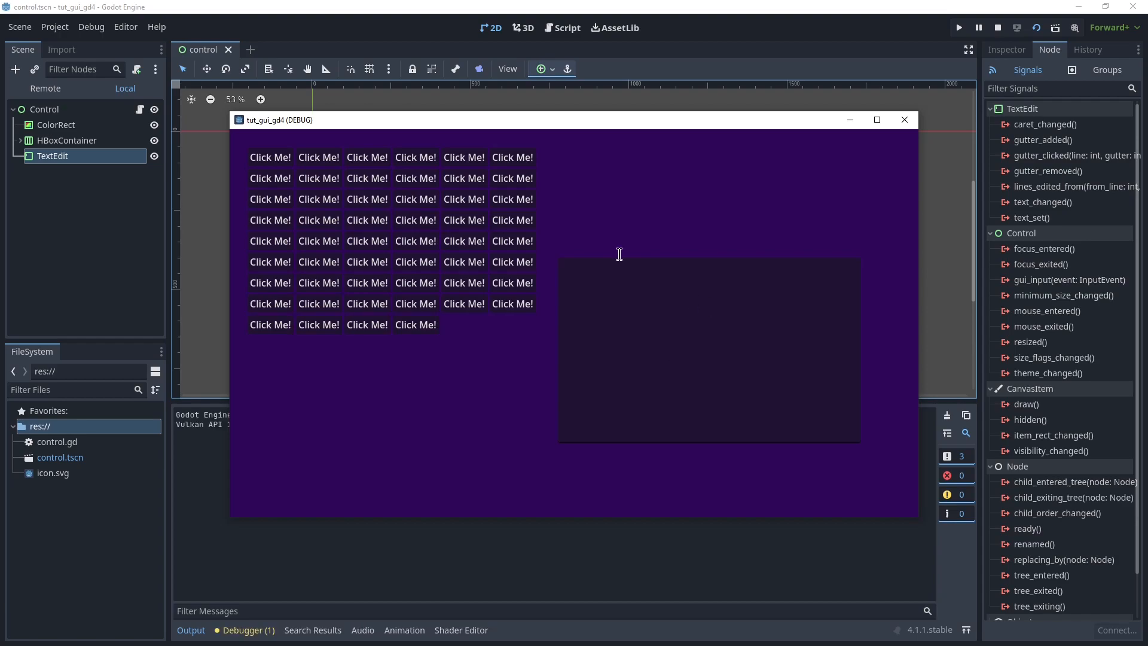
type("a;lsdkjfal;k")
key("ctrl+a")
key("BackSpace")
left_click(904, 120)
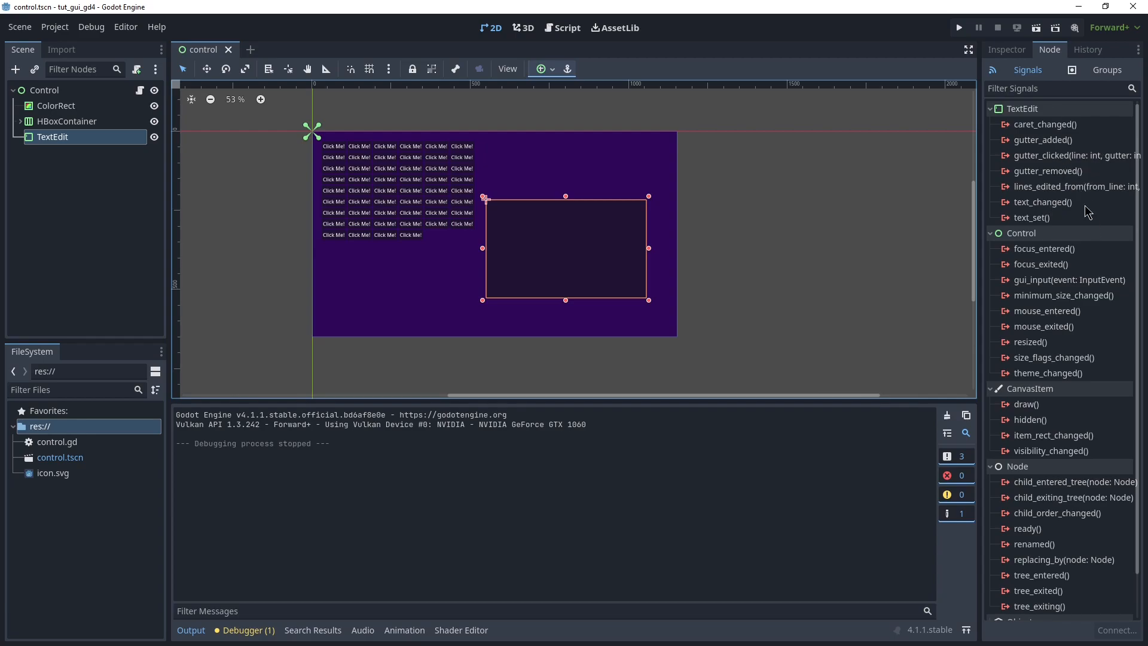
Add a TextureProgressBar node as a child of the Control root and move it to about (855, 117), above the text box
left_click(999, 52)
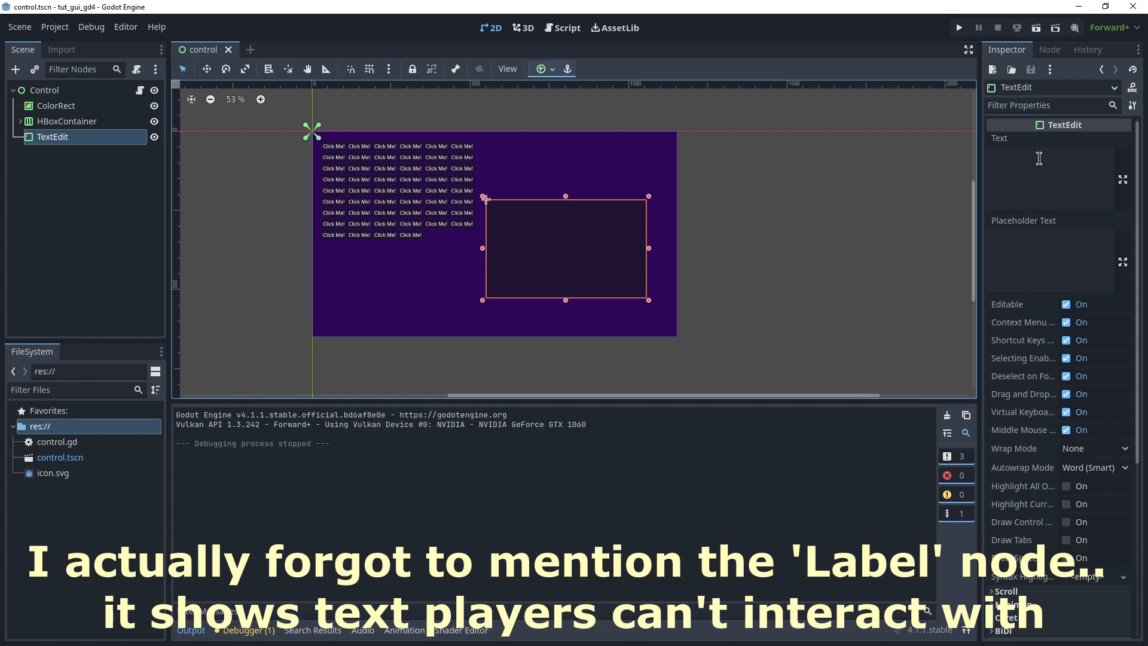
right_click(45, 89)
left_click(77, 120)
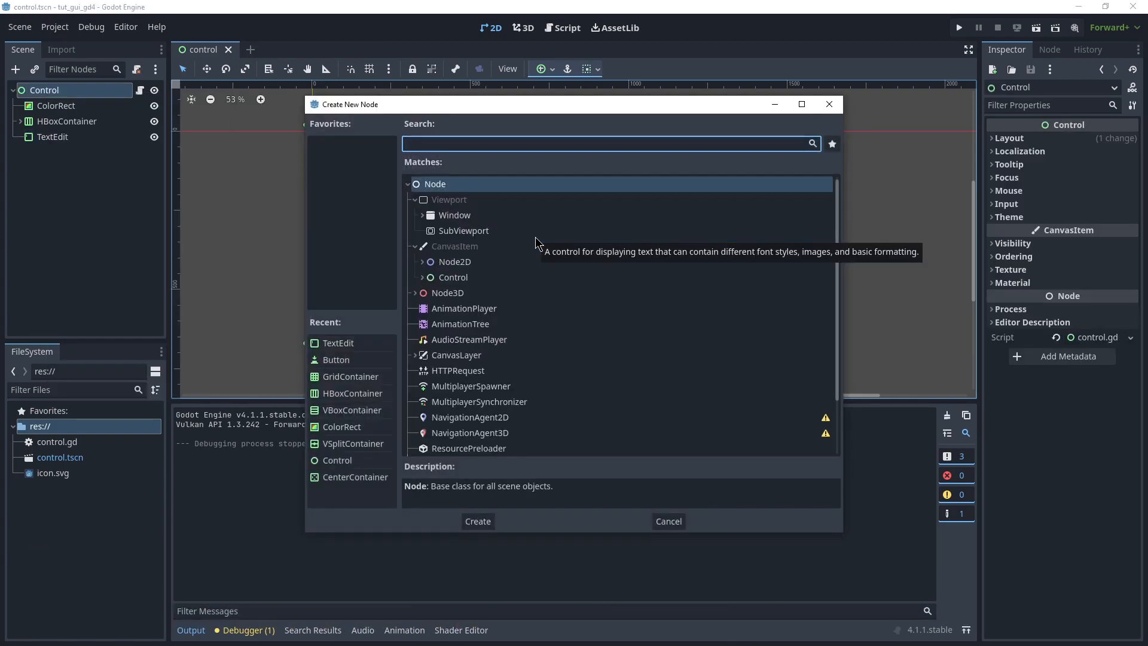
type("progress")
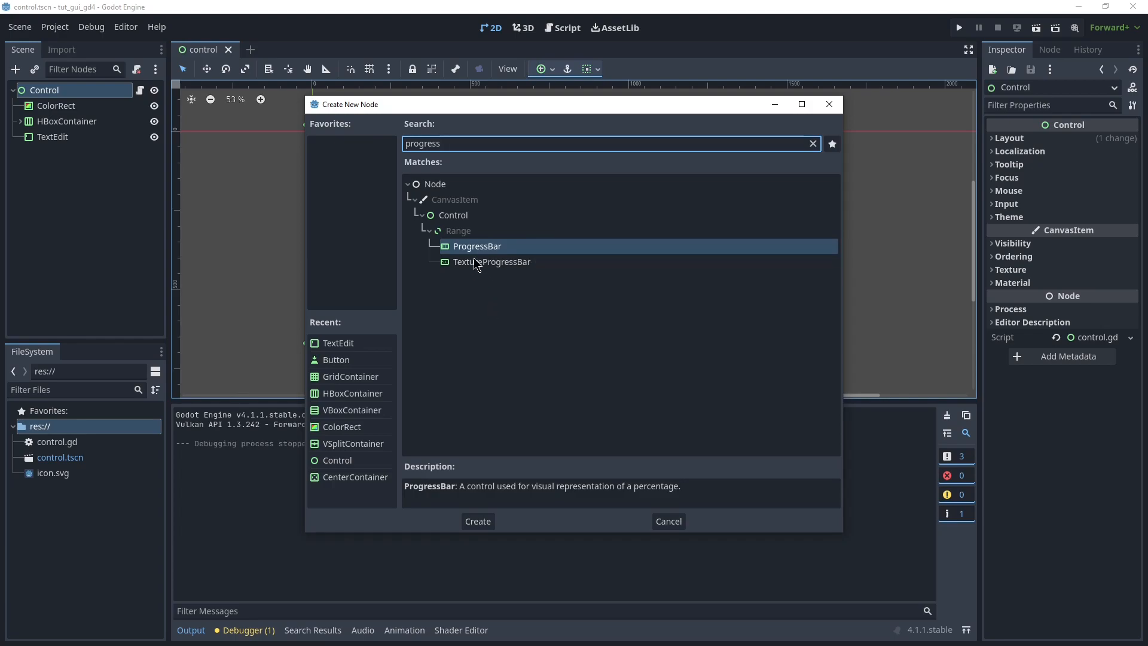
left_click(487, 264)
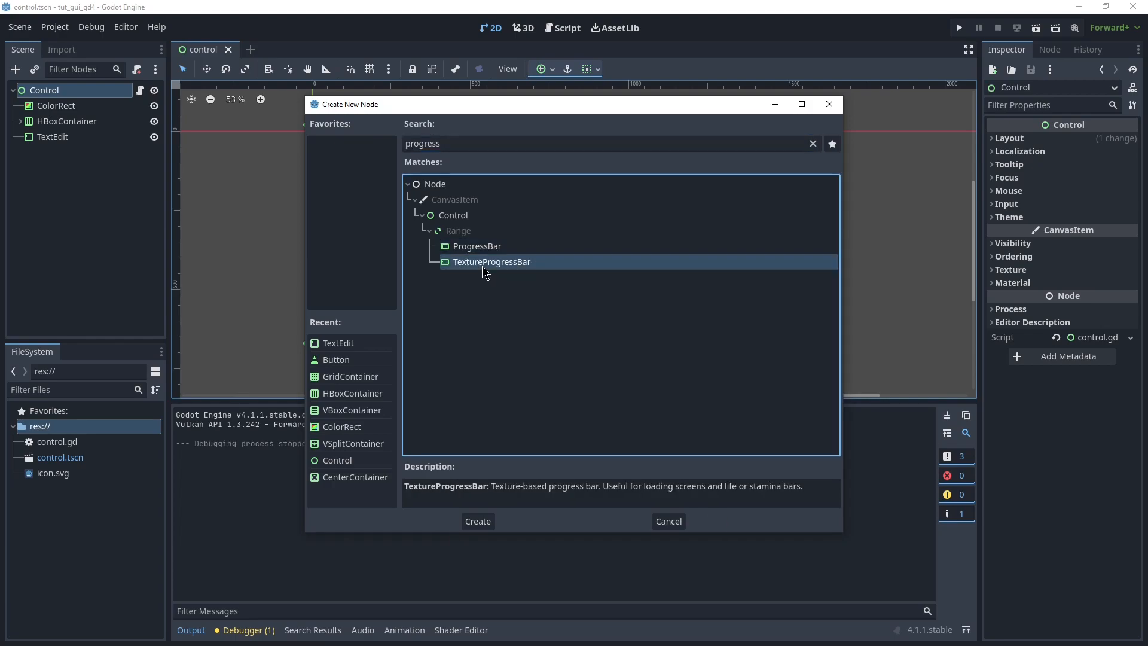
left_click(507, 247)
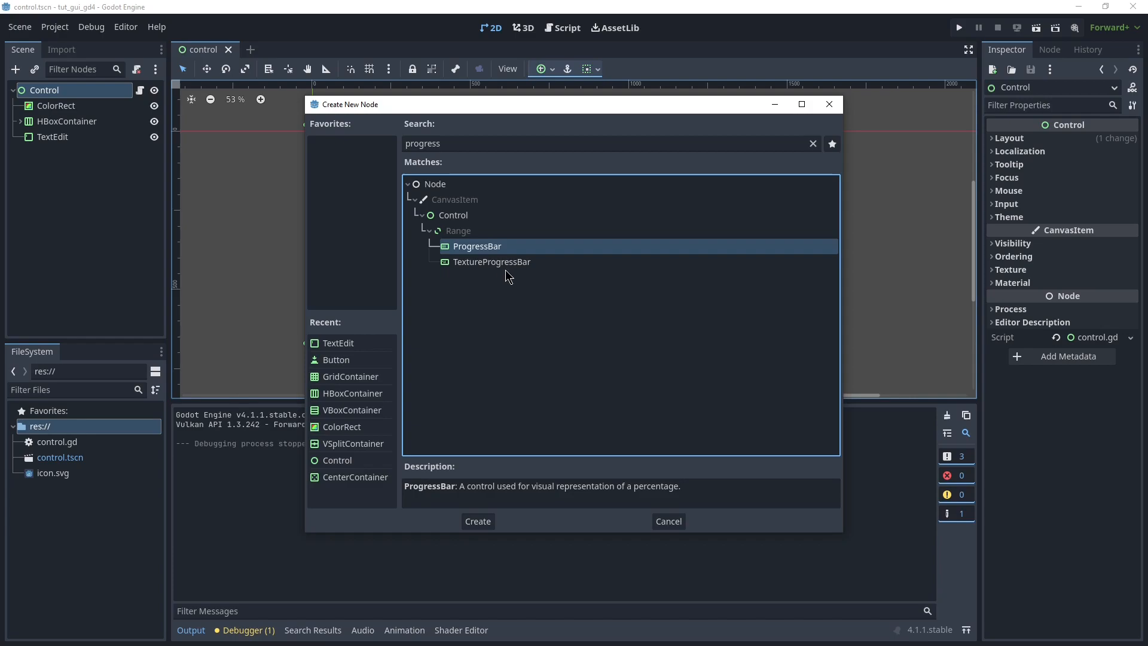
left_click(496, 266)
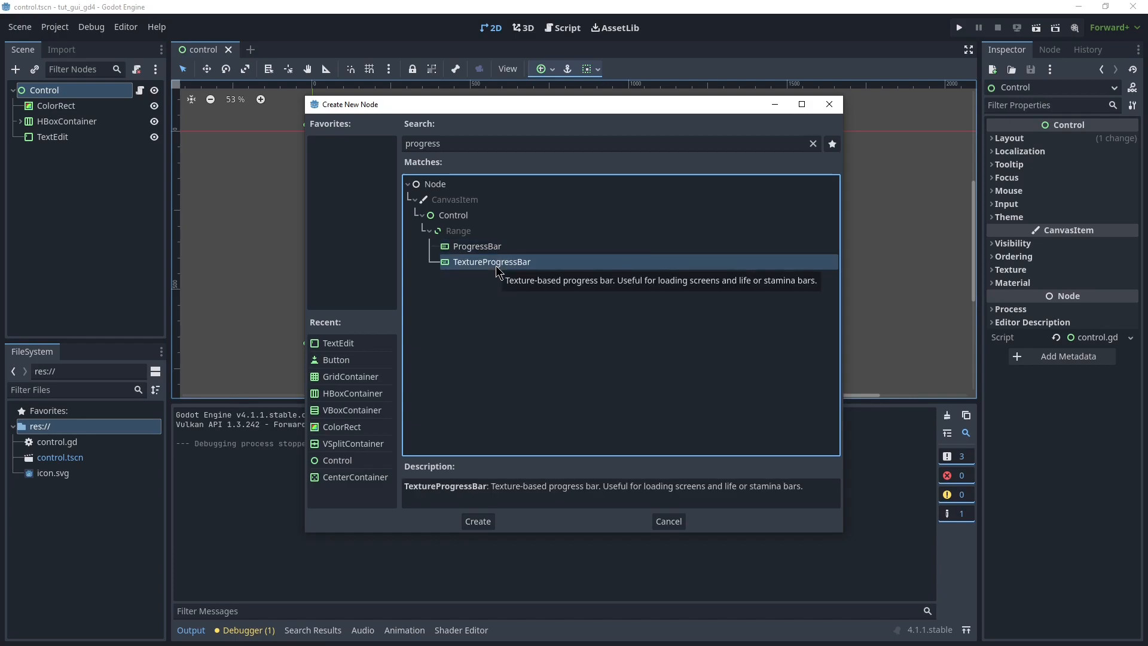
double_click(496, 266)
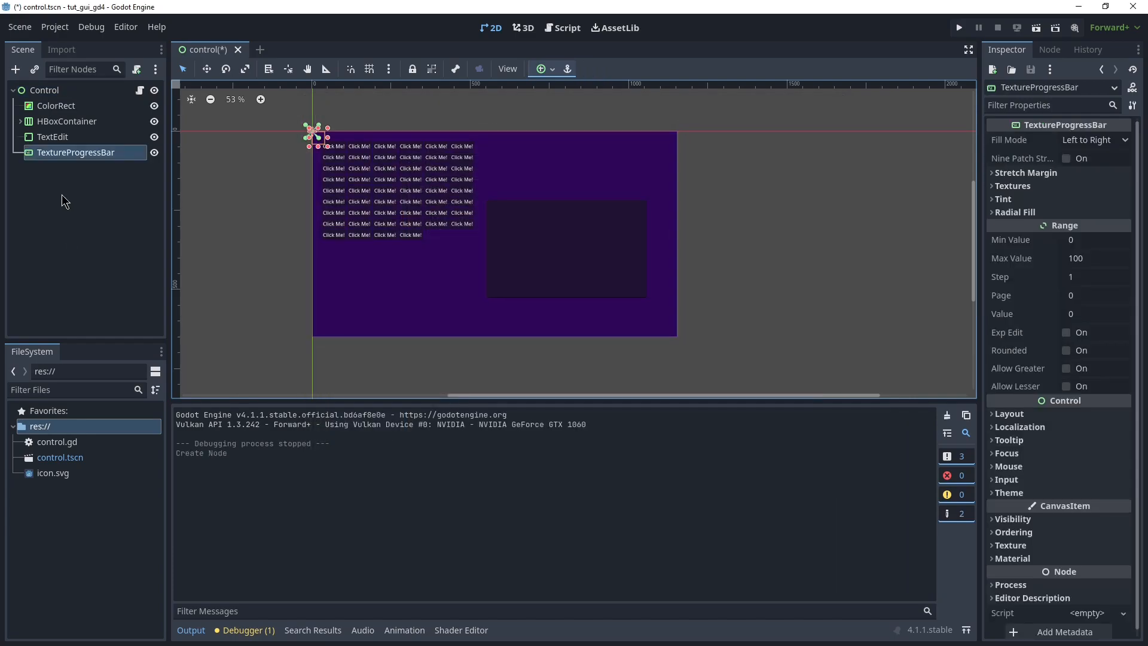
left_click_drag(315, 136, 586, 177)
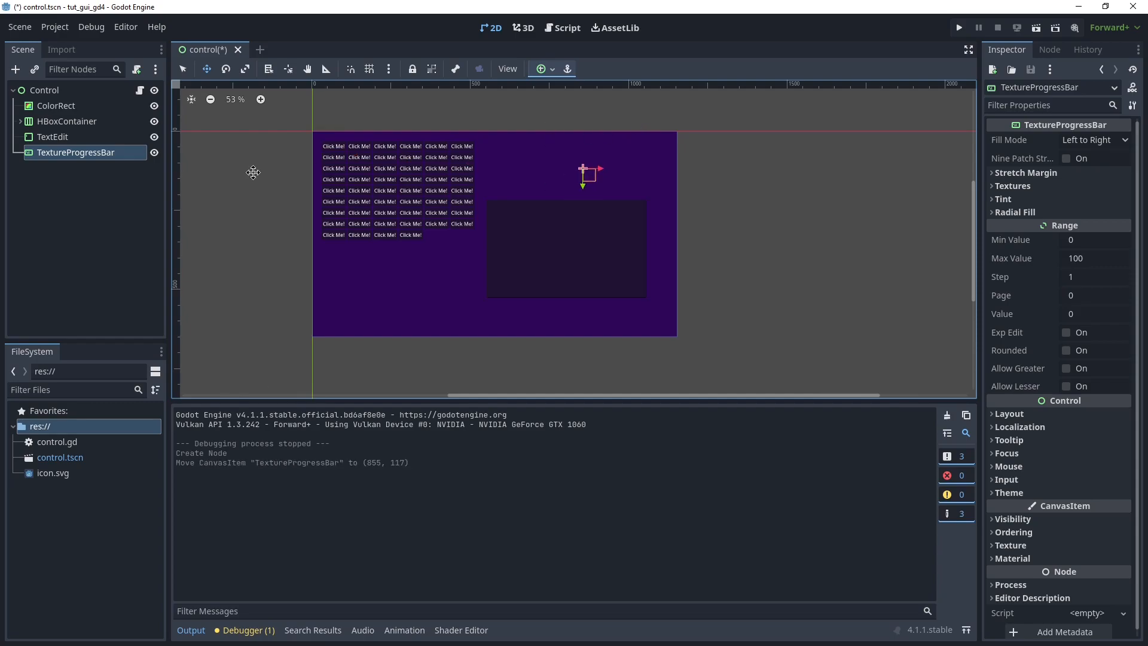
left_click(98, 167)
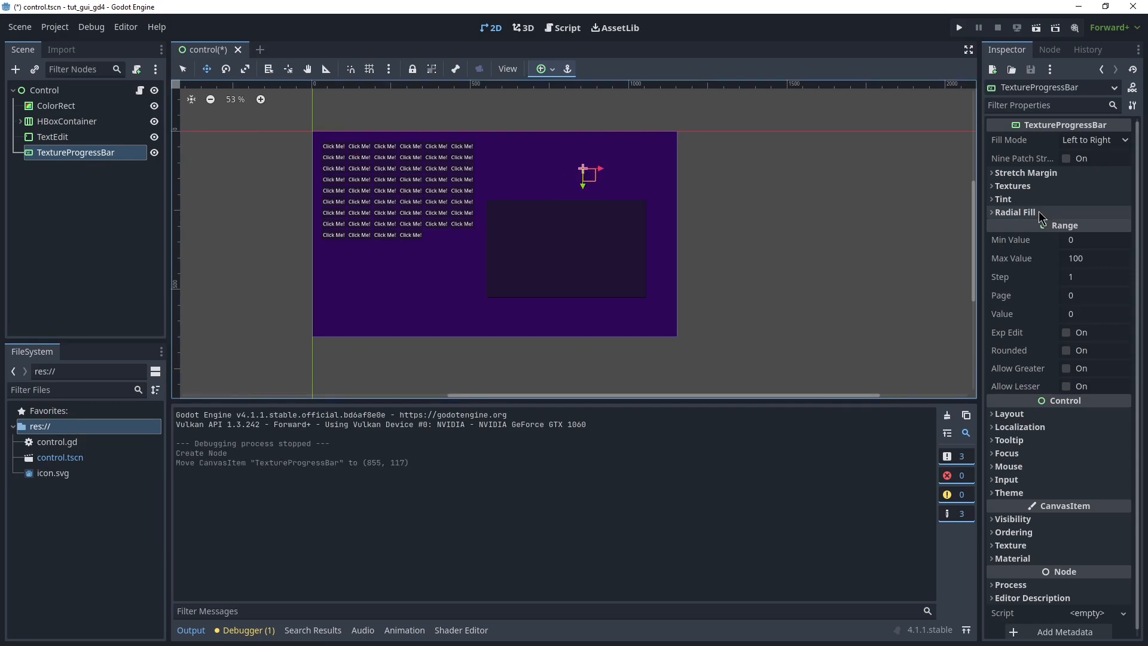
Assign icon.svg as the Progress texture of the TextureProgressBar
left_click(1040, 186)
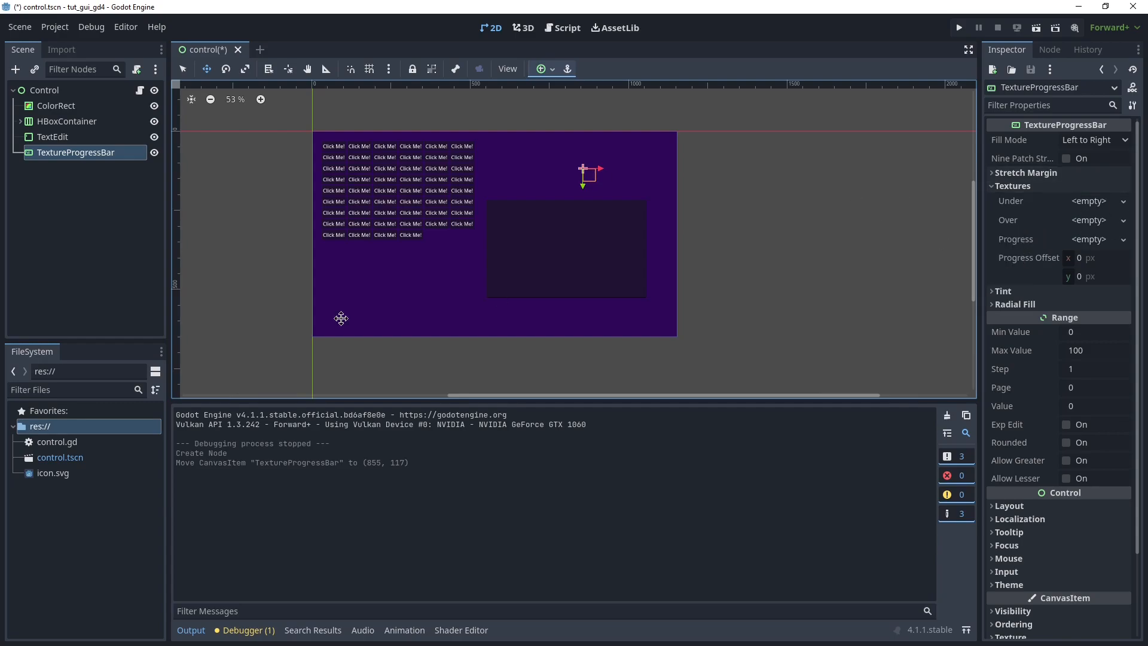
left_click(61, 477)
left_click_drag(66, 479, 1096, 247)
scroll(560, 181, "up", 2)
scroll(694, 180, "up", 4)
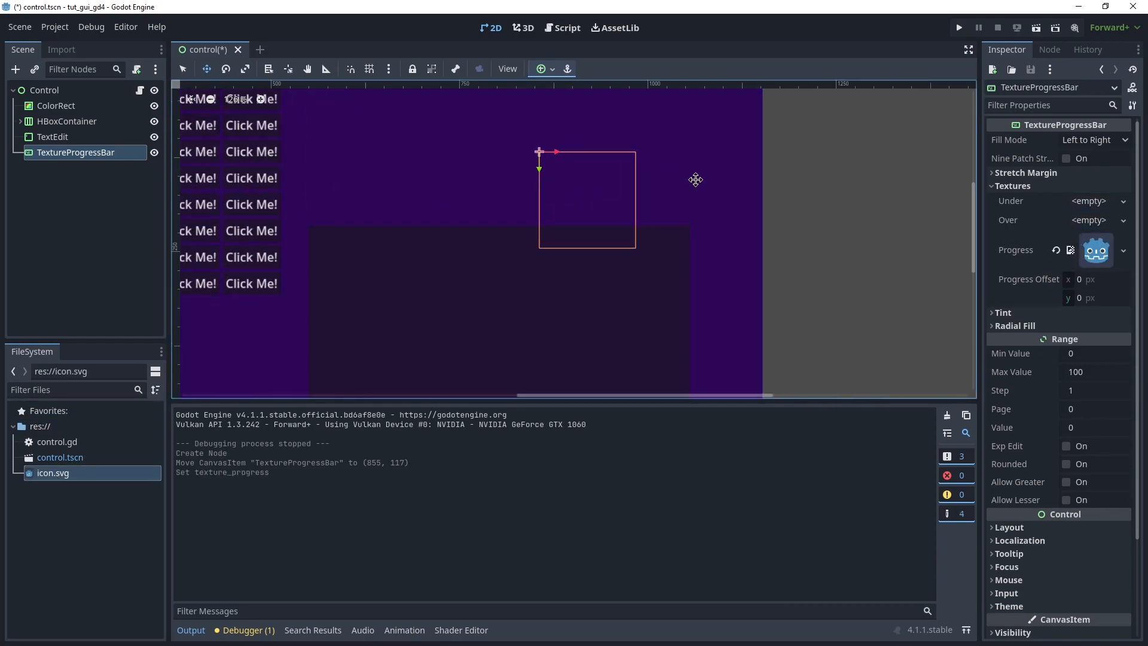
Move the TextureProgressBar to about (839, 78) and set its Value to 50
left_click_drag(671, 213, 653, 172)
scroll(584, 274, "down", 2)
scroll(553, 181, "up", 1)
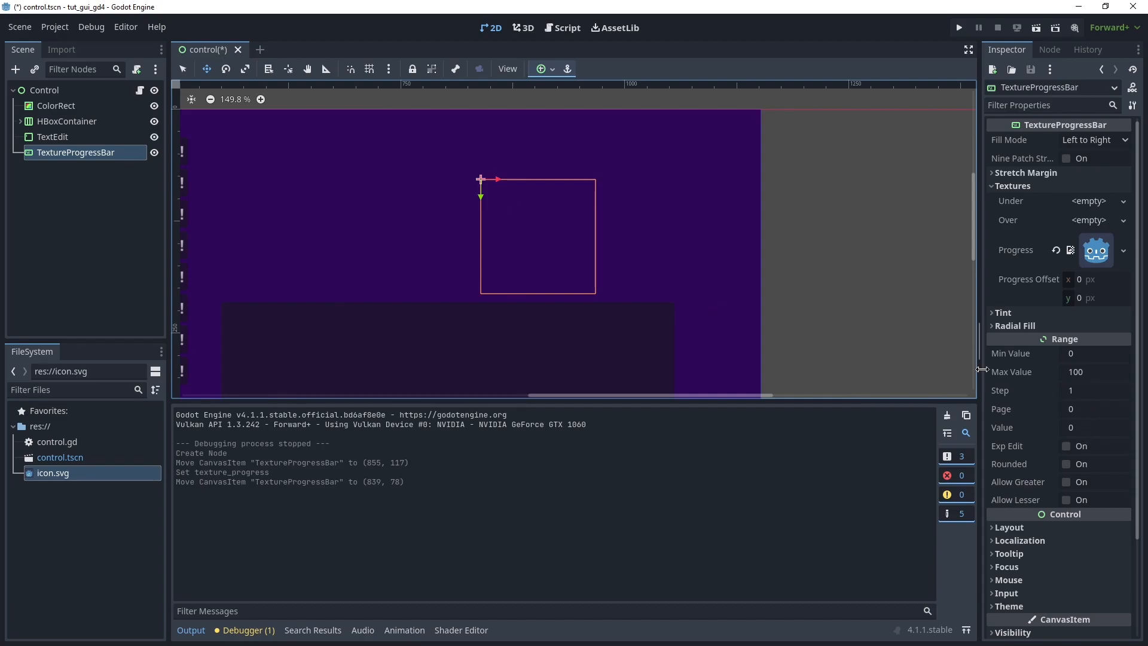
left_click(1083, 433)
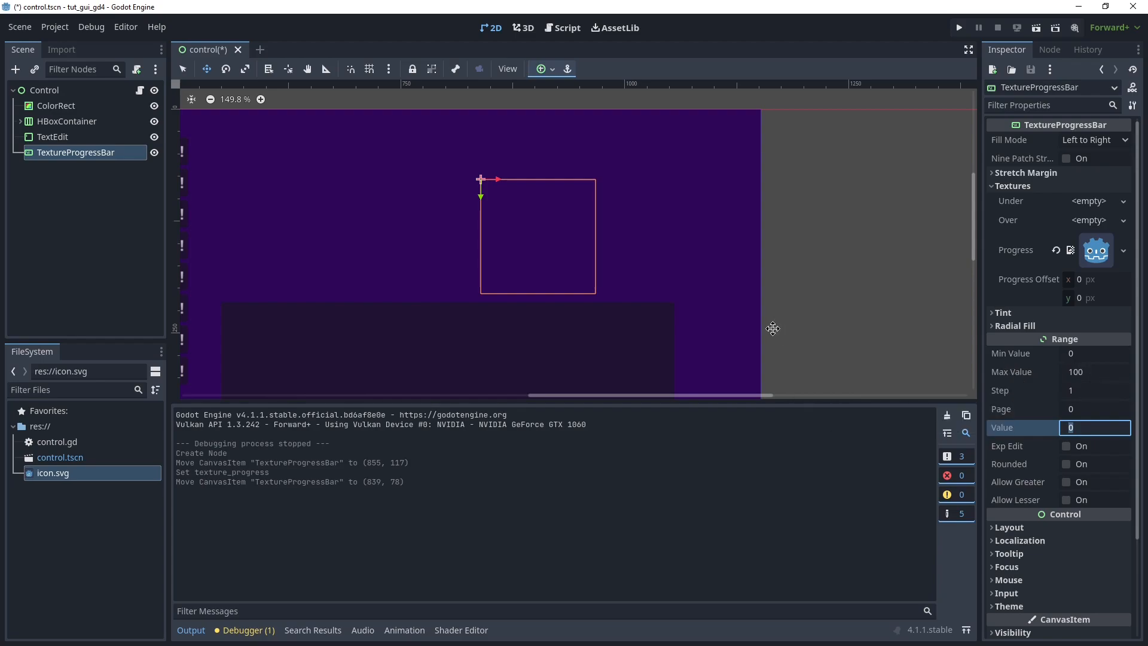
key("Return")
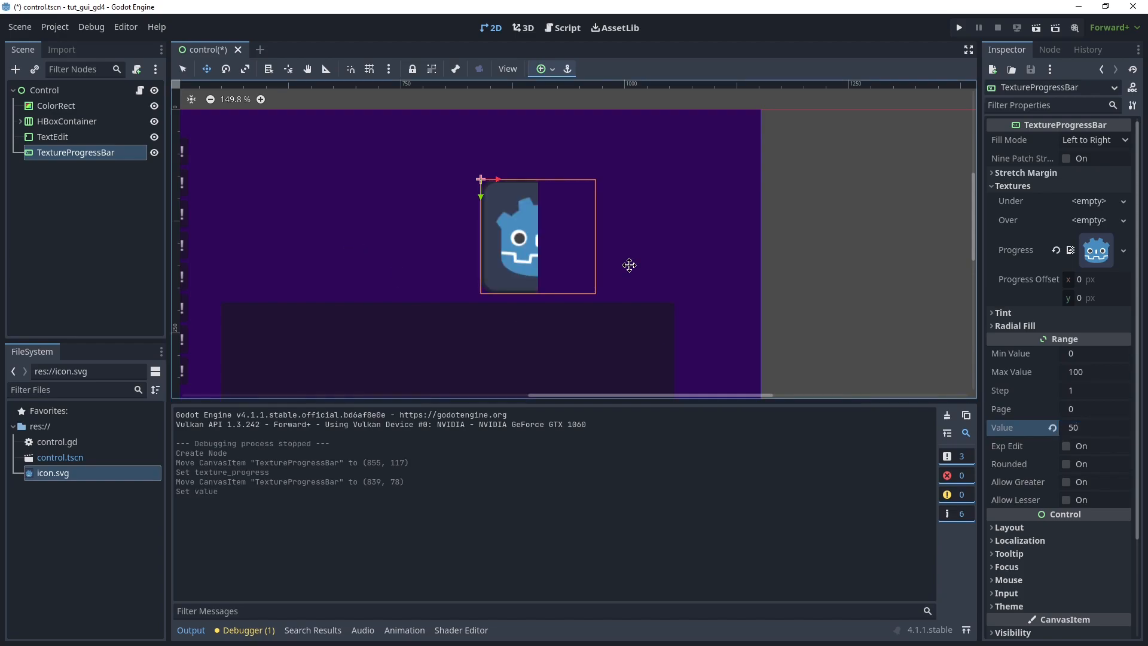
Vary the TextureProgressBar's Value to preview the fill, ending at 42, and look at its Radial Fill settings
left_click_drag(1093, 430, 1127, 434)
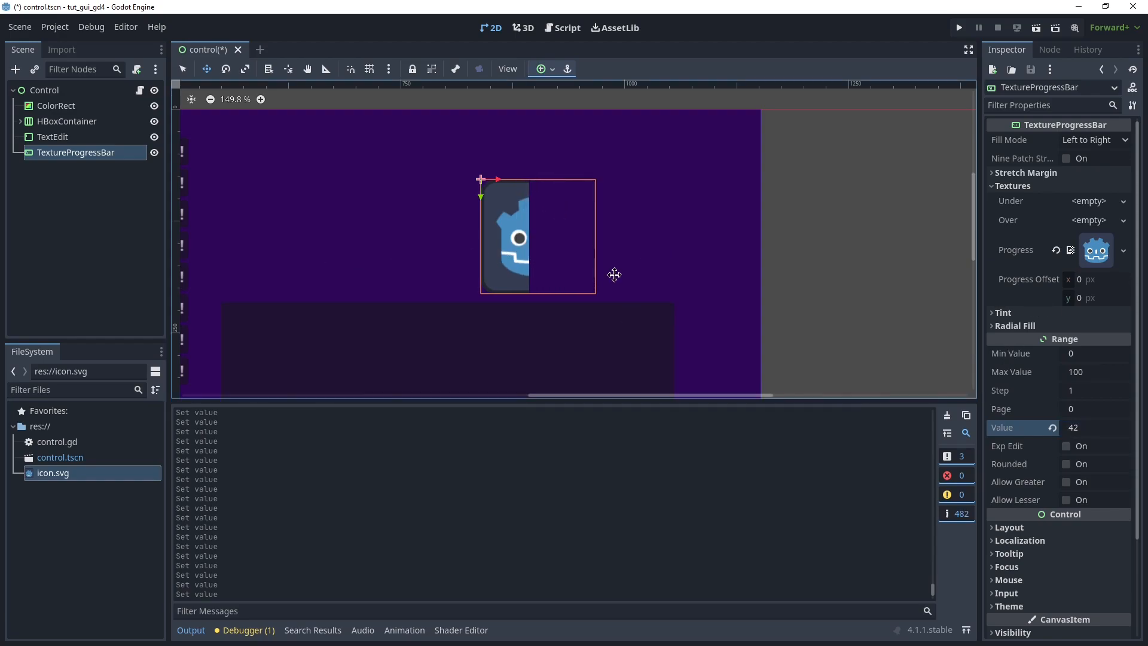
left_click(1036, 327)
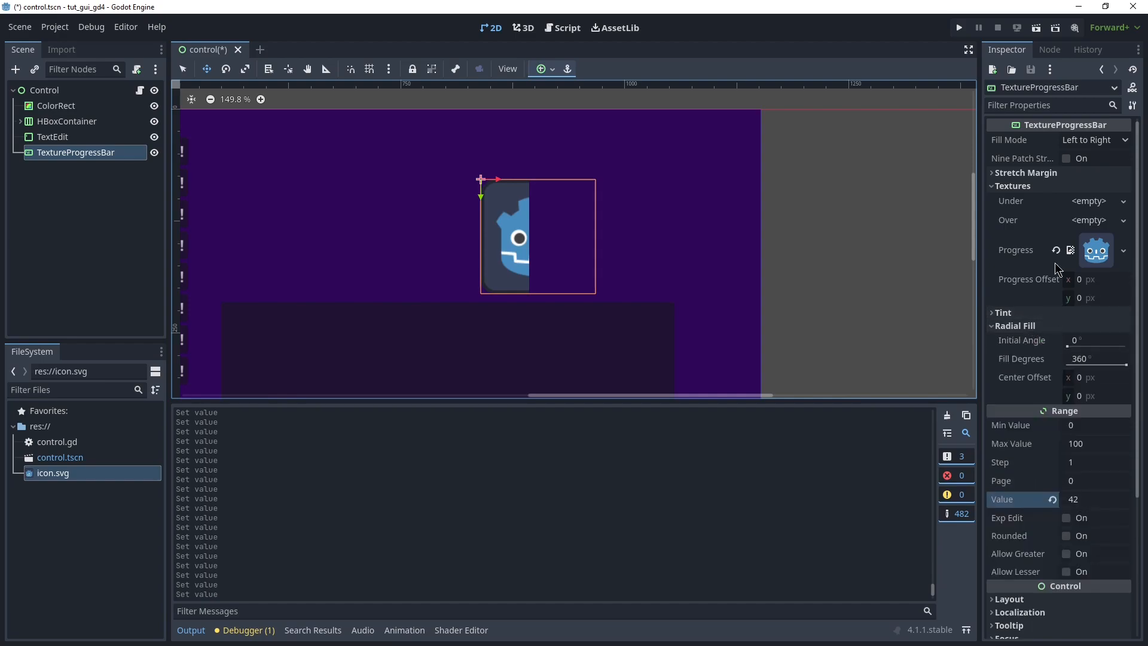
left_click(1047, 325)
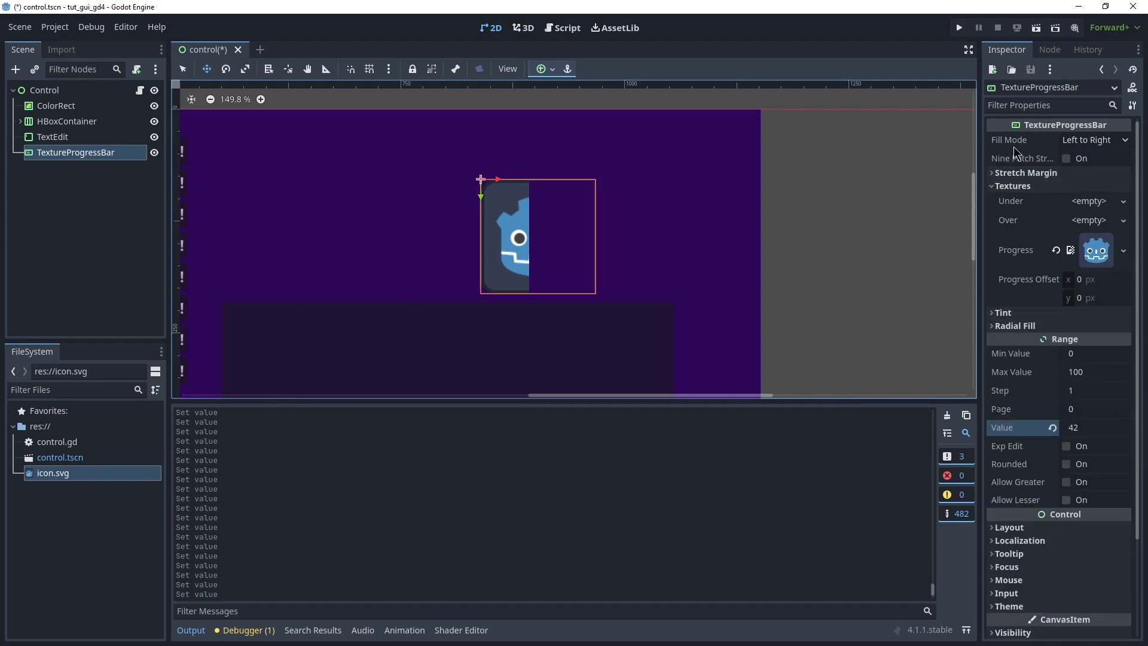
Try the Right to Left, Top to Bottom and Clockwise fill modes, and vary the Value in Clockwise mode, ending at 45
left_click(1085, 142)
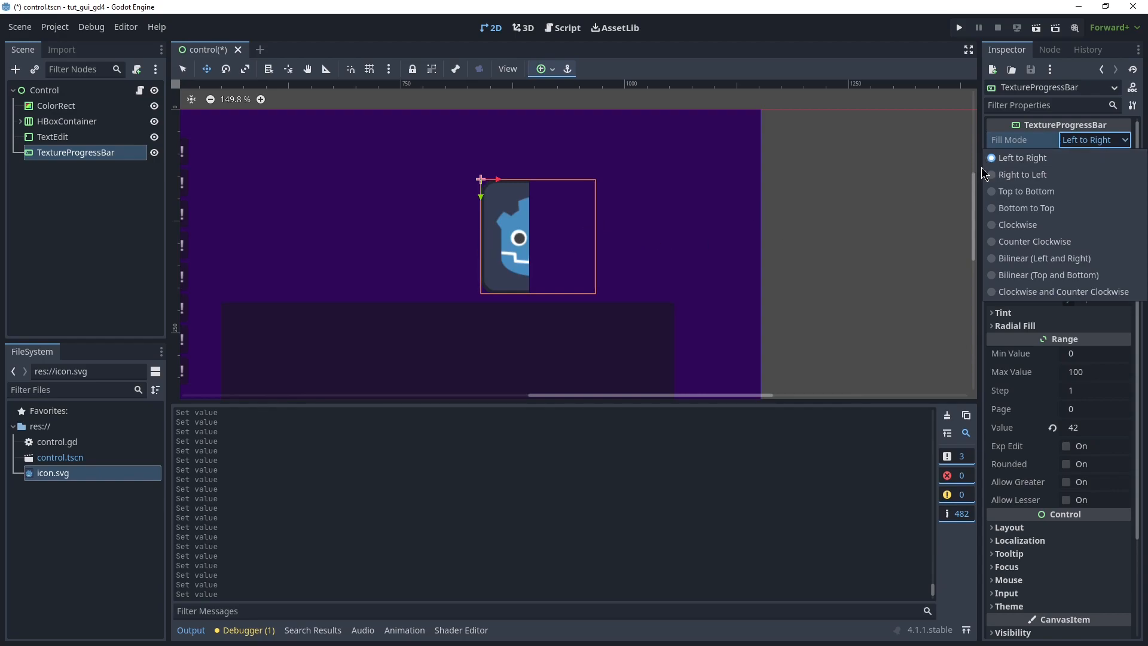
left_click(1010, 174)
left_click(1085, 142)
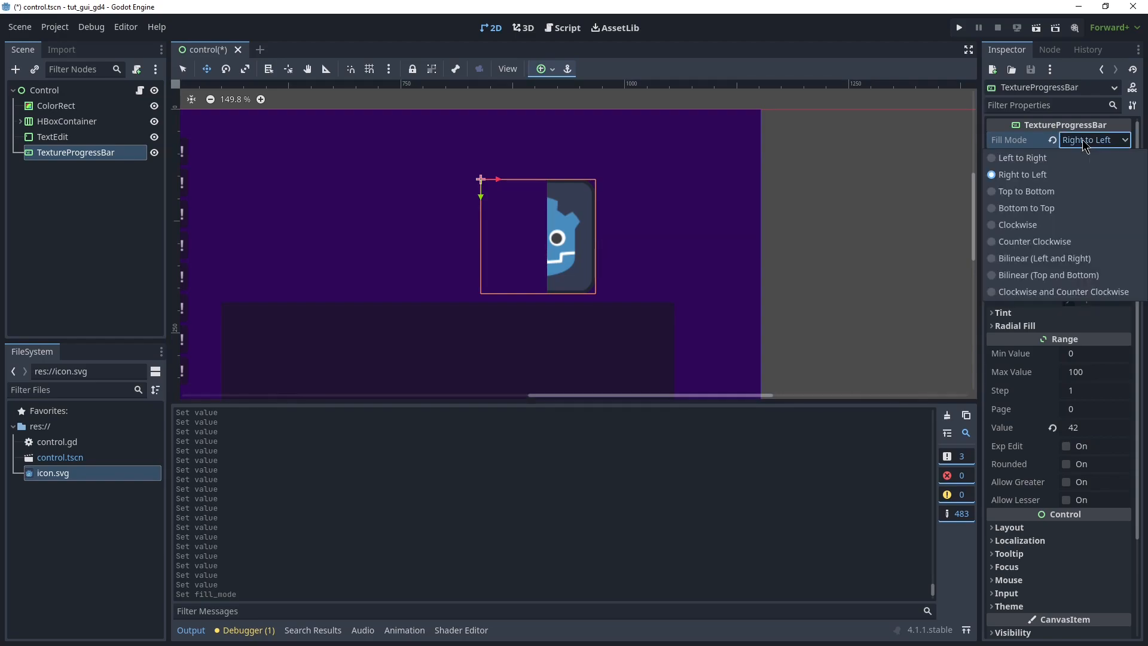
left_click(1026, 191)
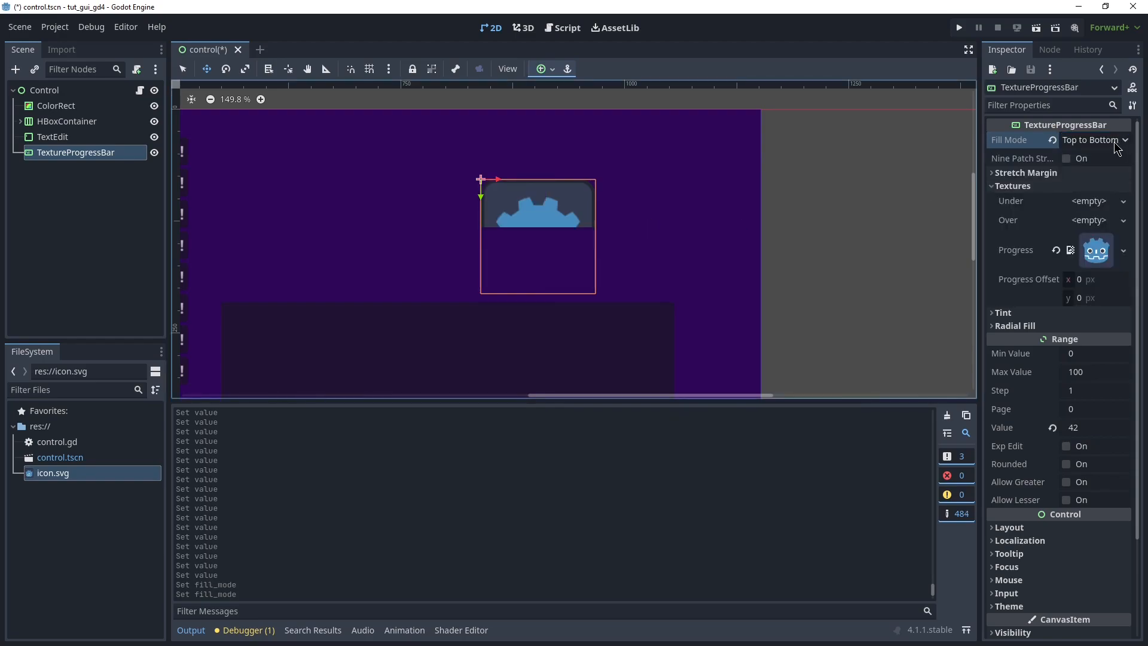
left_click(1116, 144)
left_click(1075, 231)
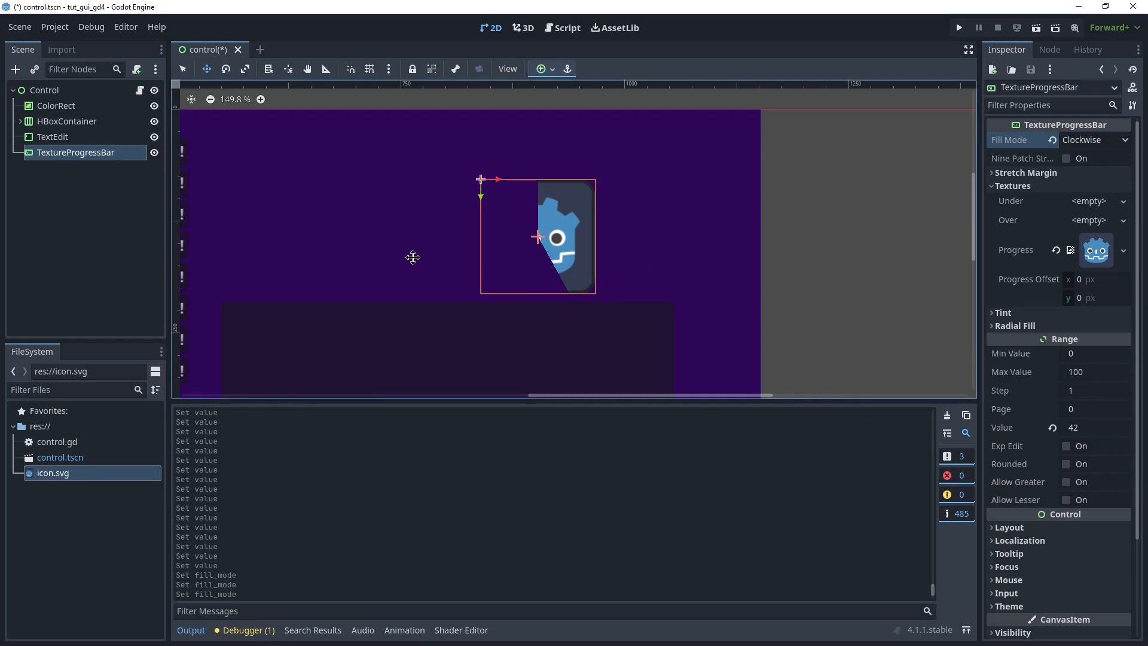
mouse_move(1085, 428)
left_mouse_down()
mouse_move(1118, 428)
mouse_move(1079, 428)
mouse_move(1103, 428)
left_mouse_up()
Try the Counter Clockwise and Bilinear (Left and Right) fill modes, and restore Left to Right with the Value at 50
left_click(1090, 141)
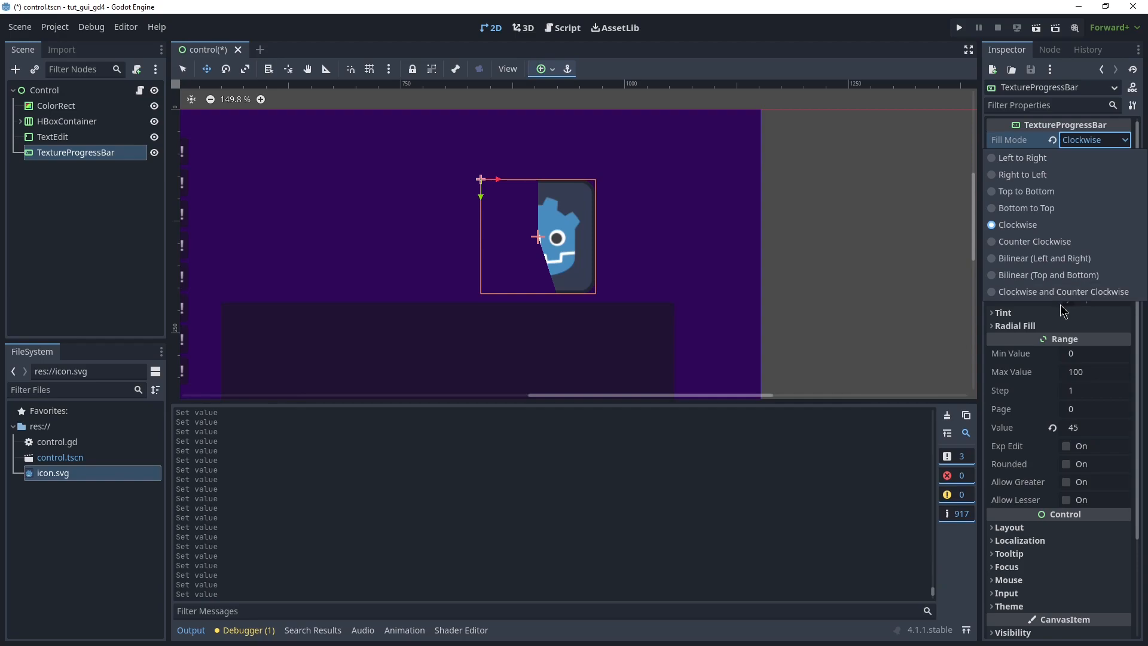
left_click(1034, 241)
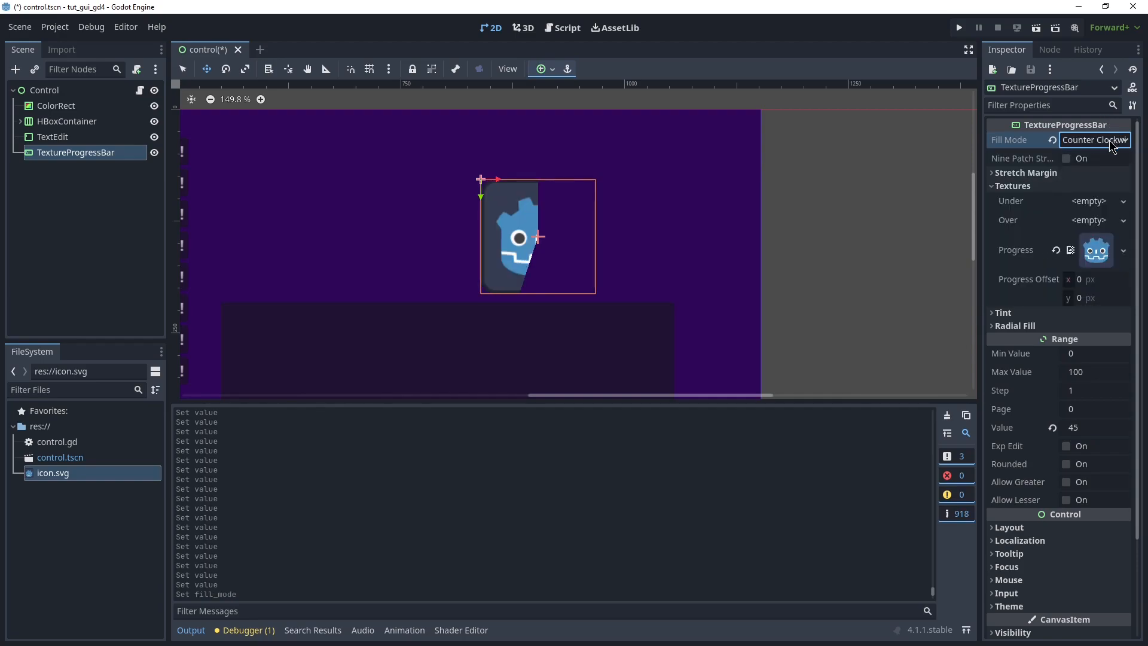
left_click(1111, 143)
left_click(1043, 258)
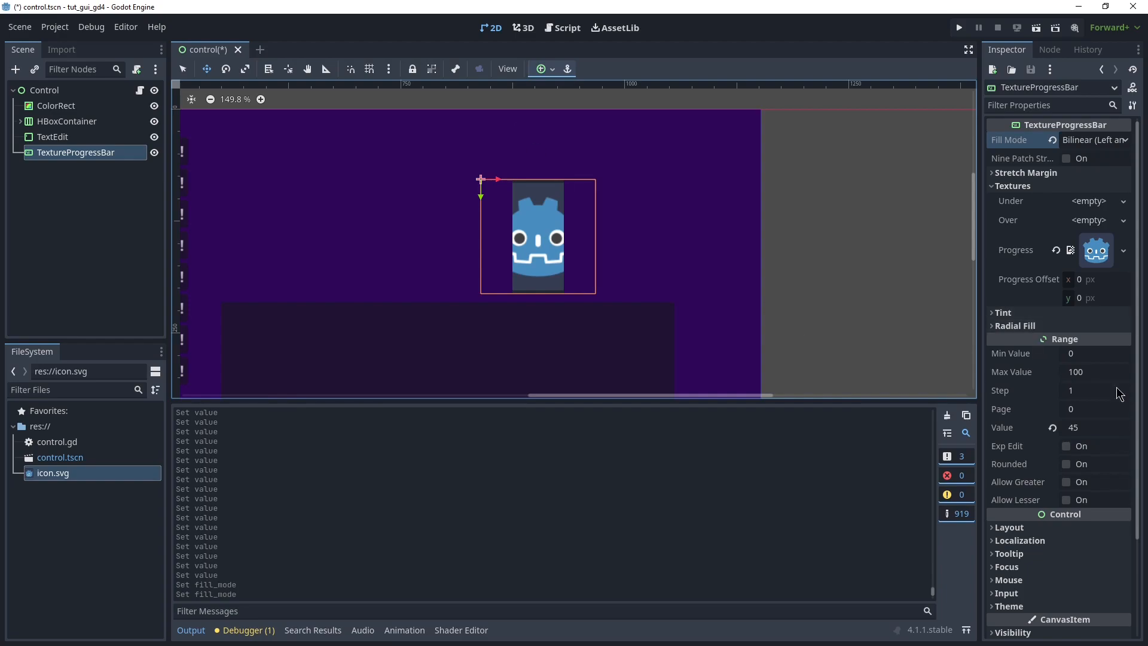
mouse_move(1071, 421)
left_mouse_down()
mouse_move(1083, 421)
mouse_move(1053, 420)
mouse_move(1070, 421)
left_mouse_up()
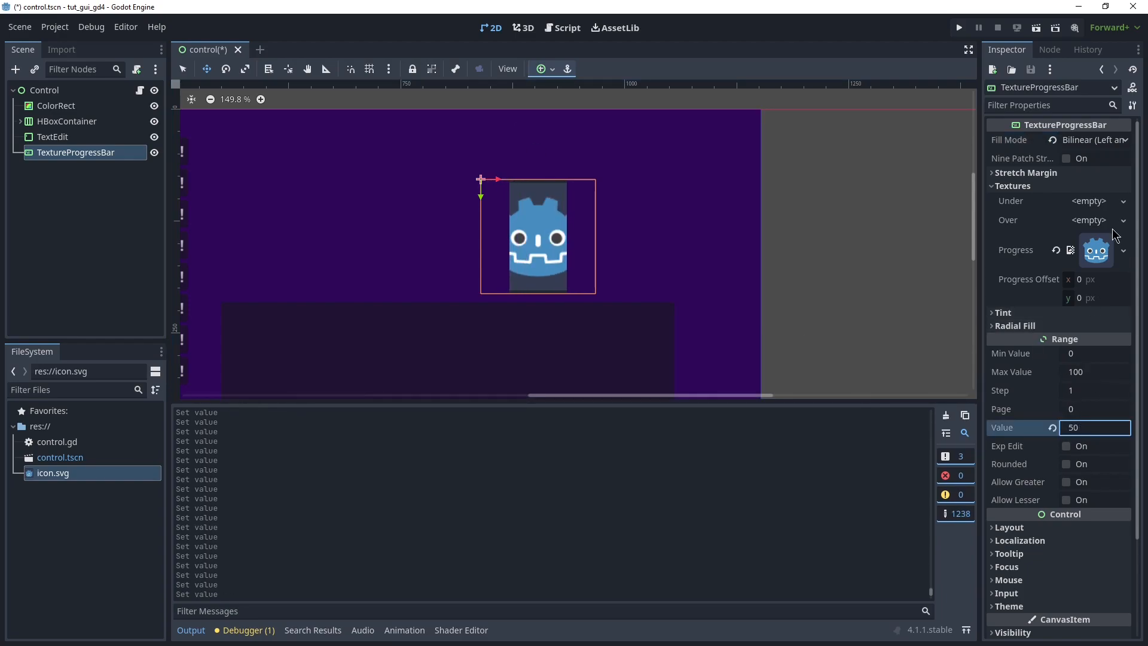
left_click(1052, 140)
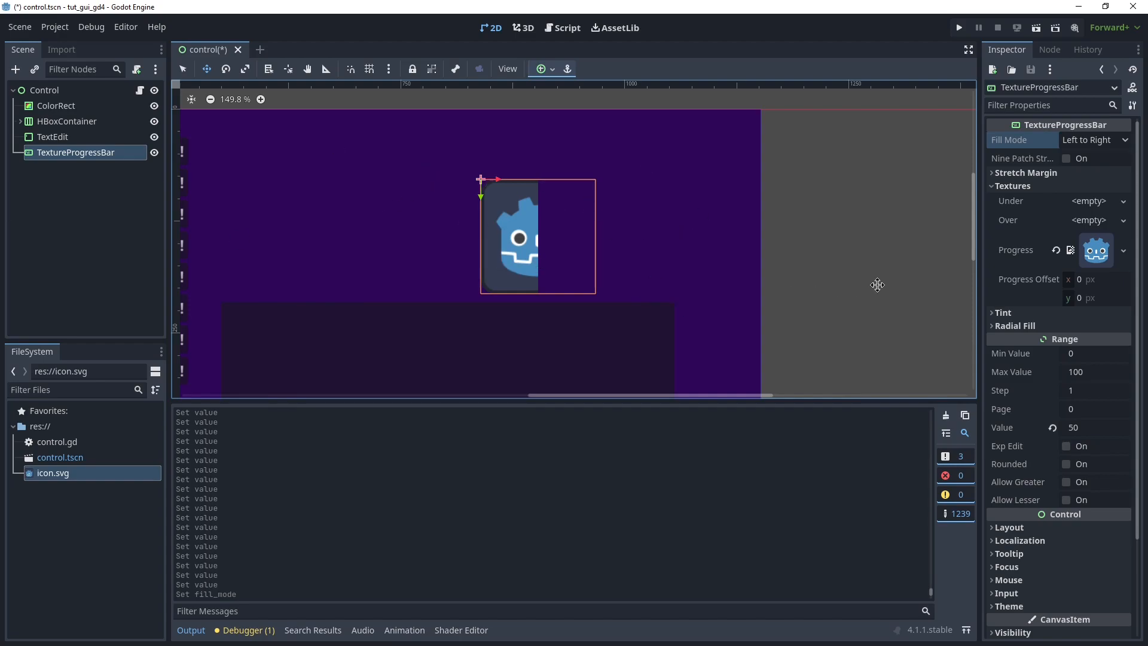
Move the TextureProgressBar to about (869, 65), above the text box, and reparent it to the HBoxContainer
scroll(797, 225, "down", 4)
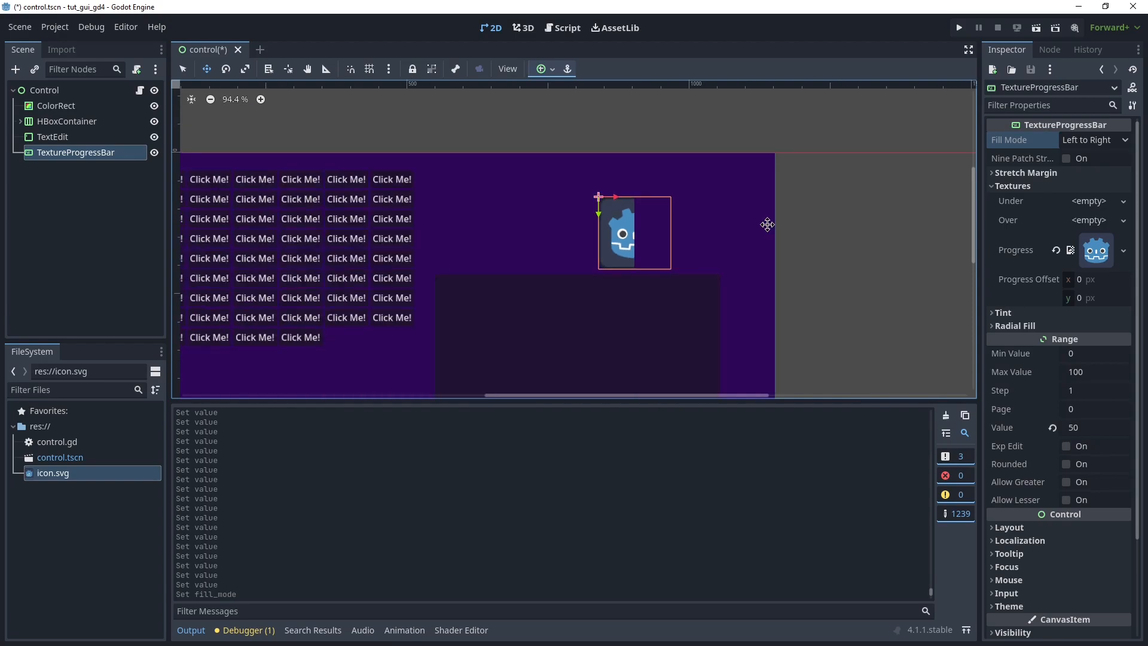
left_click(86, 137)
left_click(81, 154)
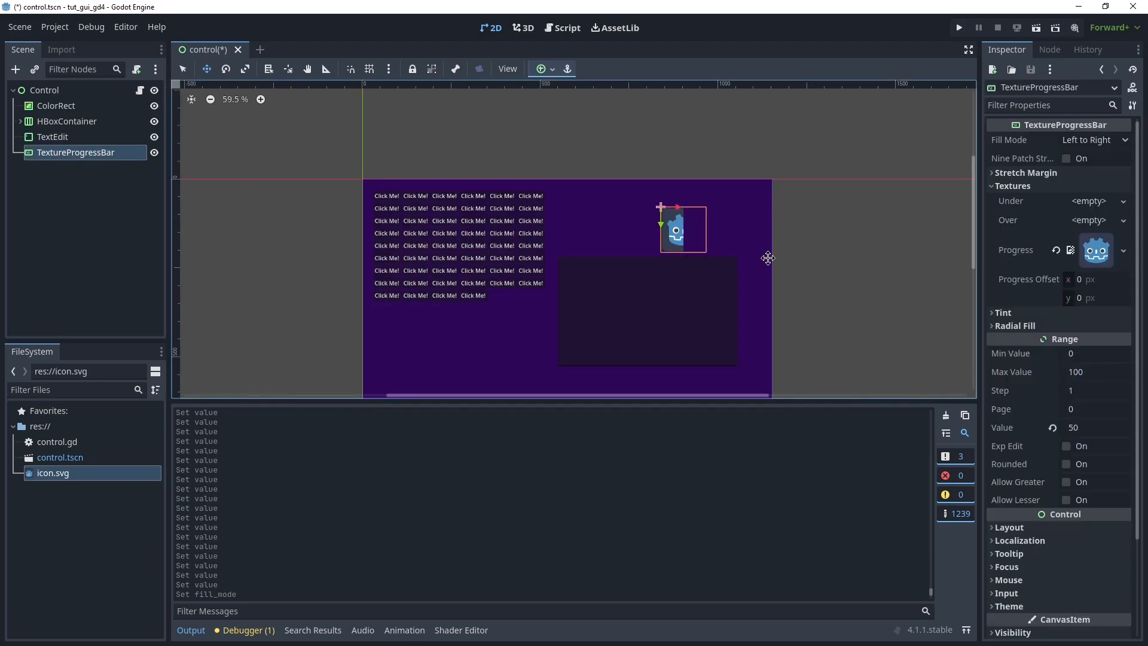
mouse_move(745, 252)
left_mouse_down()
mouse_move(215, 174)
mouse_move(70, 133)
mouse_move(801, 235)
mouse_move(748, 248)
left_mouse_up()
mouse_move(79, 154)
left_mouse_down()
mouse_move(68, 131)
mouse_move(89, 140)
left_mouse_up()
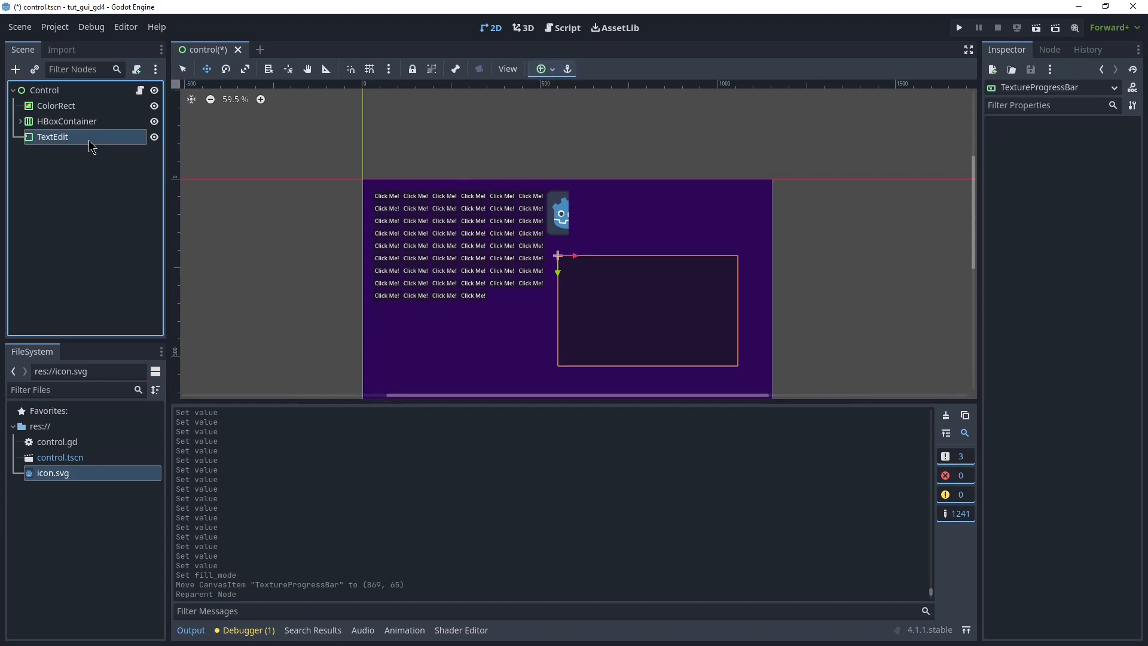
Move the TextureProgressBar into the GridContainer between Button51 and Button52 and inspect the resulting button grid layout
left_click(49, 119)
left_click(51, 107)
left_click(24, 122)
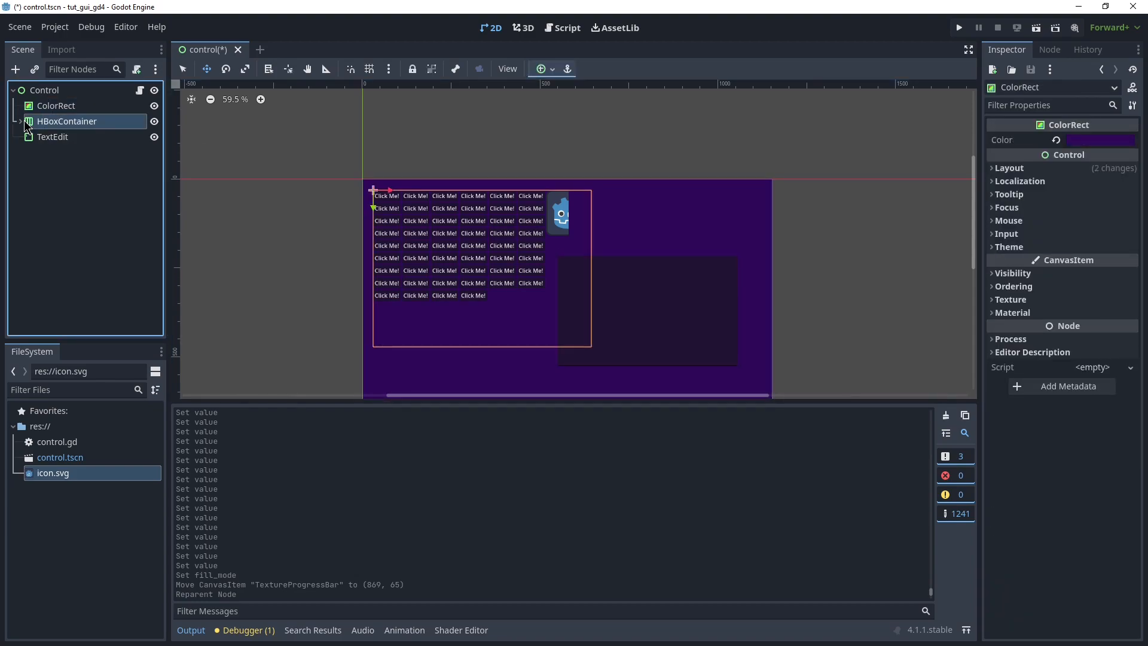
left_click(21, 121)
scroll(87, 139, "down", 10)
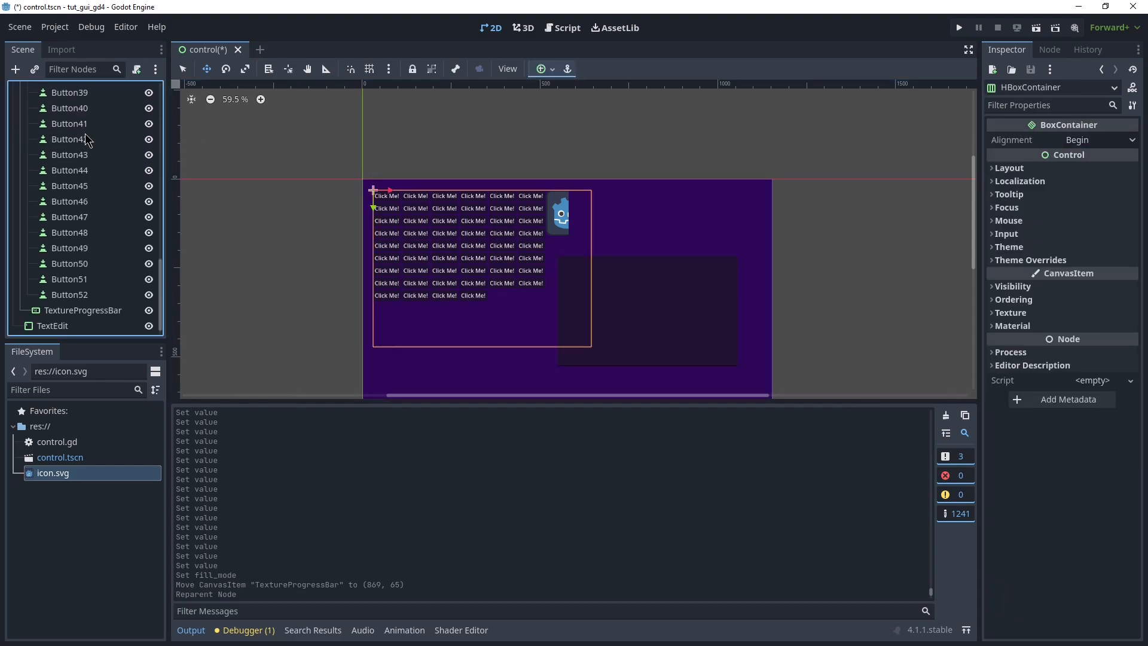
left_click(49, 312)
left_click_drag(48, 320, 61, 293)
scroll(502, 328, "up", 4)
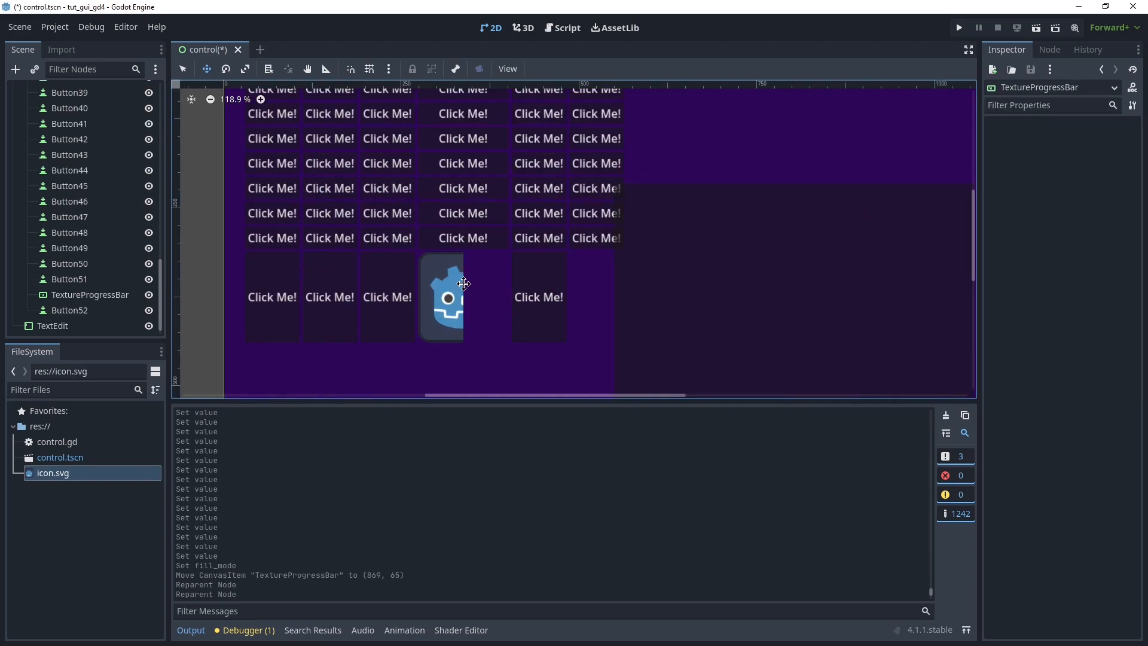
scroll(399, 340, "down", 4)
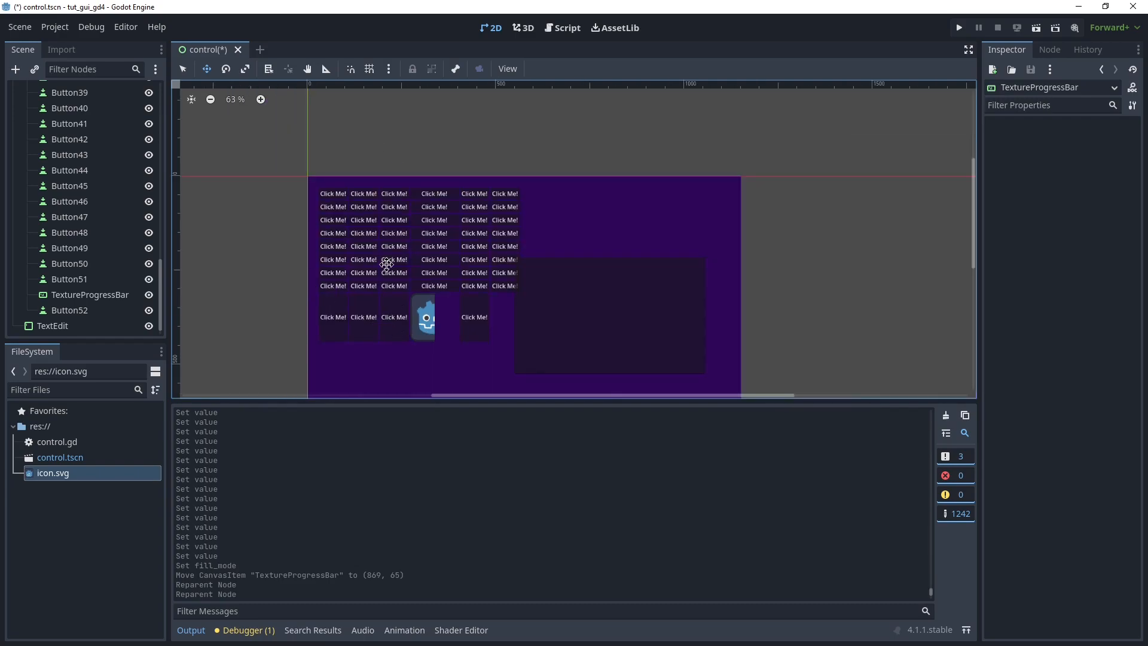
scroll(70, 192, "up", 20)
scroll(73, 192, "down", 20)
Reparent the TextureProgressBar from the GridContainer back to the Control root and move it to about (563, 43)
left_click(65, 298)
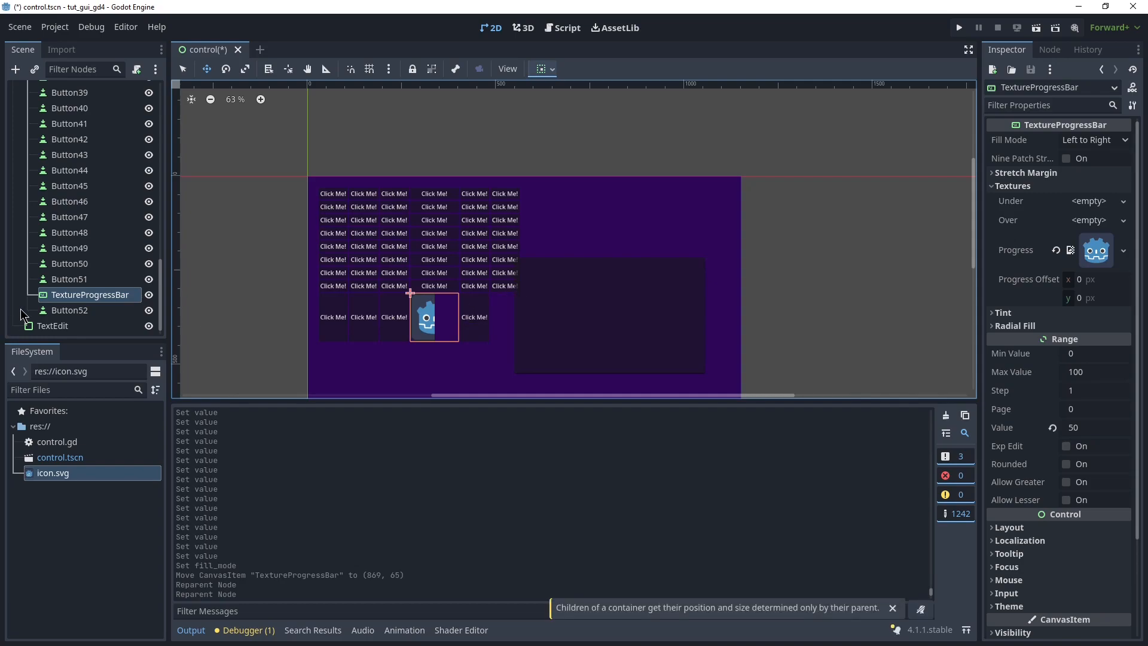
left_click_drag(65, 298, 57, 330)
left_click_drag(515, 237, 632, 133)
Start adding a child node to the Control root and browse the node types under Viewport and Window
left_click(21, 126)
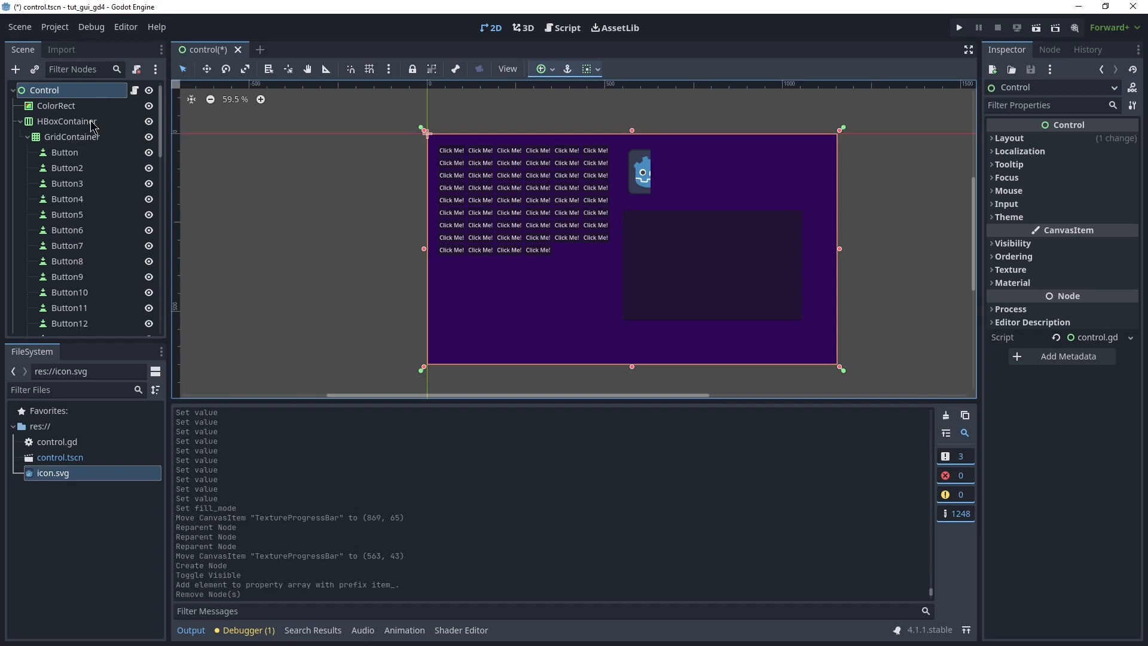
right_click(86, 97)
left_click(131, 129)
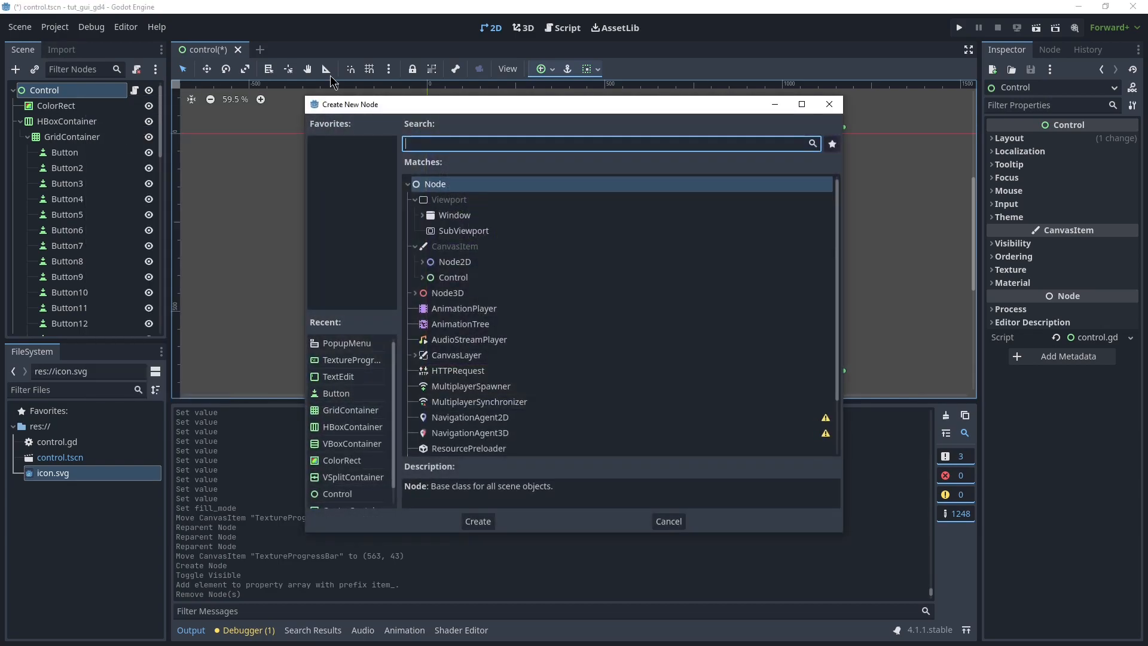
left_click(440, 205)
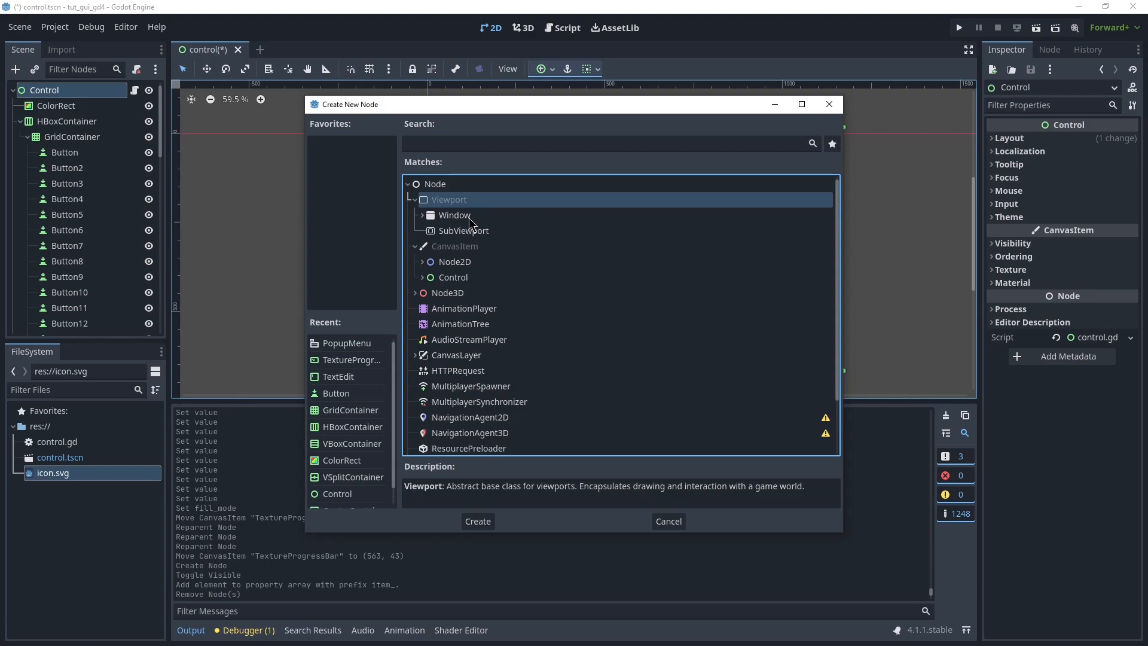
left_click(469, 217)
left_click(423, 215)
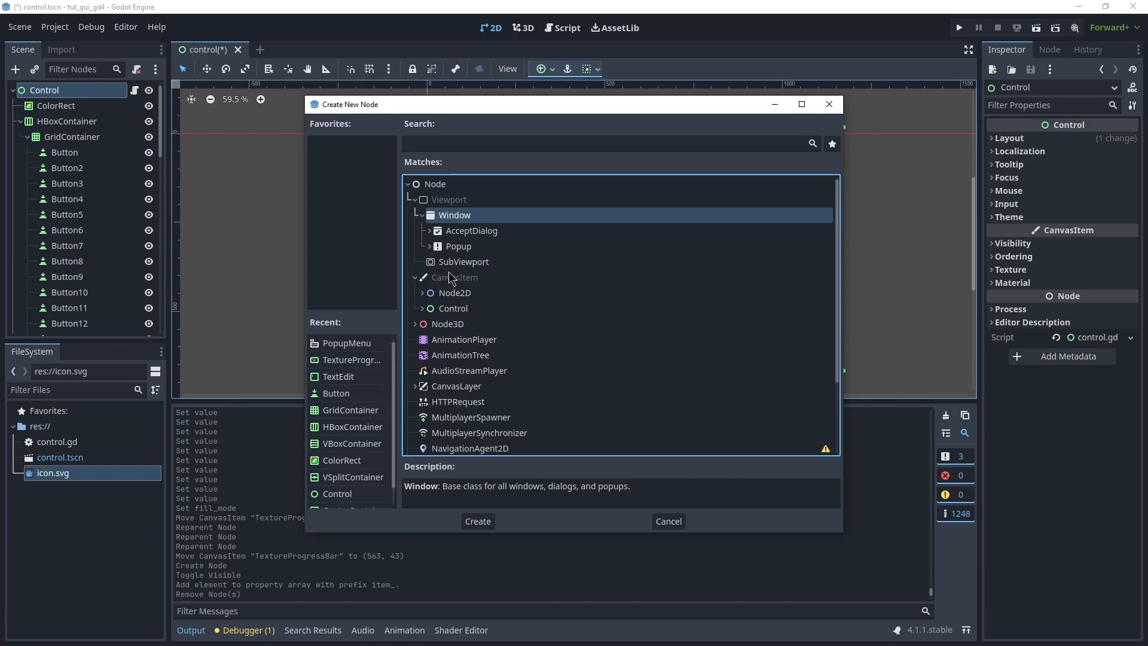
Add a FileDialog node under the Control root and make it visible in the 2D viewport
left_click(459, 249)
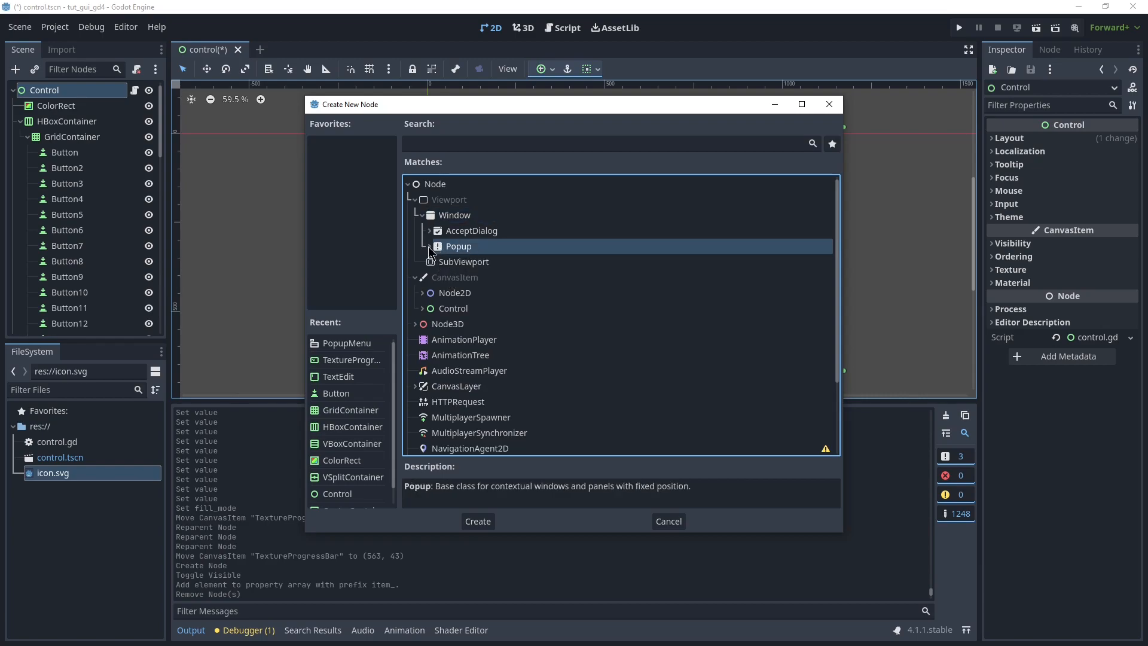
left_click(429, 247)
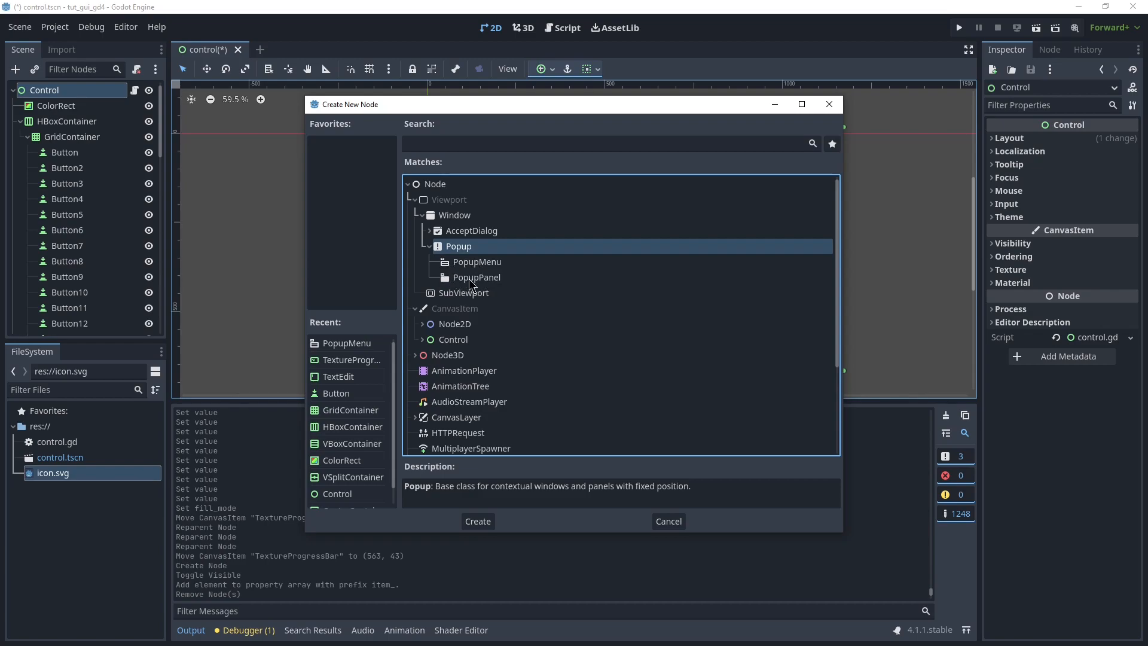
left_click(470, 237)
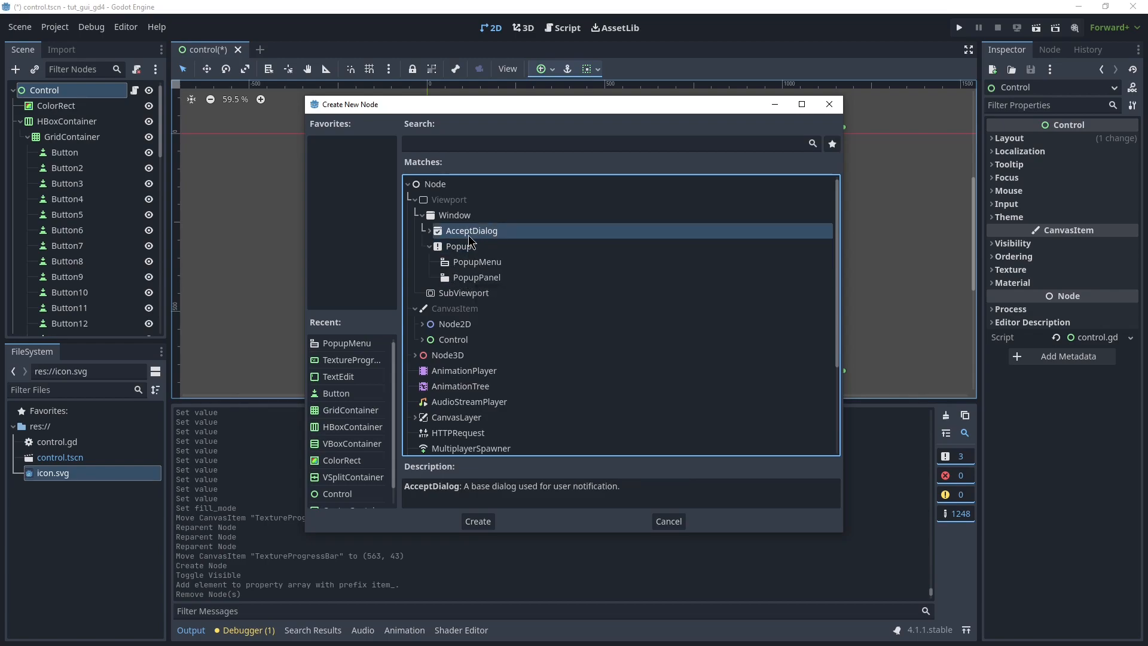
left_click(430, 232)
left_click(437, 246)
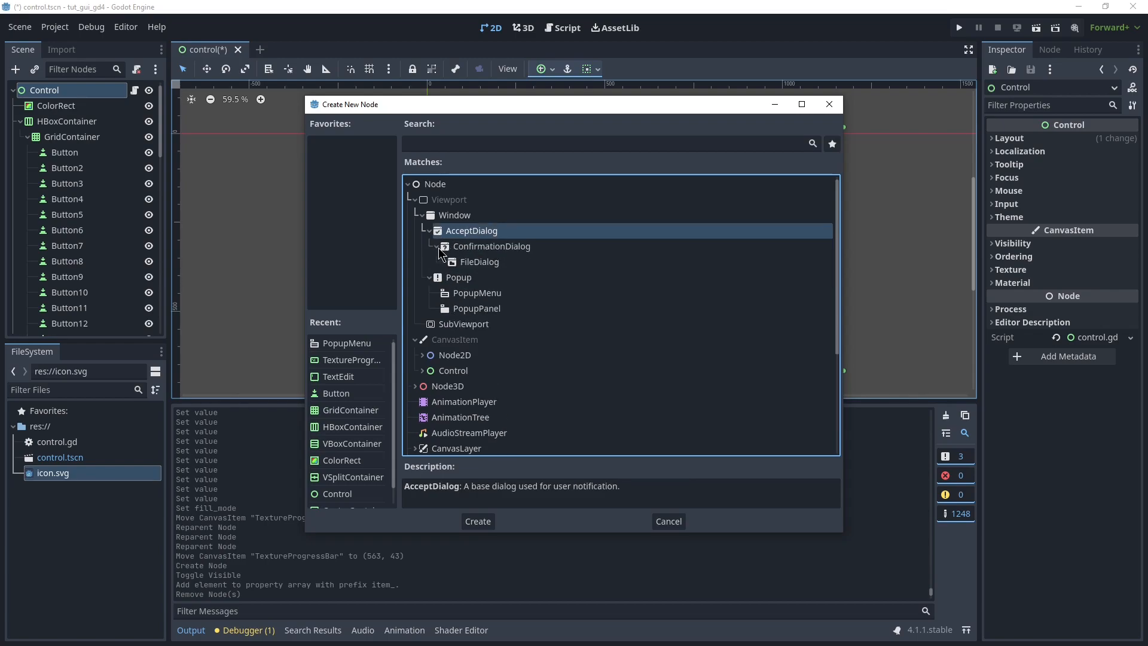
left_click(479, 263)
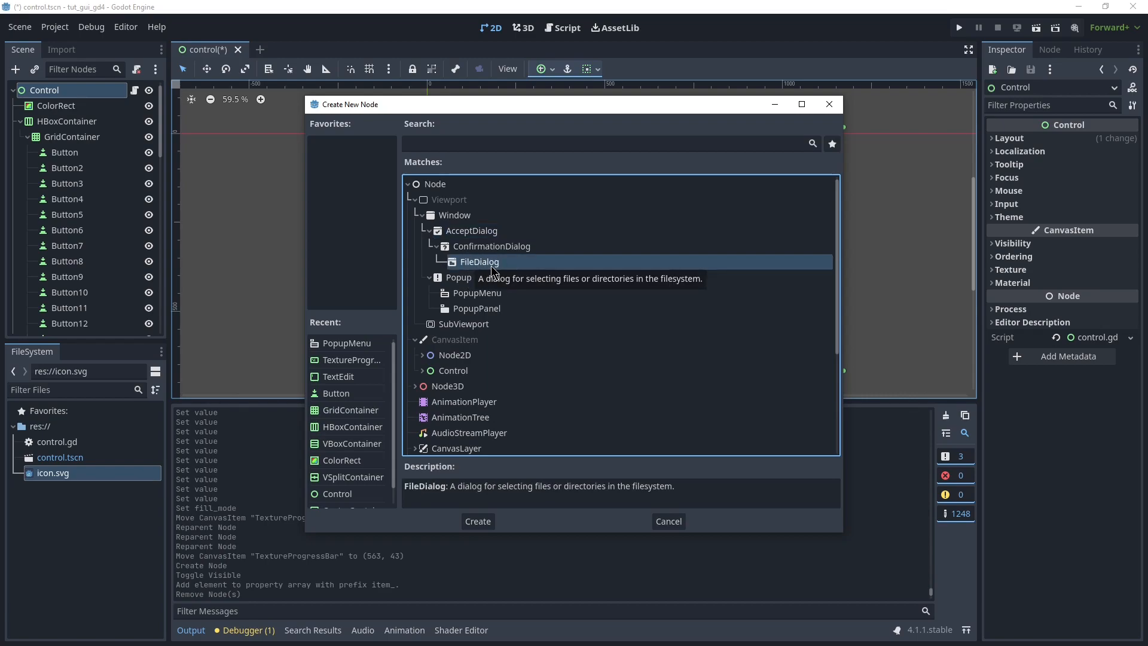
double_click(492, 270)
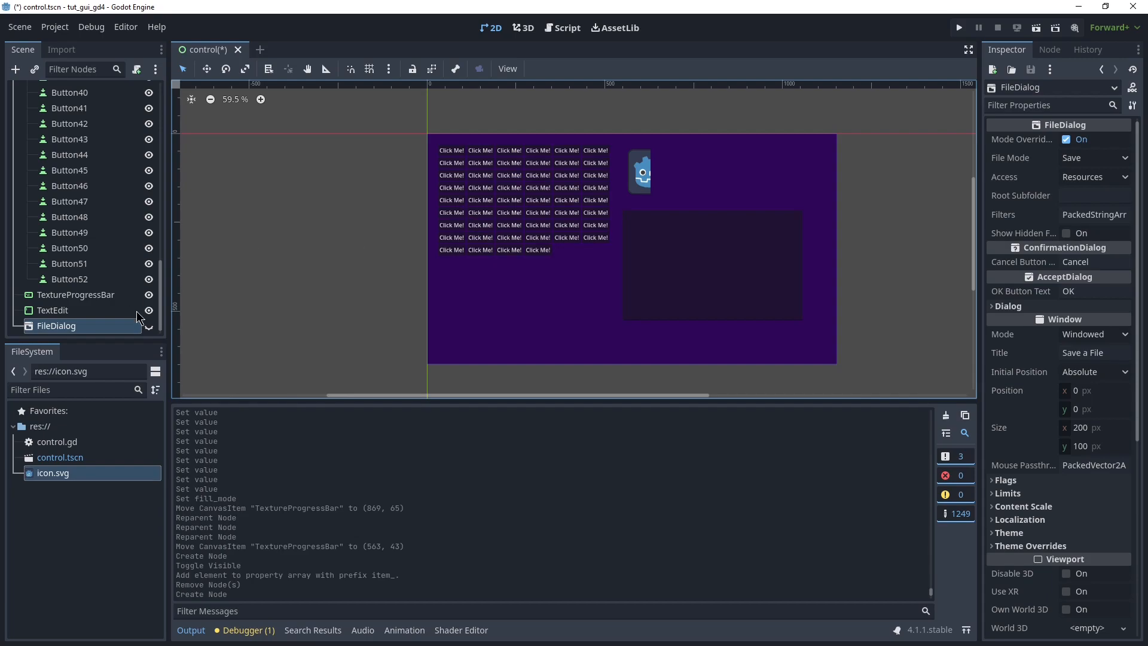
left_click(148, 326)
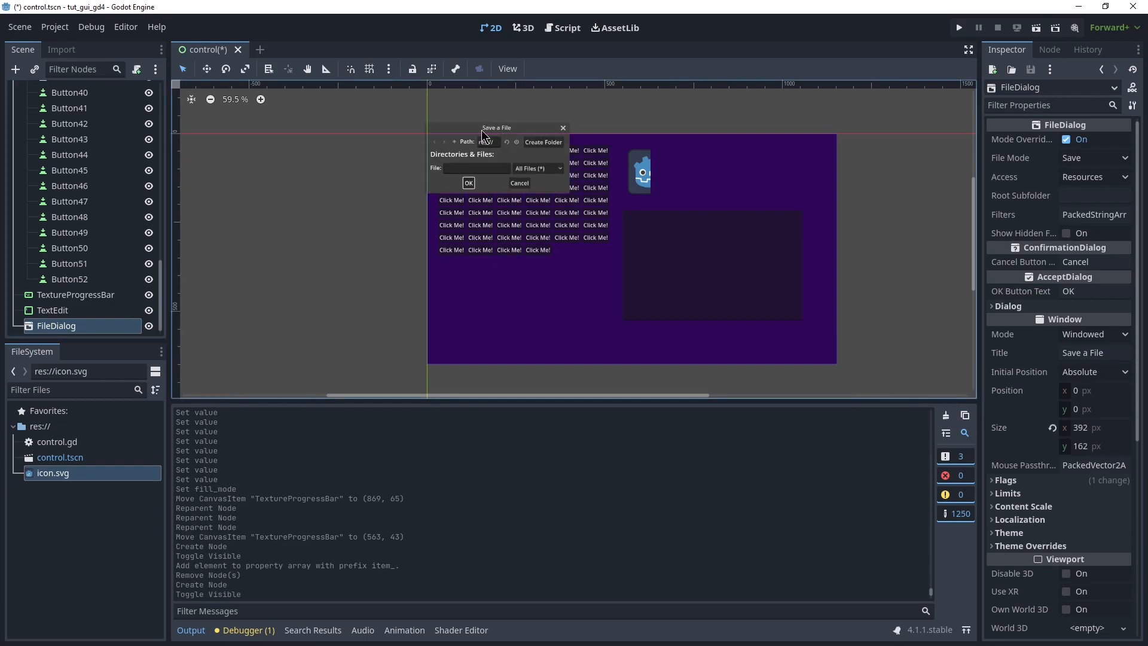
scroll(448, 118, "up", 5)
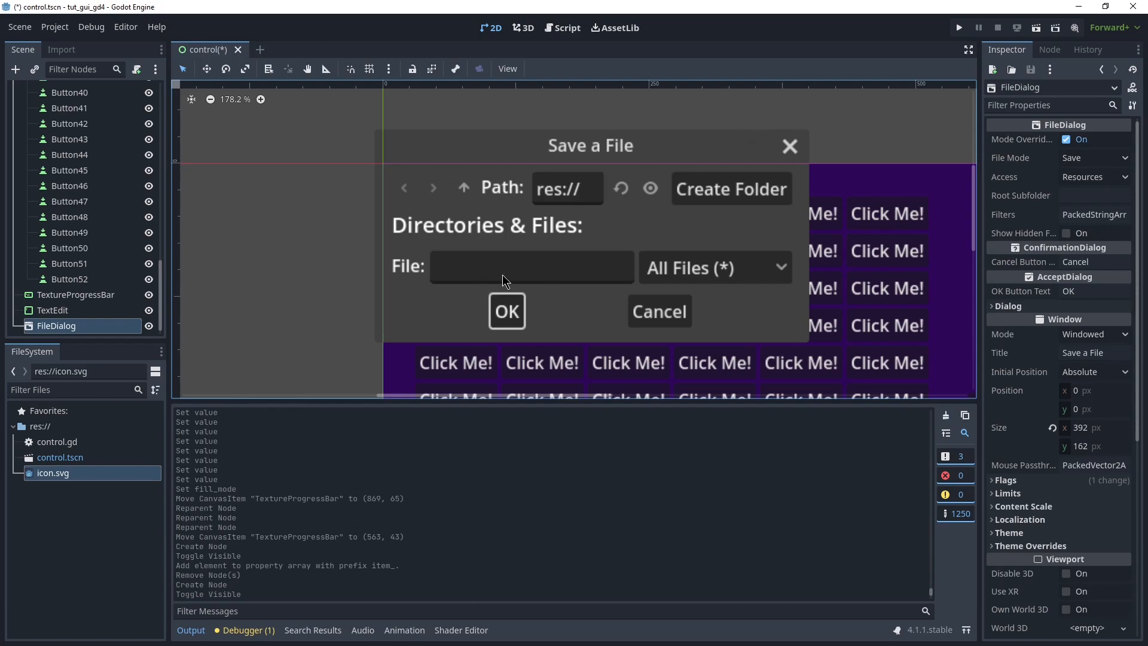
Examine the signals offered by the FileDialog node, including dir_selected and files_selected
left_click(1050, 50)
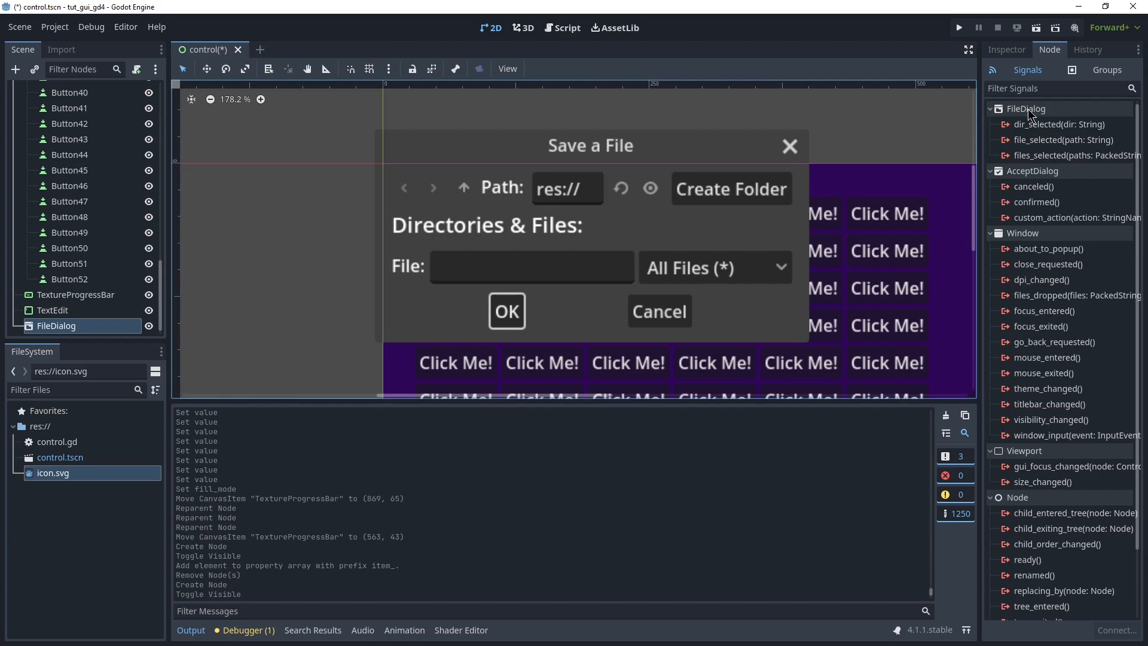
left_click(1046, 125)
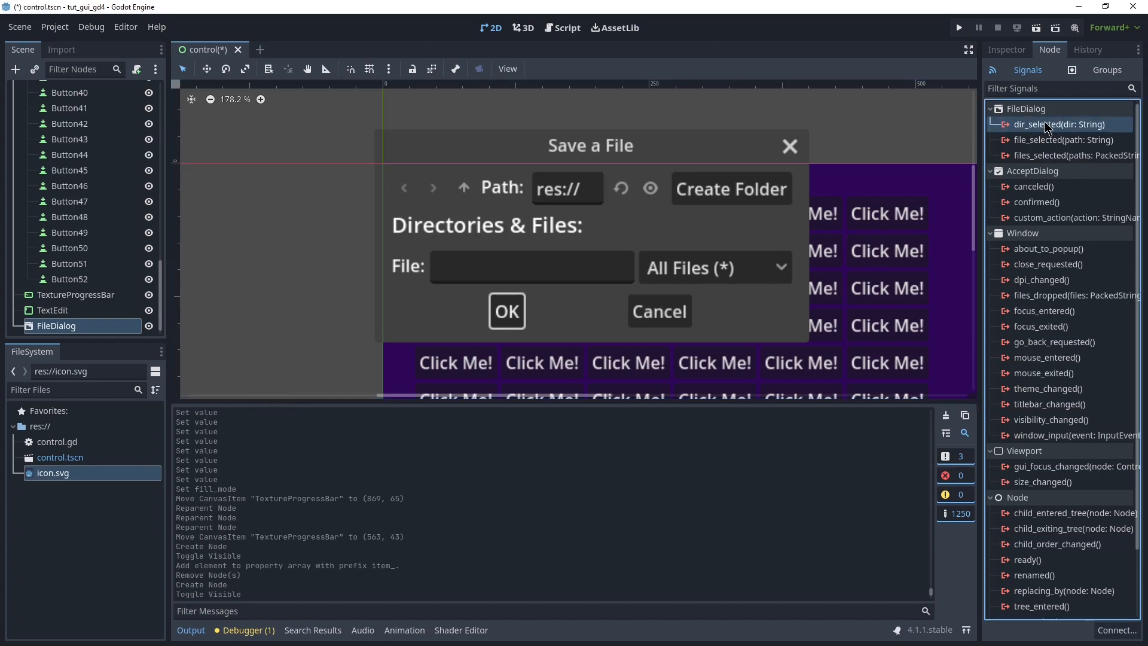
left_click(1070, 156)
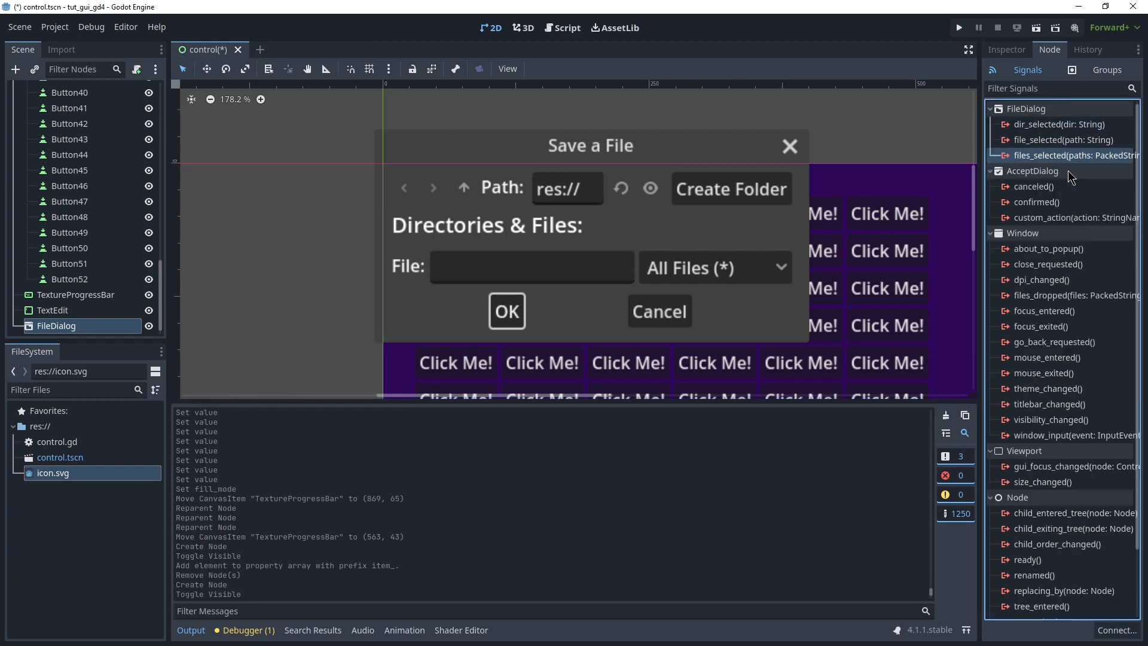
scroll(811, 171, "down", 4)
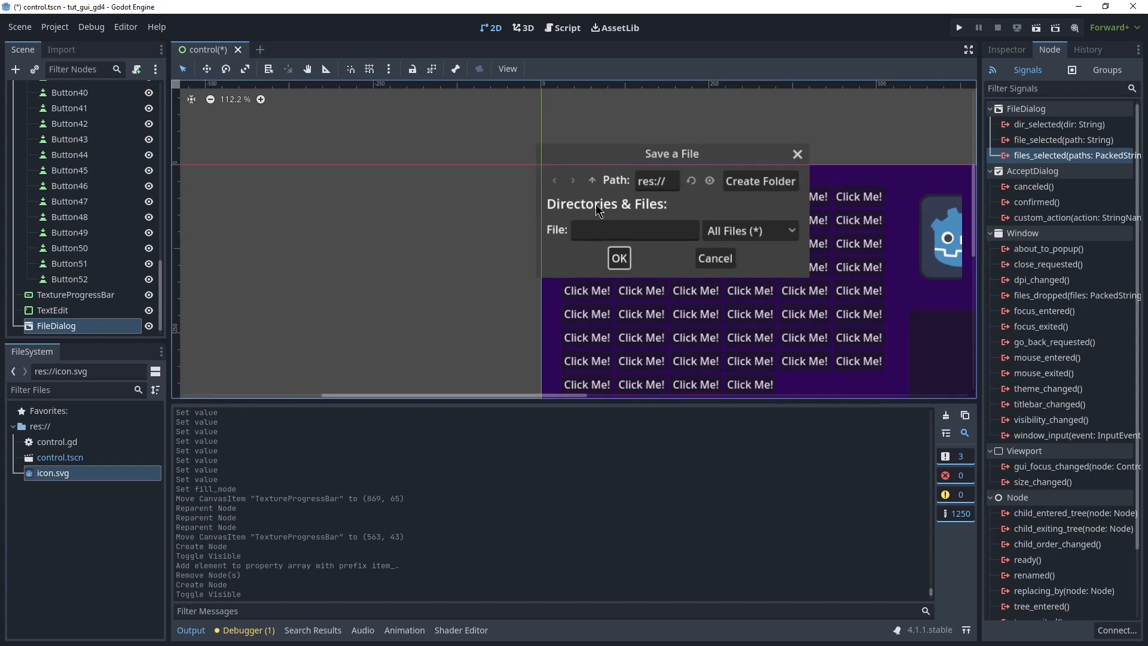
scroll(595, 204, "down", 6)
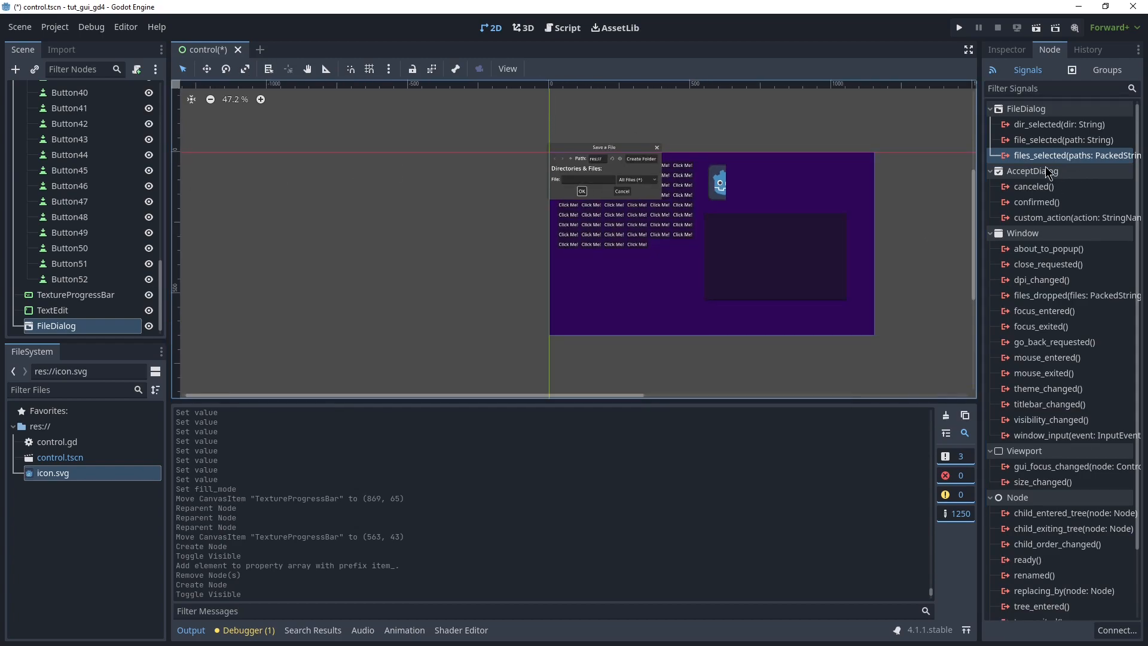
Examine the FileDialog's properties, including the available File Mode and Access options
left_click(1007, 50)
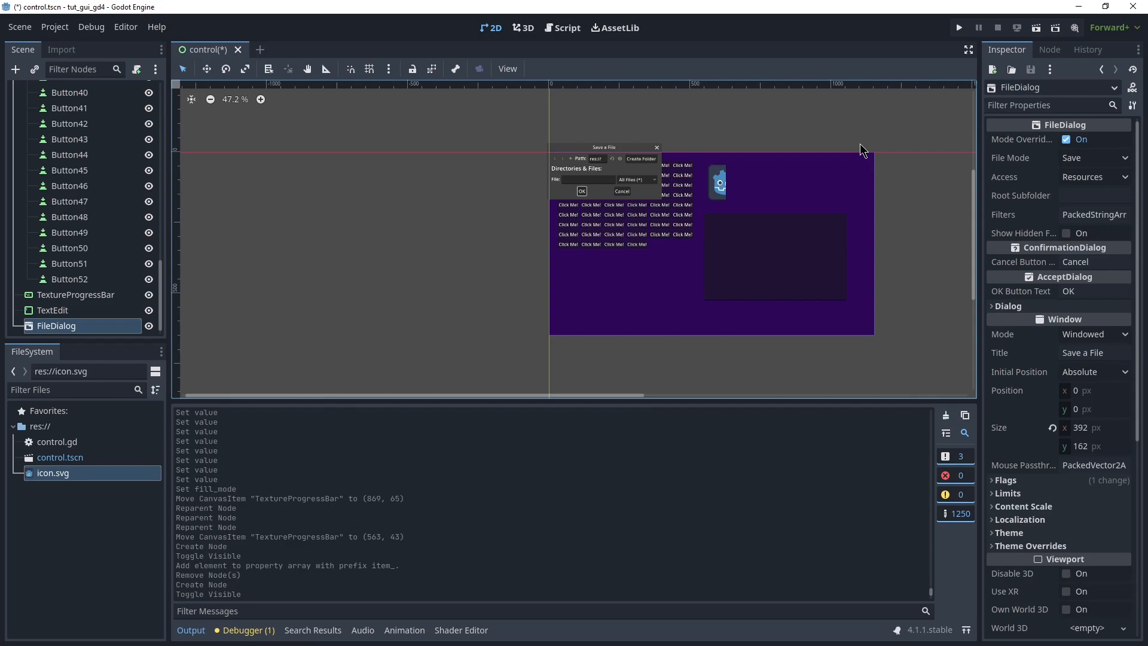
scroll(859, 144, "up", 6)
scroll(527, 157, "down", 7)
scroll(593, 322, "up", 6)
scroll(569, 244, "down", 4)
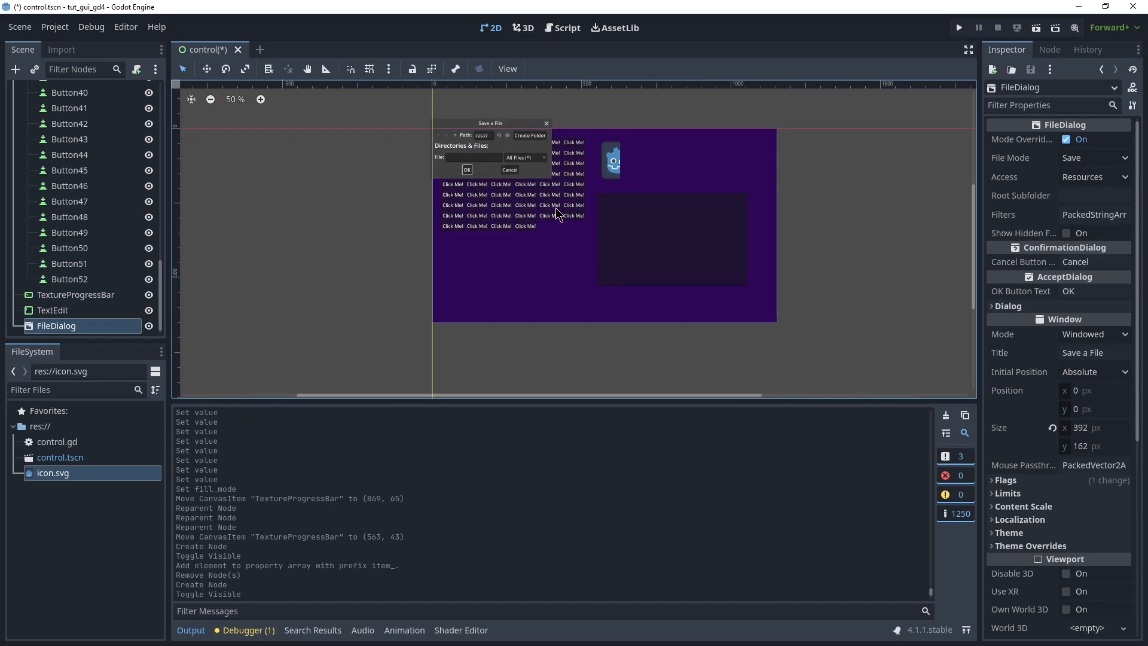
scroll(556, 218, "up", 3)
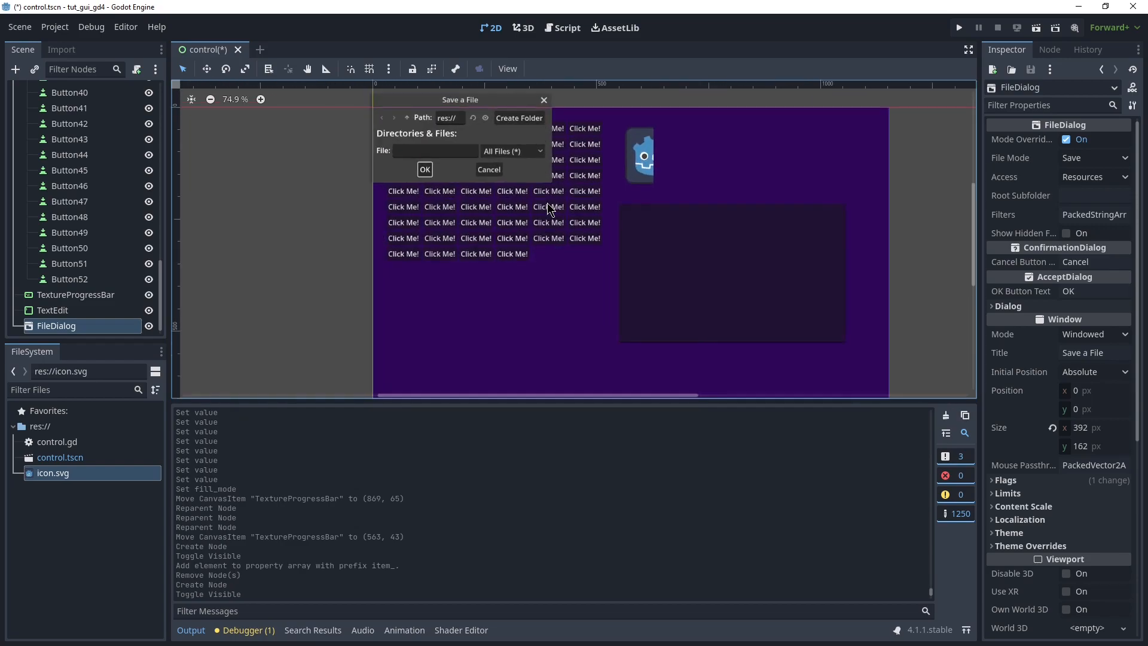
scroll(572, 150, "down", 1)
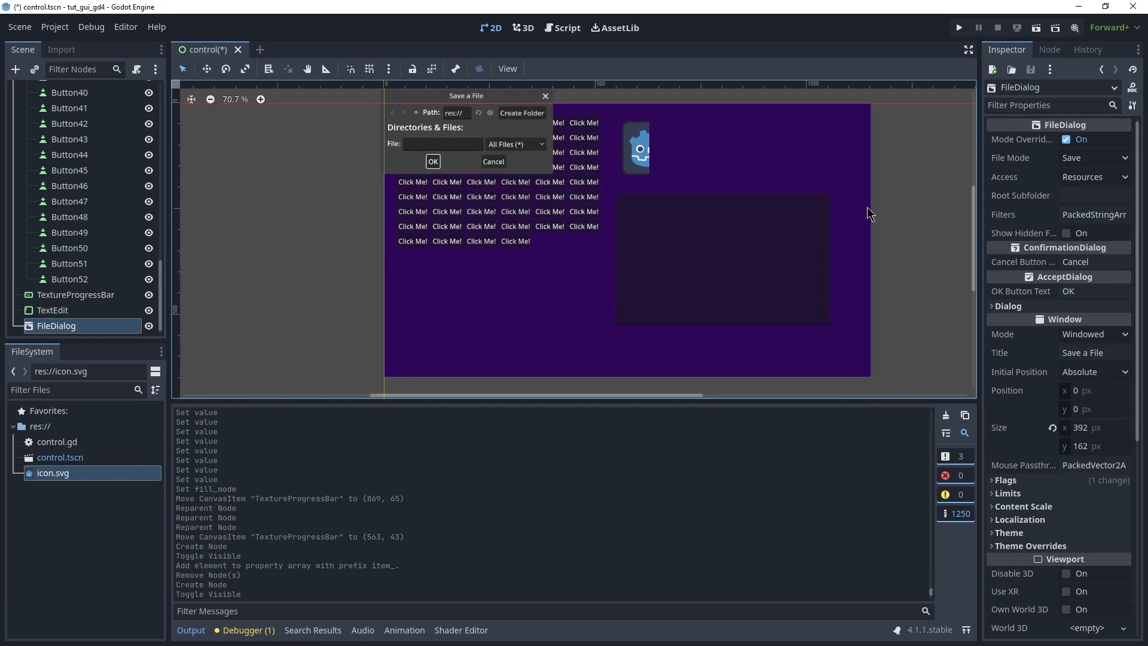
left_click(1081, 160)
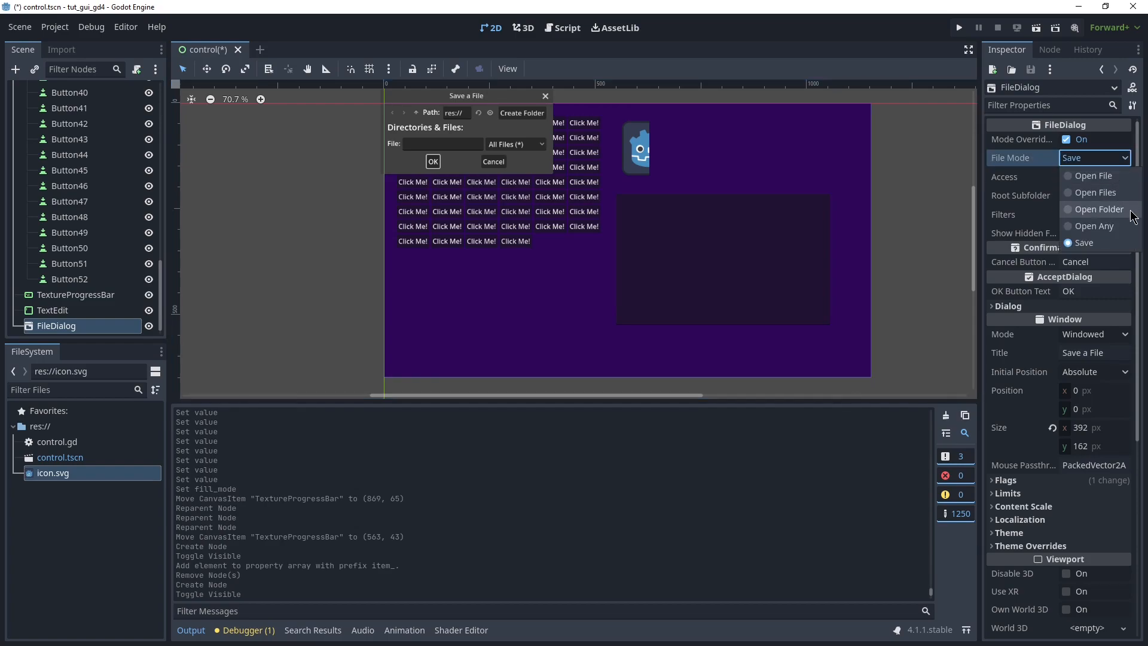
left_click(1052, 177)
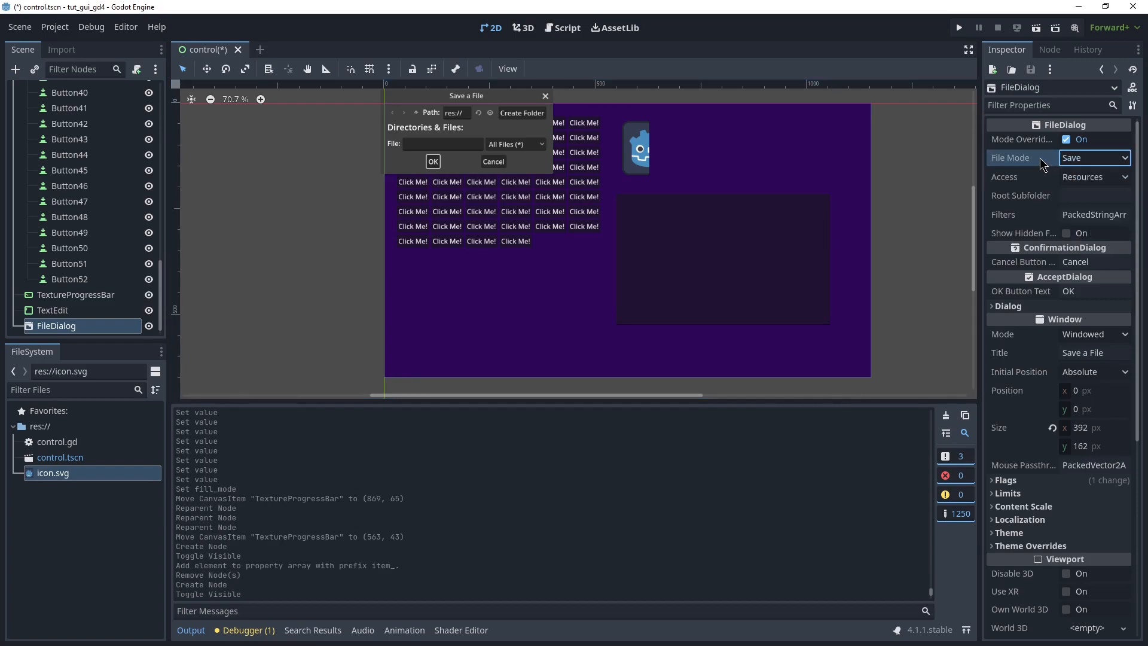
left_click(1096, 180)
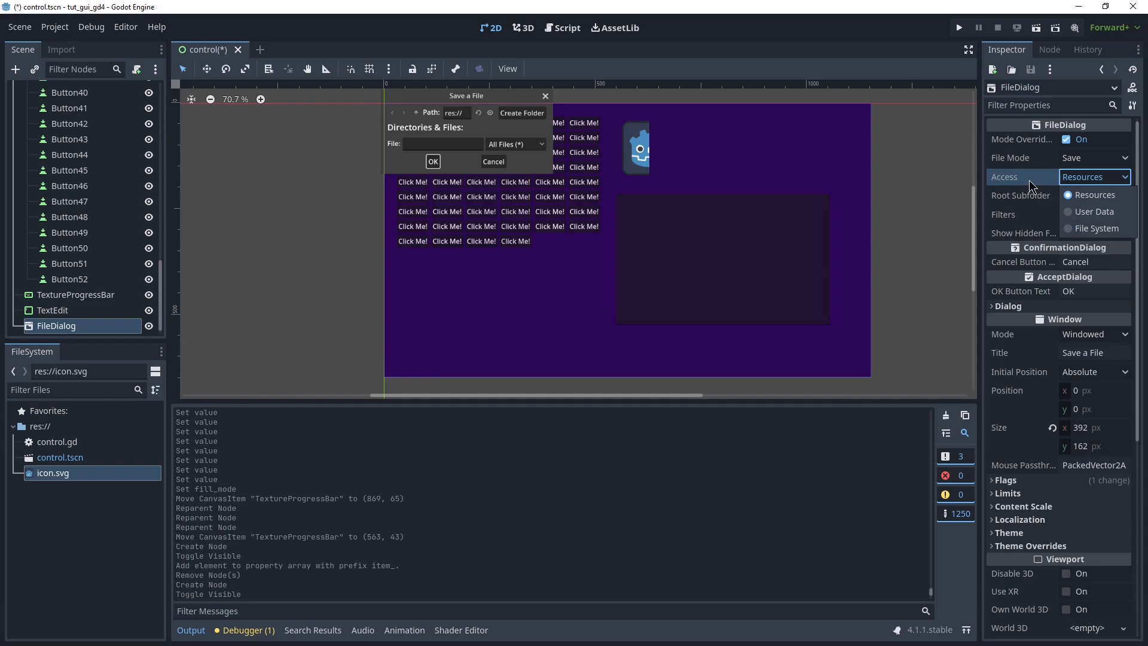
left_click(1087, 169)
scroll(1059, 257, "down", 5)
scroll(1061, 257, "up", 5)
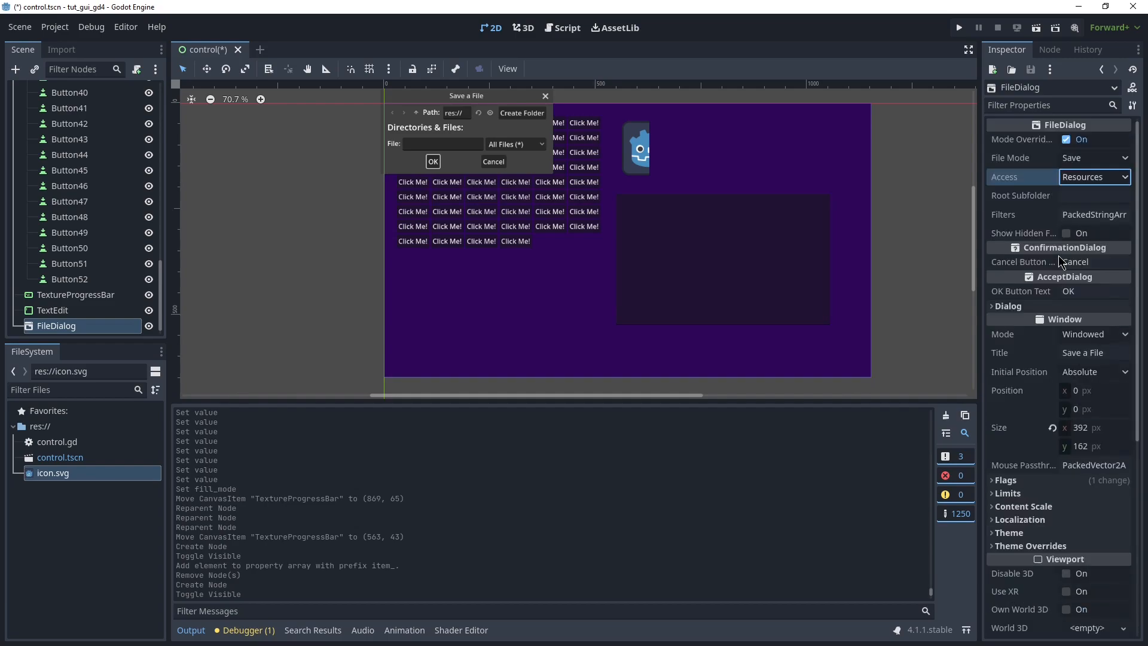
mouse_move(1020, 162)
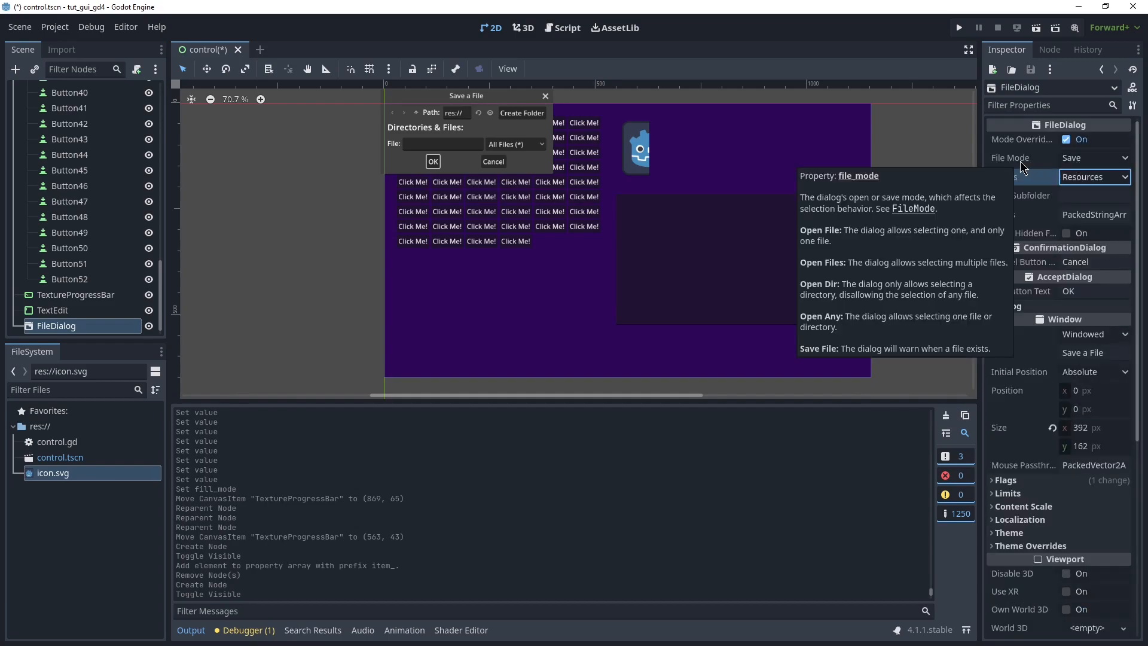
Delete the FileDialog node from the scene
left_click(96, 311)
left_click(73, 329)
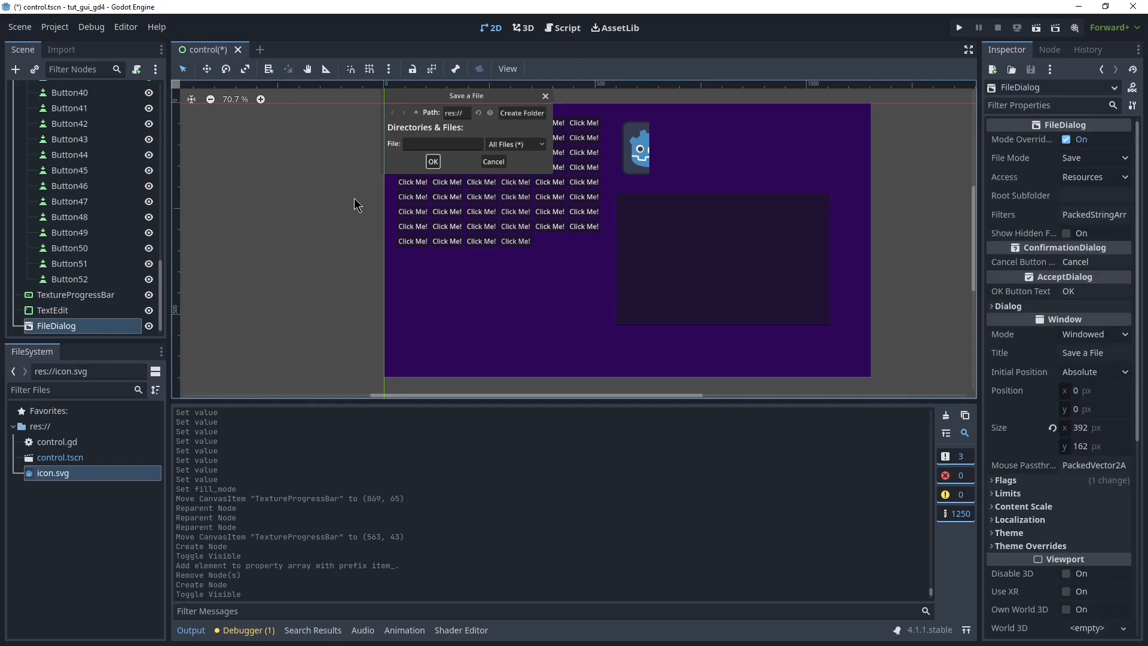
key("Delete")
key("Return")
scroll(89, 268, "up", 10)
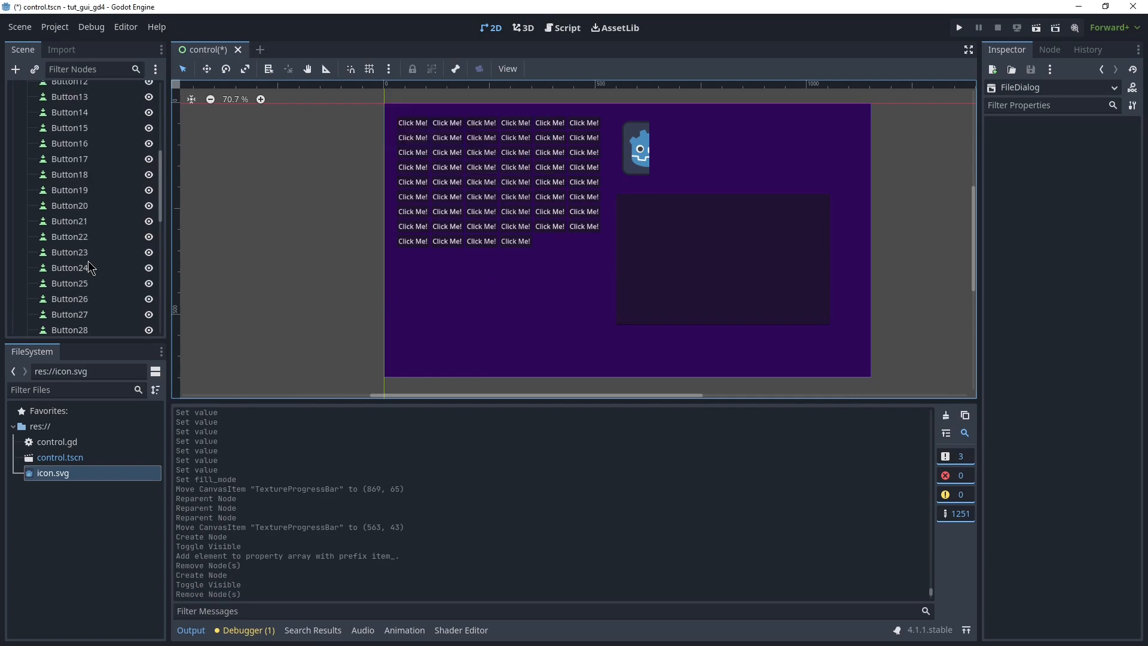
left_click(70, 93)
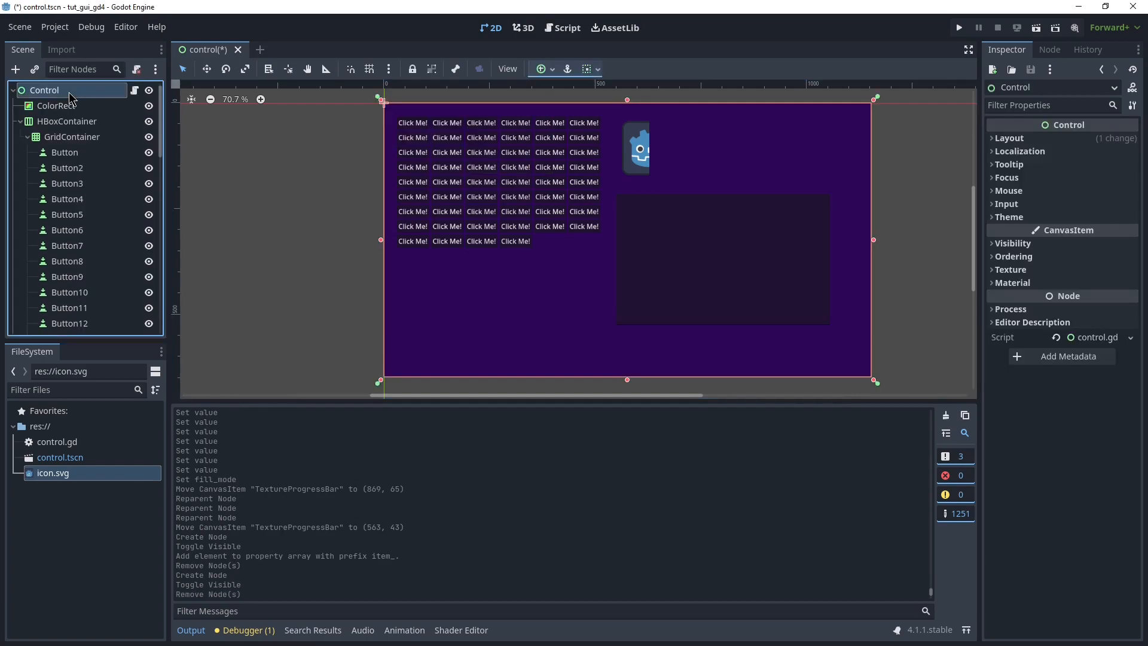
right_click(68, 93)
left_click(125, 121)
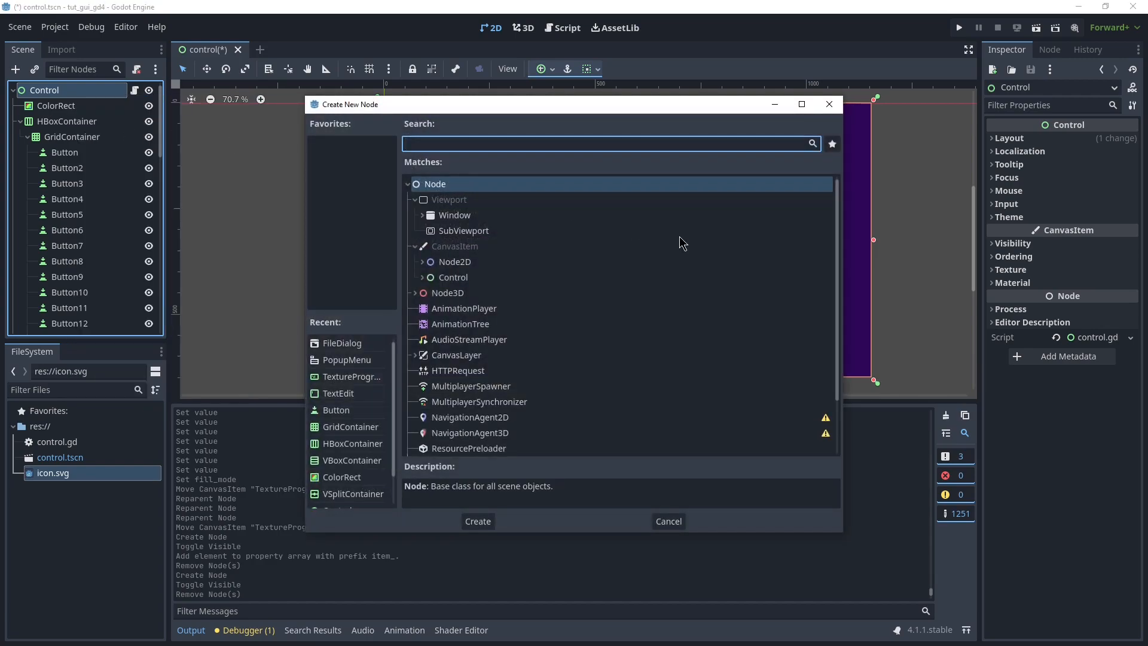
key("Escape")
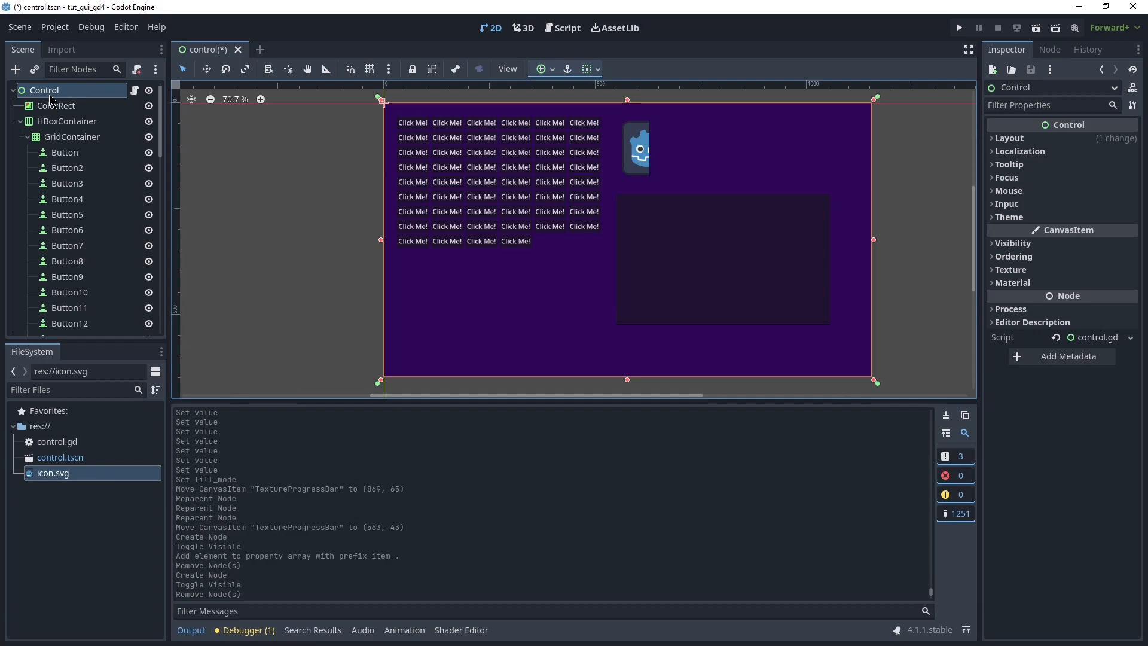
Start a new scene with a 2D root node and place icon.svg in it as a sprite
left_click(260, 49)
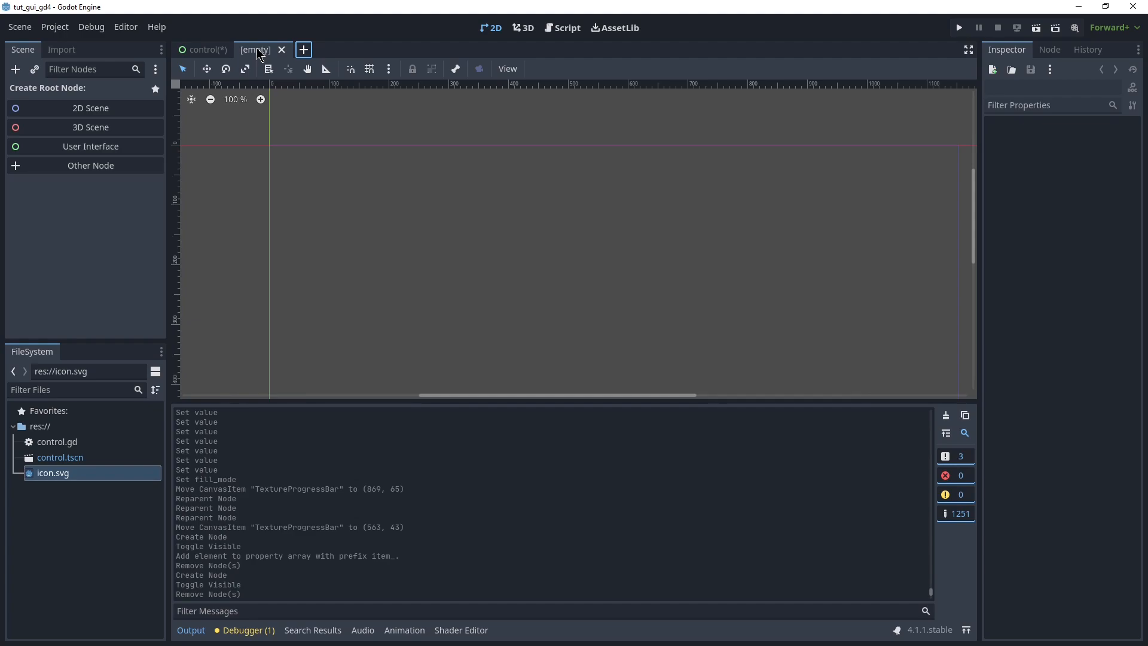
left_click(86, 108)
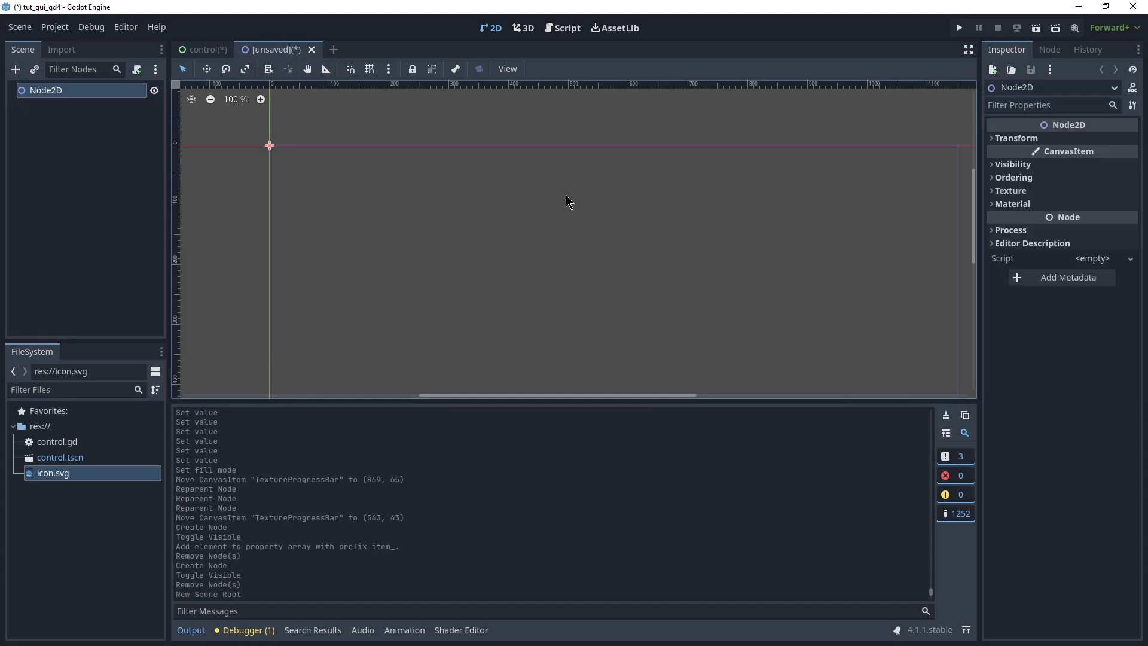
right_click(88, 98)
left_click(93, 405)
left_click_drag(74, 473, 447, 220)
Duplicate the Icon sprite, move the copy to about (755, 283) and rotate it about 32 degrees
left_click(48, 106)
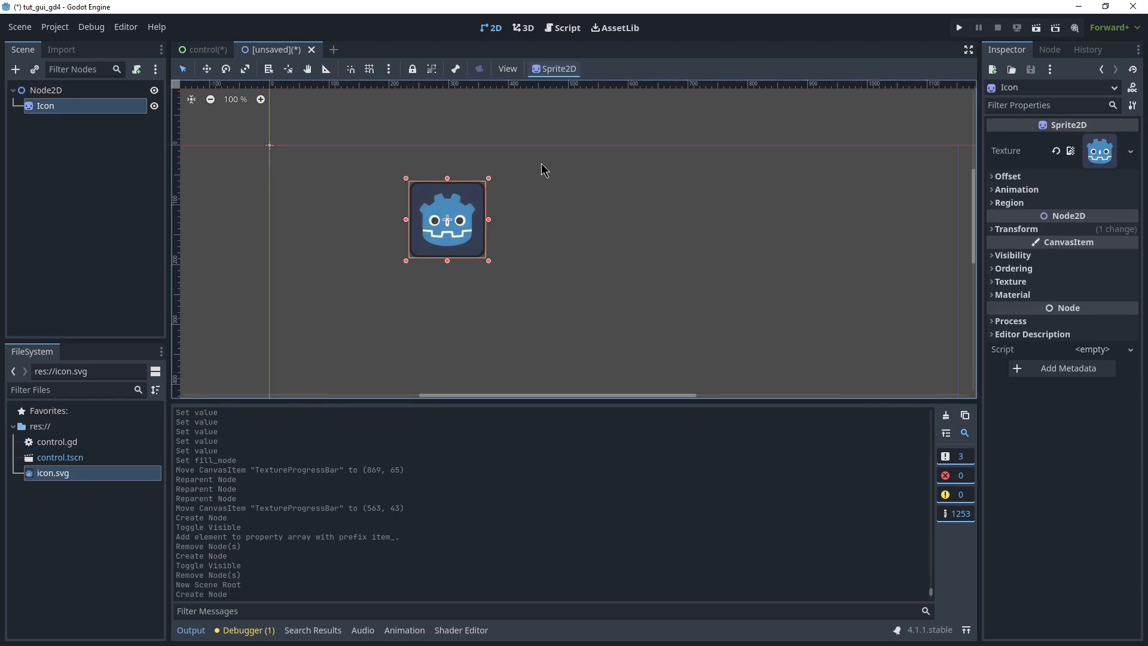
key("ctrl+d")
left_click_drag(487, 122, 840, 270, "alt")
scroll(389, 112, "down", 5)
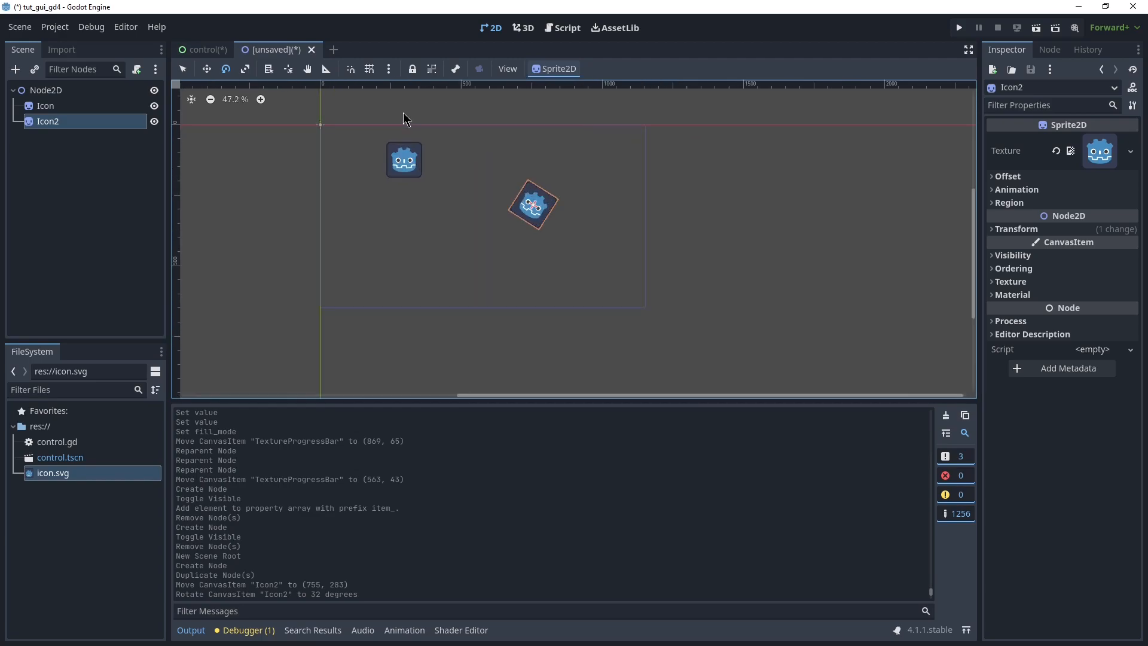
scroll(403, 114, "up", 2)
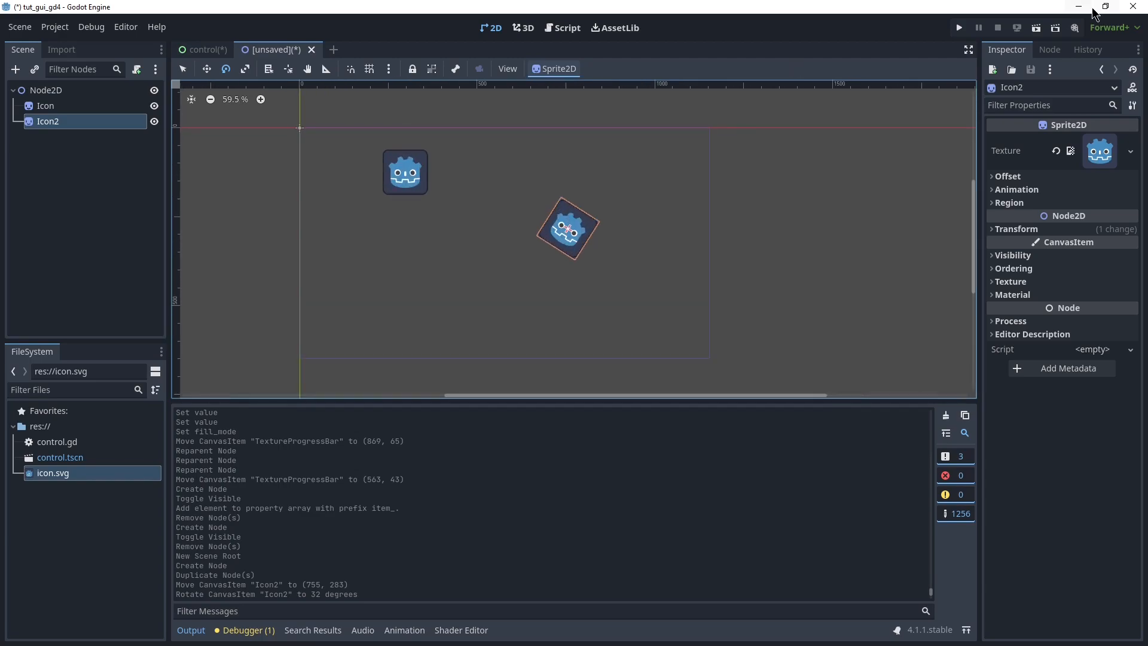
Add a Button node as a child of the Node2D root
left_click(74, 94)
scroll(425, 290, "up", 1)
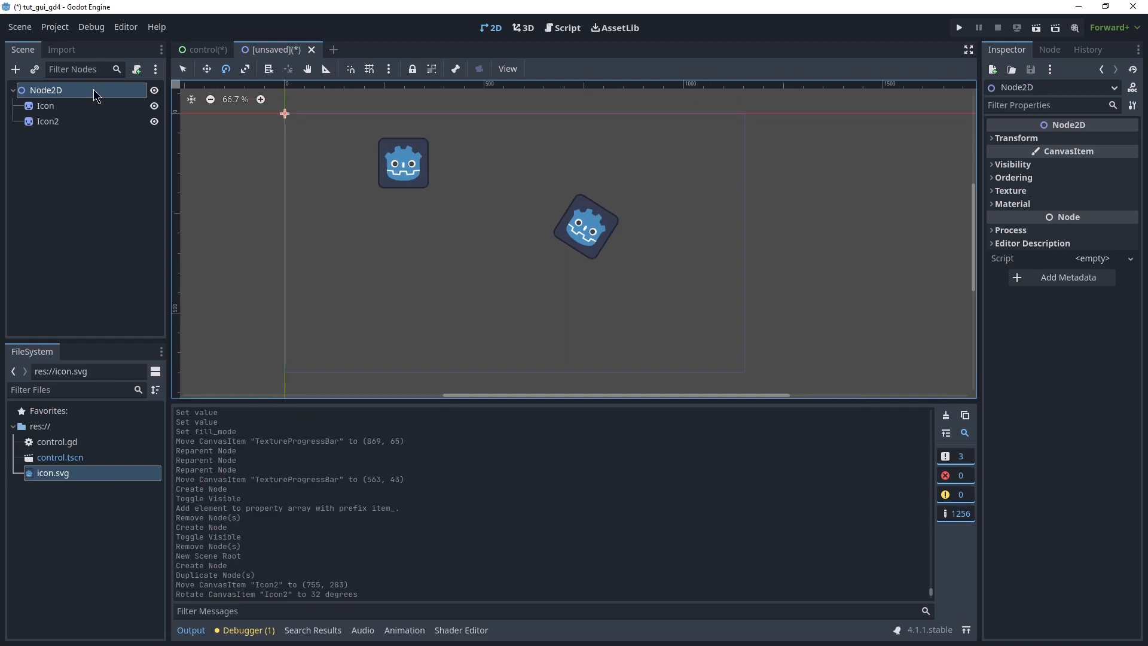
right_click(114, 94)
left_click(144, 96)
type("button")
key("Return")
Set the Button's text to "Some Text"
left_click(69, 123)
left_click(68, 139)
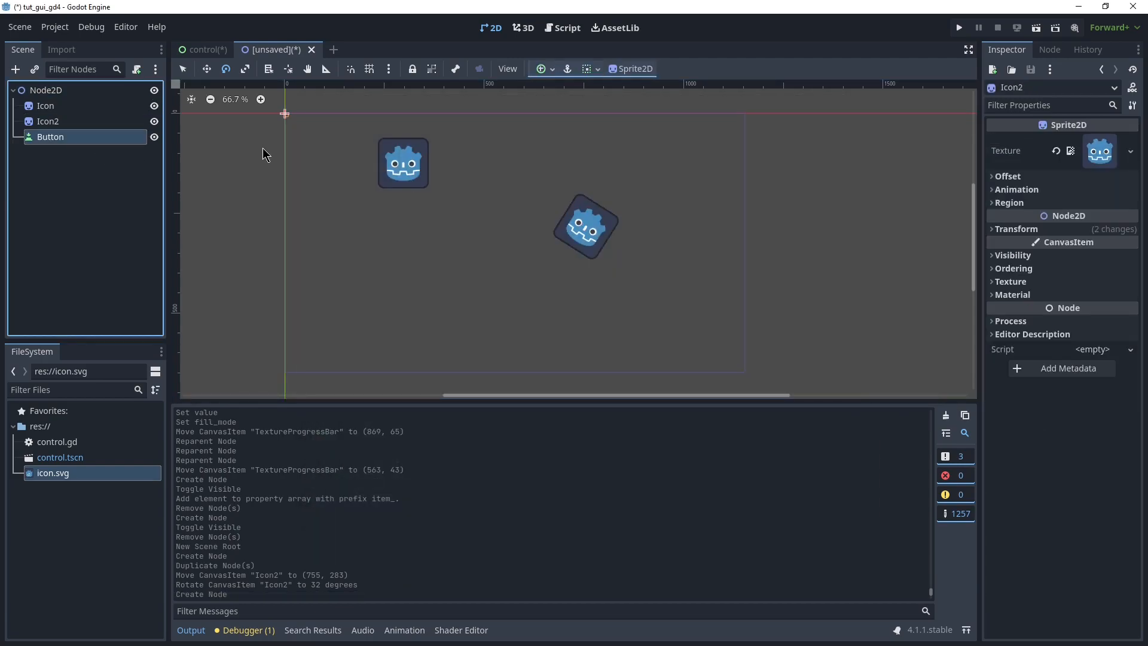
left_click(1083, 186)
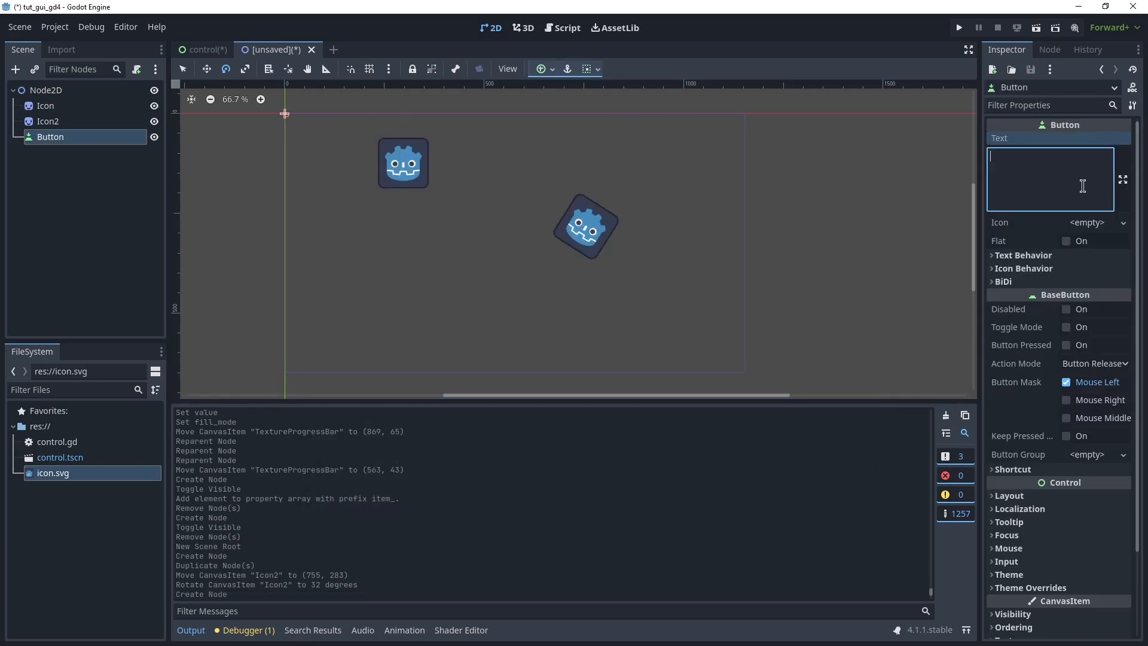
type("Some Text")
Move the Button from the origin to about (439, 379), below and between the two icon sprites
left_click(98, 124)
left_click(87, 142)
left_click_drag(351, 103, 735, 195)
left_click(67, 155)
left_click(59, 139)
left_click(276, 119)
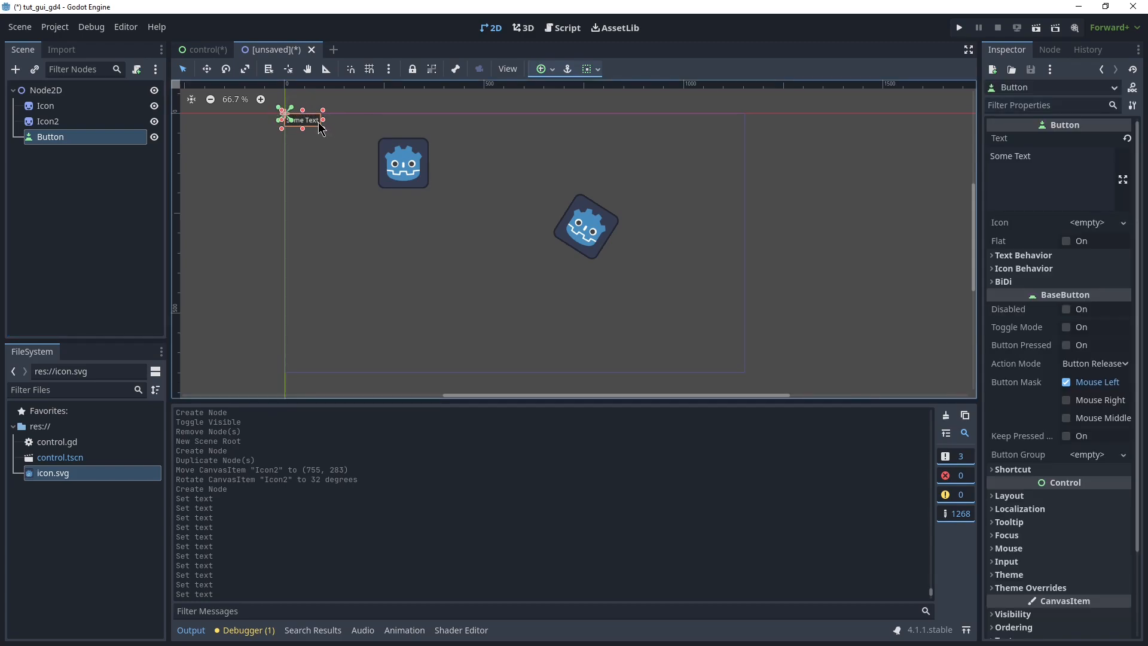
key("w")
left_click_drag(305, 119, 482, 272)
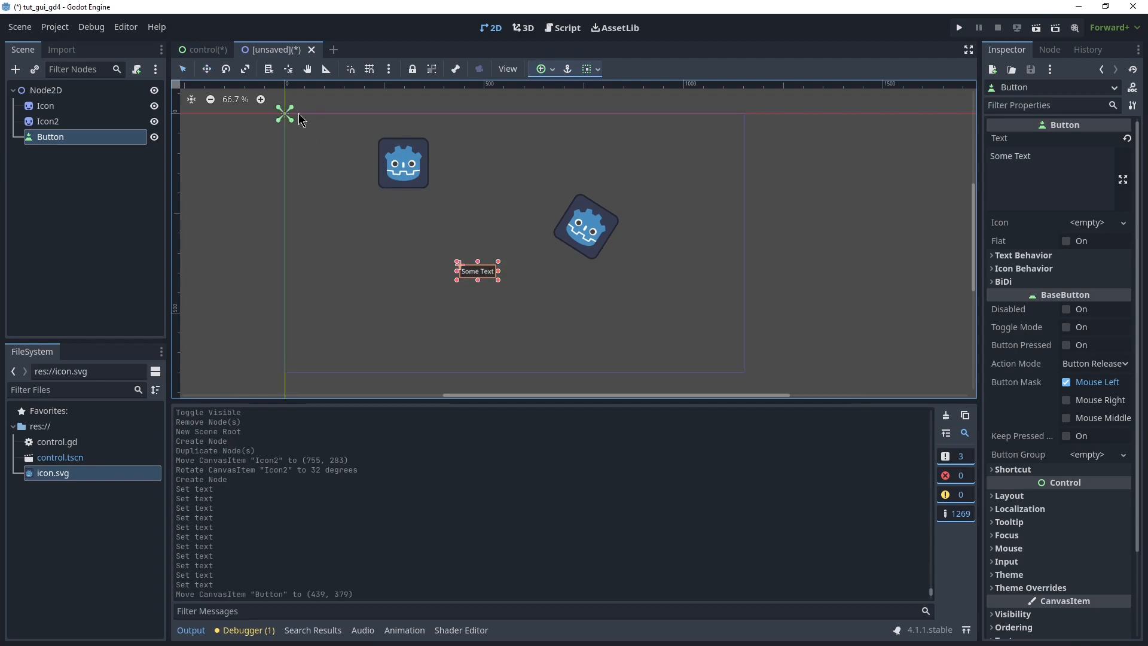
Save the scene as node_2d.tscn and test-run it, resizing the game window before closing it
left_click(1034, 29)
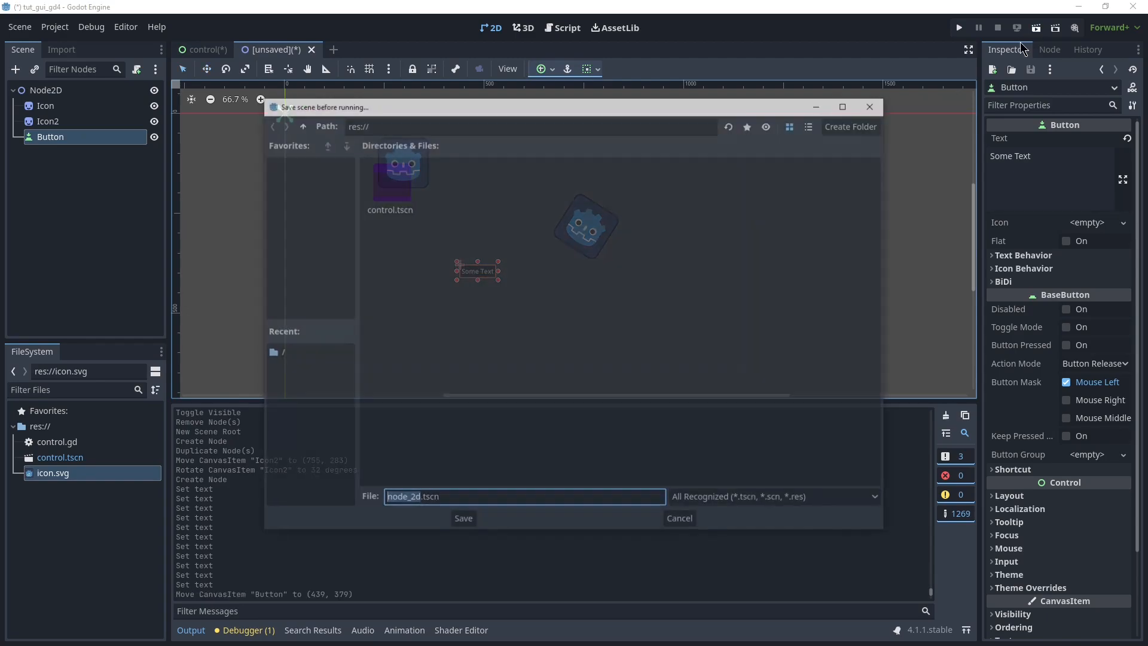
left_click(462, 521)
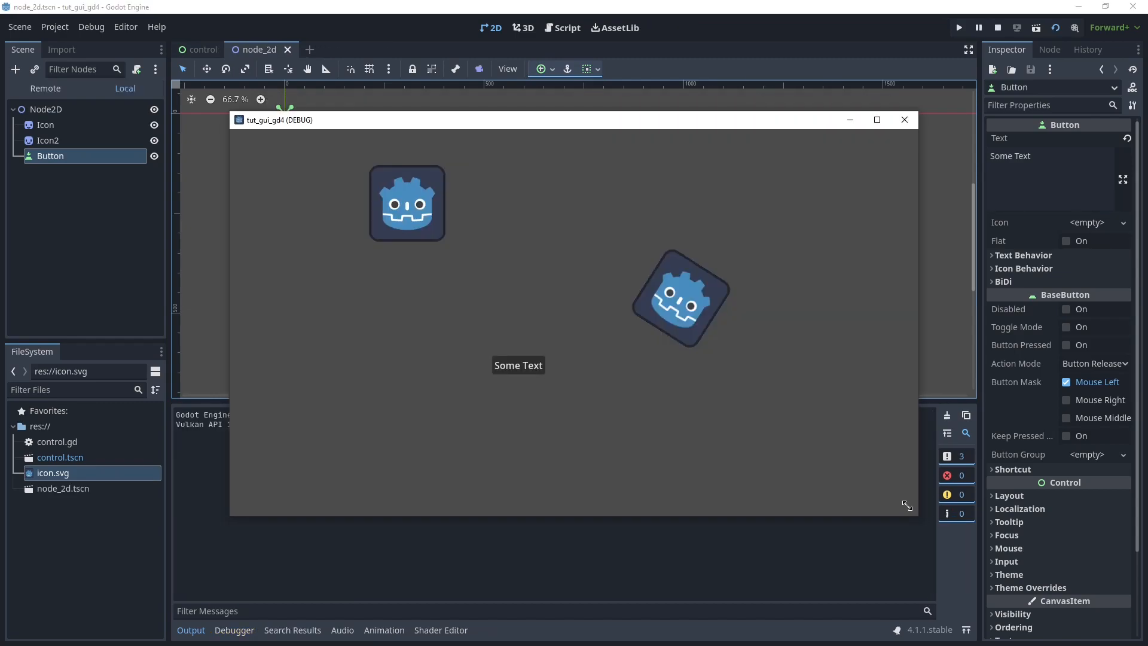
left_click_drag(916, 518, 909, 486)
left_click(823, 119)
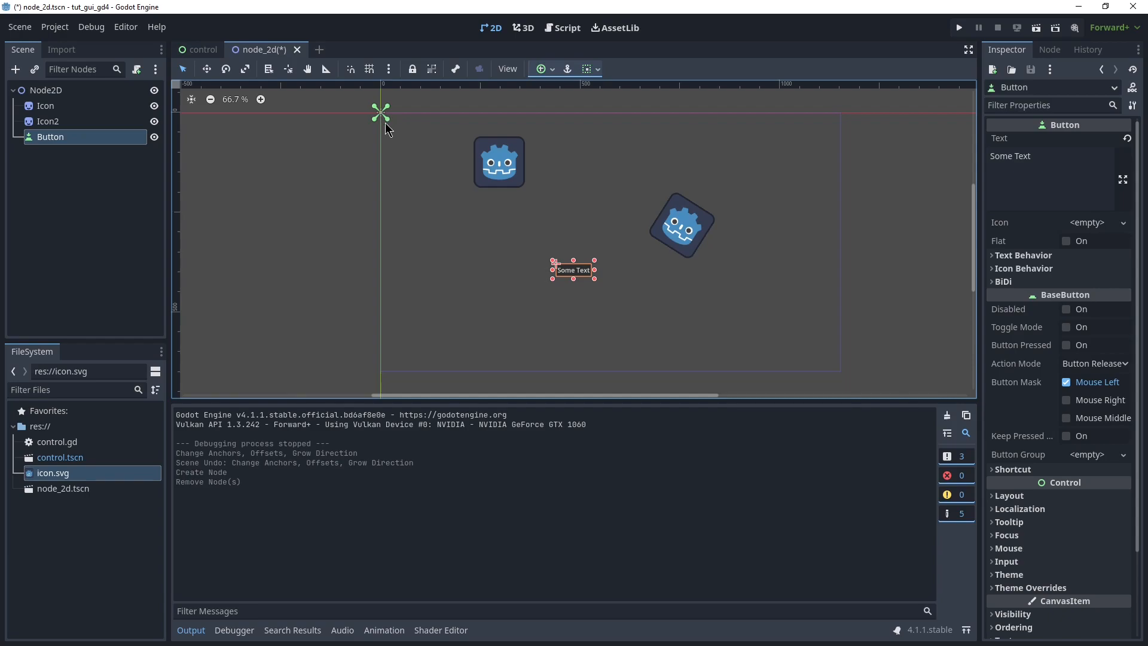
Examine the anchor markers at the scene origin and compare the sprite nodes with the Button node
scroll(388, 125, "up", 2)
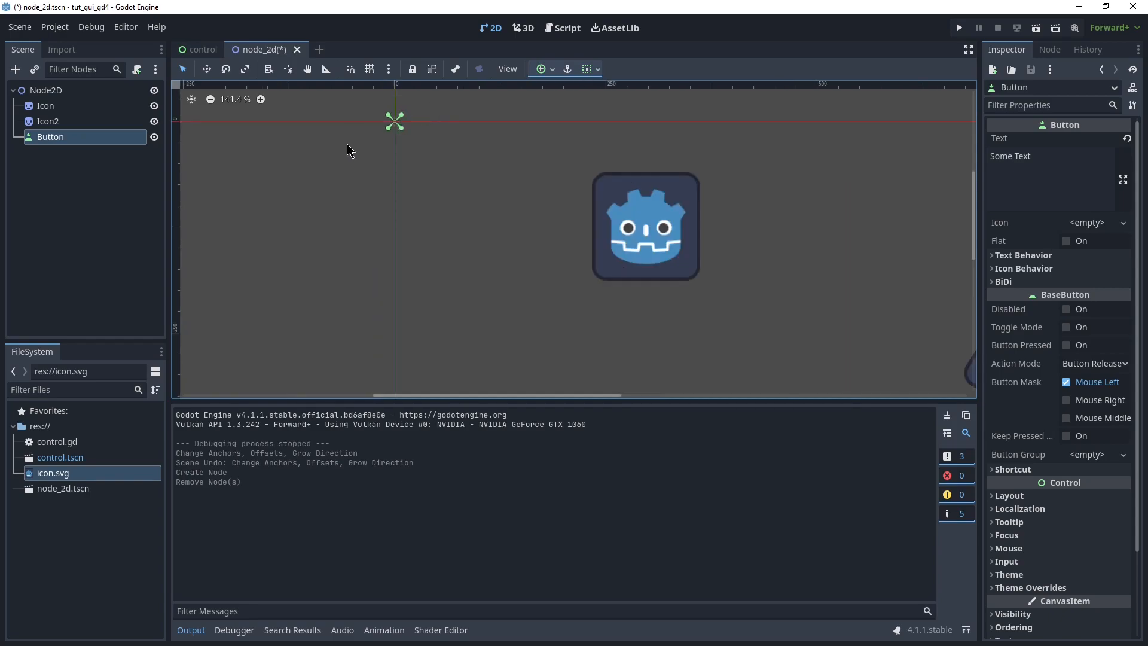
scroll(395, 121, "down", 2)
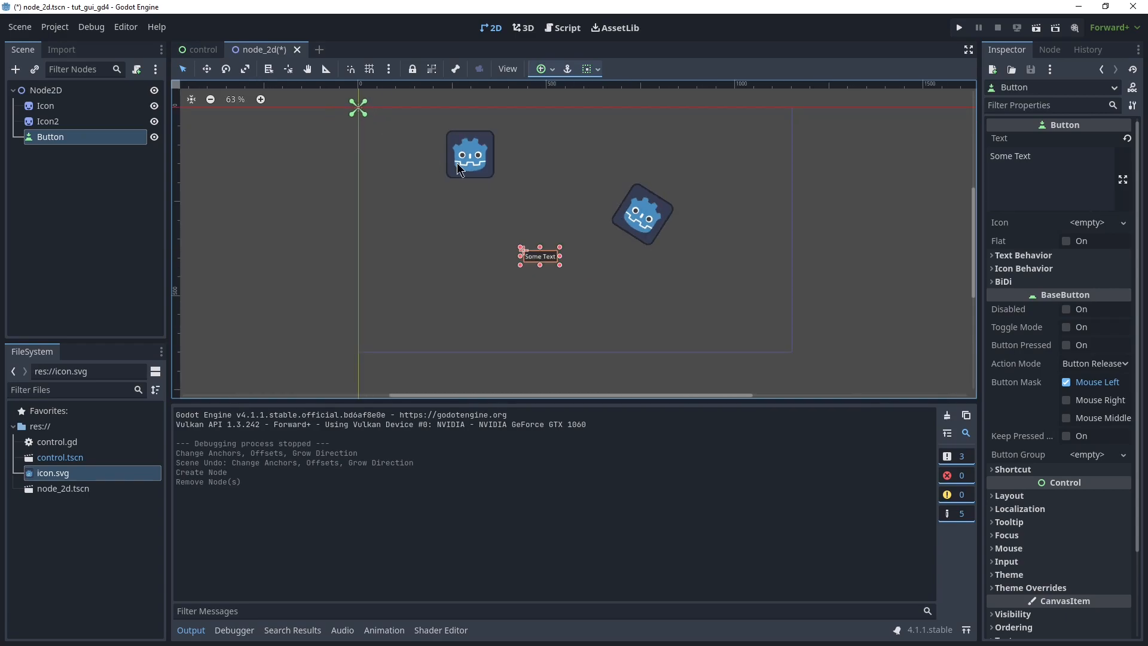
left_click(60, 121)
left_click(54, 136)
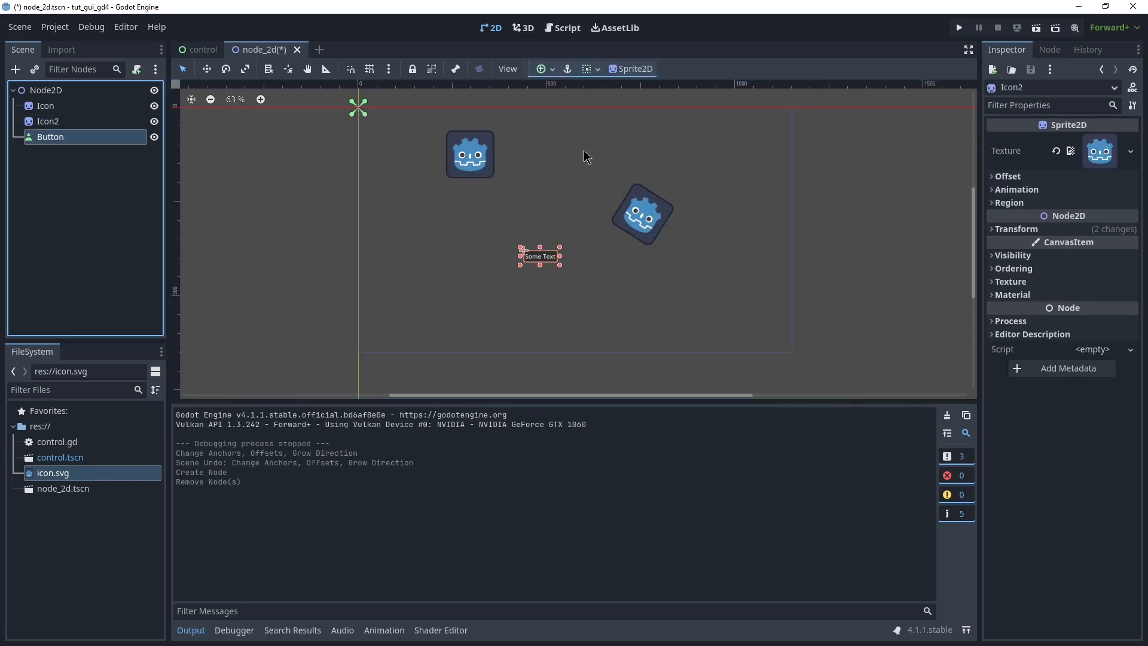
left_click(72, 121)
left_click(62, 108)
left_click(64, 122)
left_click(71, 138)
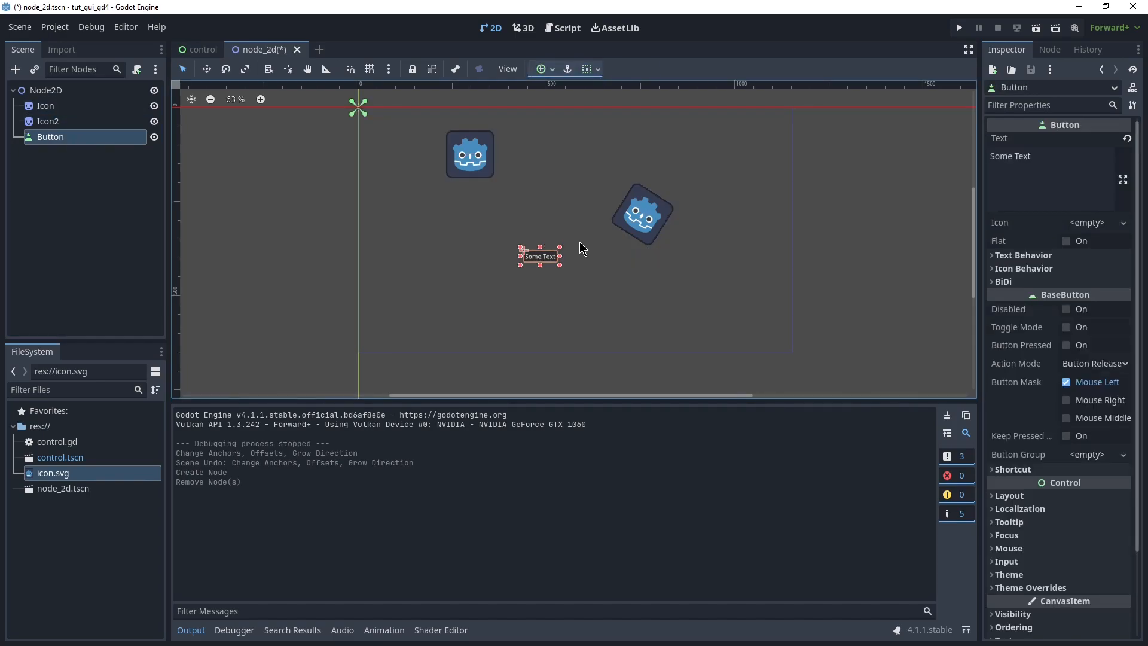
Run the current scene again and resize the game window to check the Button's position, then close it
left_click(1036, 28)
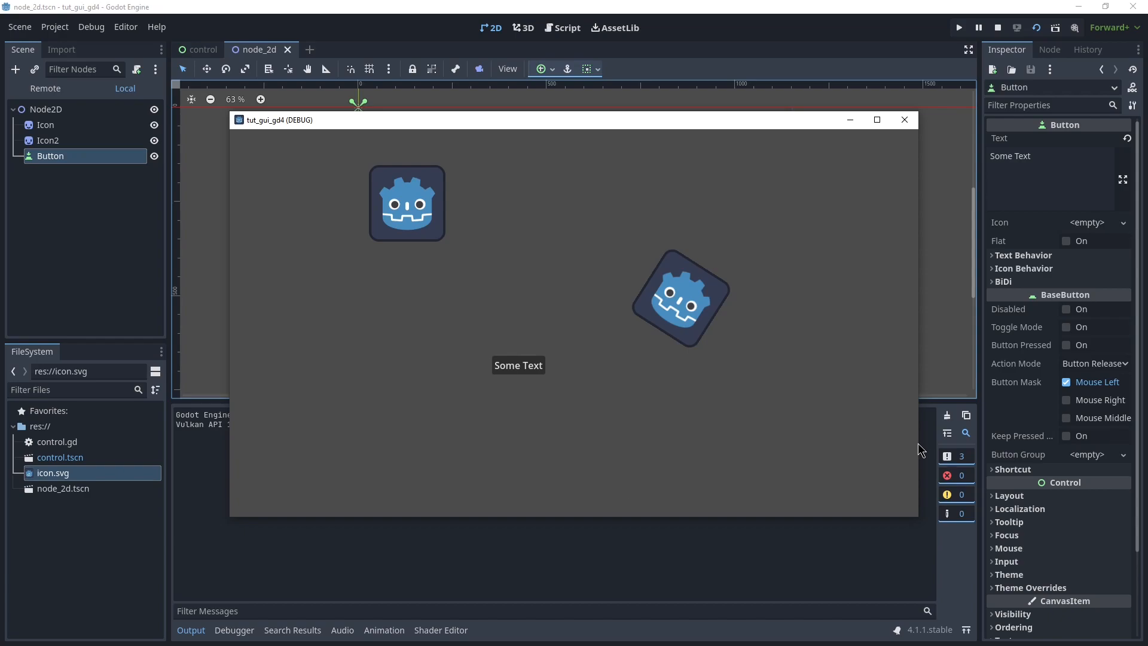
mouse_move(920, 442)
left_mouse_down()
mouse_move(555, 441)
mouse_move(926, 445)
left_mouse_up()
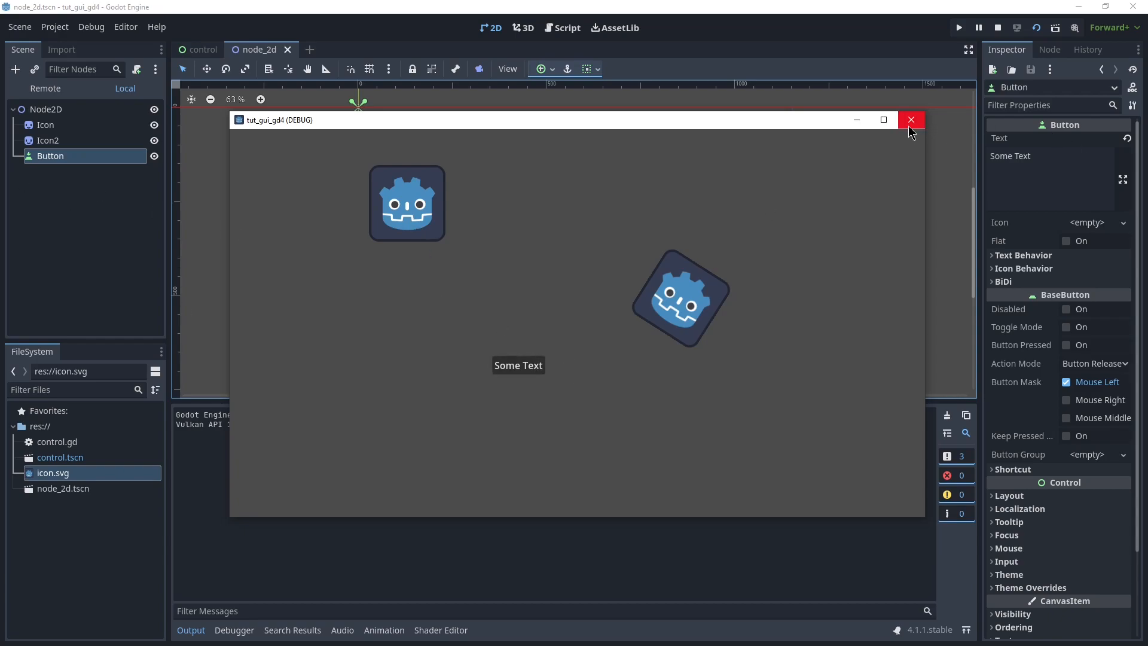
left_click(911, 120)
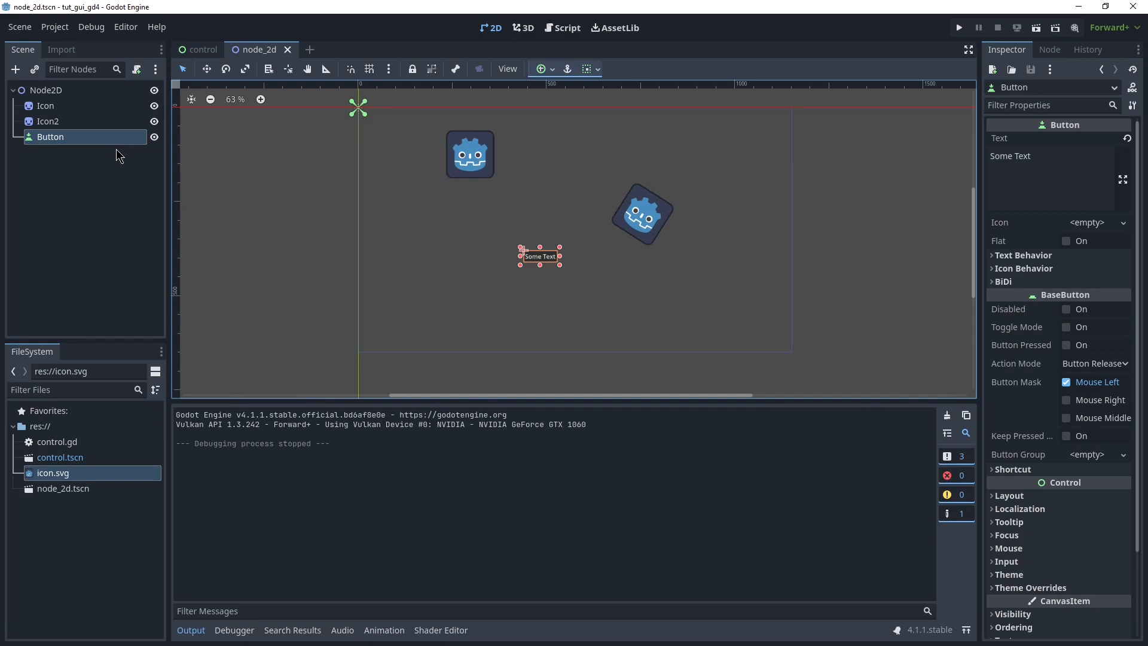
Add a CanvasLayer node as a child of the Node2D root
left_click(78, 93)
right_click(78, 90)
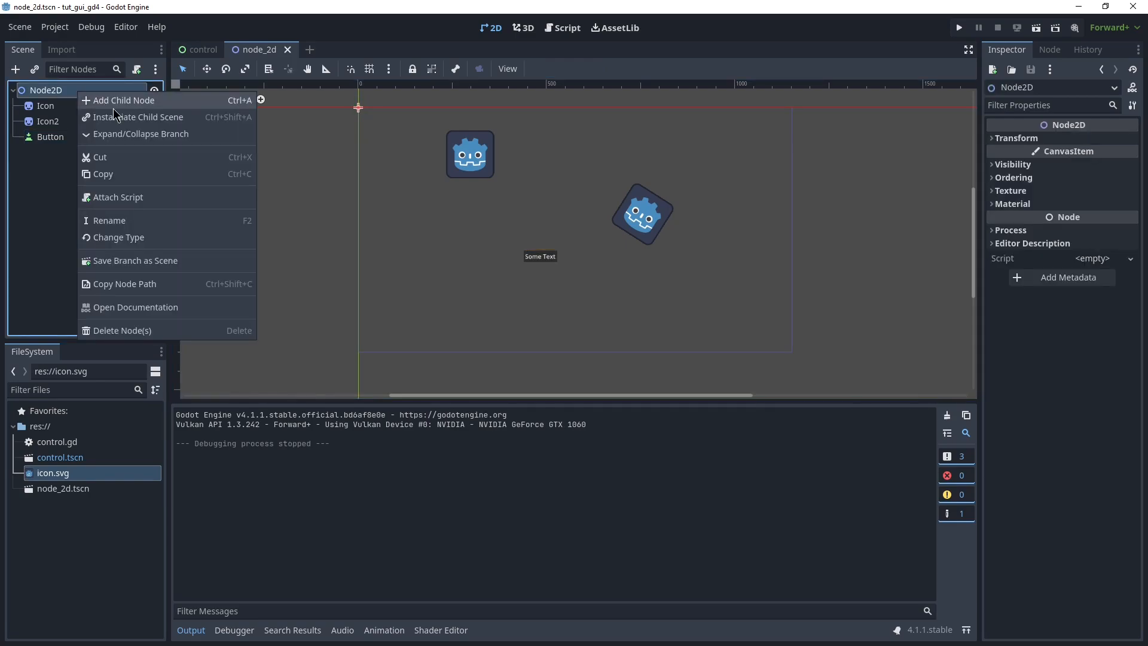
left_click(113, 109)
type("canva")
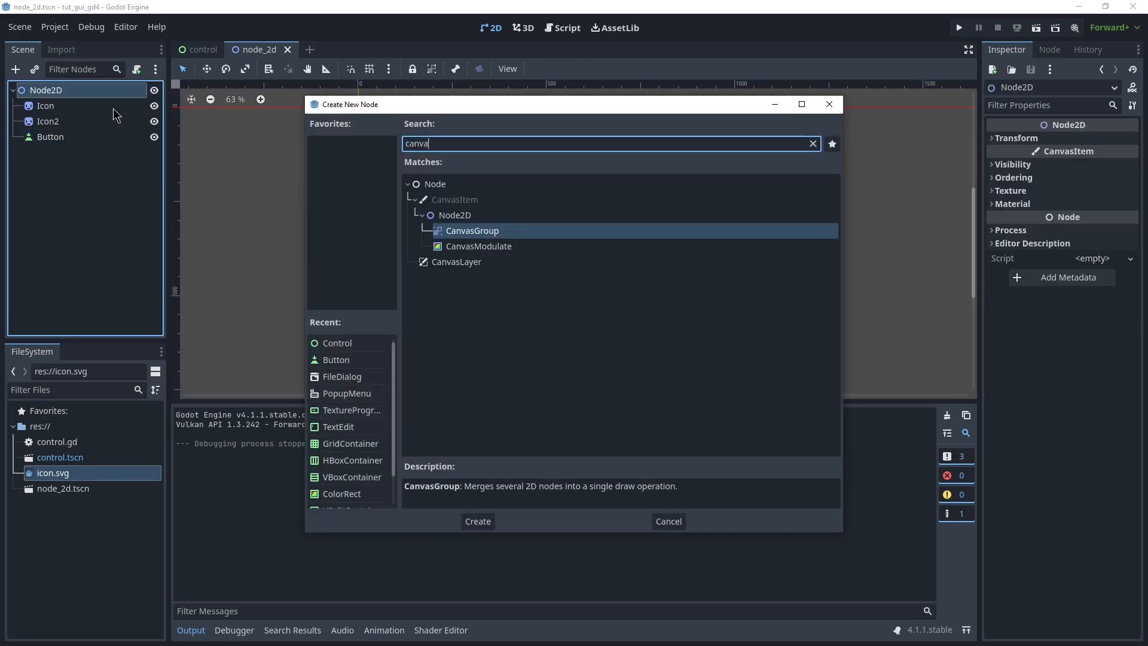
key("Down")
key("Down")
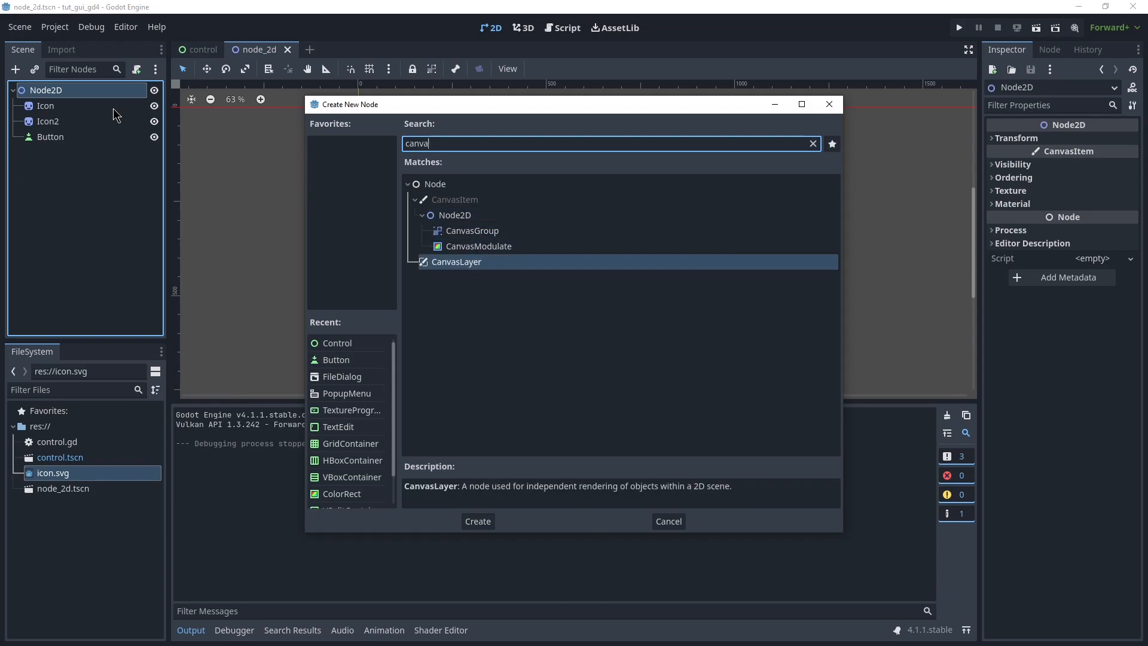
key("Return")
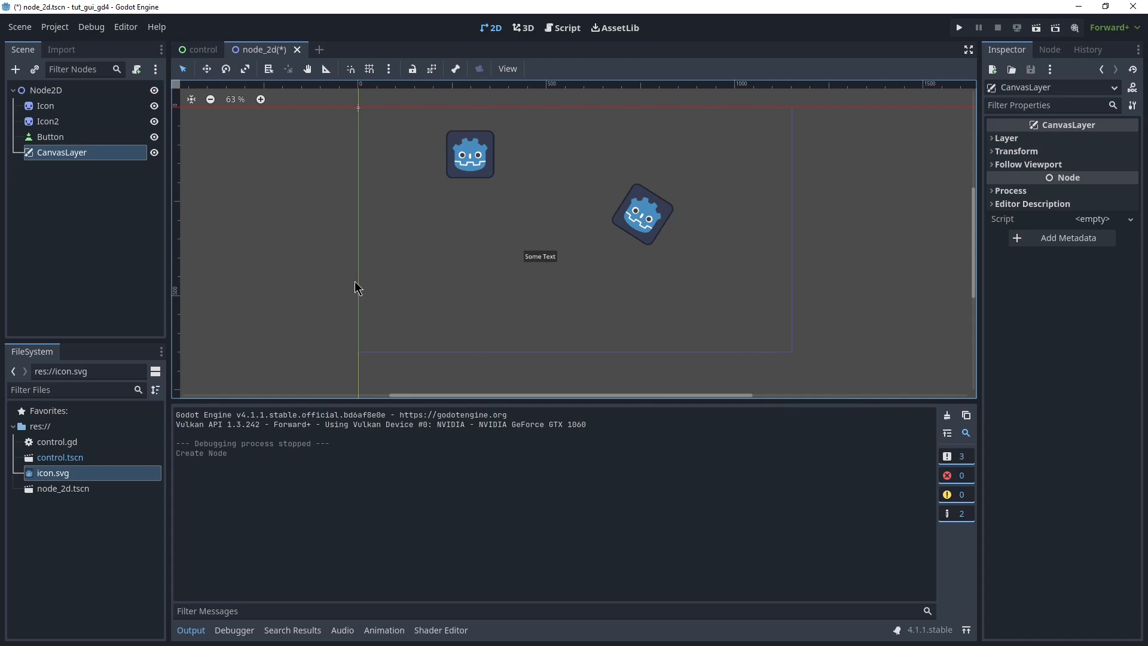
Reparent the Button to the CanvasLayer node in the scene tree
left_click(83, 162)
left_click(81, 159)
left_click(63, 96)
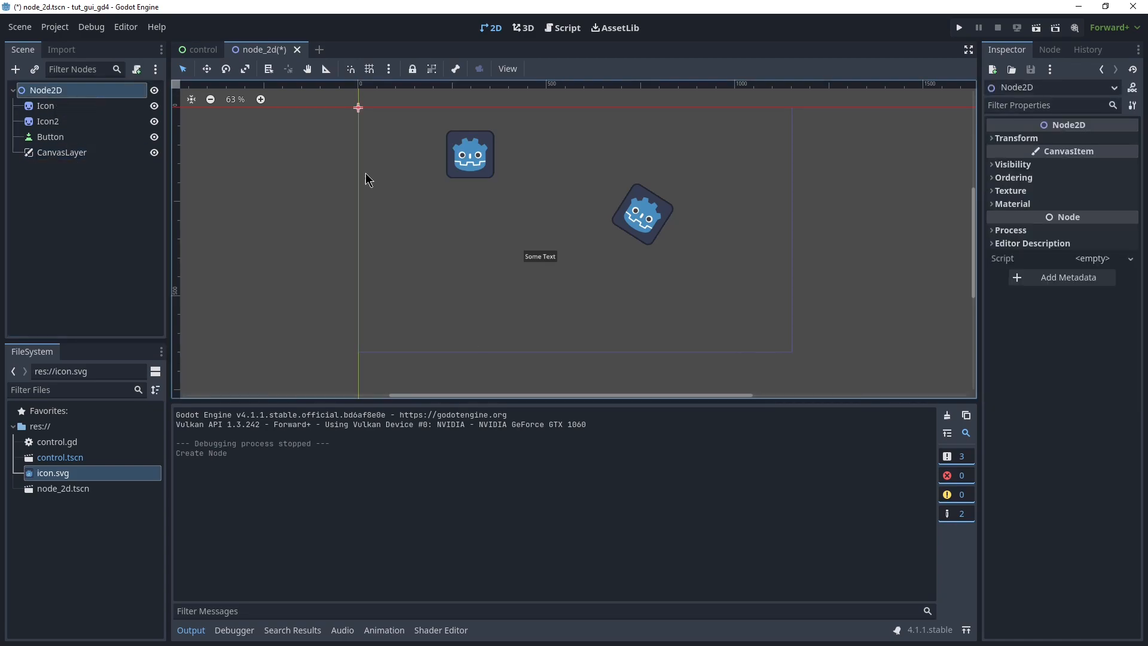
scroll(638, 192, "up", 3)
scroll(473, 203, "down", 1)
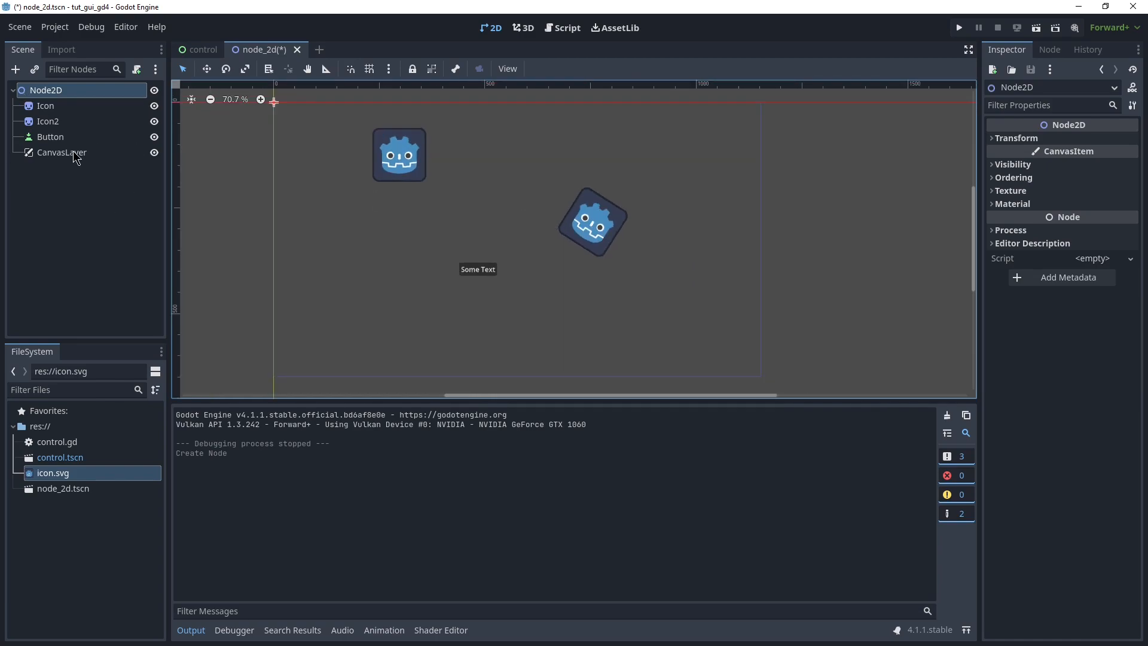
left_click(74, 152)
left_click(61, 143)
mouse_move(61, 144)
left_mouse_down()
mouse_move(74, 160)
mouse_move(58, 159)
left_mouse_up()
left_click(62, 137)
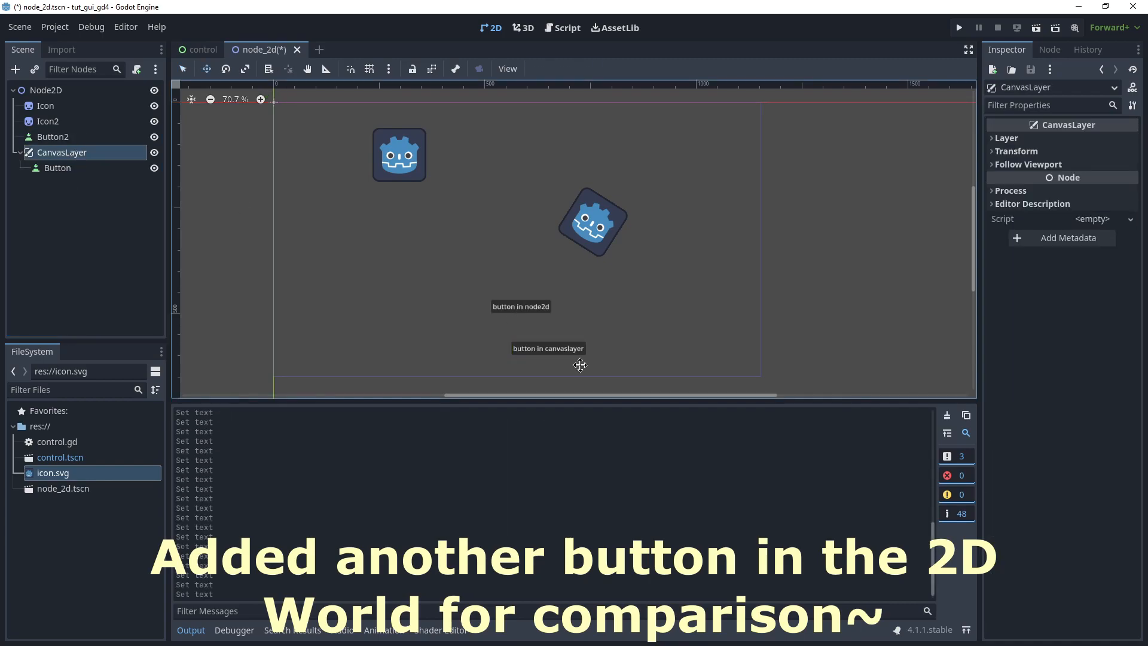
Spread the anchors of the "button in canvaslayer" Button to the four corners of the viewport rectangle
scroll(556, 356, "up", 3)
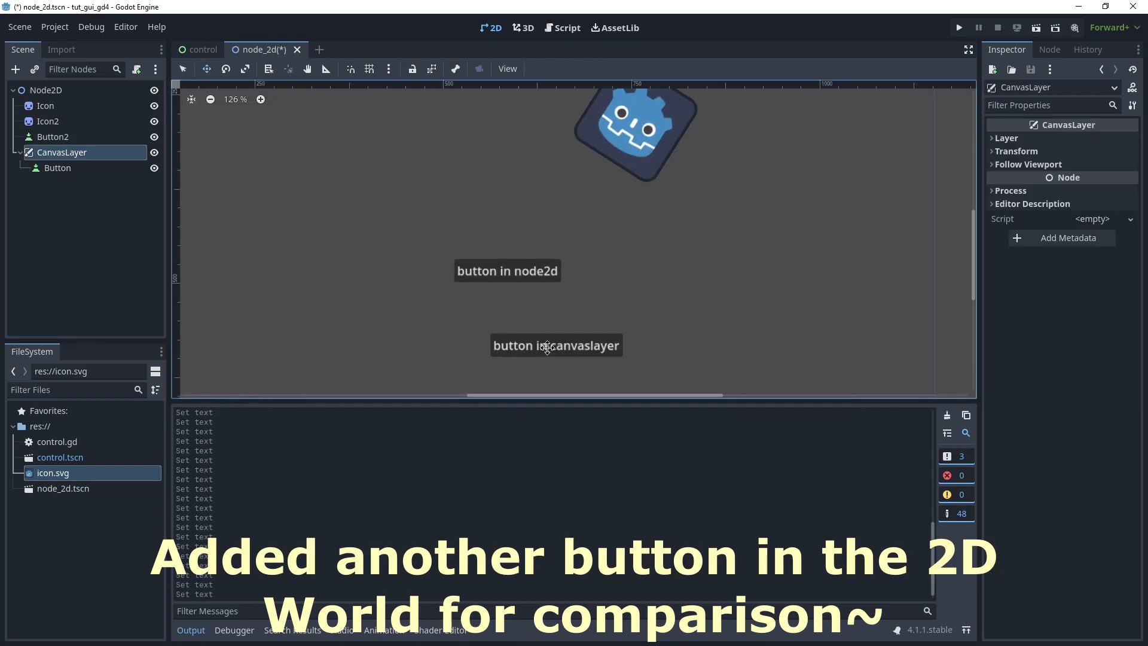
scroll(534, 277, "down", 2)
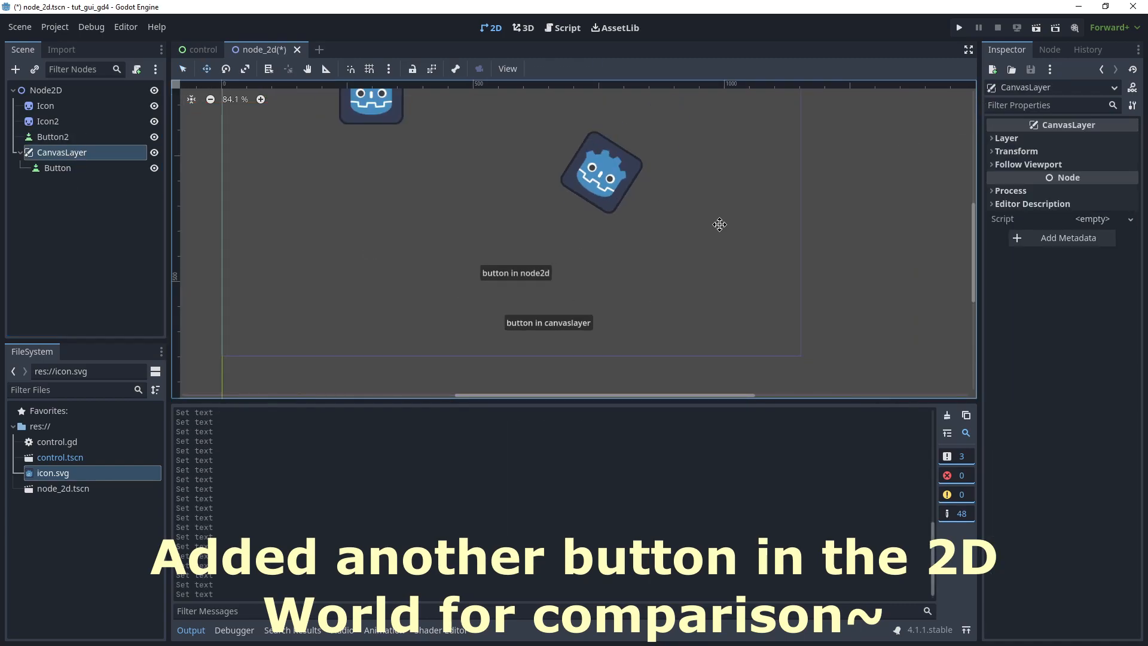
left_click(90, 170)
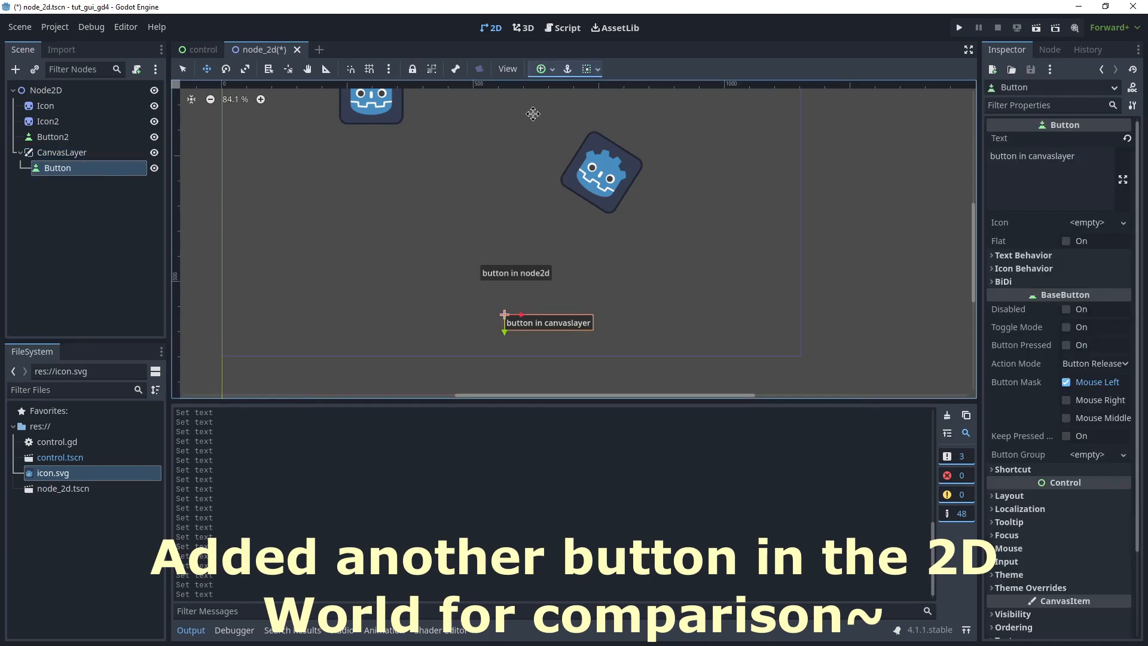
scroll(512, 213, "down", 2)
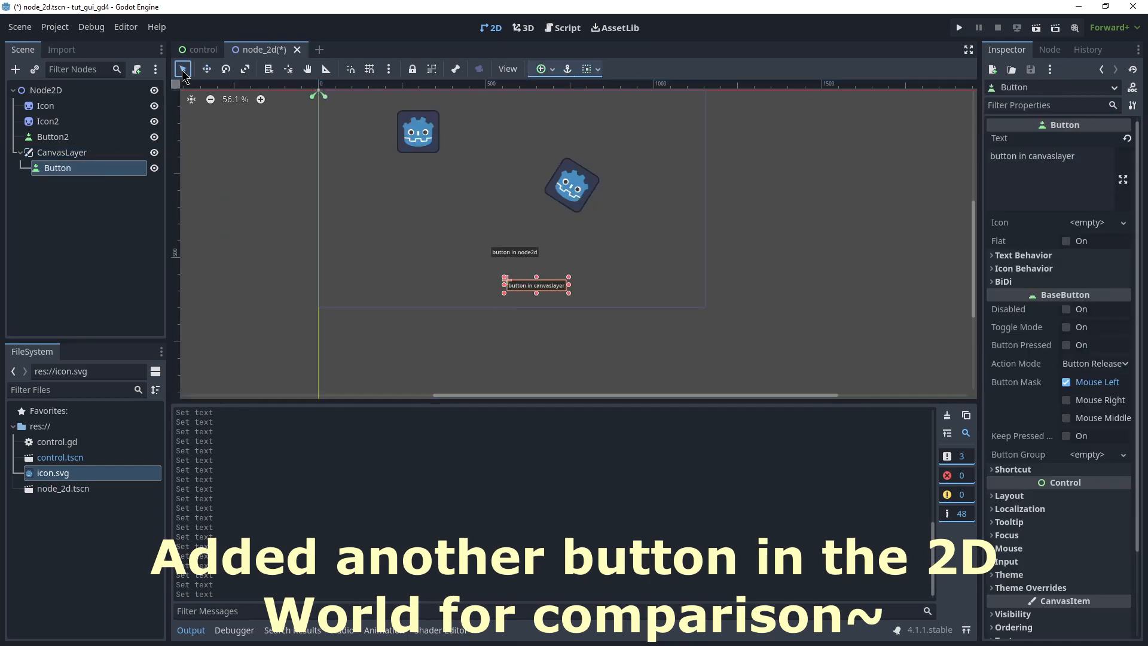
scroll(520, 303, "down", 2)
left_click_drag(378, 160, 672, 331)
left_click(665, 322)
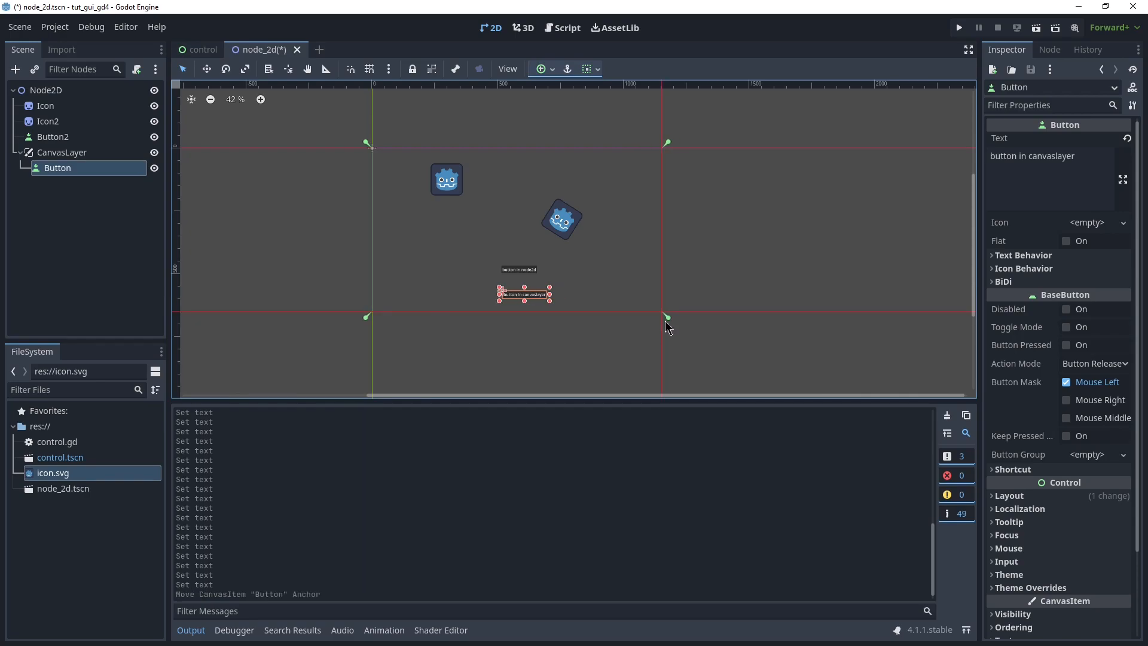
Run the scene, narrow the game window to compare how both buttons react, and close it
left_click(1036, 28)
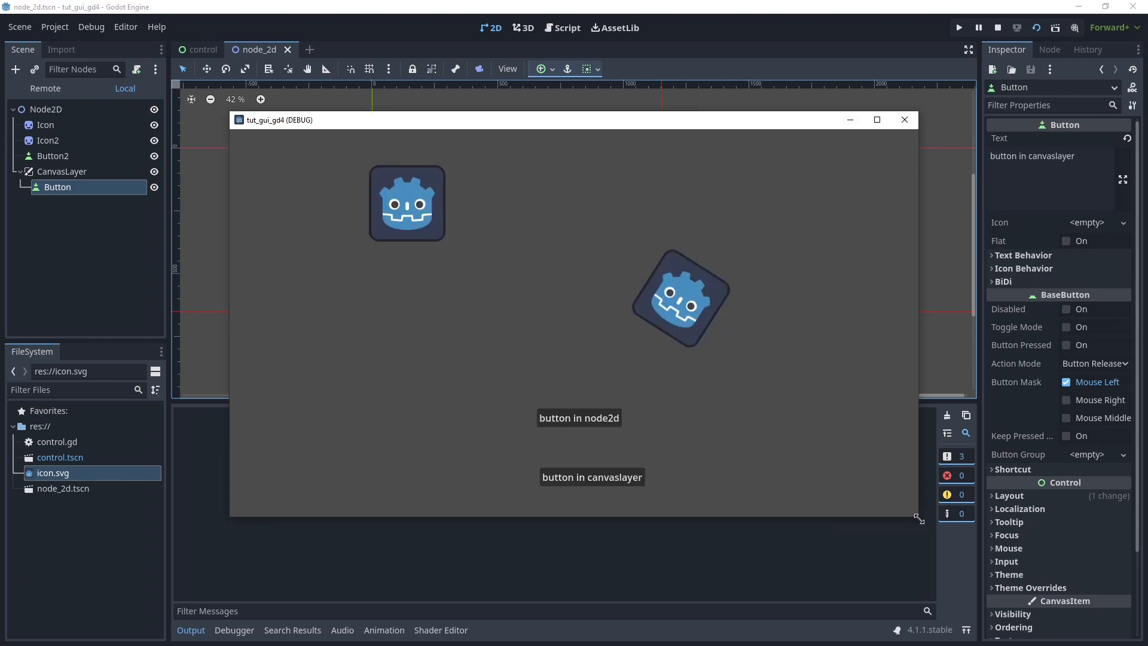
left_click_drag(919, 519, 462, 528)
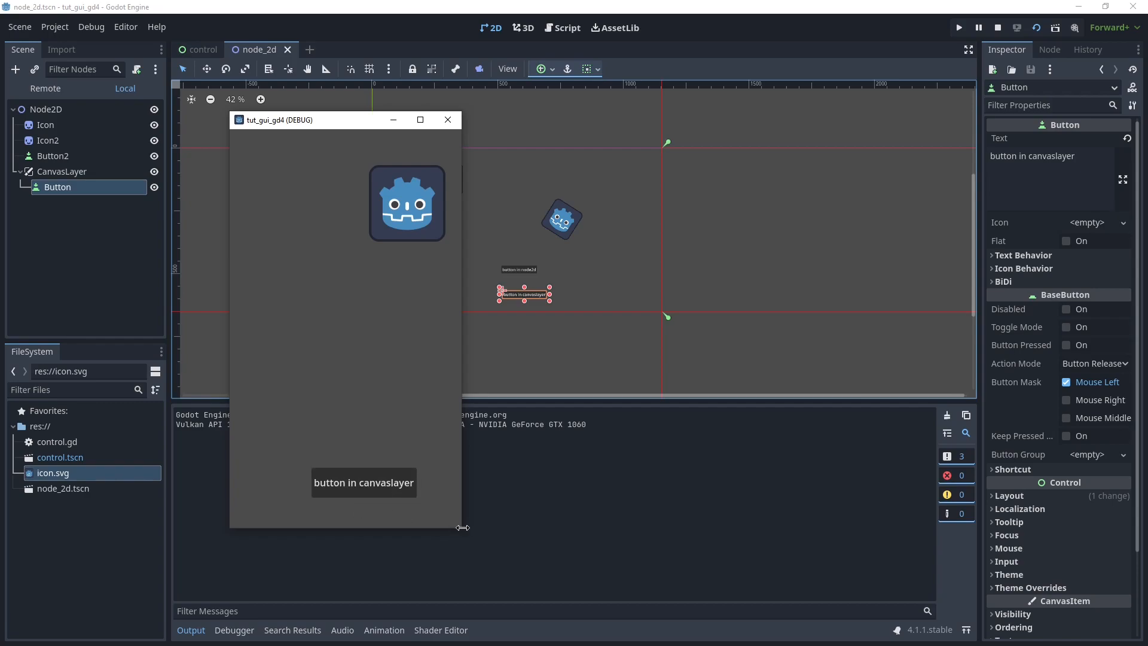
left_click_drag(465, 529, 439, 518)
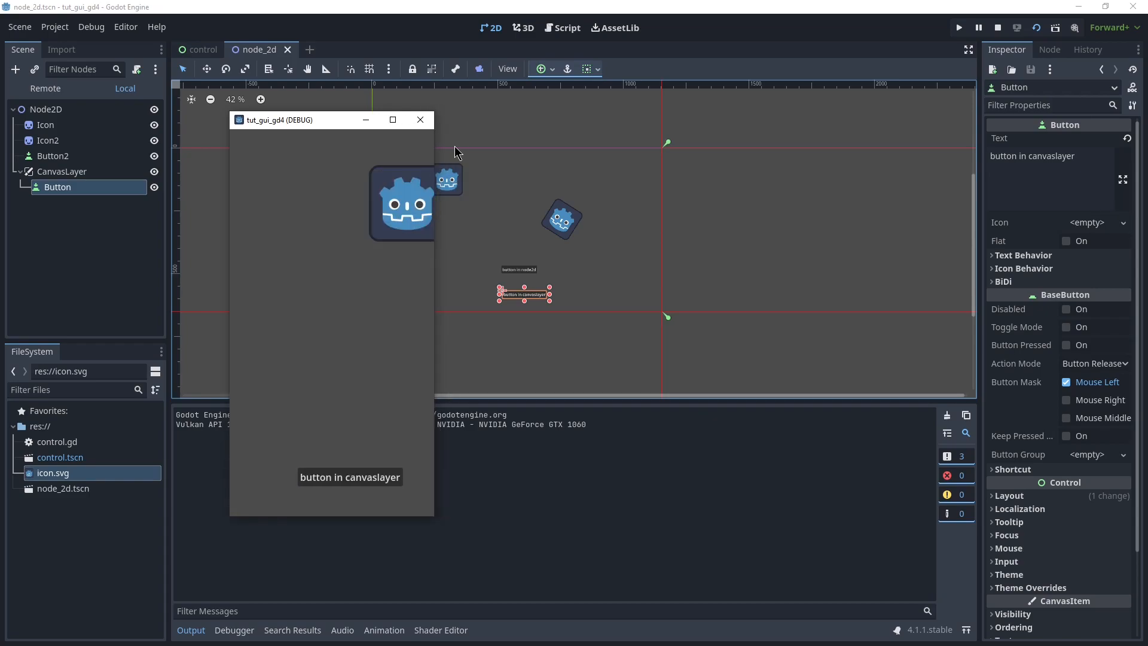
left_click(421, 121)
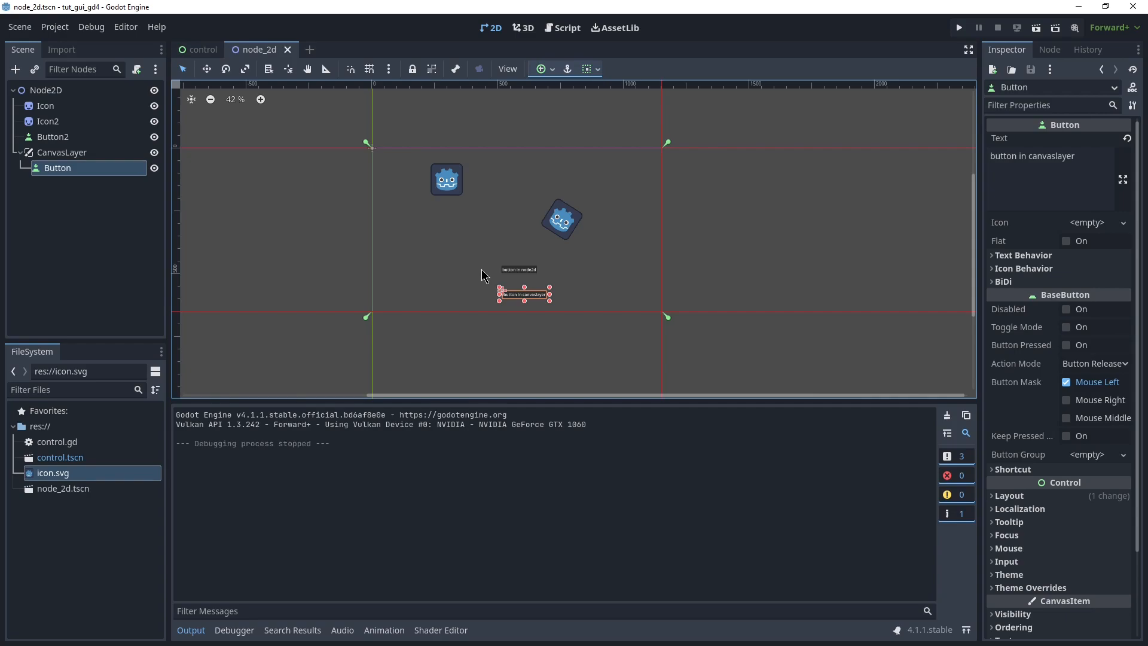
Bring all anchors of the "button in canvaslayer" Button together at the button's own center
left_click_drag(668, 317, 552, 305)
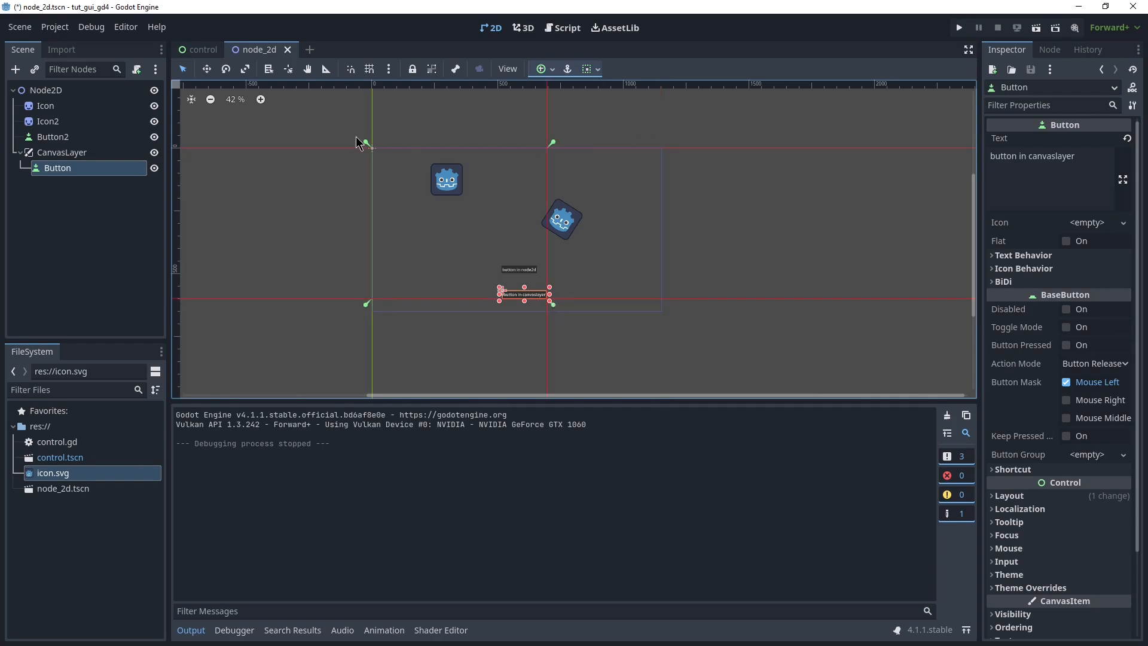
left_click_drag(366, 142, 520, 293)
scroll(521, 294, "up", 1)
scroll(521, 294, "up", 20)
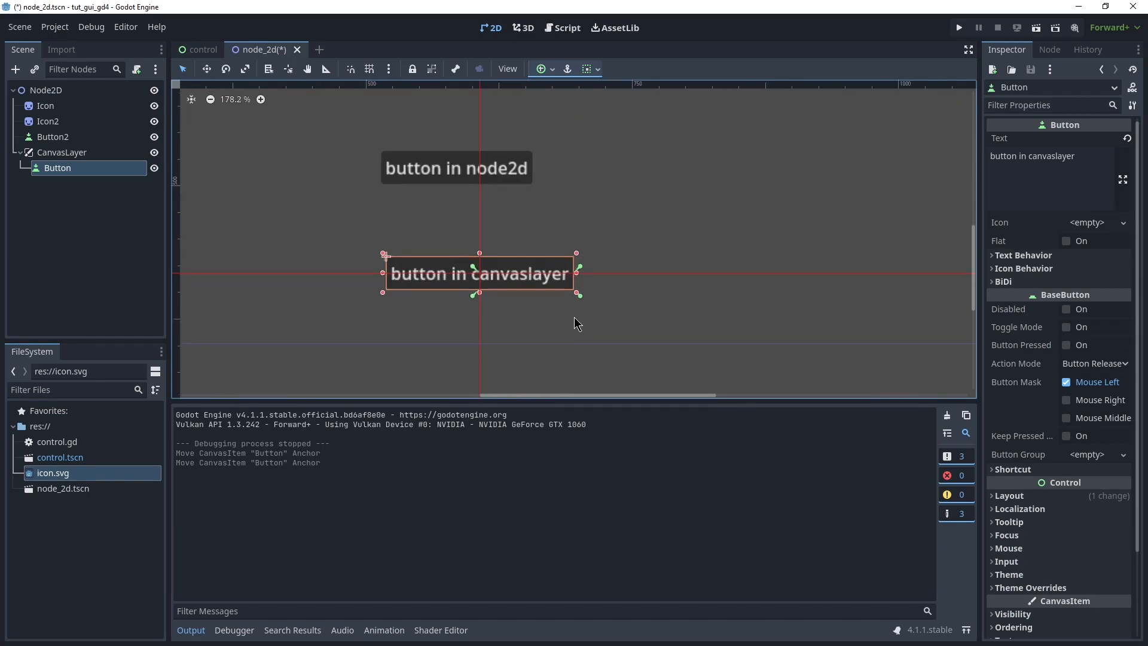
left_click_drag(582, 301, 489, 277)
Run the scene and resize the game window's width and height to compare the positions of both buttons
key("F6")
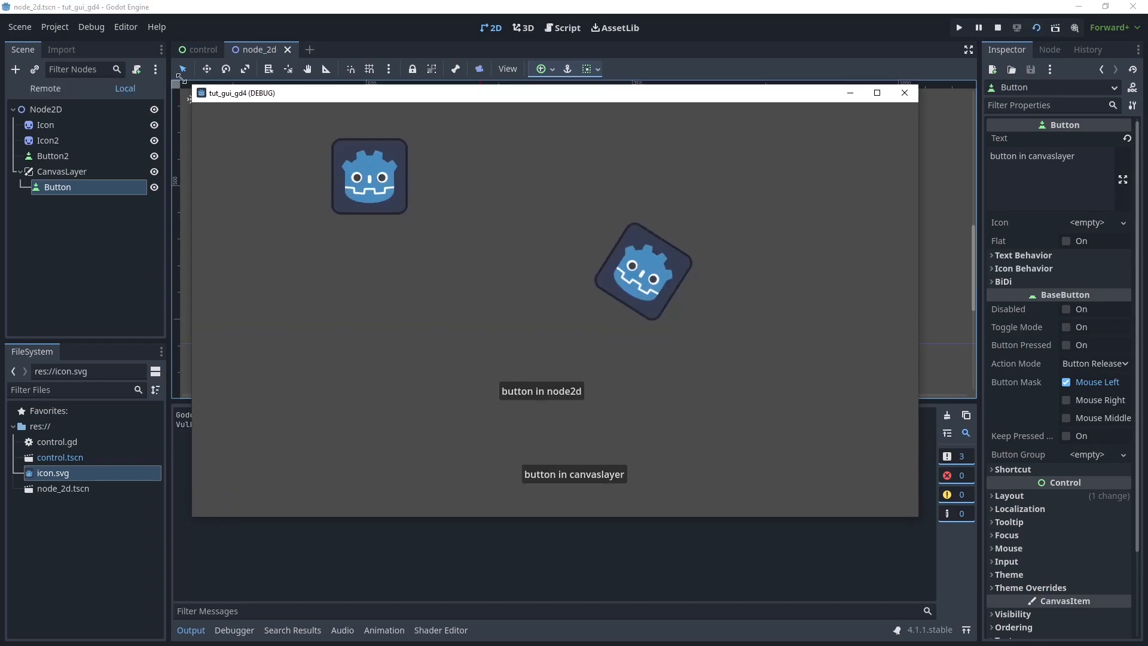
left_click_drag(21, 210, 22, 293)
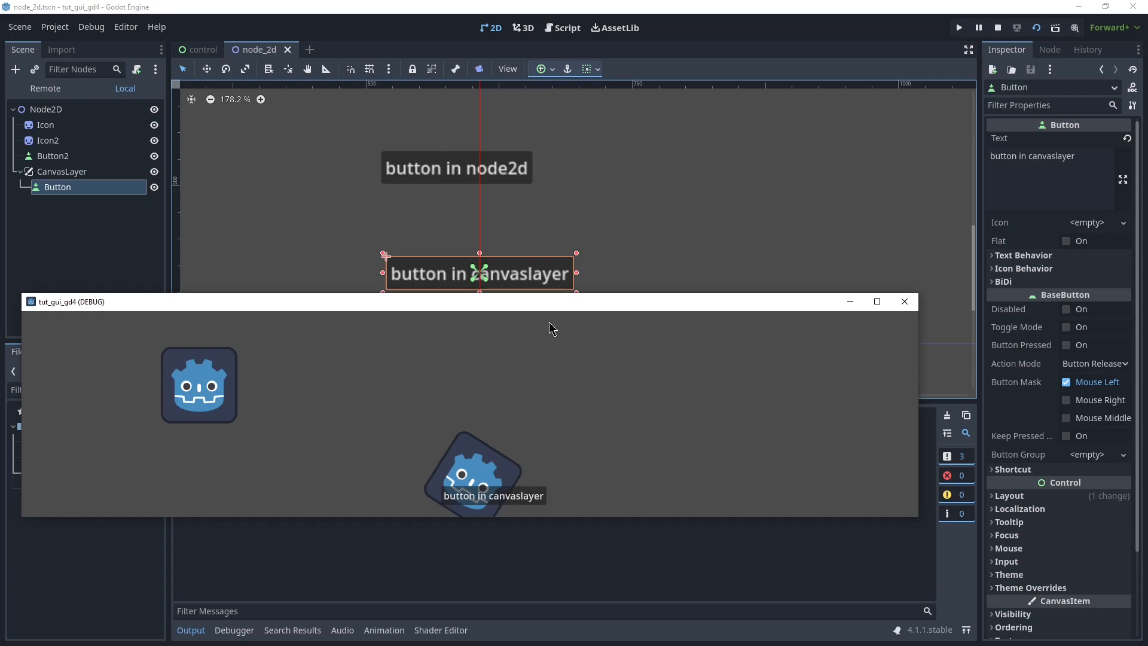
left_click_drag(527, 295, 526, 18)
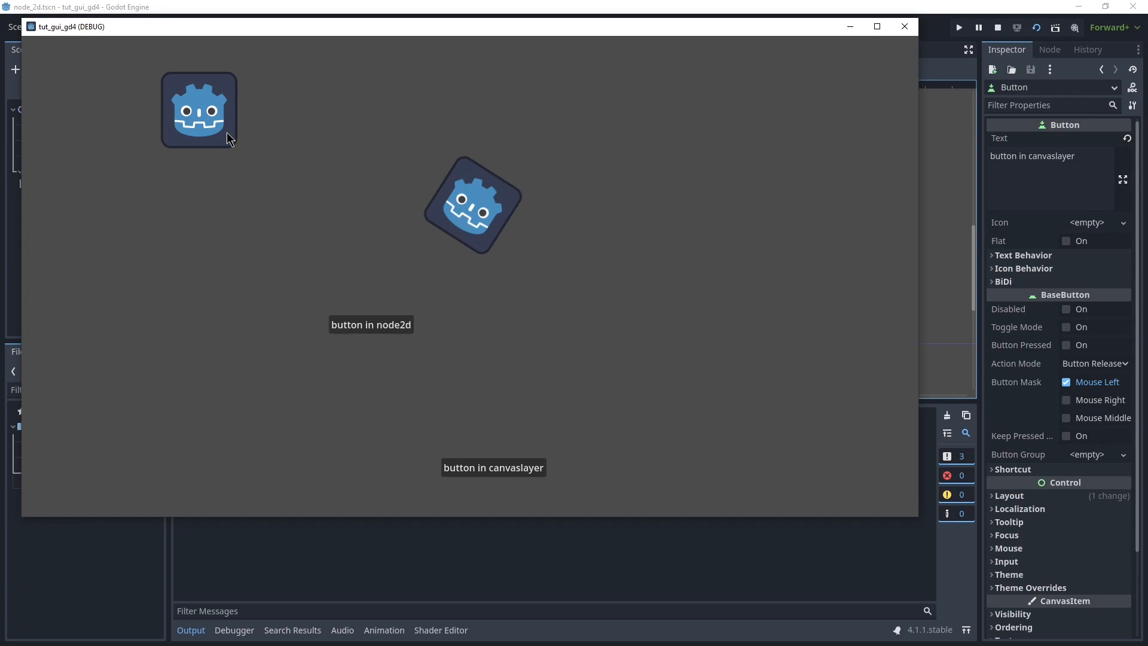
Resize the running game window, activate both the canvaslayer and node2d buttons to test them, and close the window
left_click_drag(18, 18, 61, 45)
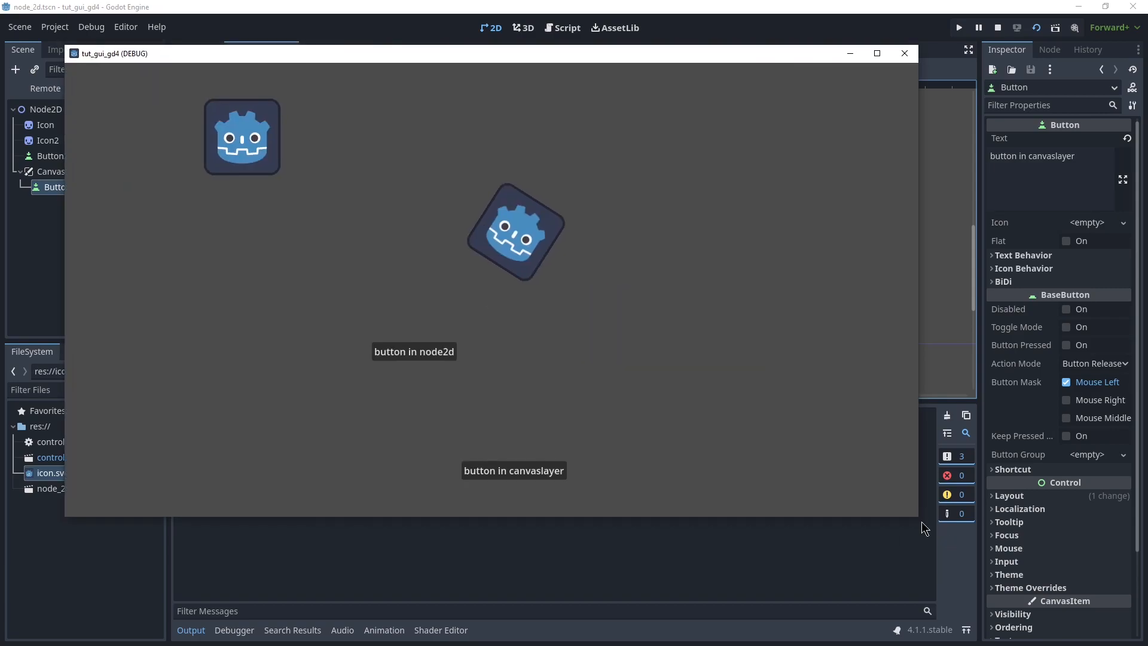
left_click(507, 470)
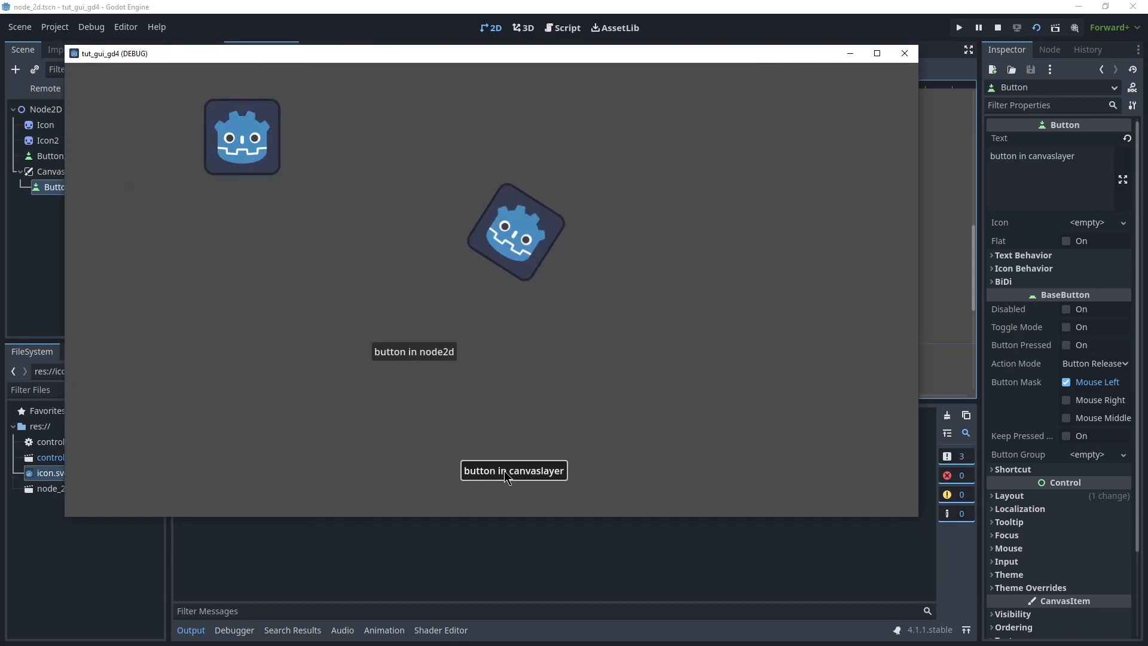
left_click(380, 356)
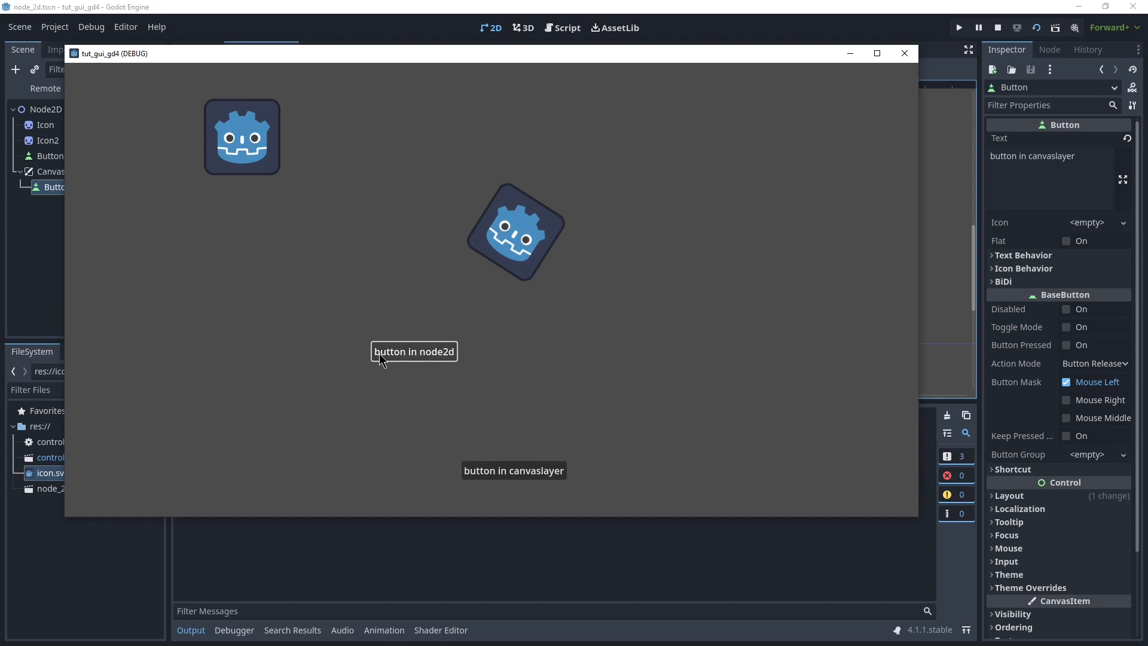
left_click_drag(919, 517, 922, 548)
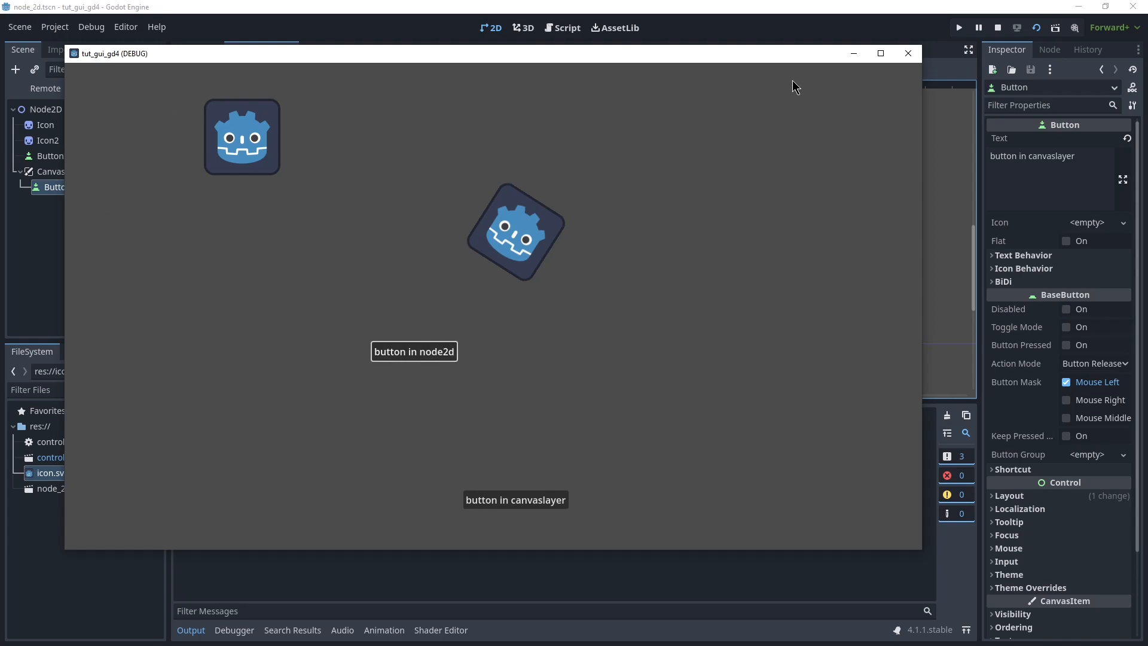
left_click(908, 54)
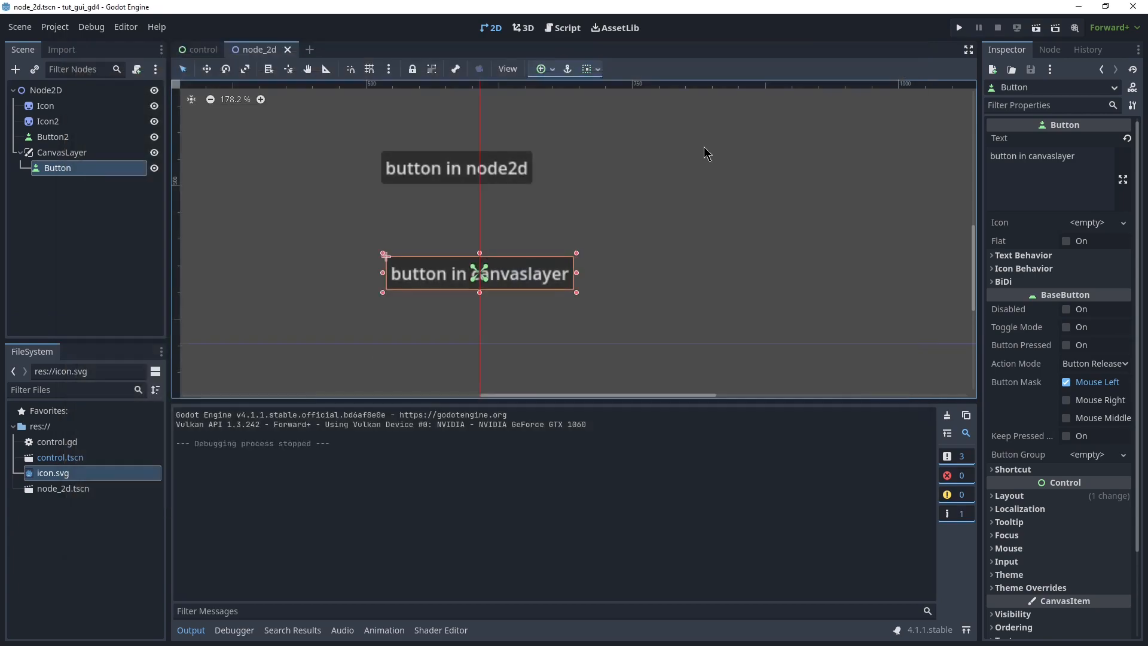
Review the CanvasLayer node and its child Button in node_2d, comparing the scene's structure with the control scene
left_click(80, 169)
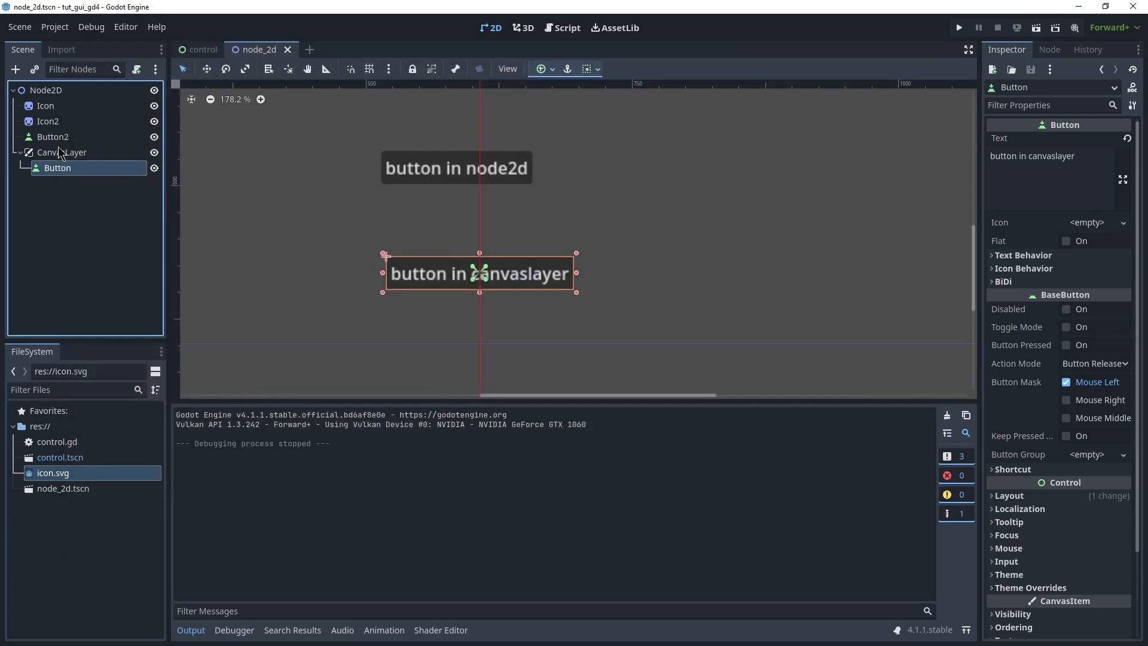
left_click(60, 152)
scroll(484, 266, "down", 3)
scroll(536, 292, "down", 12)
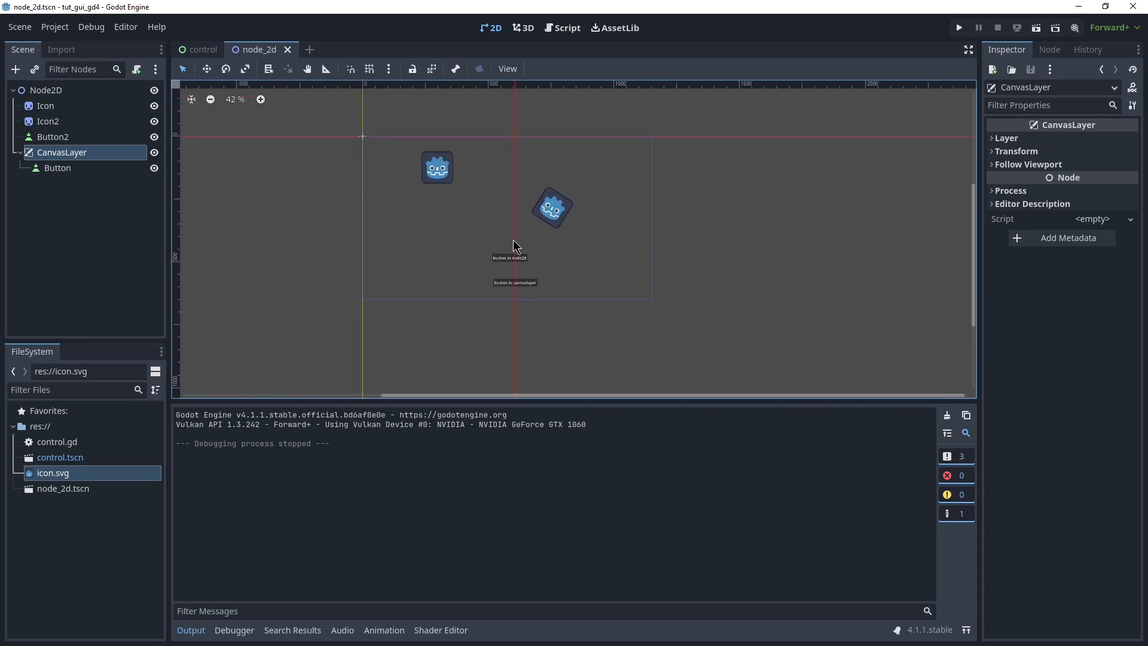
scroll(513, 240, "up", 6)
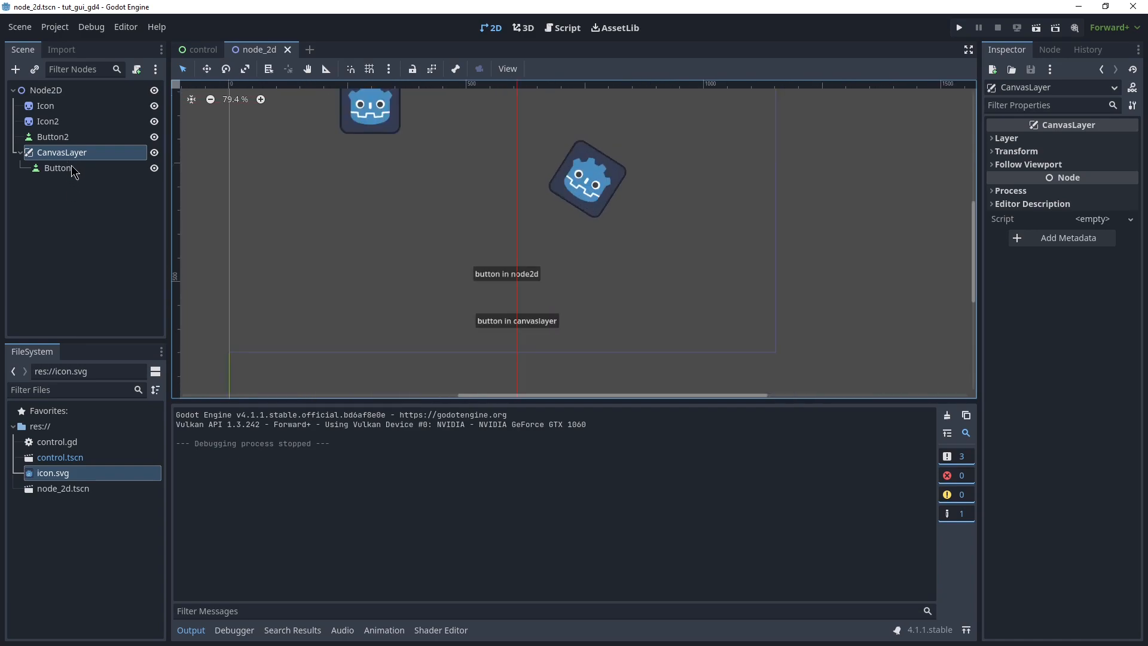
left_click(201, 49)
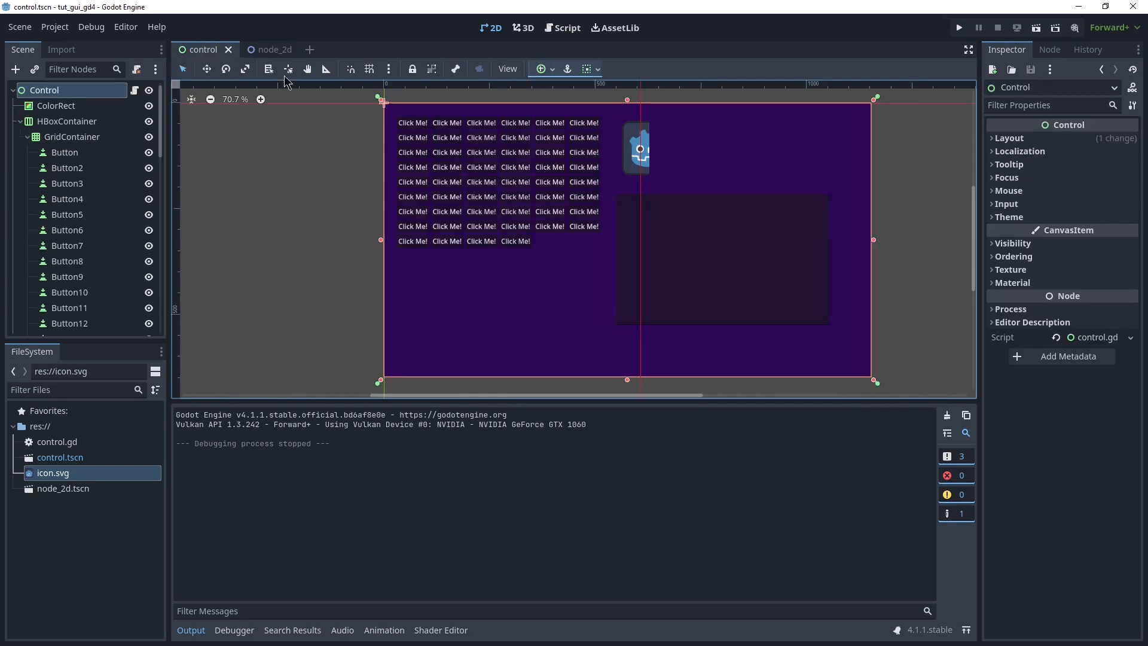
left_click(270, 50)
scroll(466, 180, "down", 2)
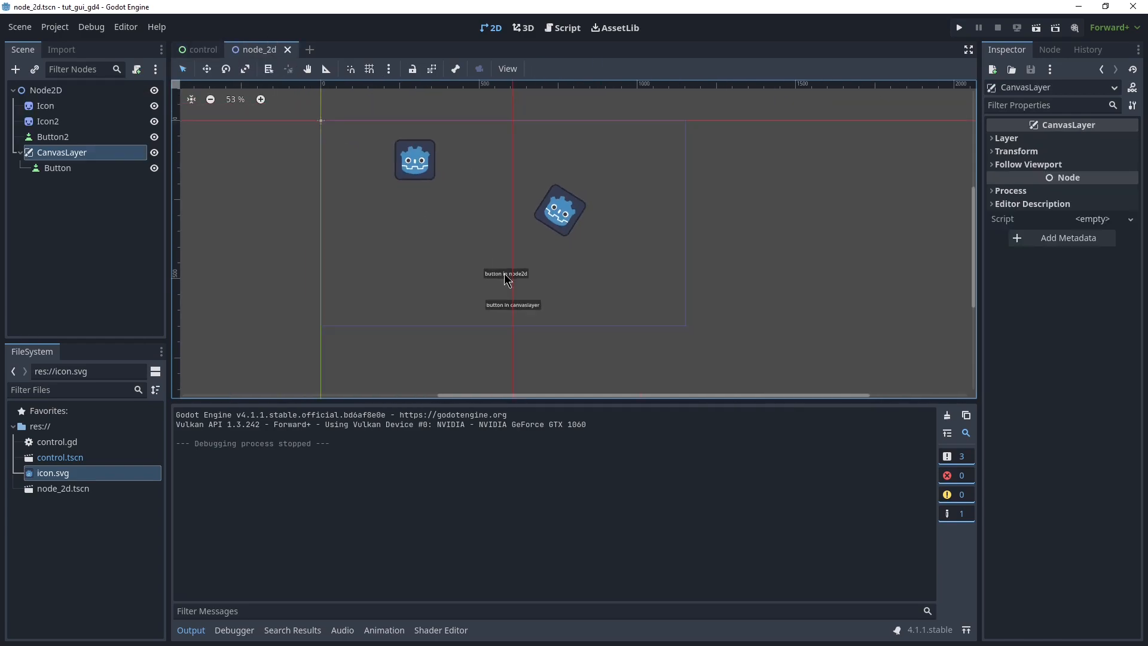
scroll(469, 162, "up", 2)
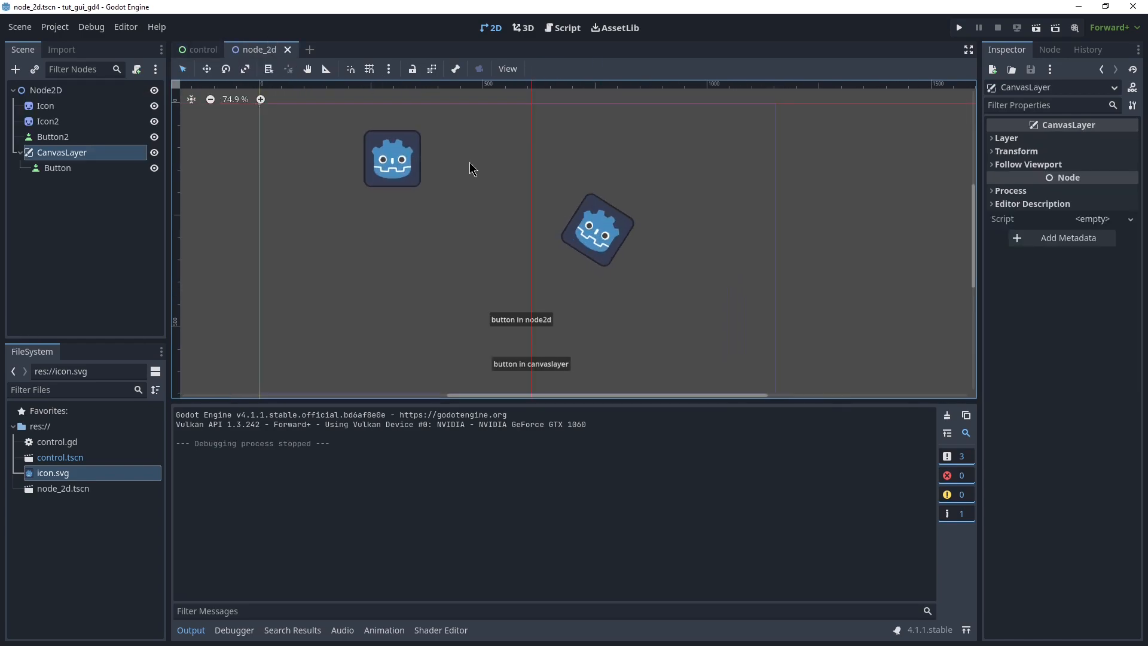
Create a new scene with a Node3D root and add a Button node as its child
left_click(309, 49)
left_click(90, 128)
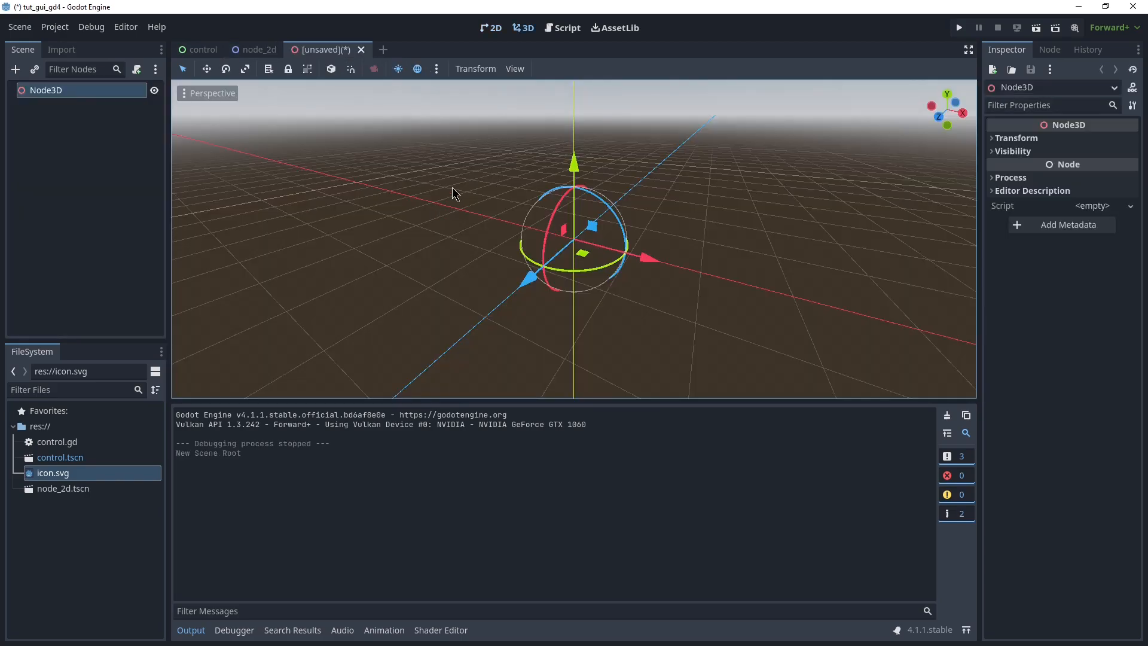
scroll(568, 199, "up", 5)
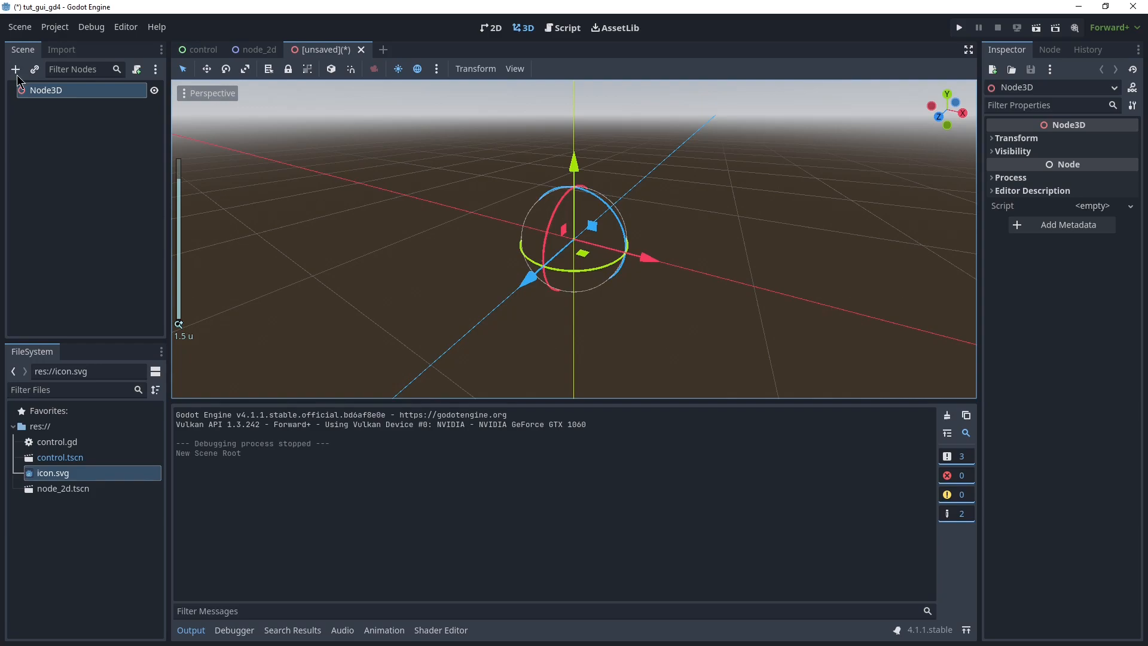
right_click(58, 104)
left_click(80, 104)
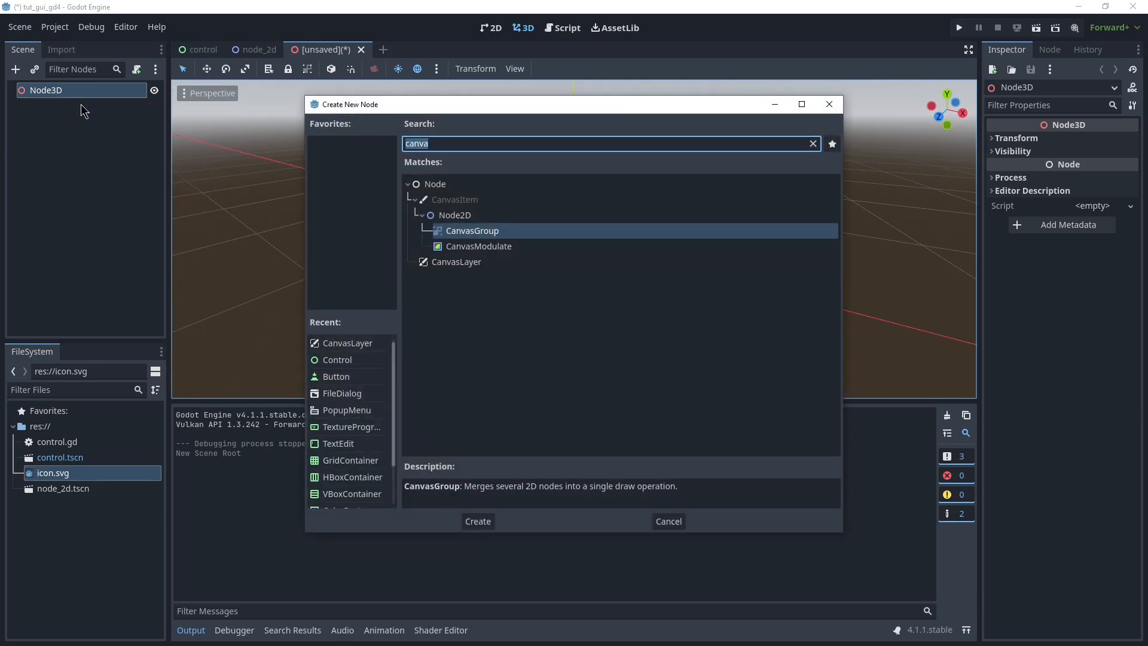
type("button")
key("Return")
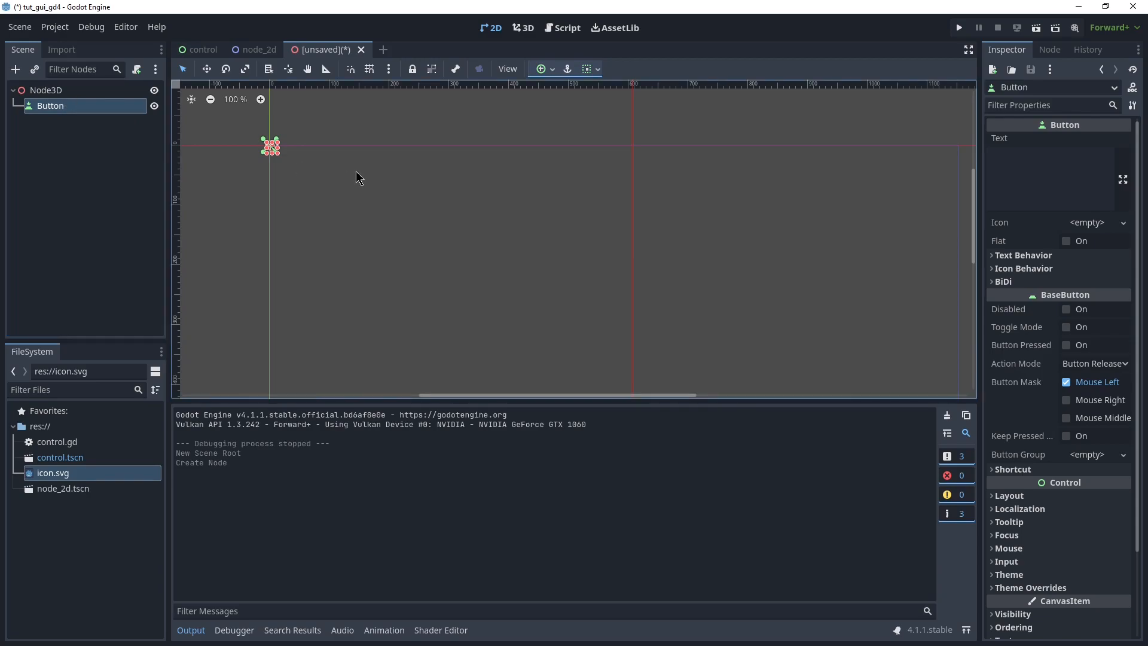
Compare how the Node3D root appears in the 3D viewport with how its Button appears in the 2D viewport
left_click(85, 91)
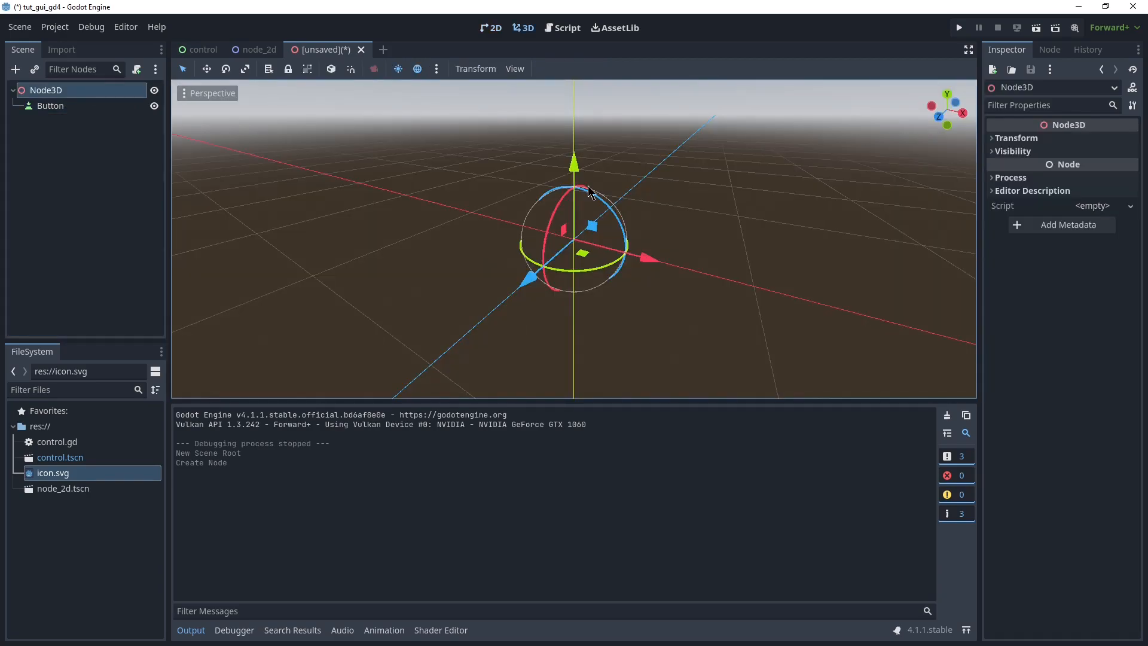
right_click_drag(573, 239, 392, 210)
key("d")
right_click_drag(556, 312, 481, 313)
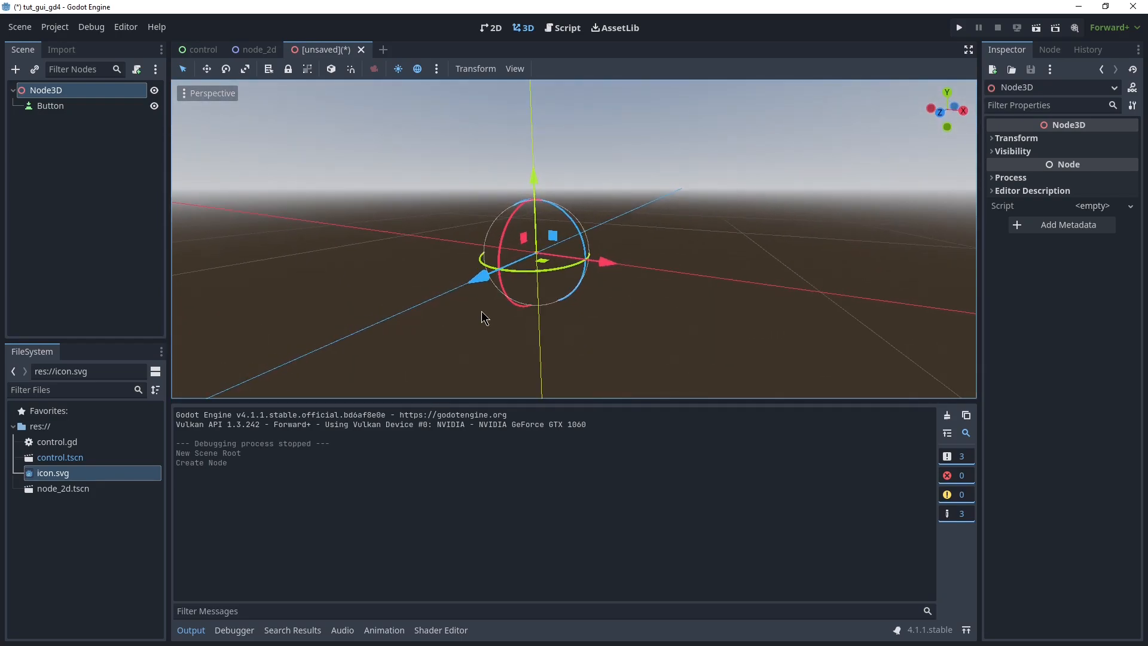
left_click(84, 108)
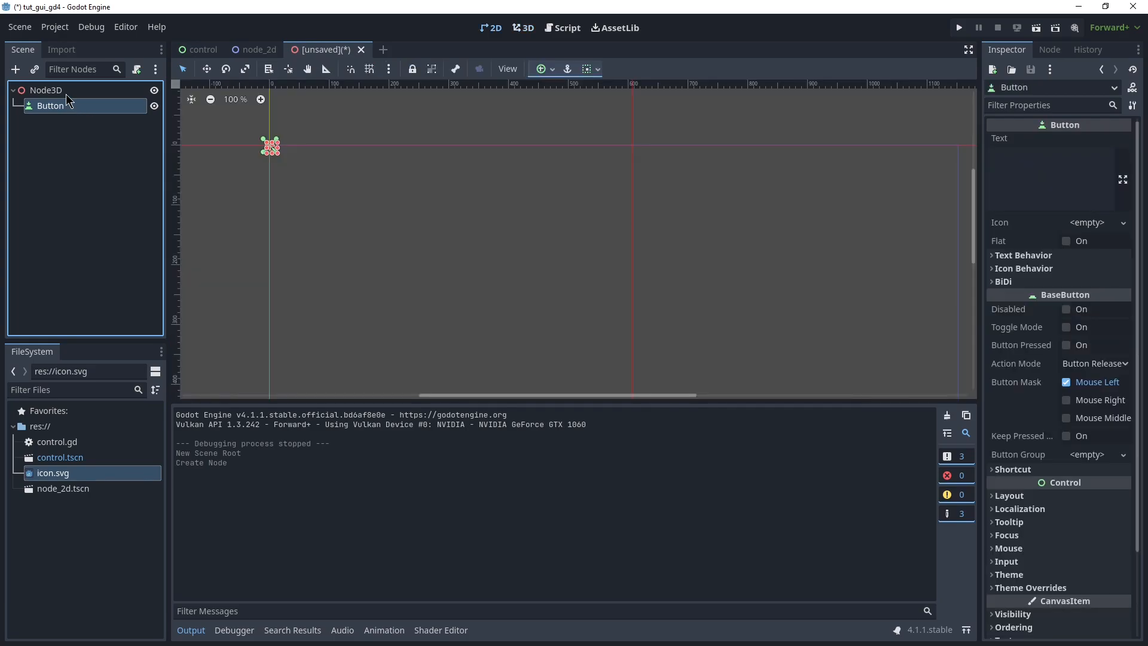
Add a CanvasLayer node under the Node3D root and reparent the Button into it
right_click(67, 95)
left_click(89, 103)
type("canva")
key("Return")
left_click_drag(106, 105, 72, 128)
left_click(76, 105)
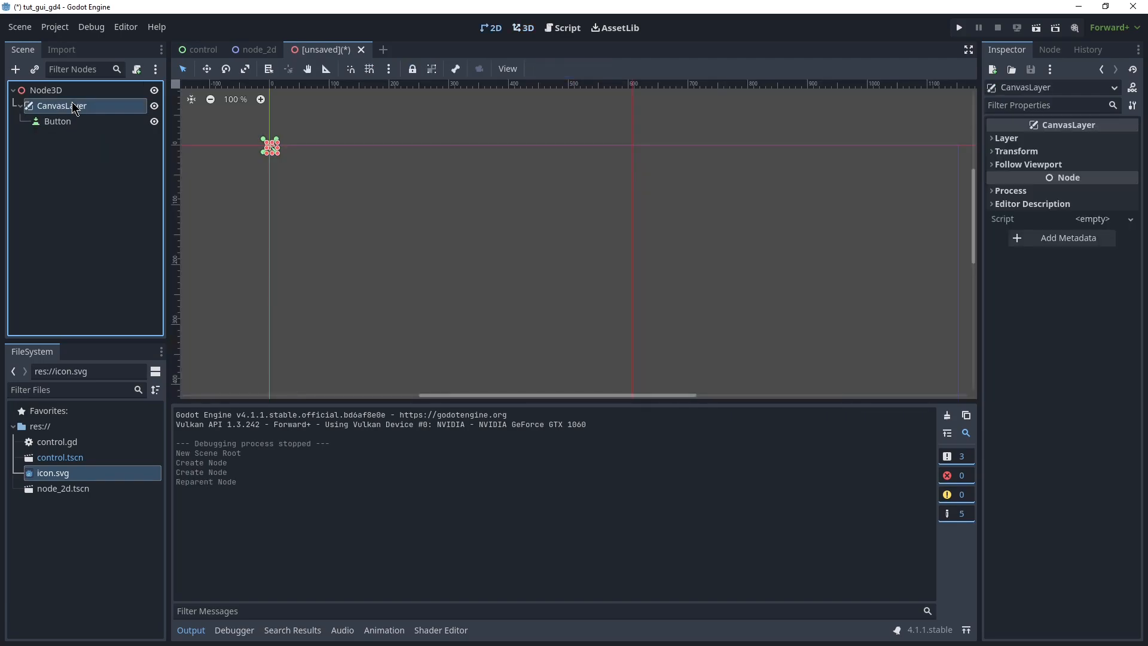
Set the Button's text to "button in canvas"
left_click(114, 122)
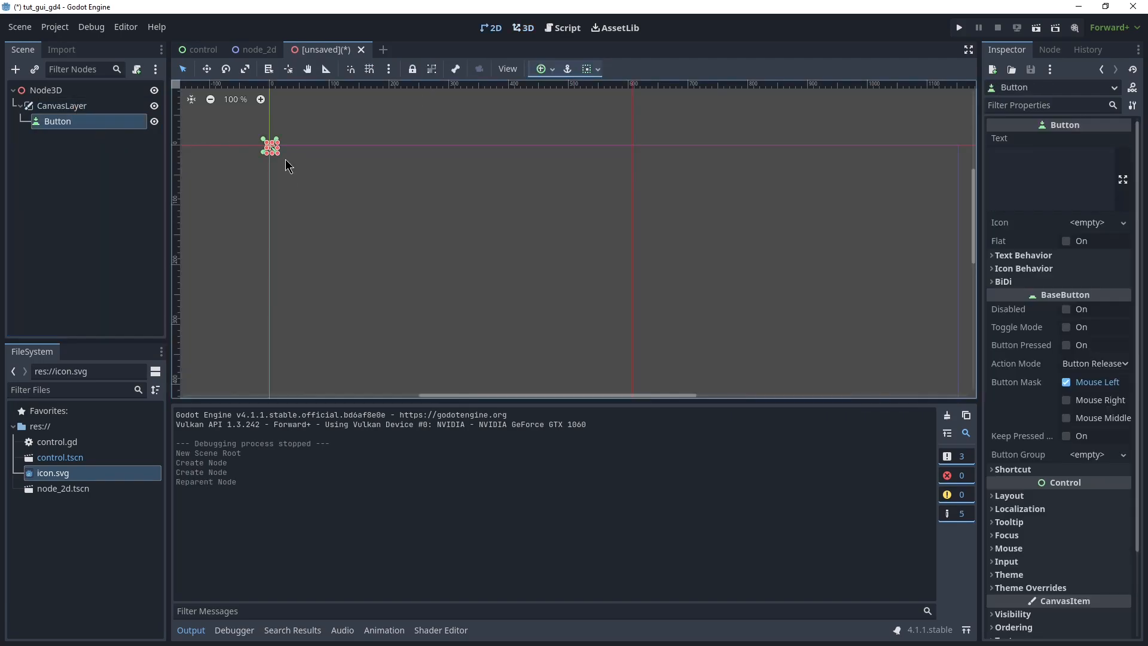
left_click(1038, 169)
type("button in canvas")
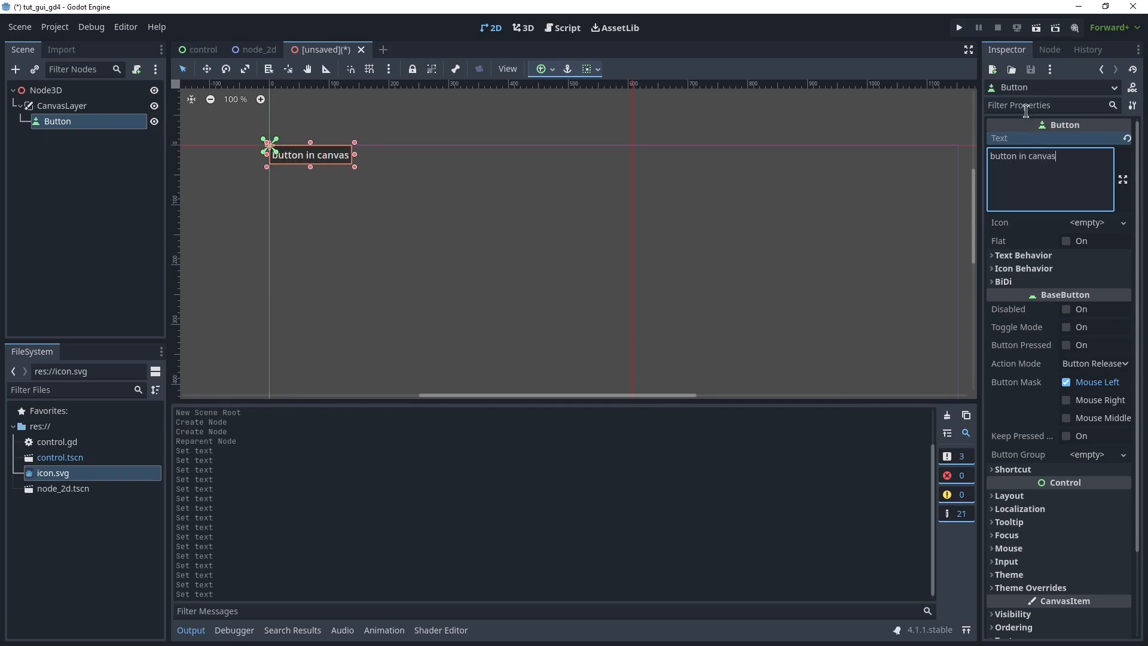
Run the current scene, saving it as node_3d.tscn, test the button in the game window, and close it
left_click(1036, 28)
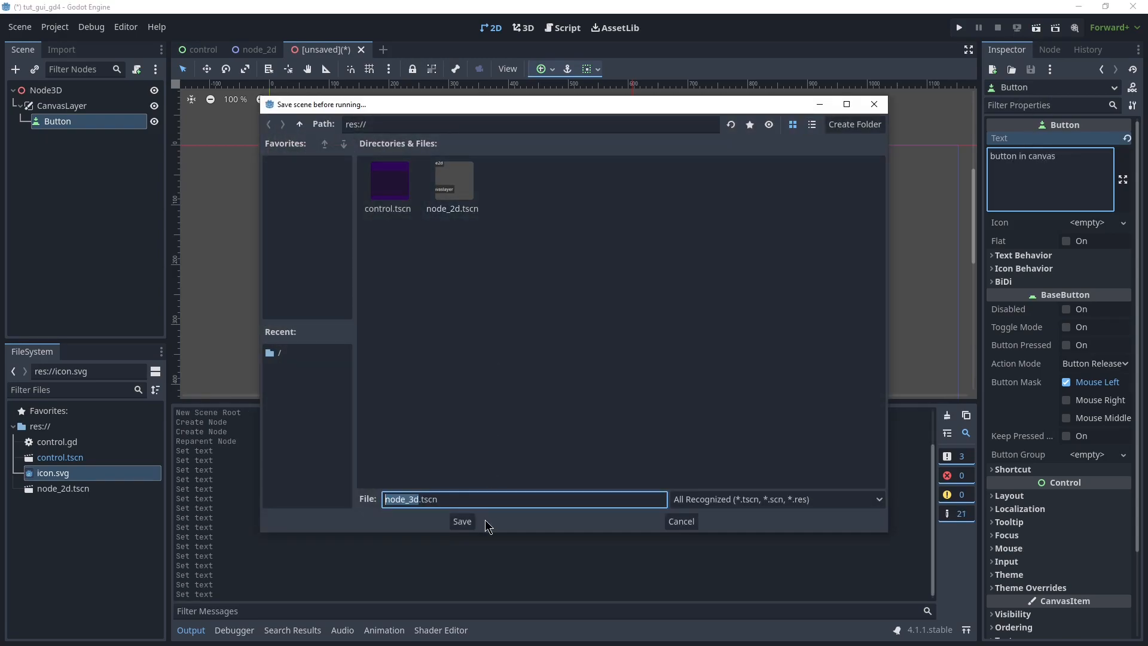
left_click(462, 523)
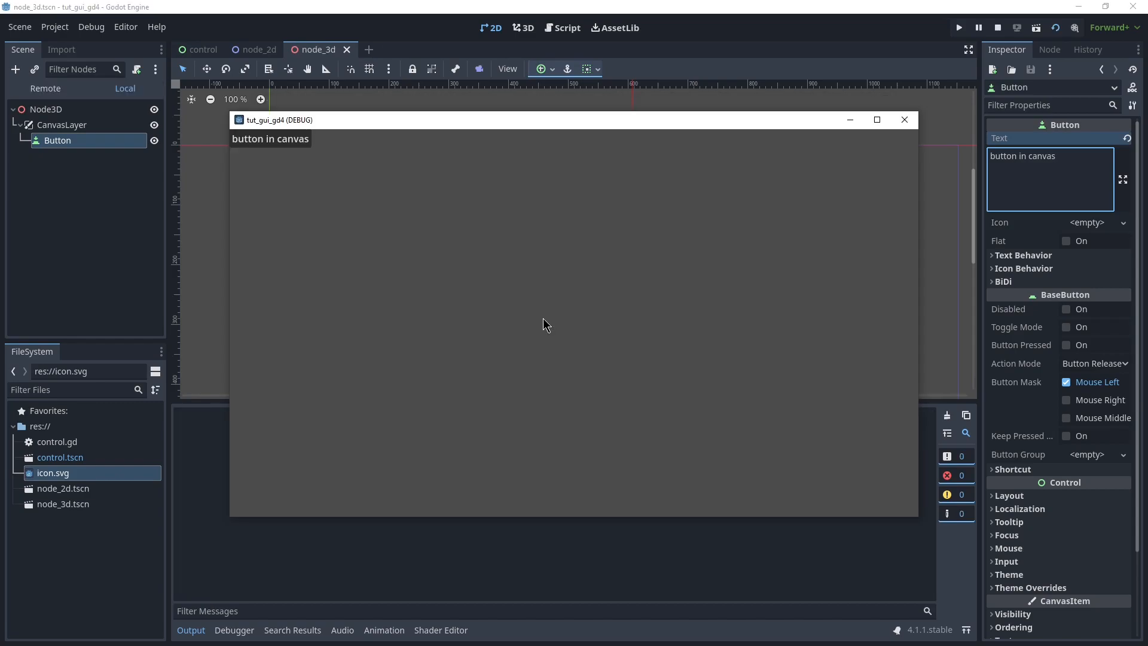
left_click(283, 149)
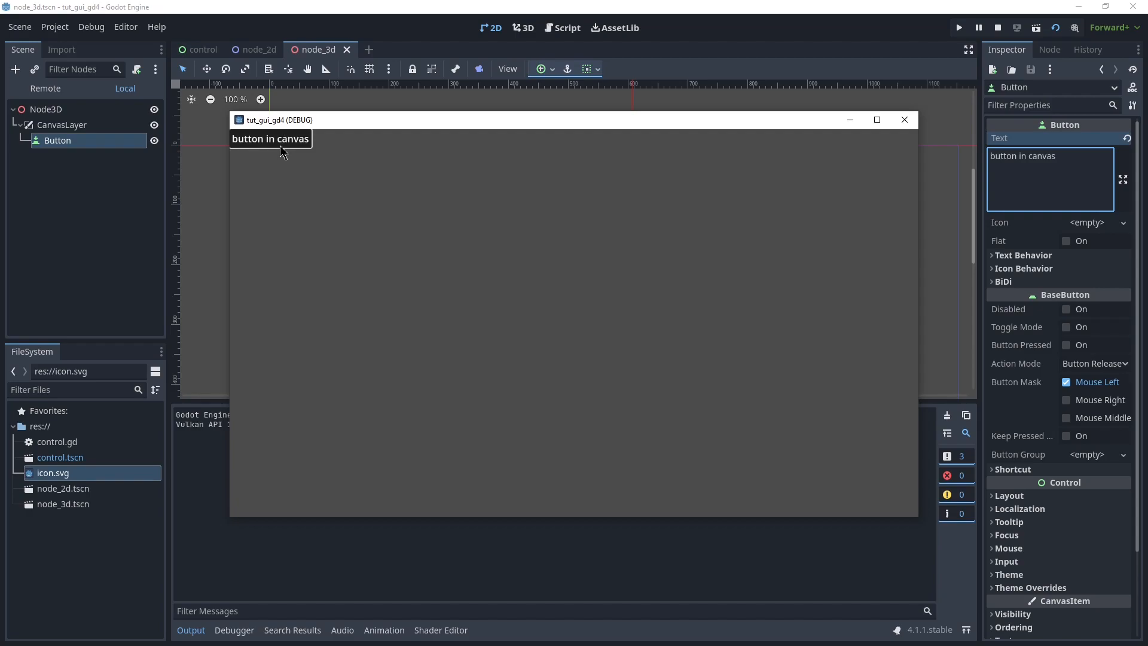
left_click(900, 127)
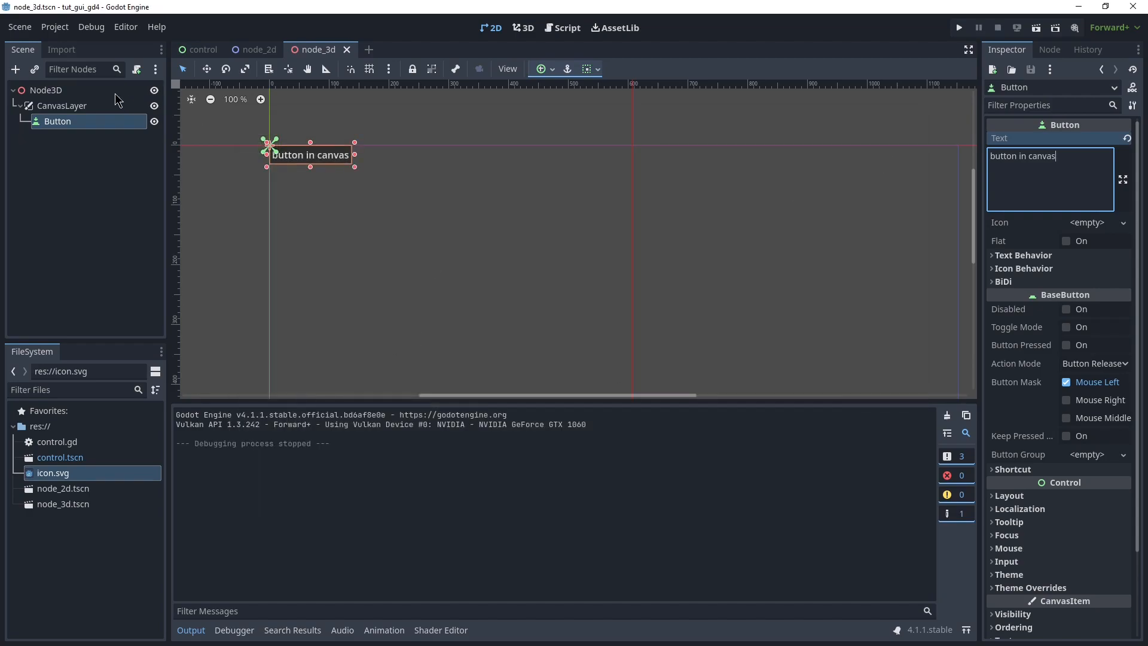
Add a Sprite3D node under the Node3D root and assign icon.svg as its texture
left_click(82, 92)
middle_click_drag(562, 152, 597, 153)
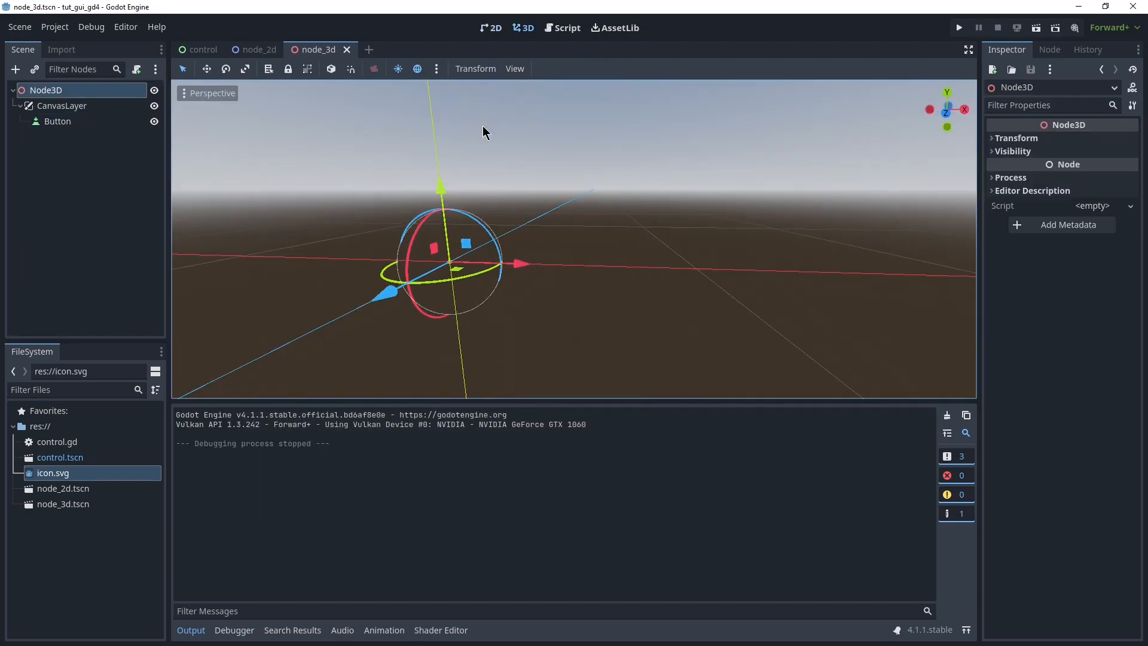
right_click(58, 91)
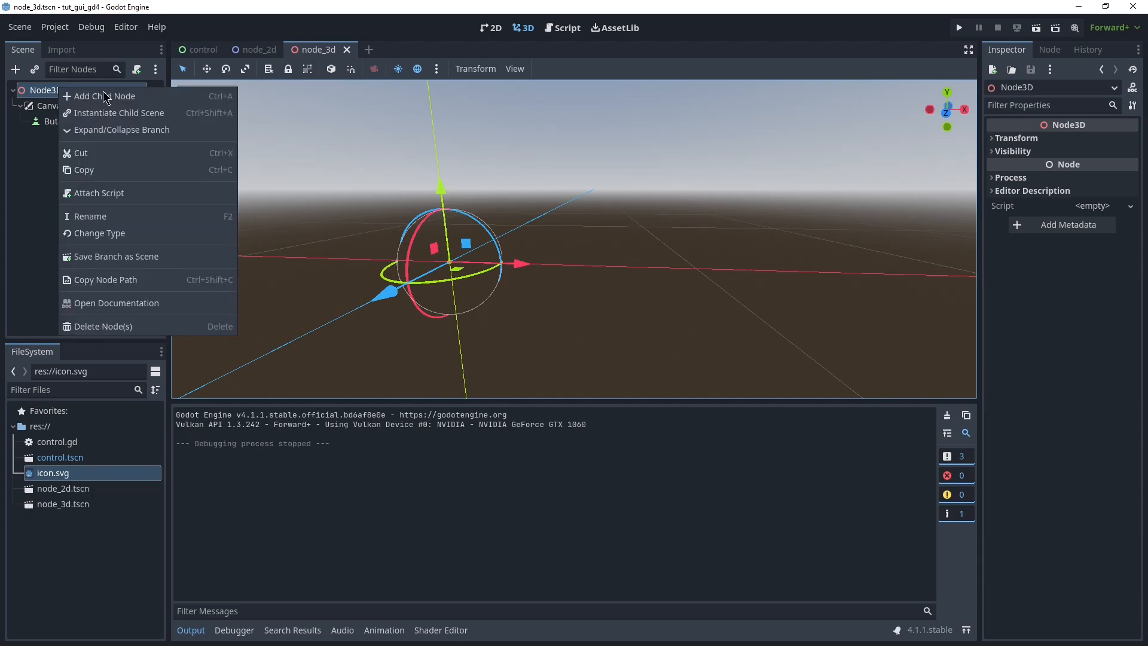
left_click(114, 93)
type("sprite3")
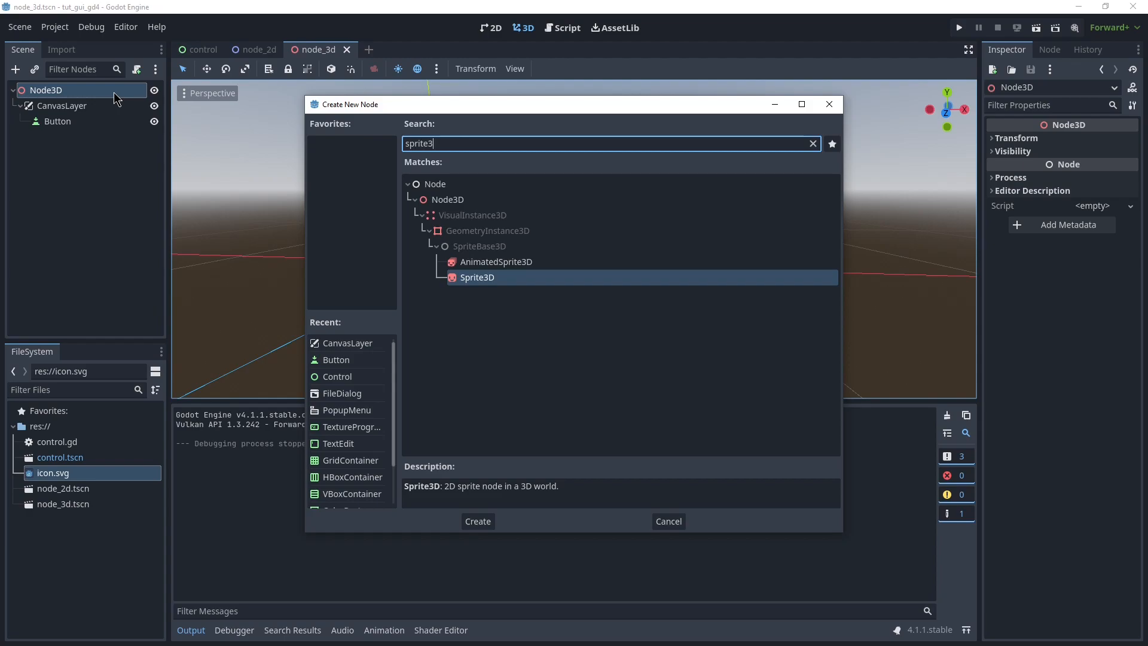
key("Return")
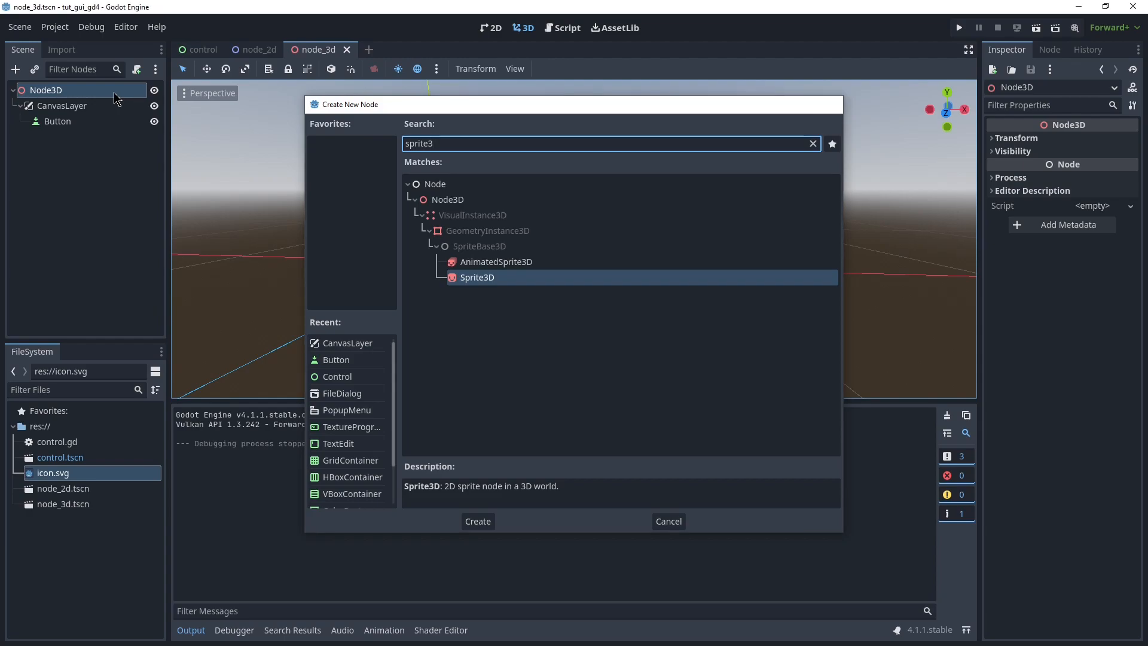
left_click_drag(62, 476, 1100, 141)
Rotate the Sprite3D about two axes so it sits tilted, and run the scene briefly to check it
scroll(520, 272, "up", 5)
scroll(520, 272, "down", 3)
left_click_drag(520, 269, 547, 261)
left_click_drag(549, 219, 532, 205)
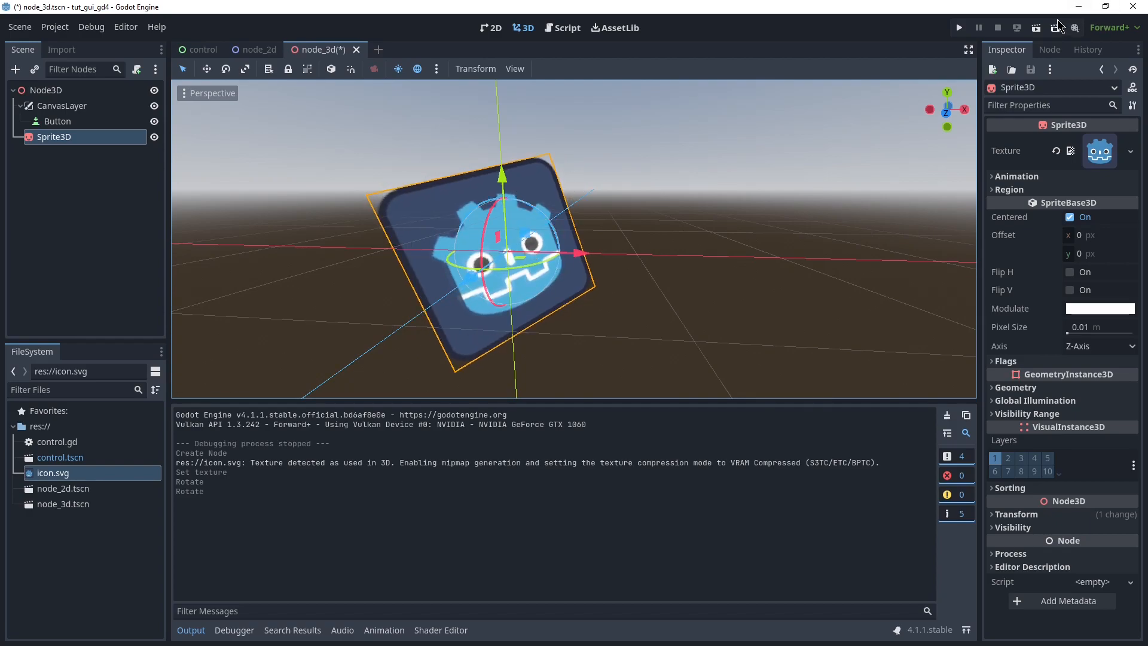
left_click(1036, 28)
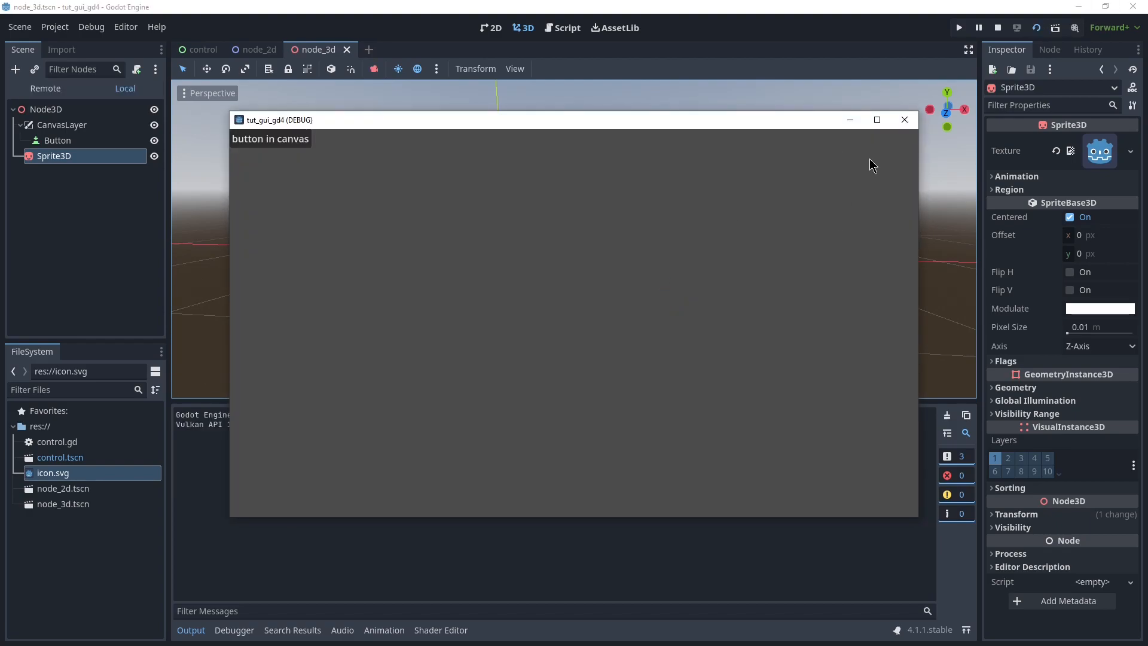
left_click(904, 120)
Add a Camera3D node as a child of the Node3D root
left_click(70, 93)
right_click(70, 92)
left_click(109, 97)
type("camera")
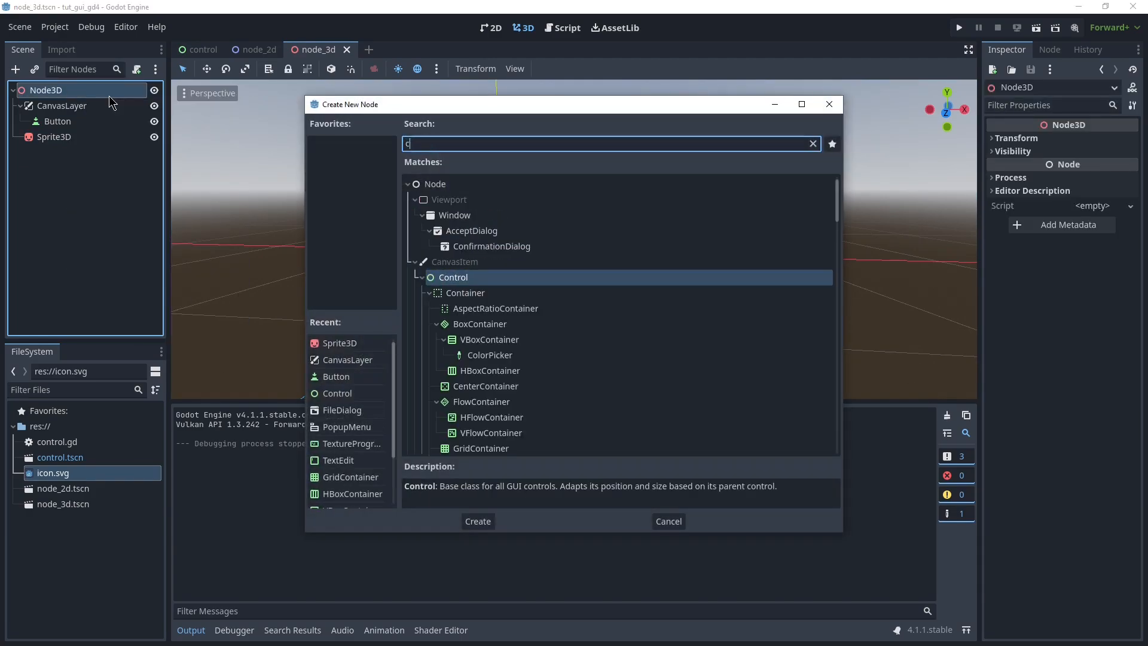
key("Return")
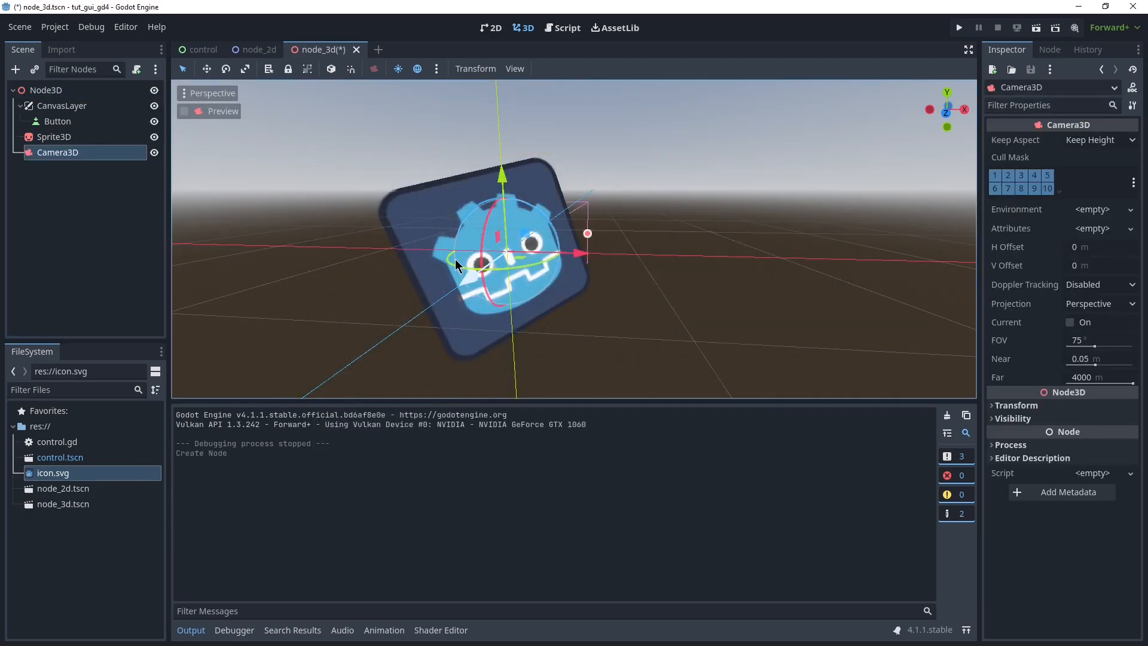
Move the Camera3D back and up from the sprite, rotate it slightly, and turn on the camera preview
scroll(586, 239, "down", 5)
right_click_drag(788, 228, 629, 239)
left_click_drag(815, 274, 277, 375)
left_click_drag(470, 311, 446, 91)
left_click_drag(366, 187, 234, 190)
left_click_drag(345, 127, 345, 123)
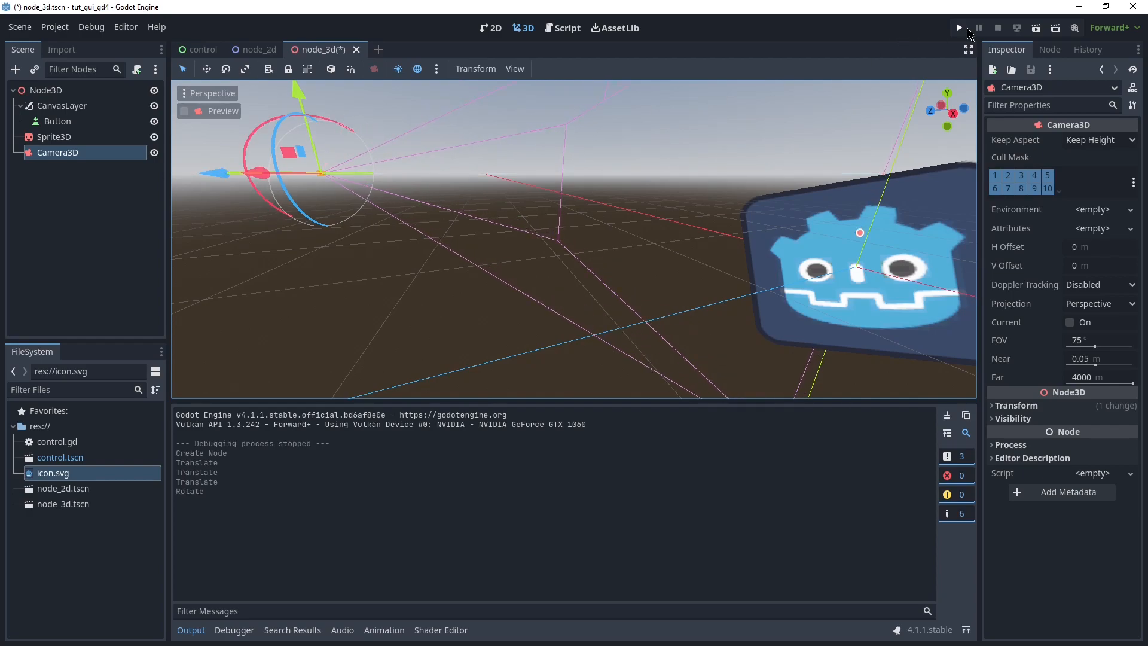
left_click(183, 112)
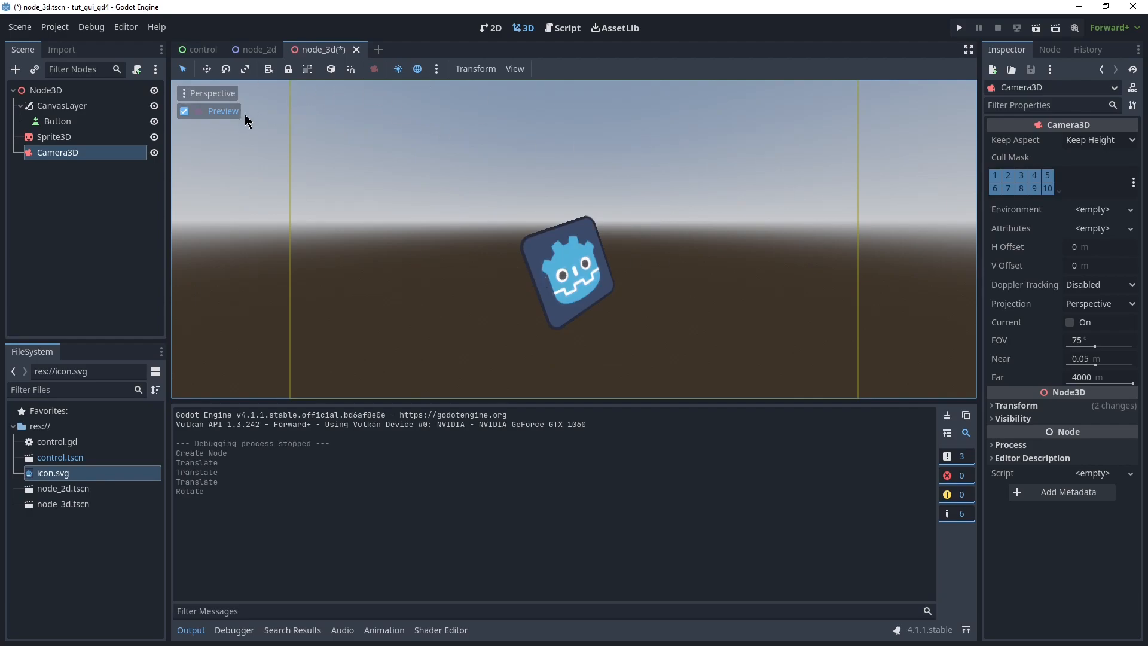
Turn off the camera preview, save the 3D scene and run it to test the canvas button over the sprite
left_click(189, 114)
key("ctrl+s")
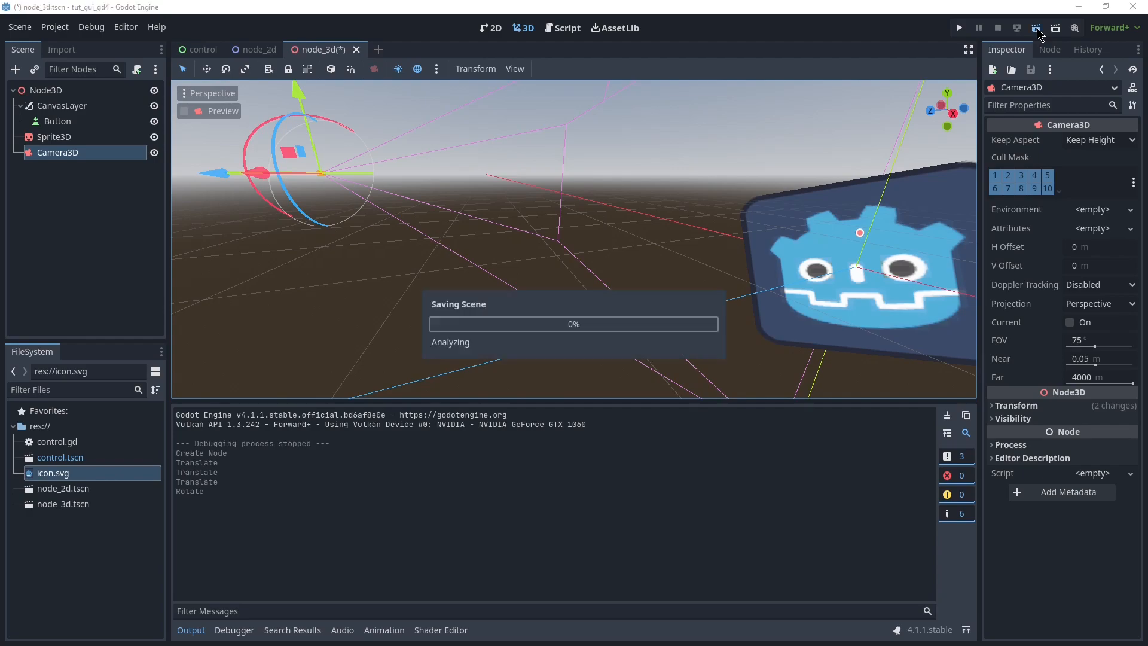
key("F6")
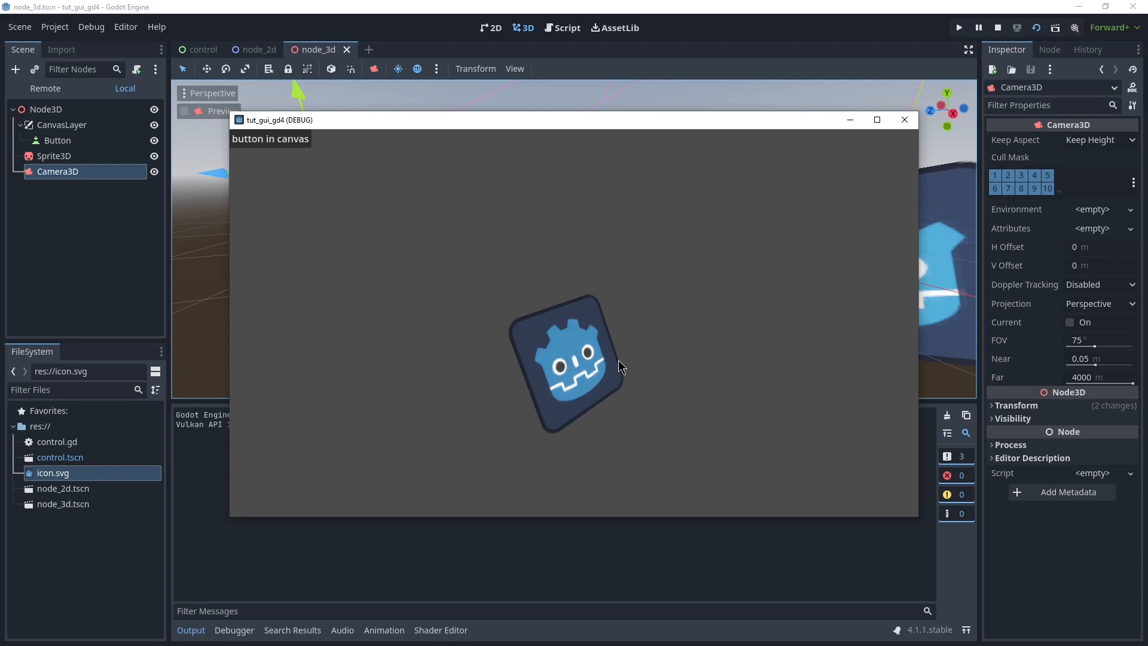
left_click(274, 142)
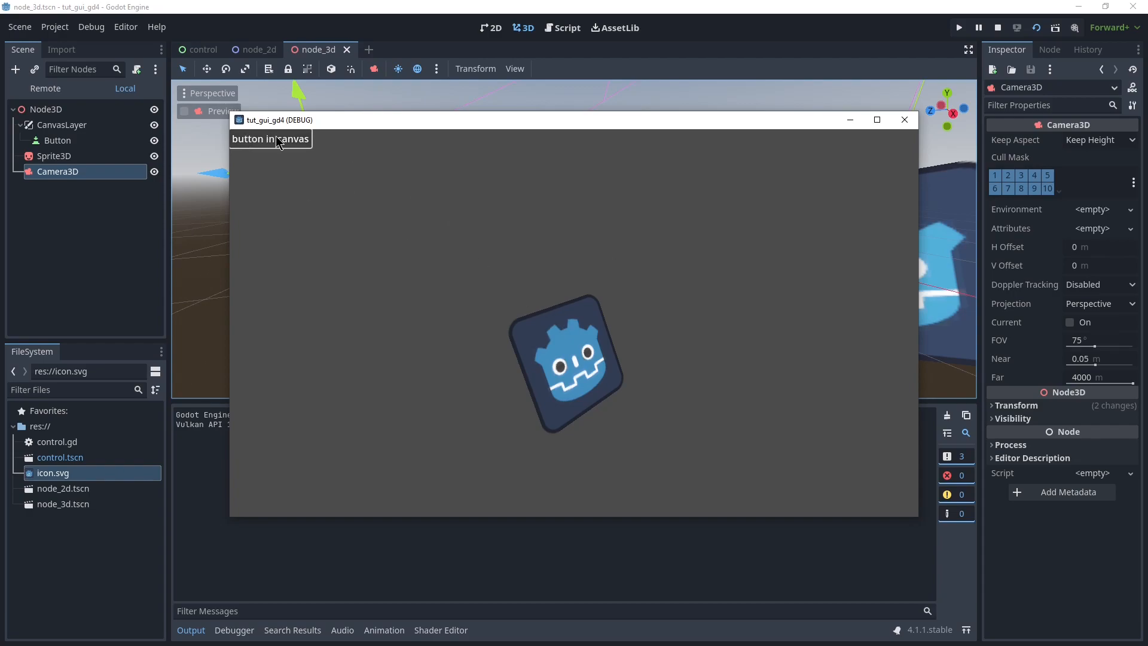
left_click(903, 124)
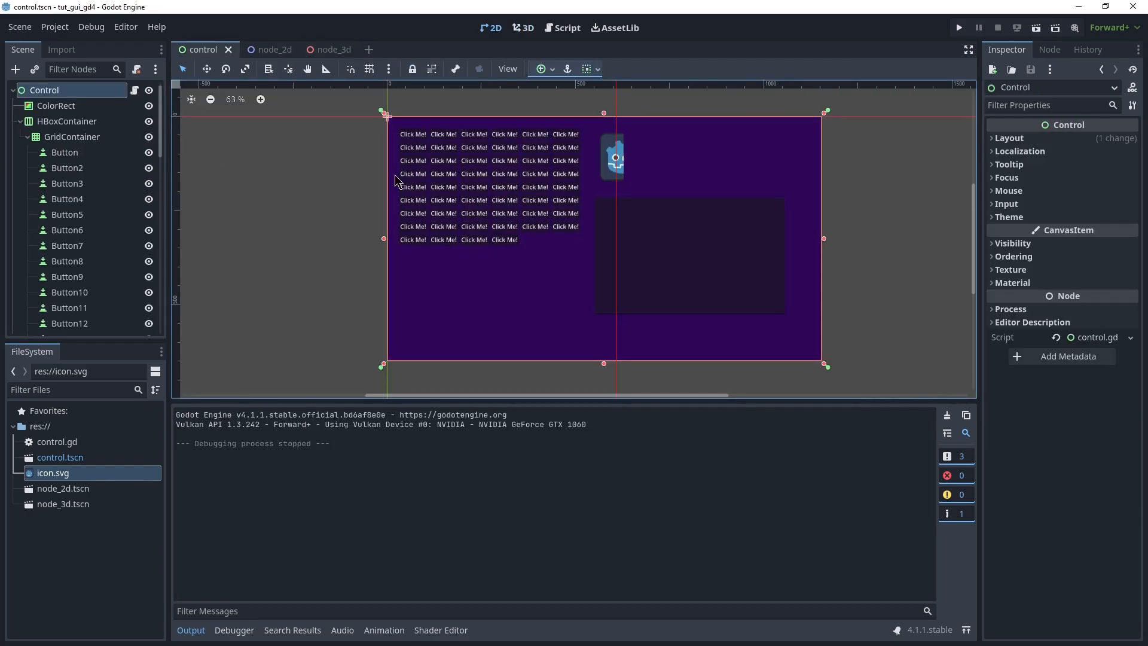
scroll(568, 227, "up", 4)
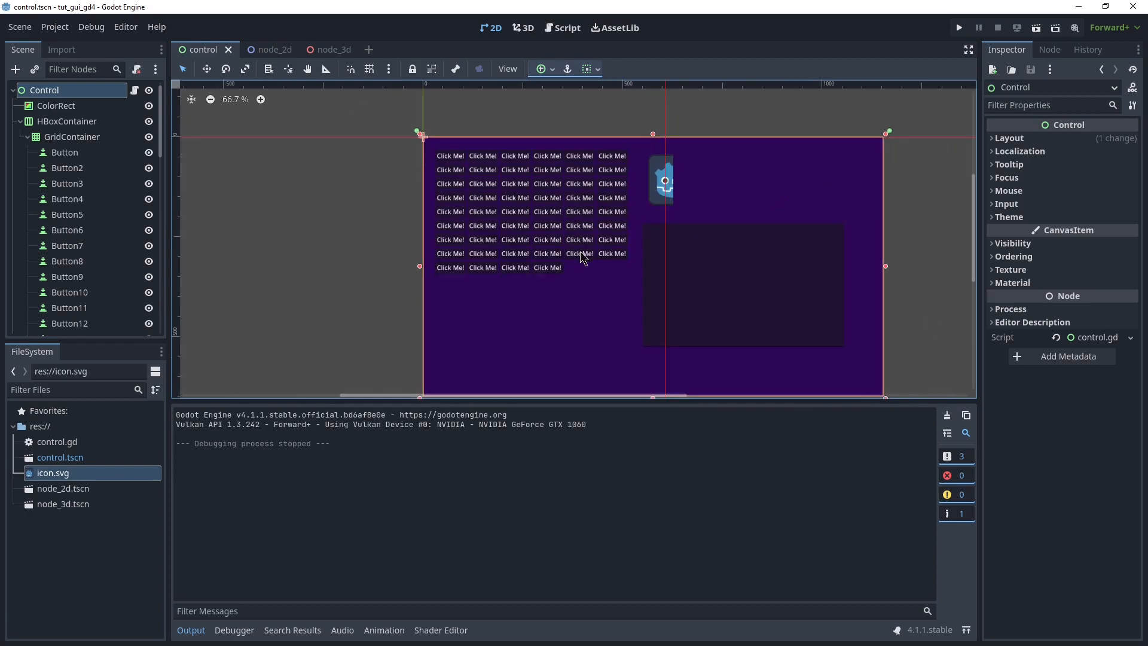
scroll(574, 135, "up", 7)
scroll(480, 162, "up", 6)
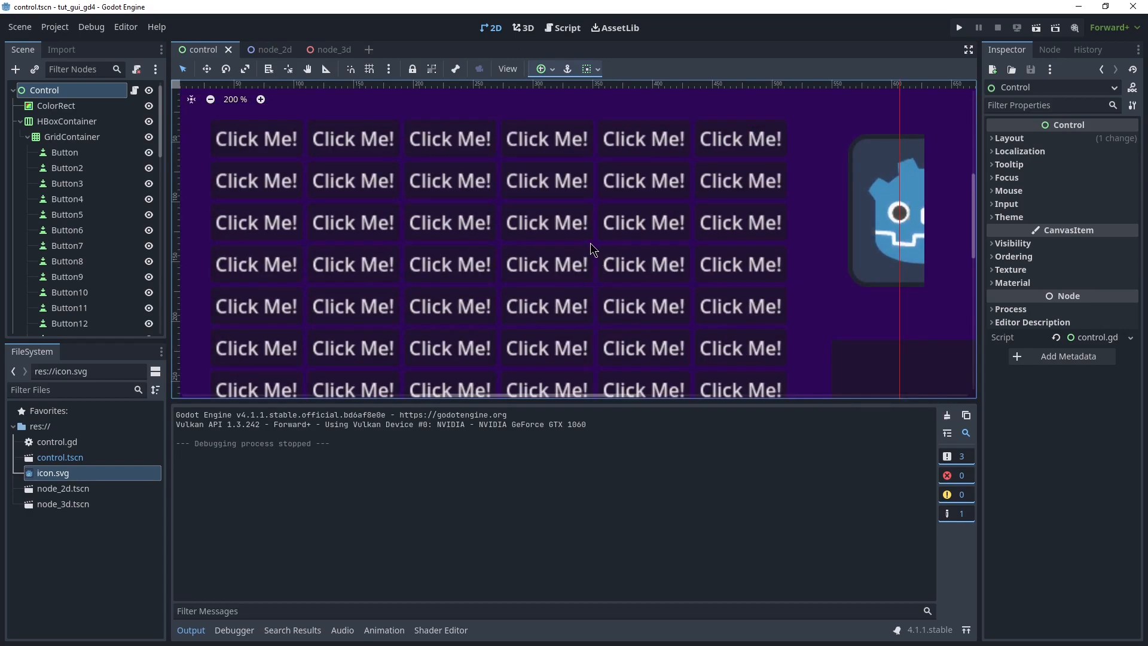
scroll(567, 236, "up", 20)
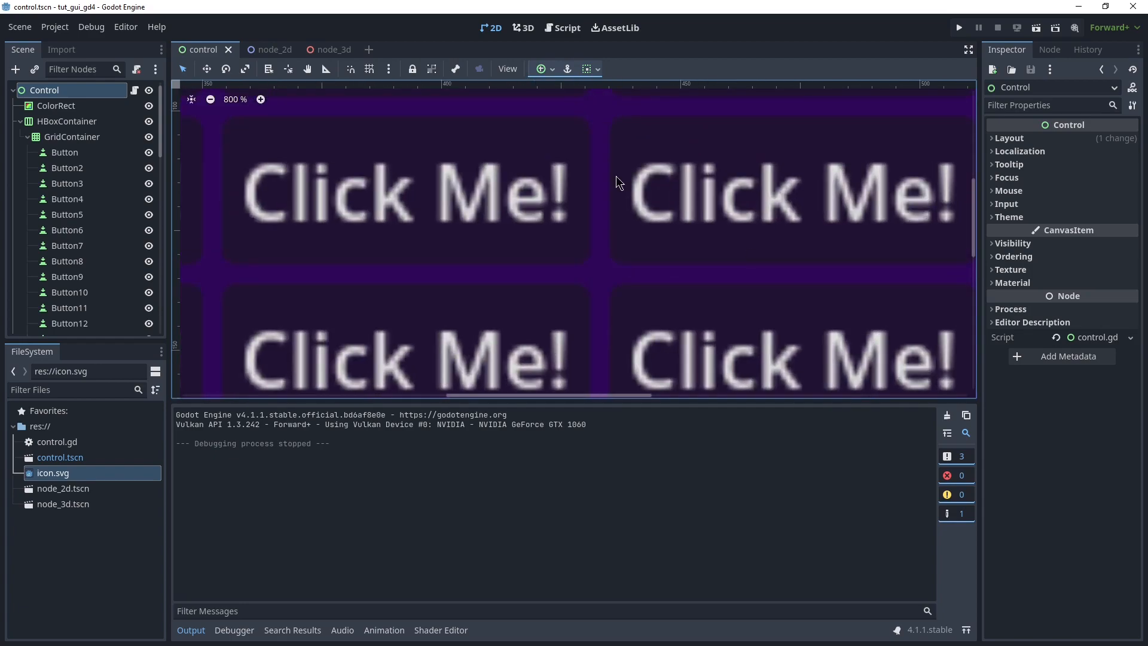
scroll(710, 214, "down", 20)
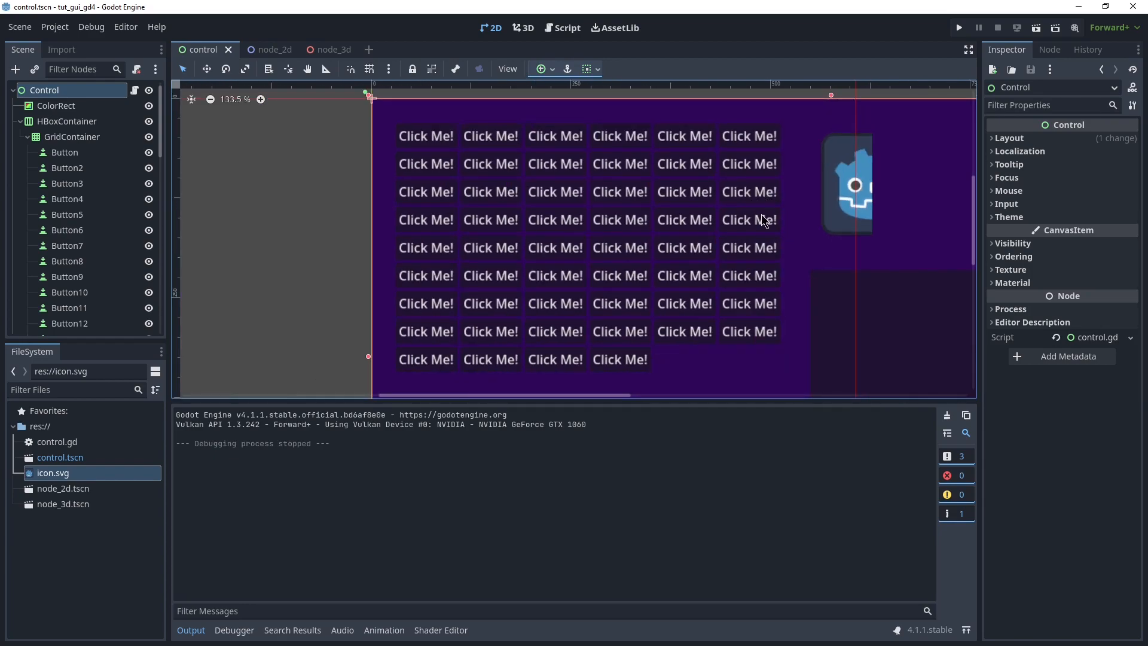
Override the font color of the first Button in the GridContainer with red (eb0000)
left_click(76, 157)
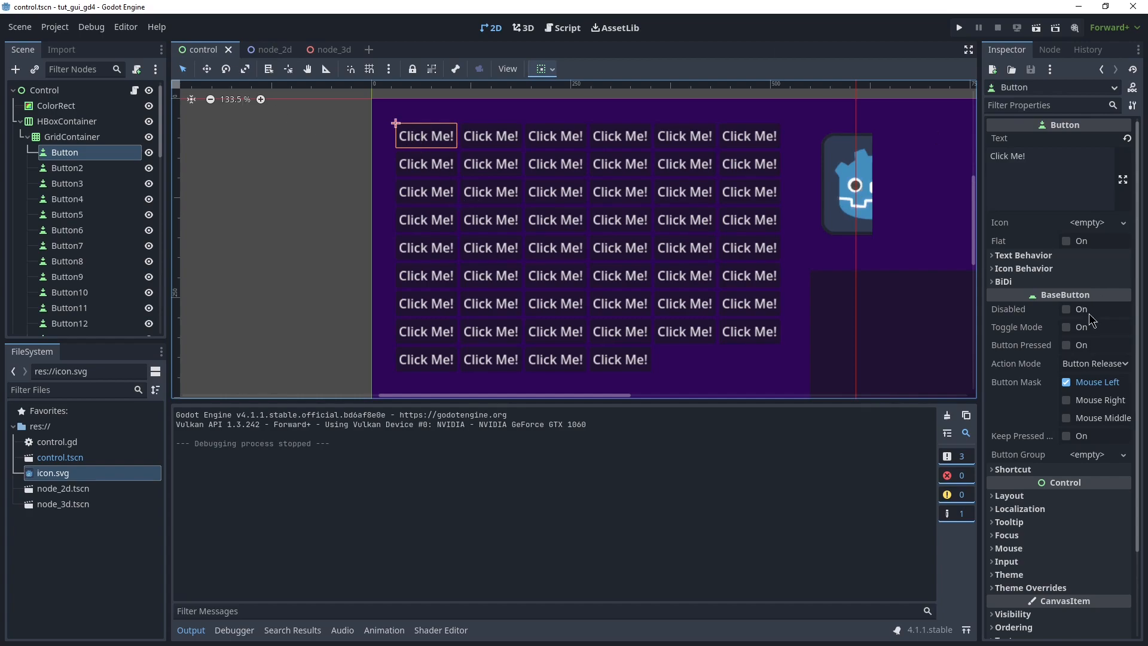
scroll(1044, 475, "down", 3)
left_click(1048, 487)
scroll(1040, 466, "down", 3)
left_click(1017, 426)
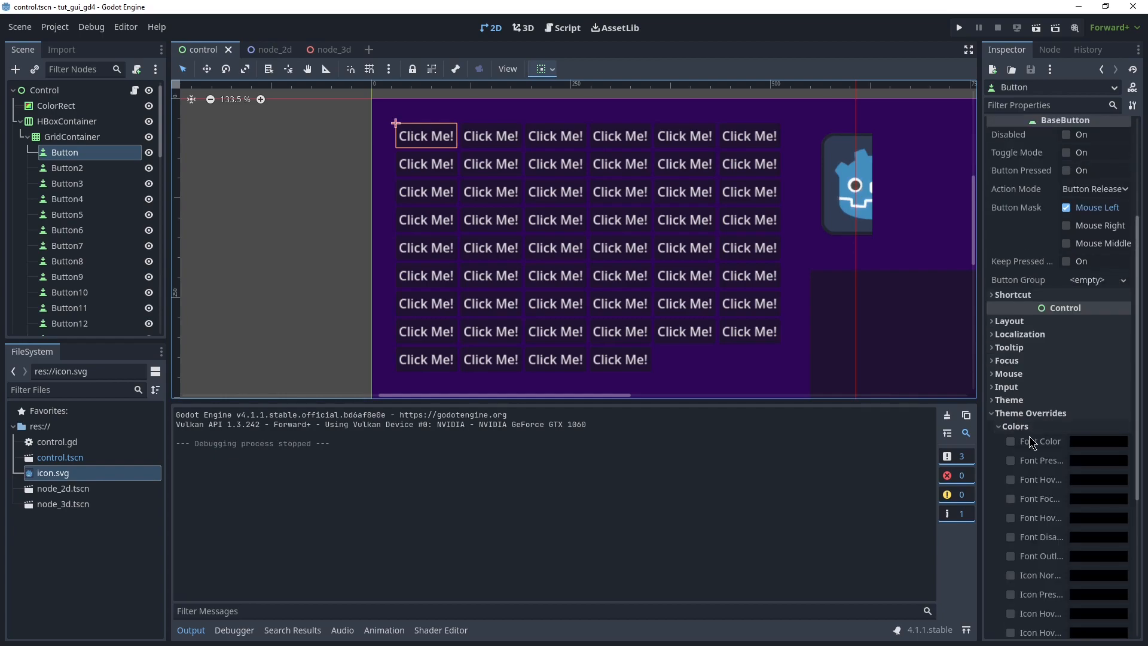
left_click(1011, 441)
left_click(1099, 442)
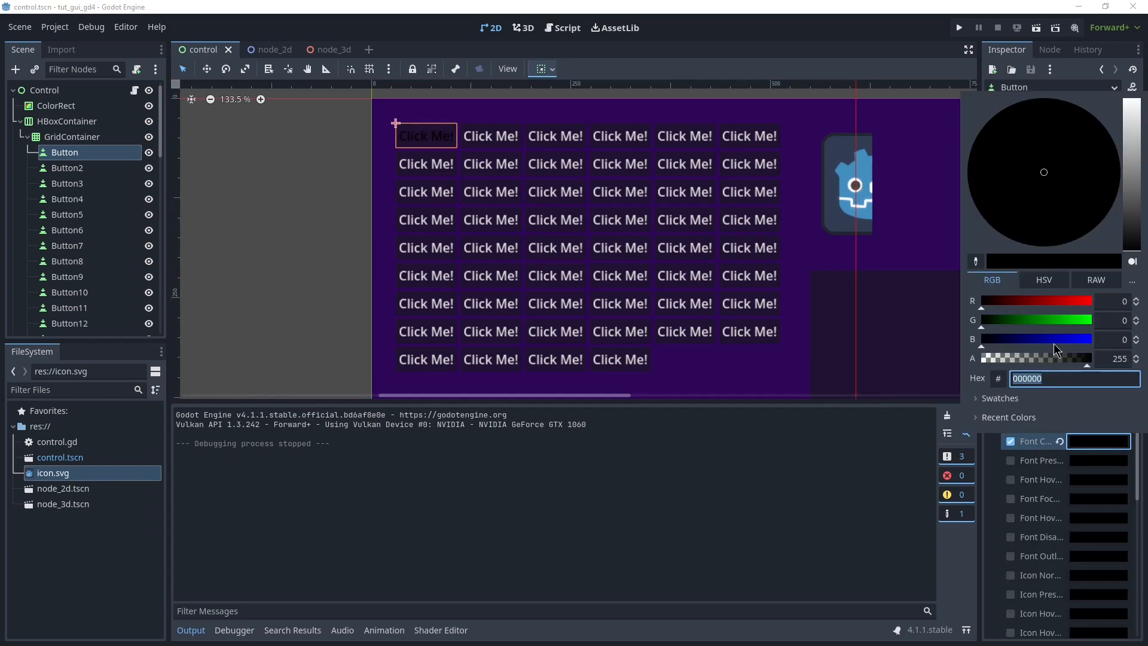
left_click_drag(1057, 302, 1083, 306)
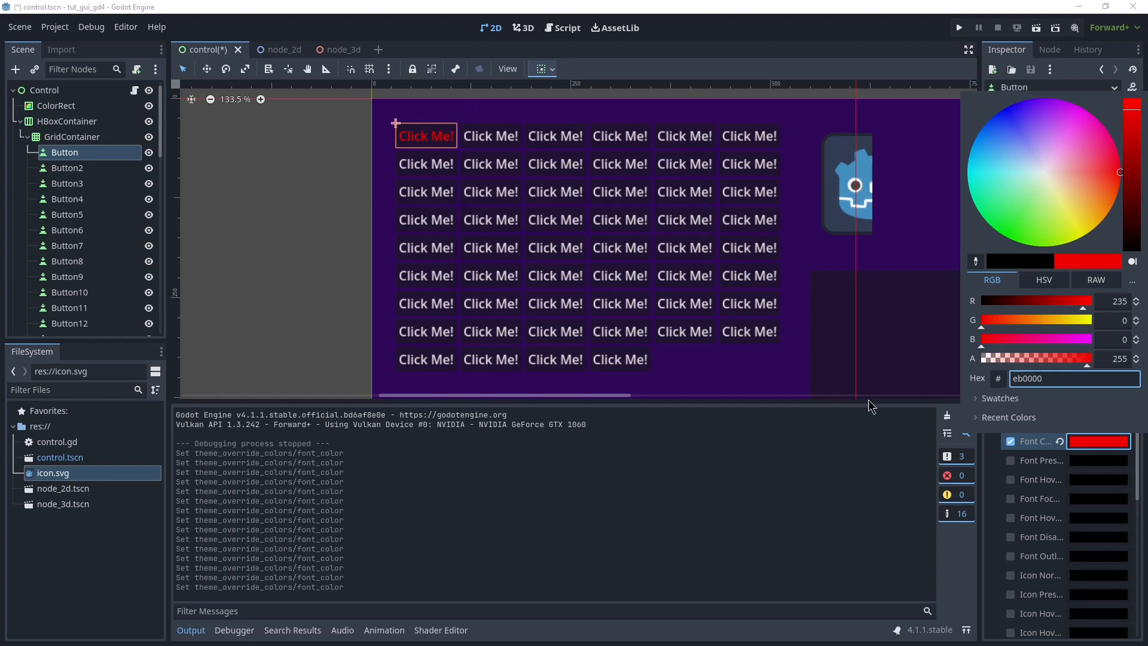
left_click(57, 154)
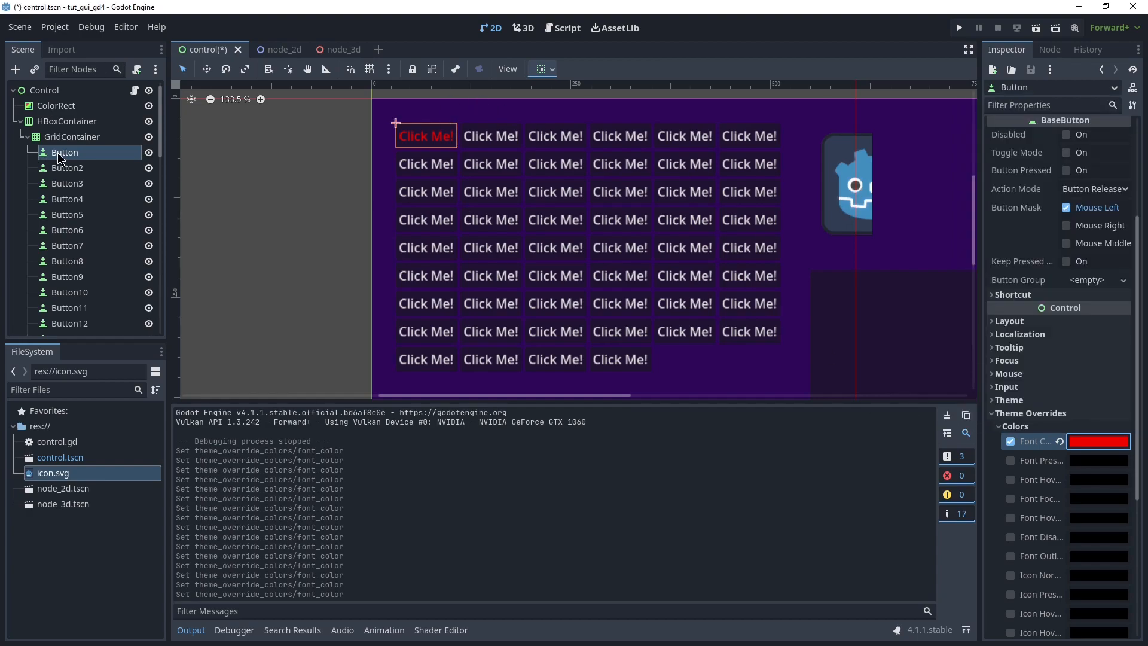
Expand the Button's font theme override and check which font resource types it accepts
left_click(1020, 427)
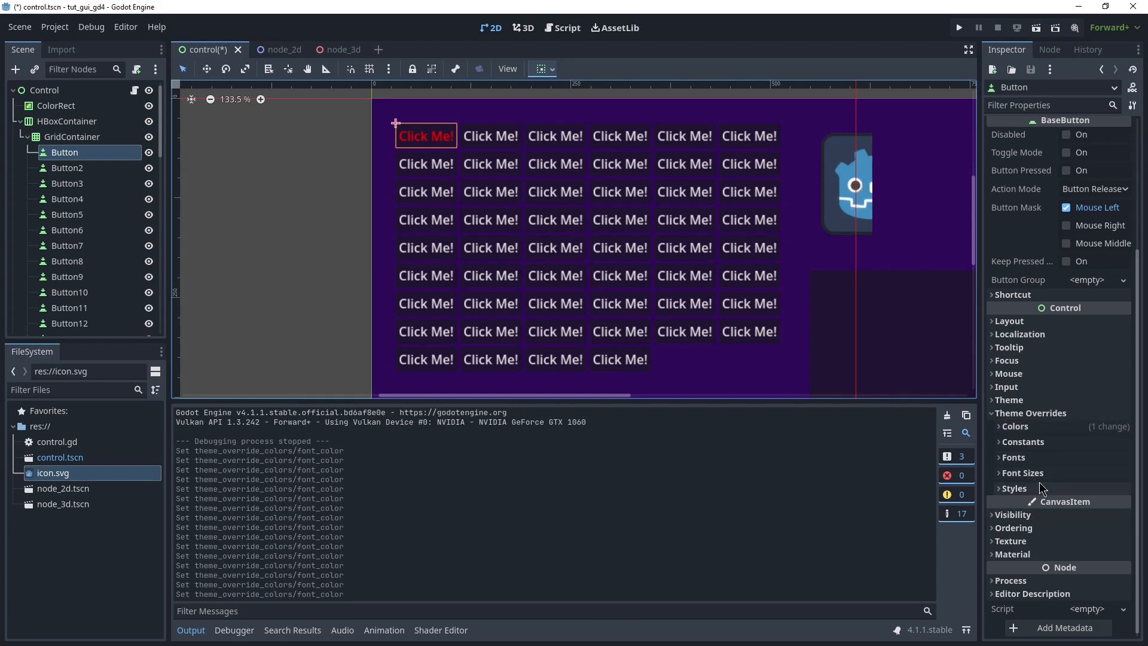
left_click(1042, 457)
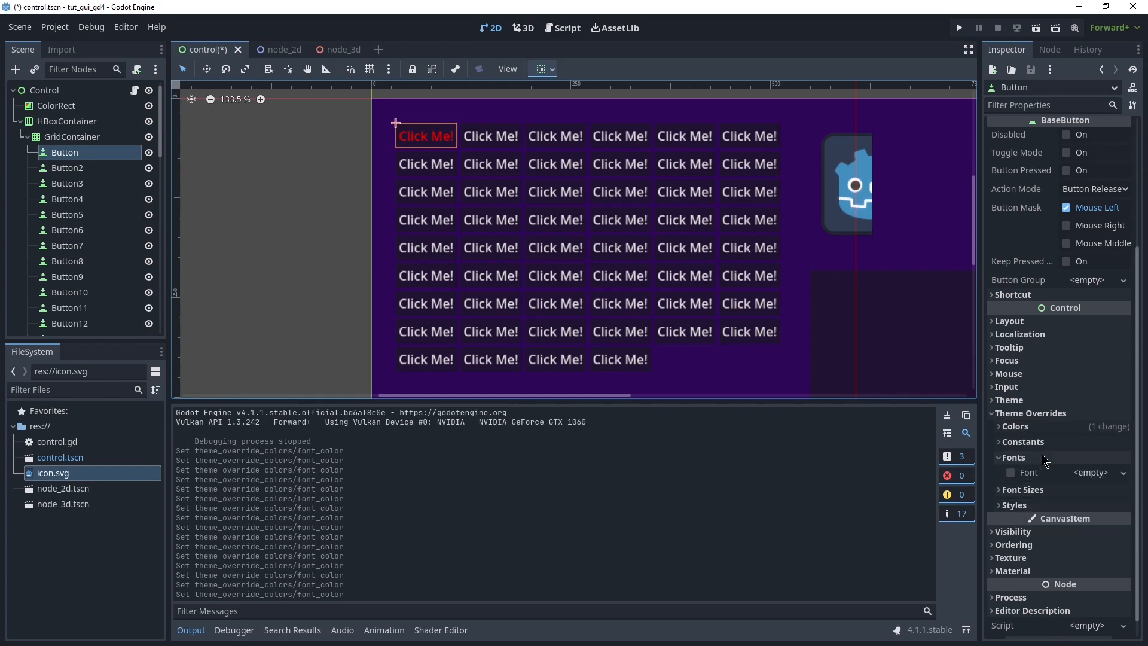
left_click(1052, 456)
left_click(1052, 455)
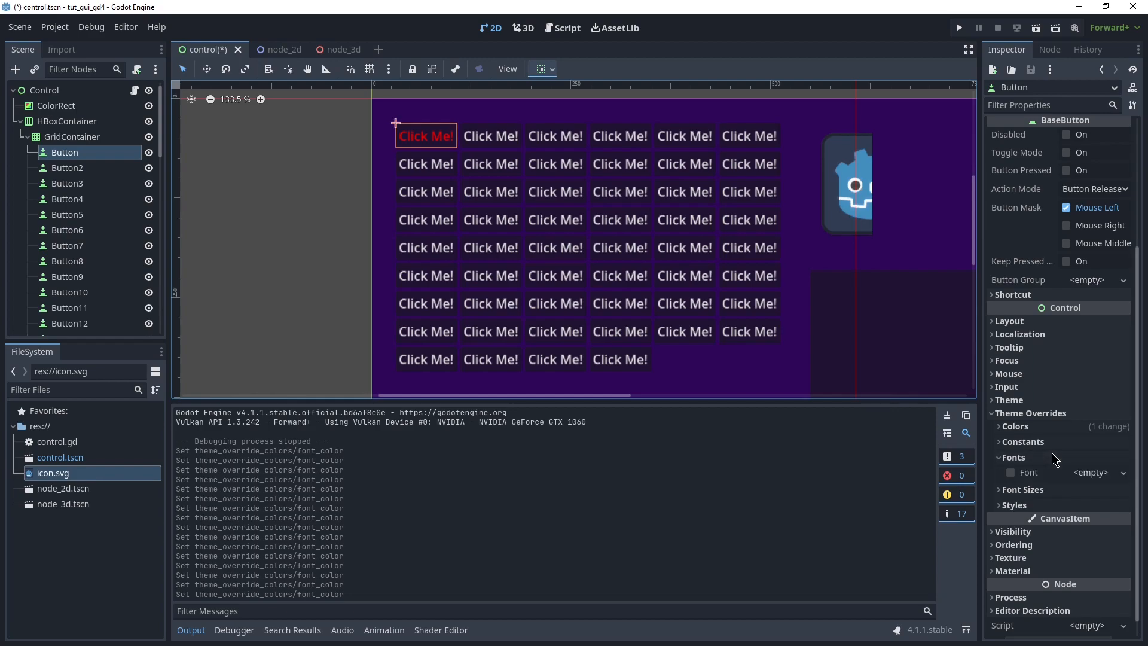
left_click(1013, 473)
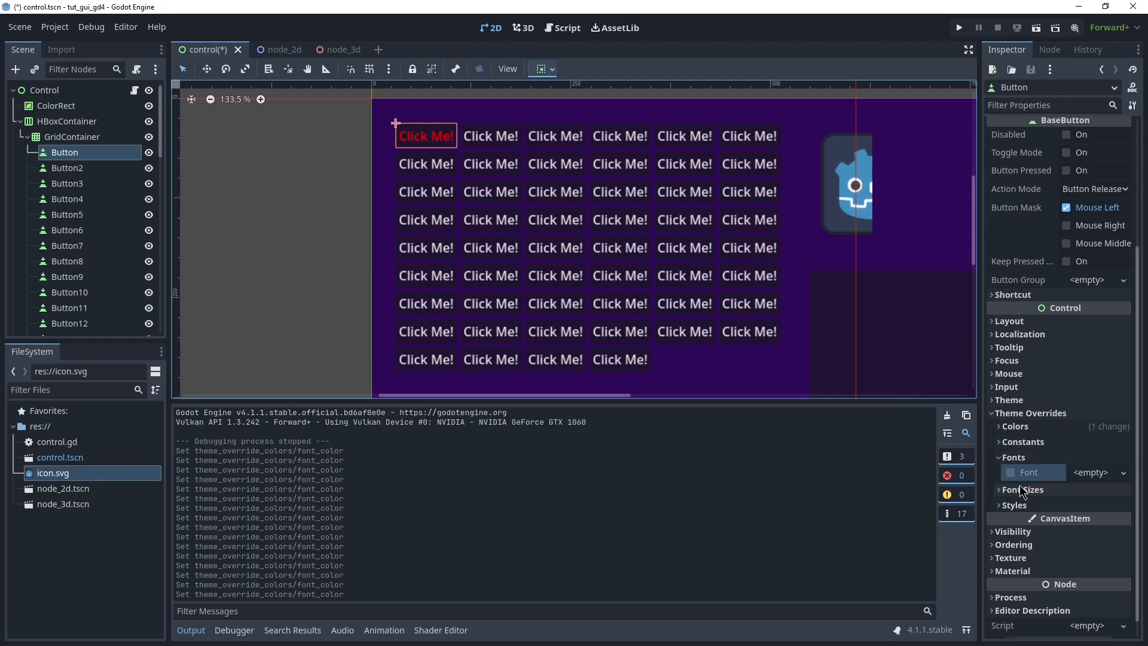
left_click(1090, 472)
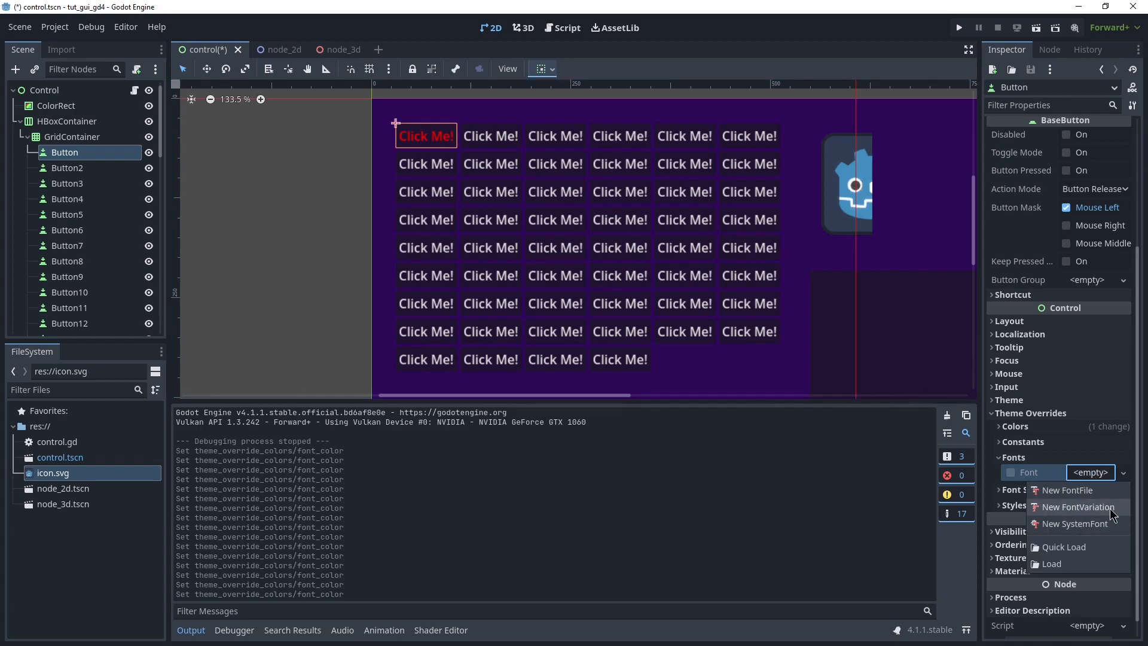
left_click(1079, 479)
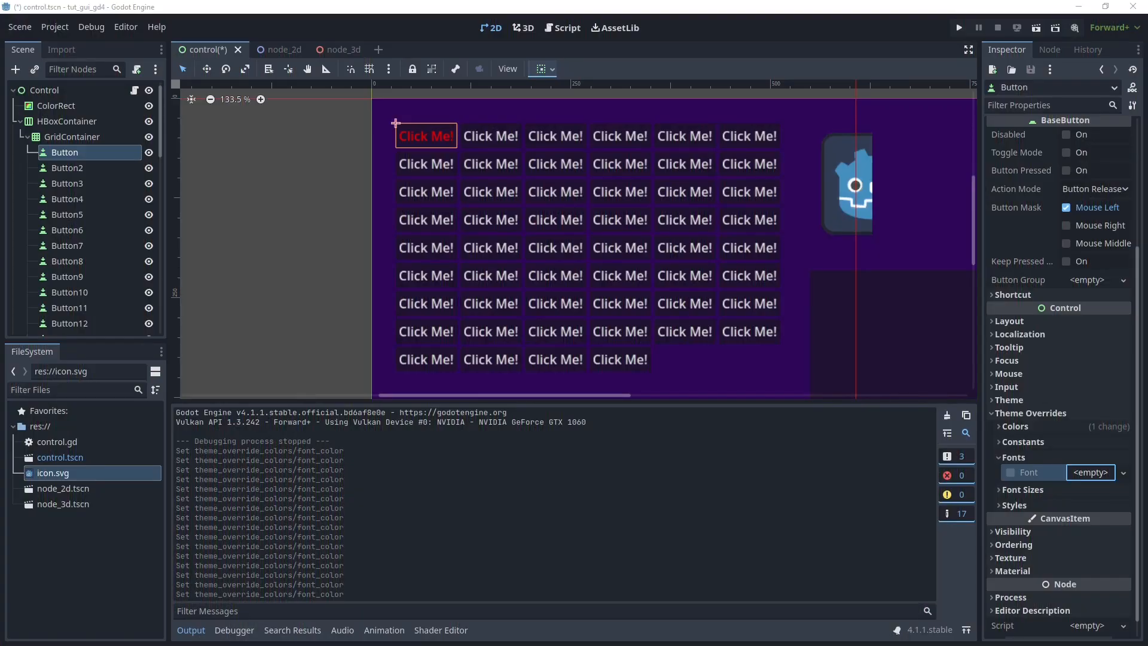
Switch to the browser, download the Teko family from Google Fonts and save Teko.zip in the gdproj folder
left_click_drag(1147, 102, 456, 2)
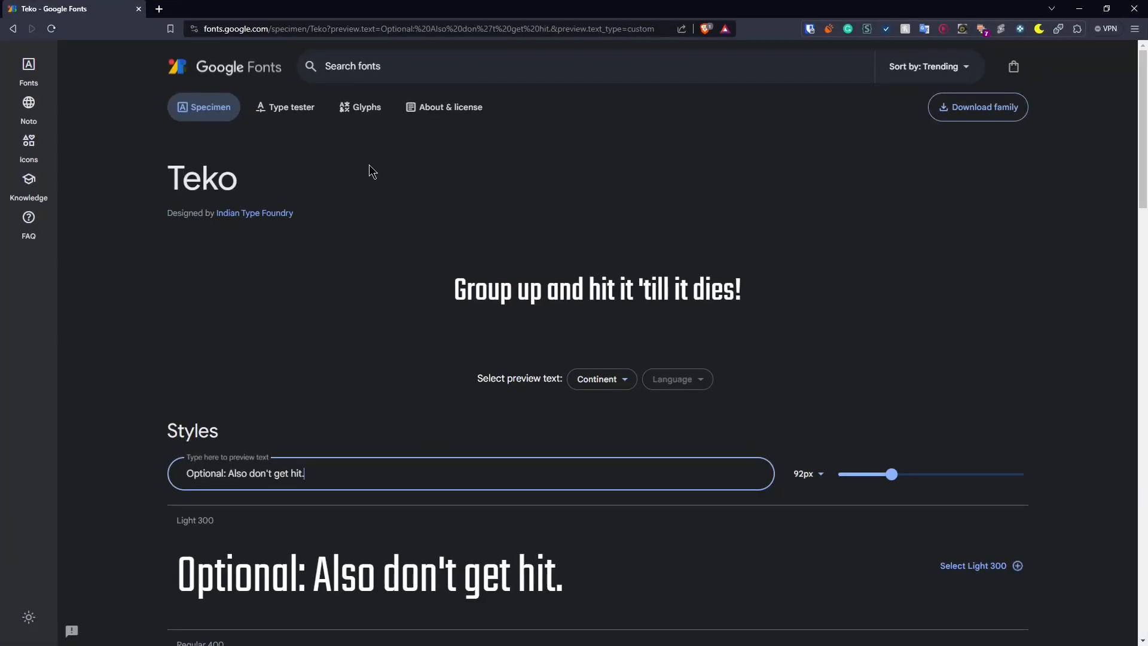
left_click(995, 114)
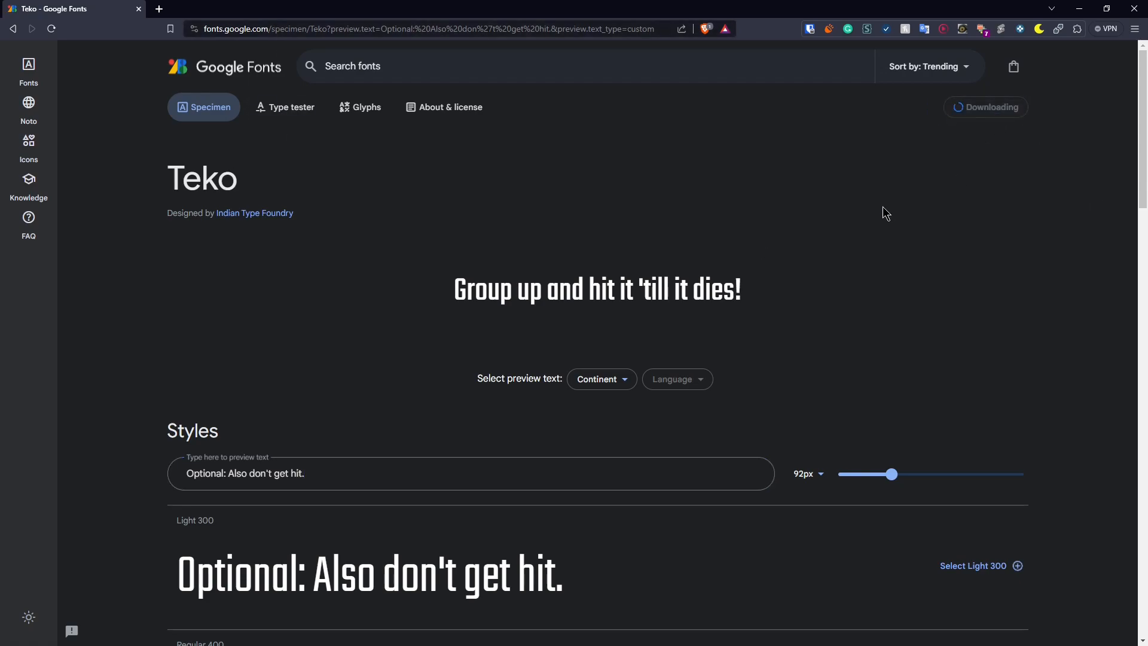
left_click_drag(539, 12, 1147, 149)
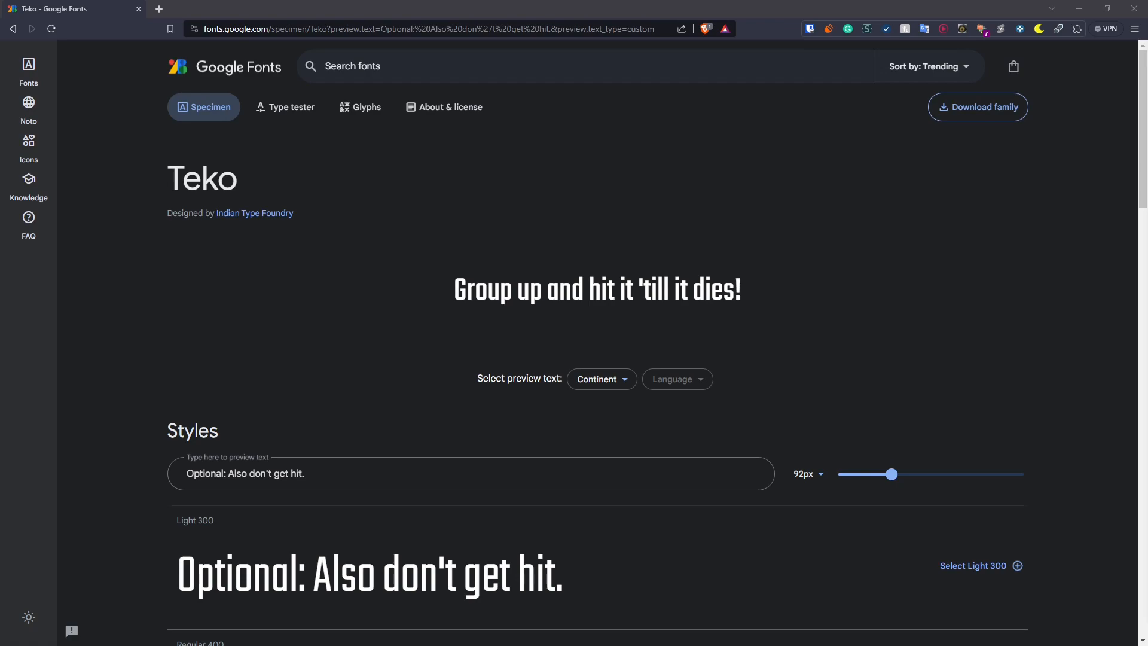
left_click_drag(1147, 12, 549, 28)
double_click(575, 108)
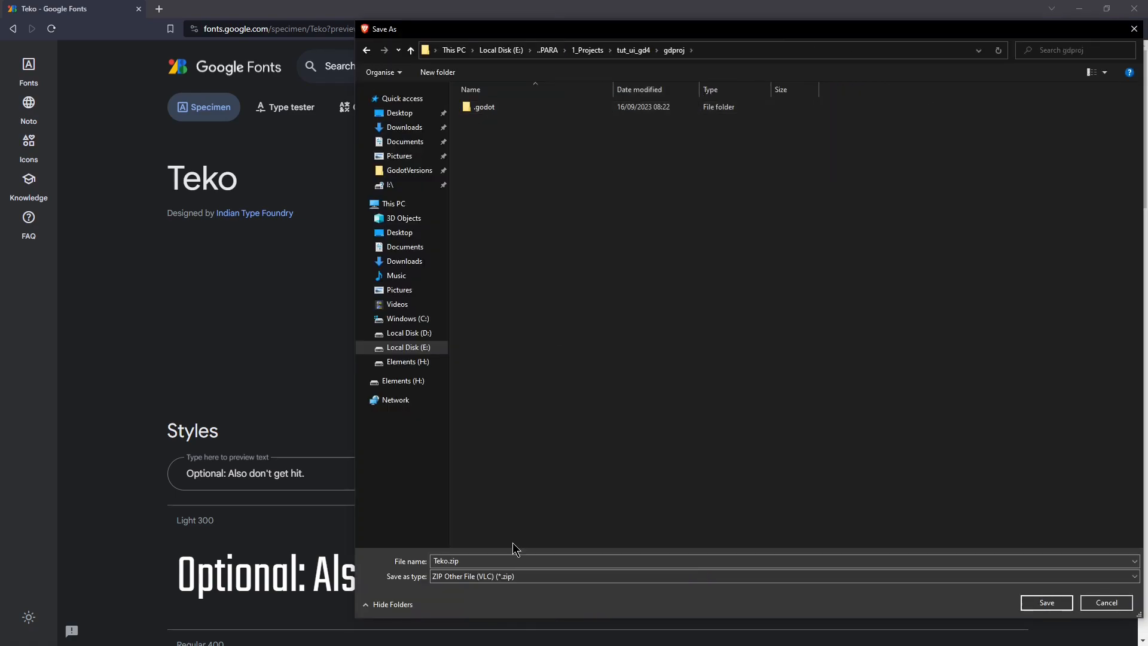
left_click(1050, 602)
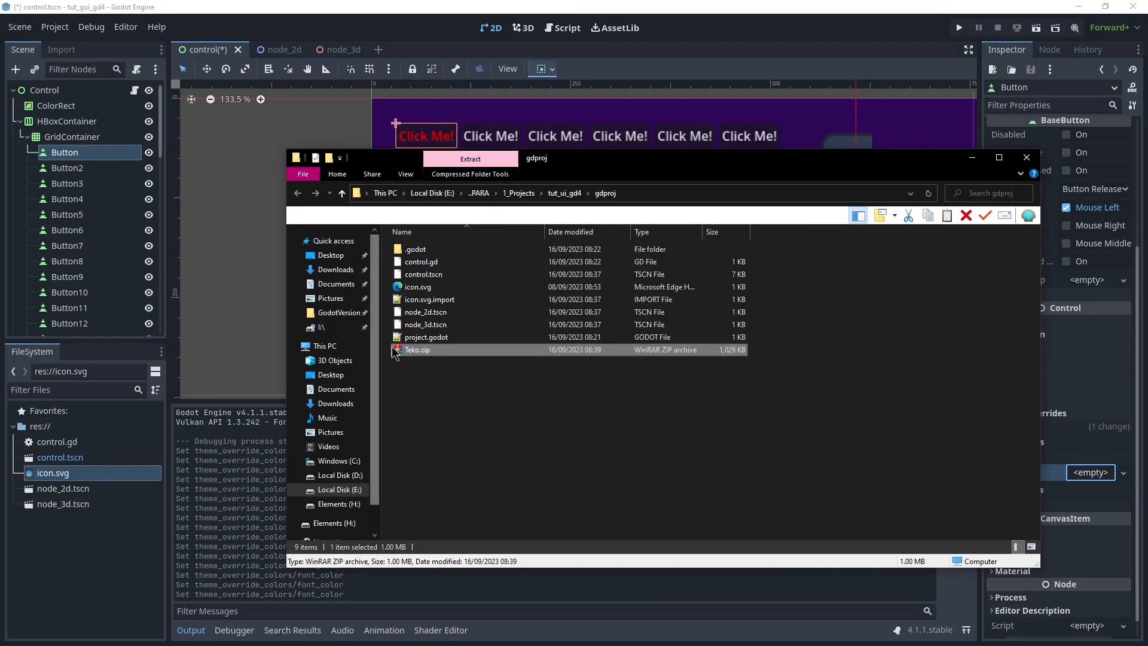
Extract Teko.zip into a Teko folder inside the project directory and return to Godot
double_click(414, 350)
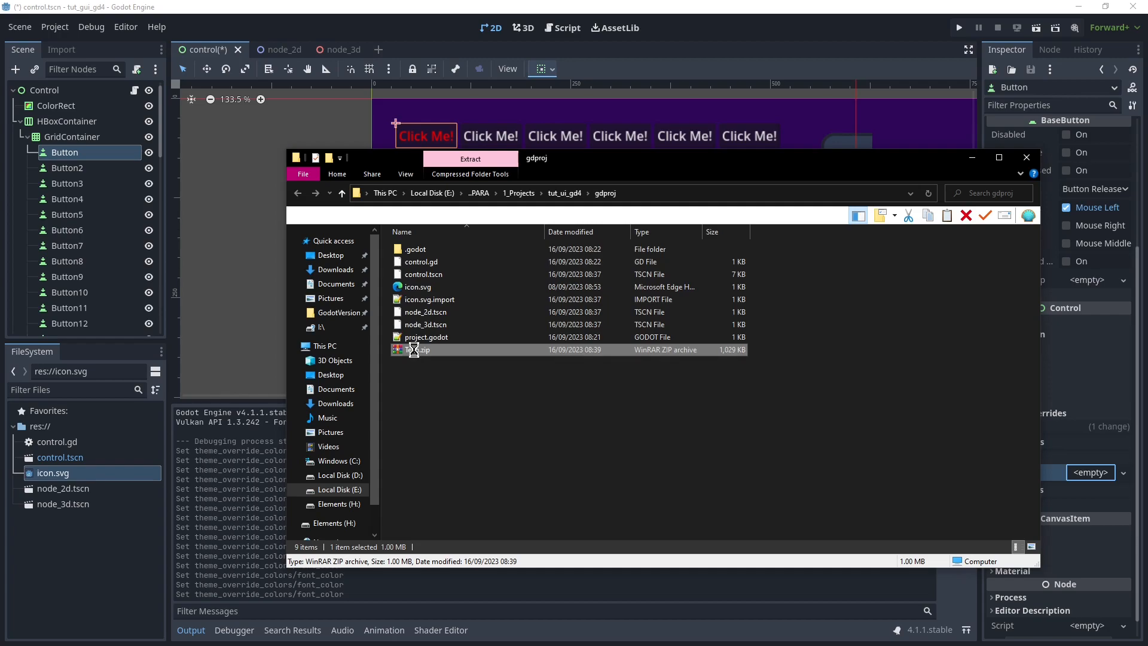
right_click(414, 349)
left_click(359, 157)
left_click(382, 10)
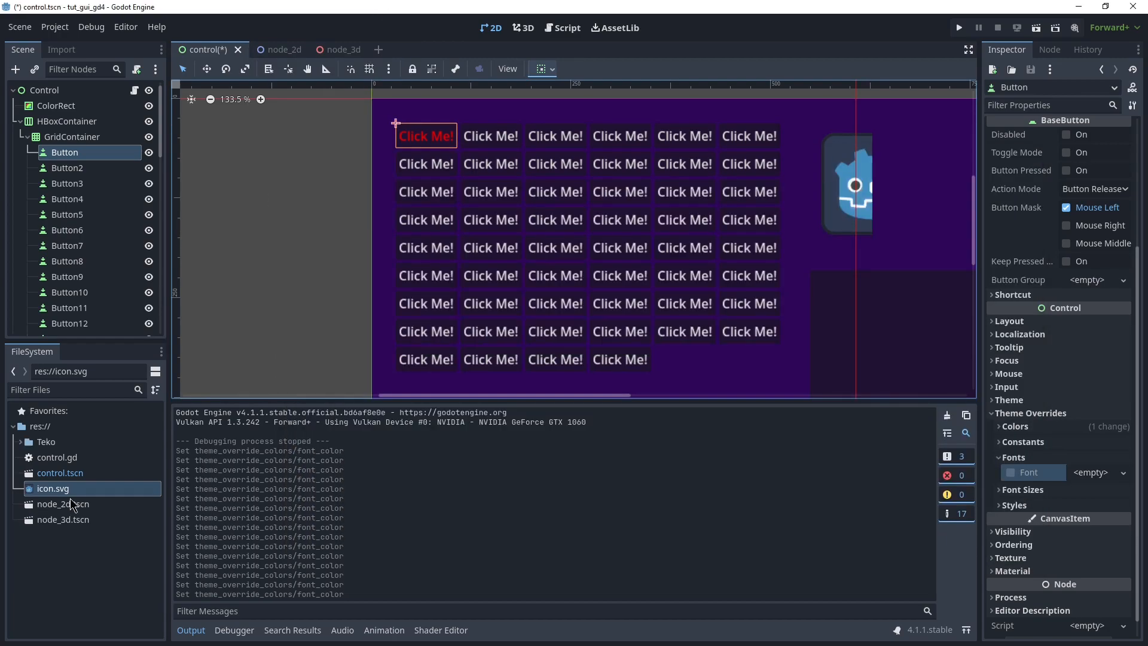
Assign Teko-VariableFont_wght.ttf as the first Button's font override and expand the font's details
left_click(93, 507)
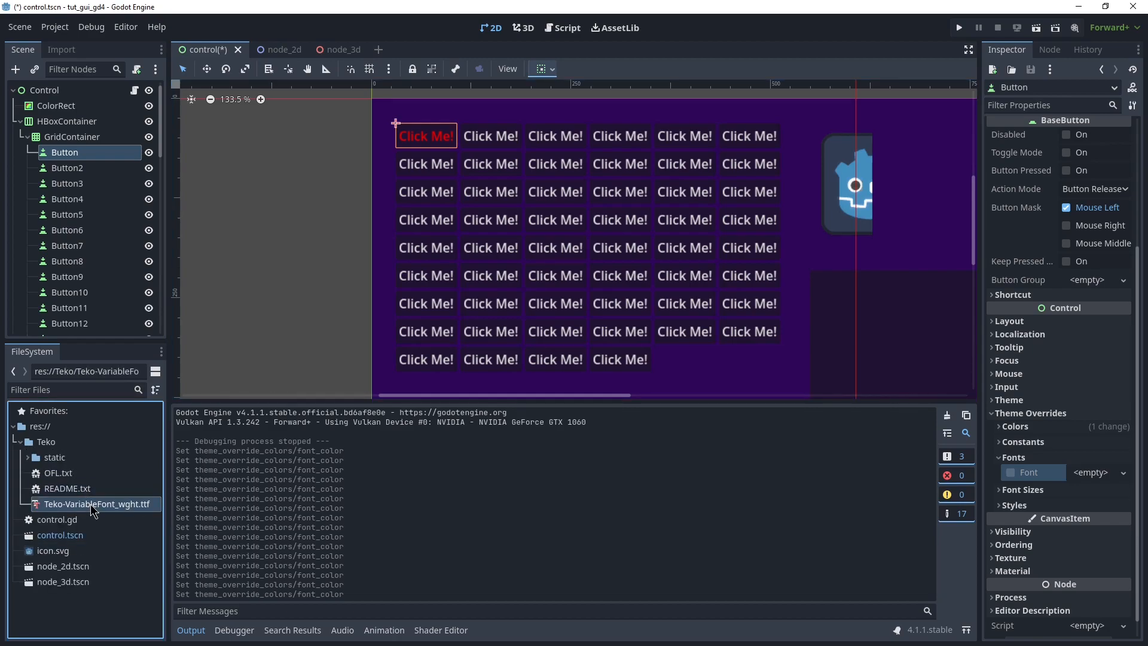
left_click_drag(518, 487, 1085, 477)
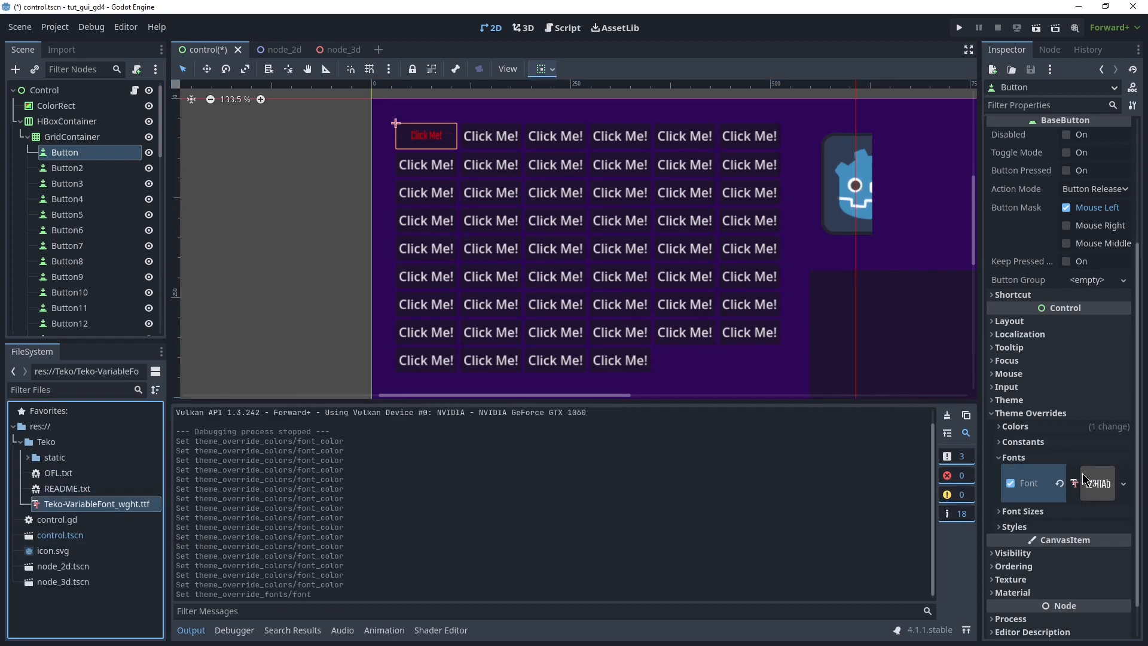
scroll(440, 129, "up", 6)
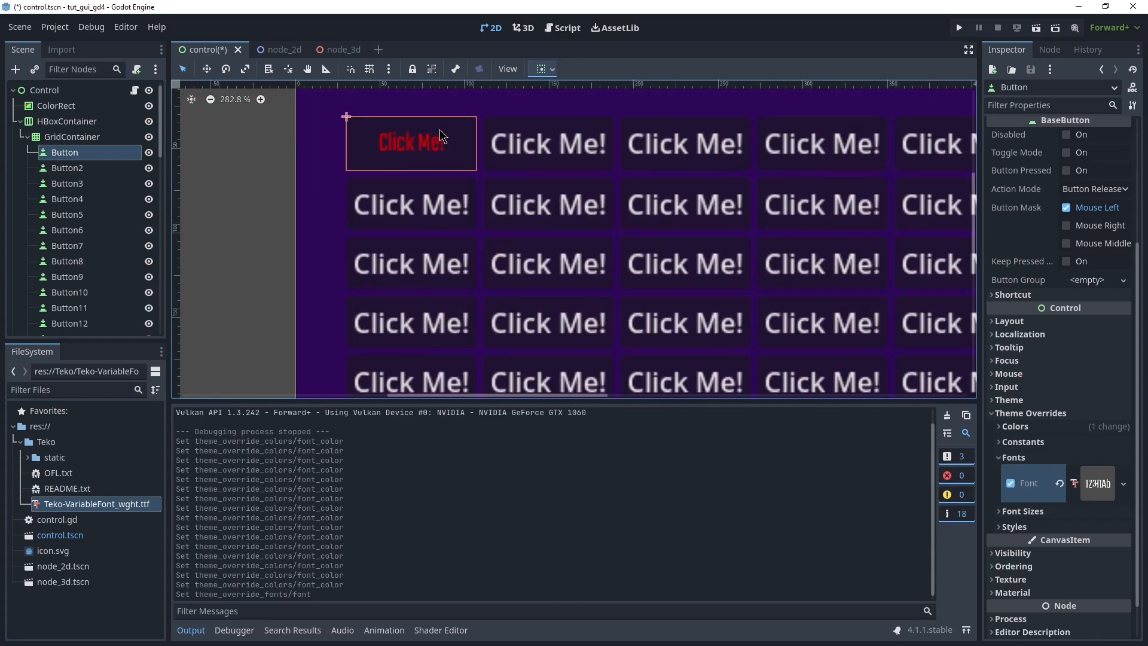
left_click(1123, 483)
left_click(1002, 500)
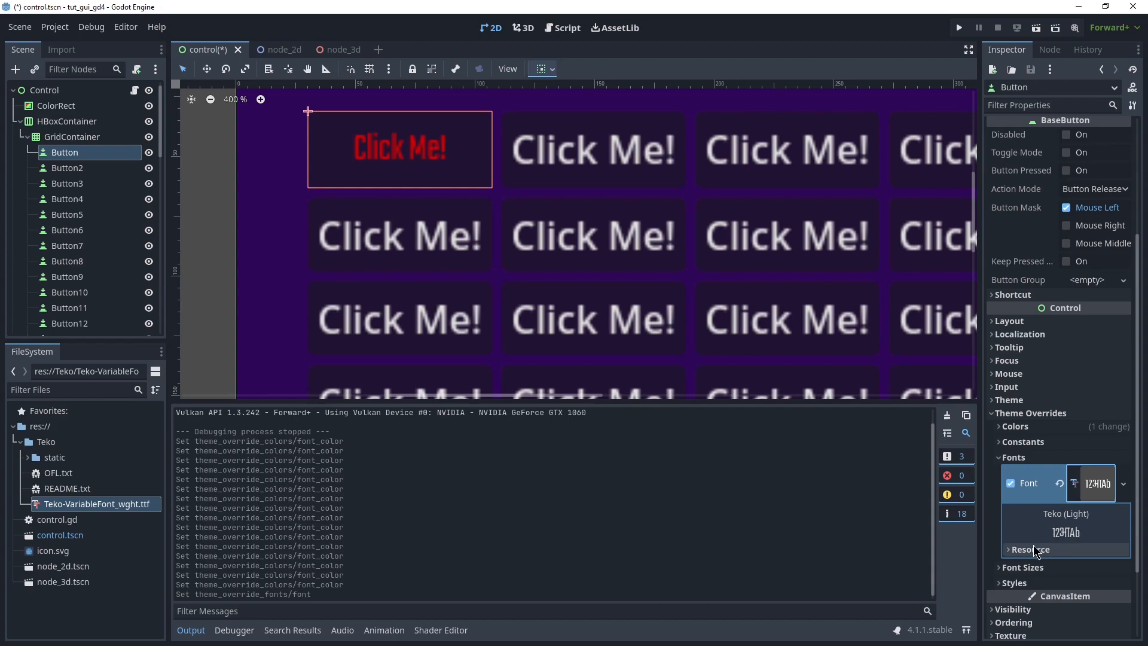
Enable the first Button's font size override and enlarge the text to 461 px
left_click(1016, 568)
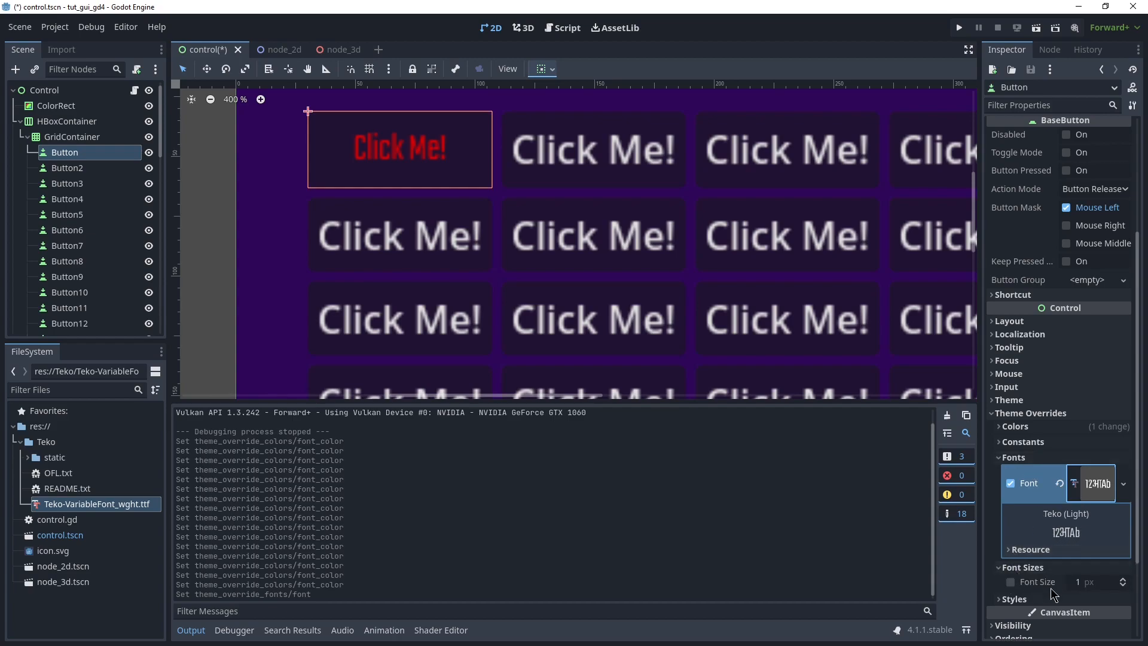
left_click(1010, 582)
left_click_drag(1098, 582, 1136, 582)
scroll(371, 239, "down", 20)
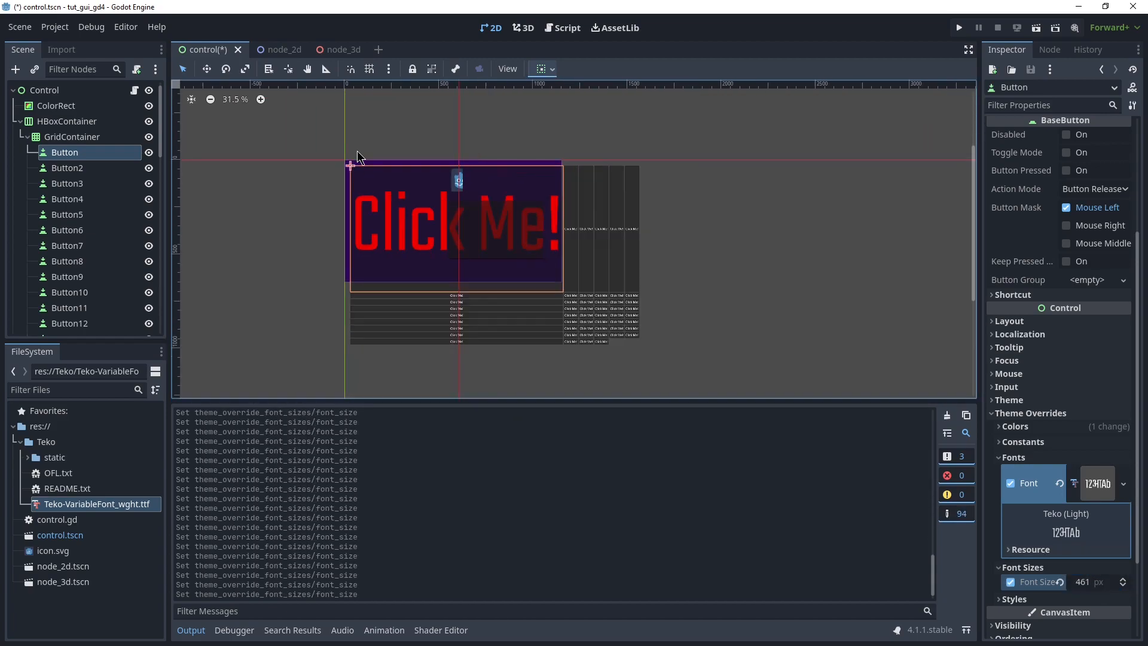
scroll(493, 246, "up", 4)
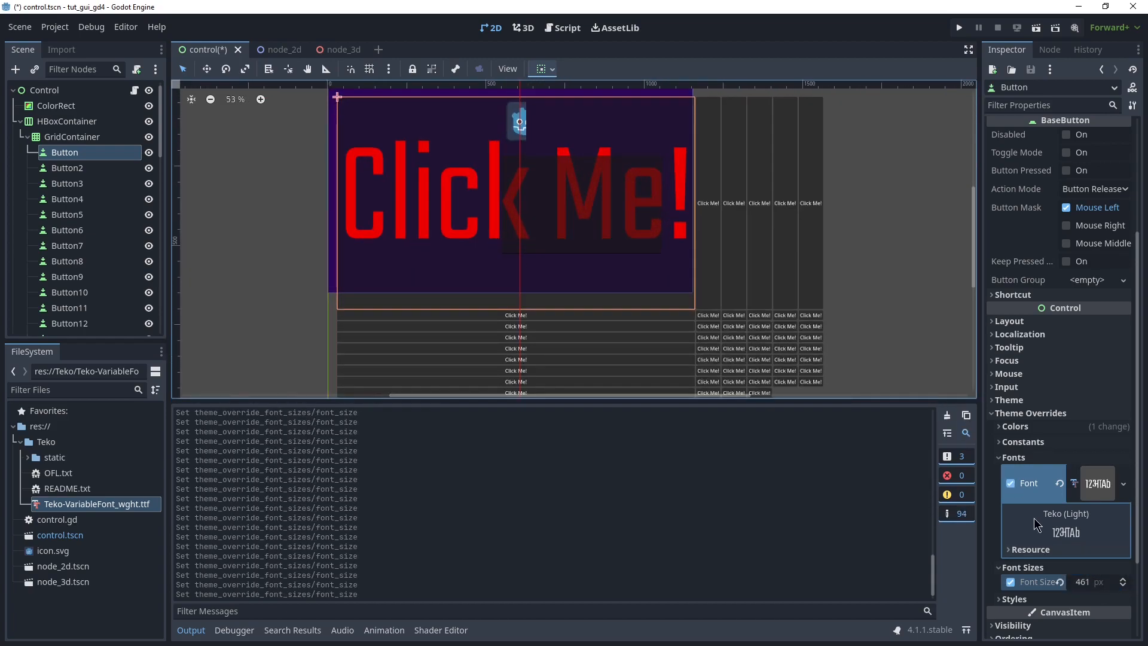
Set the first Button's font size override to 100 px
left_click(1091, 585)
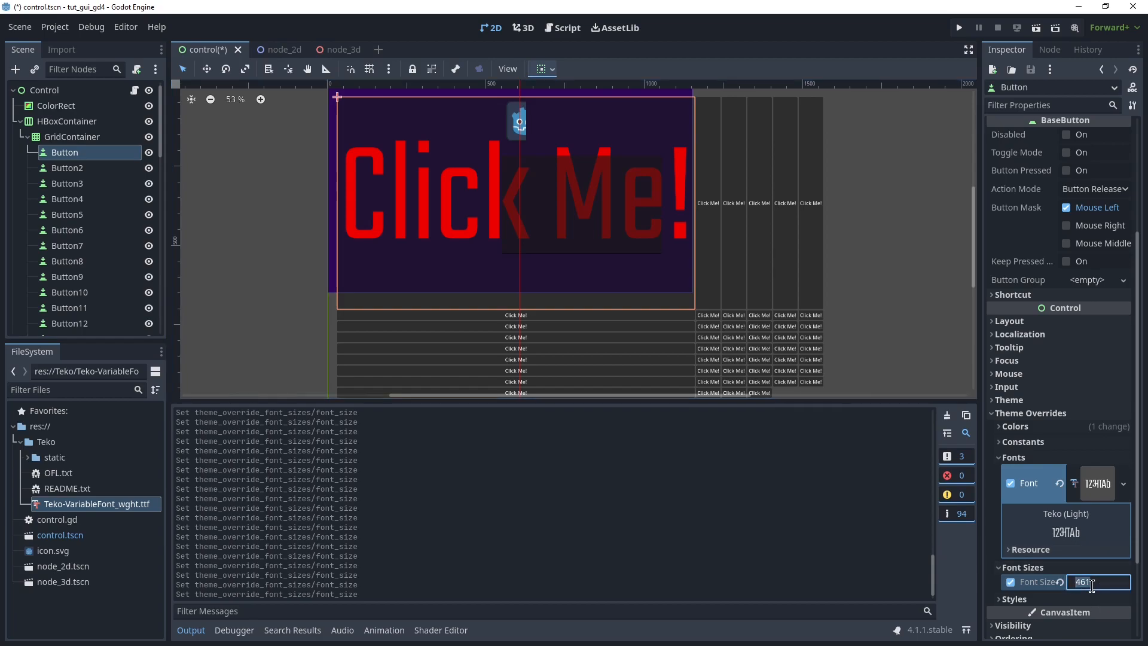
type("100")
key("Return")
scroll(417, 164, "up", 12)
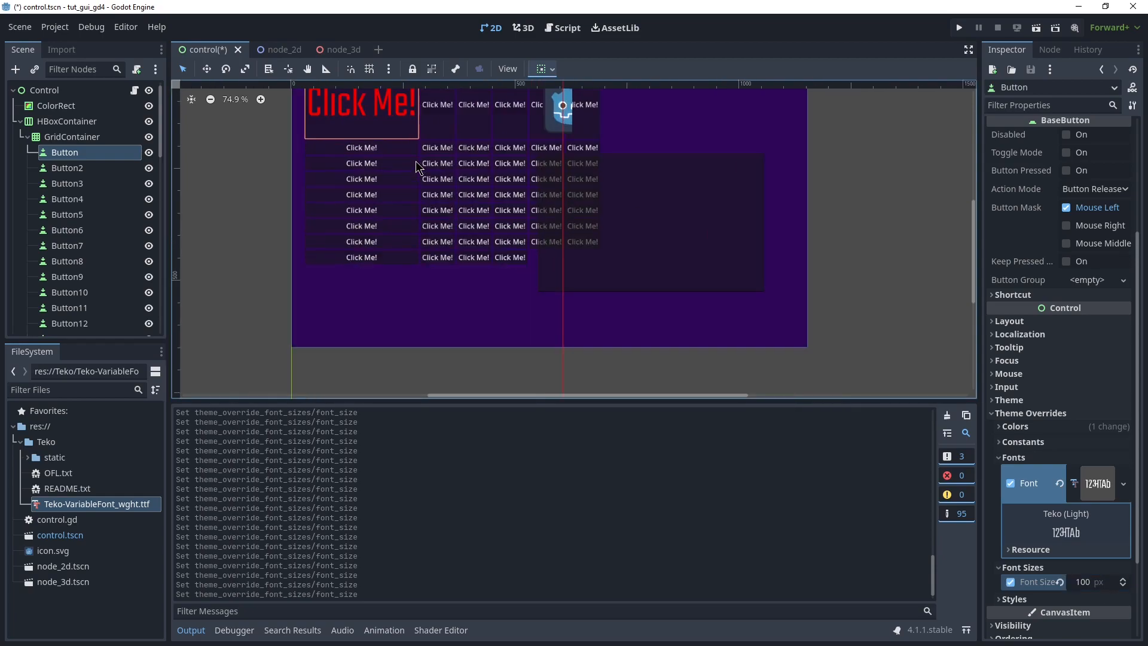
Enable the first Button's outline size constant override and set it to 20
scroll(459, 312, "down", 8)
scroll(374, 95, "up", 6)
scroll(354, 212, "up", 7)
scroll(349, 150, "down", 4)
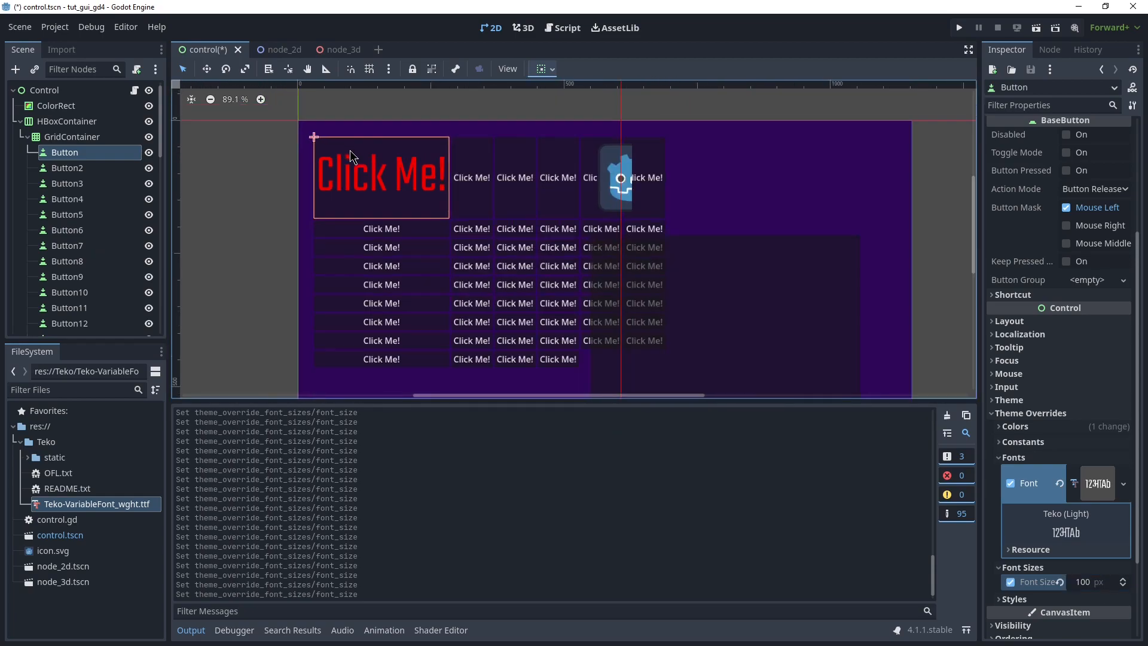
left_click(1024, 444)
left_click(1016, 457)
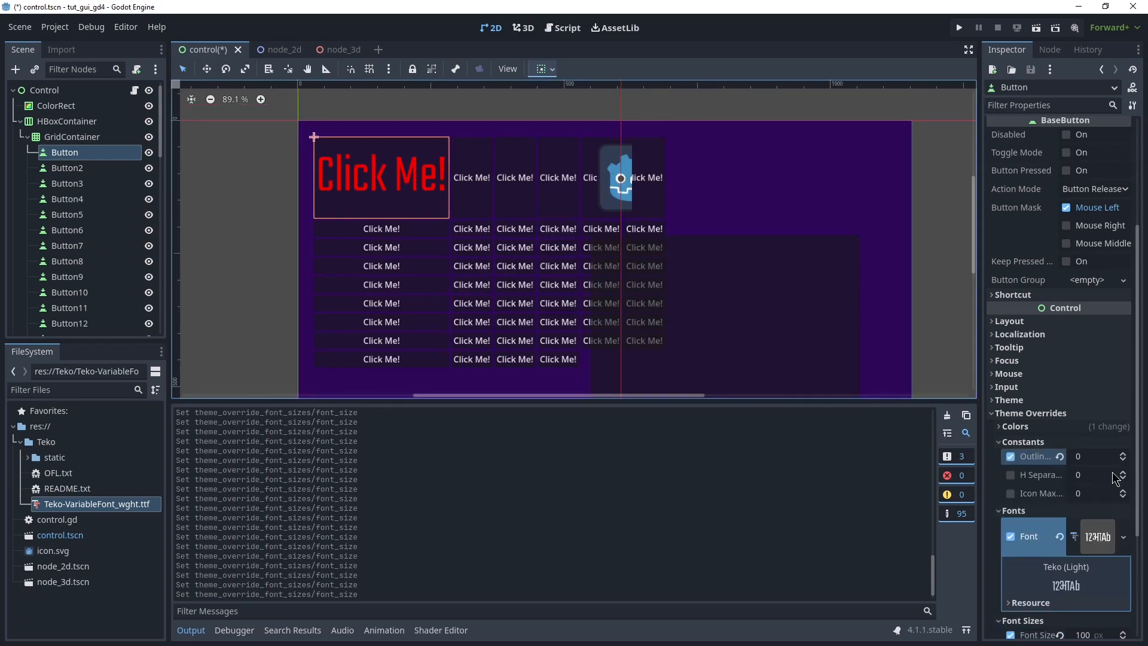
mouse_move(1089, 462)
left_mouse_down()
mouse_move(1136, 462)
mouse_move(1090, 462)
left_mouse_up()
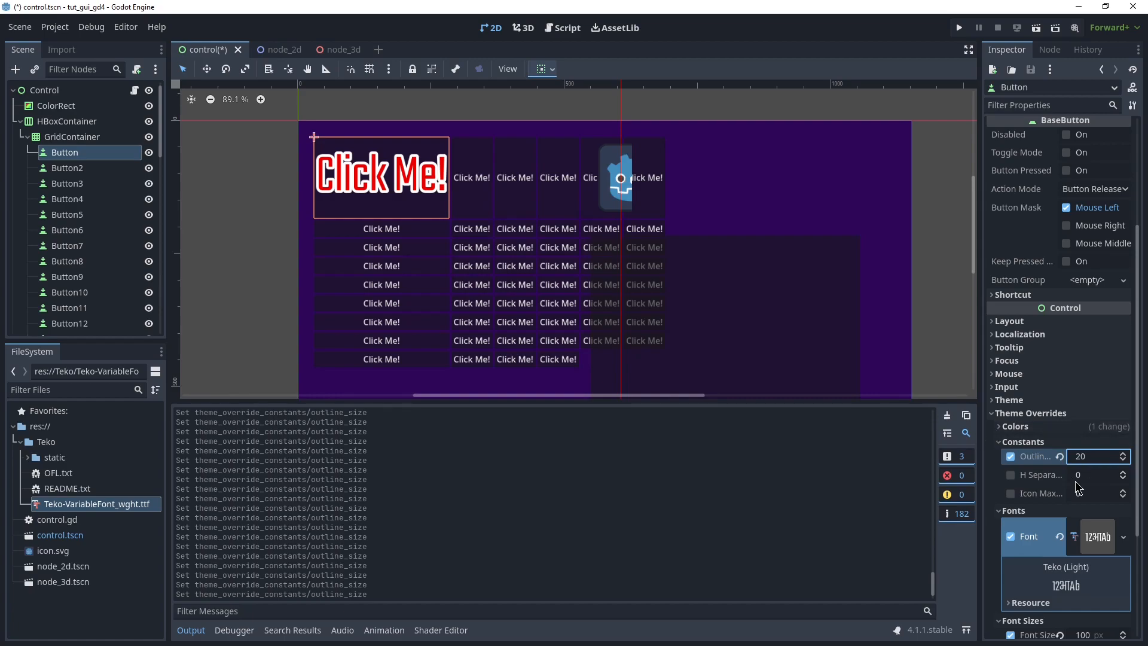
Inspect the first Button's color overrides, then collapse its color, constant and font override groups
left_click(1017, 428)
left_click(1027, 427)
left_click(1016, 426)
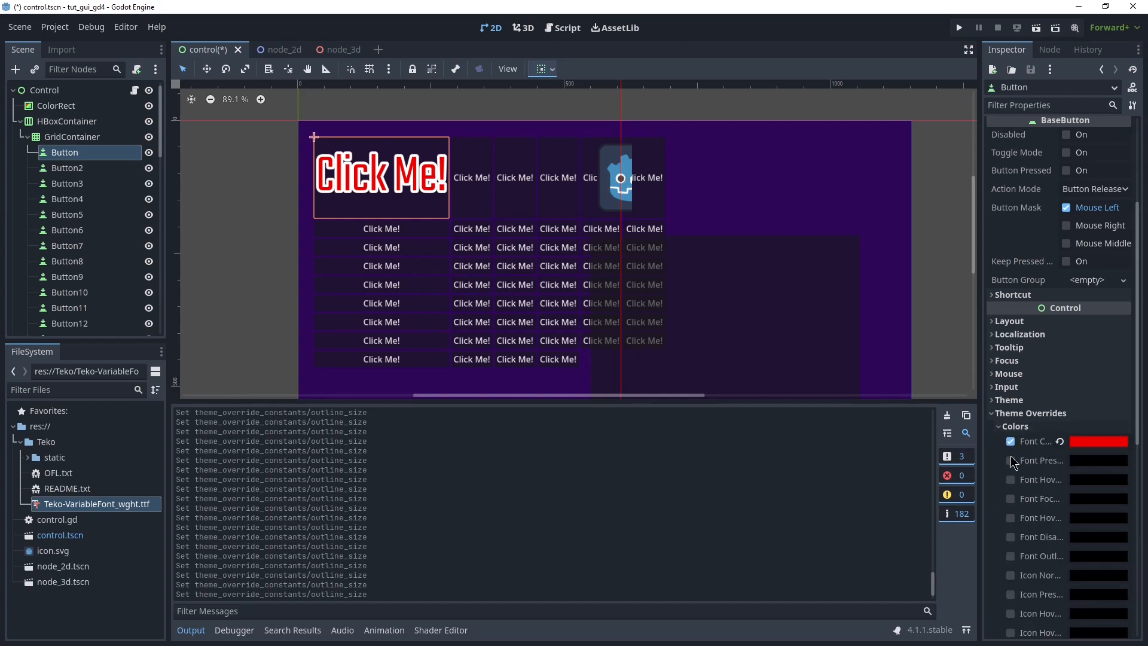
left_click(1007, 428)
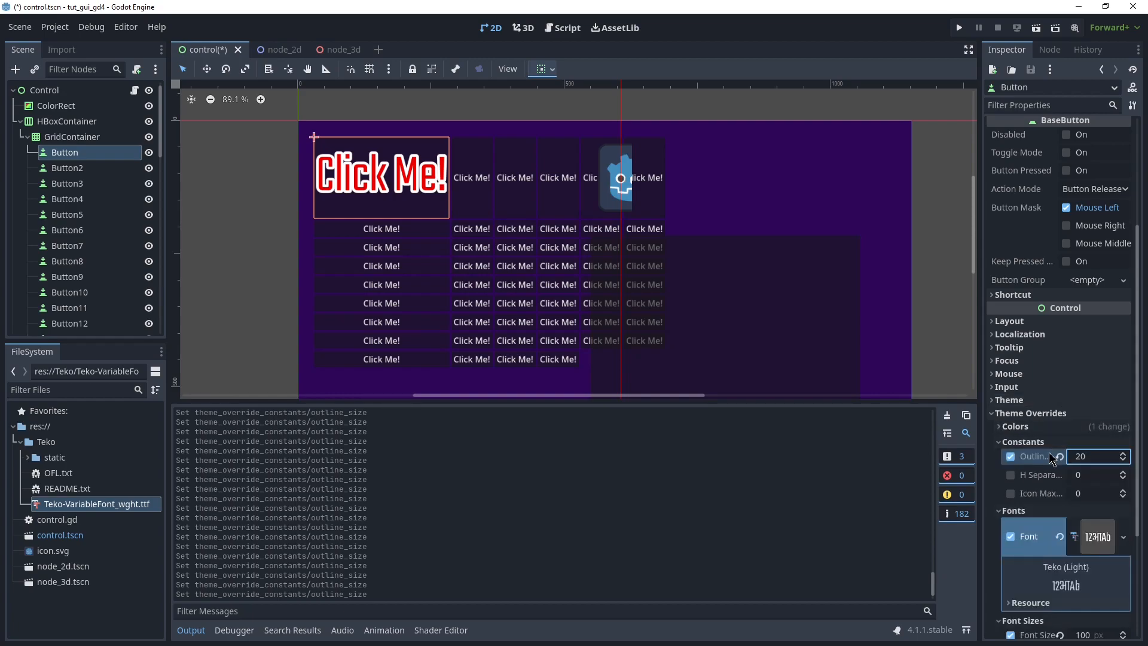
left_click(1024, 443)
left_click(1016, 457)
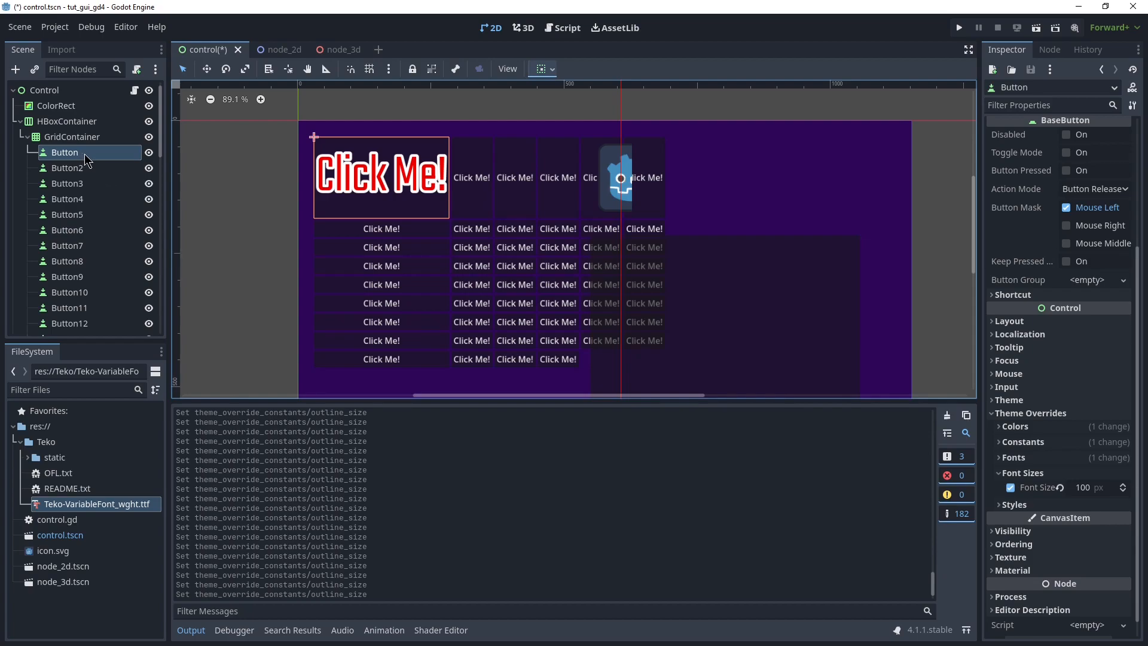
Duplicate the styled first Button in the GridContainer and delete the copy again
key("ctrl+d")
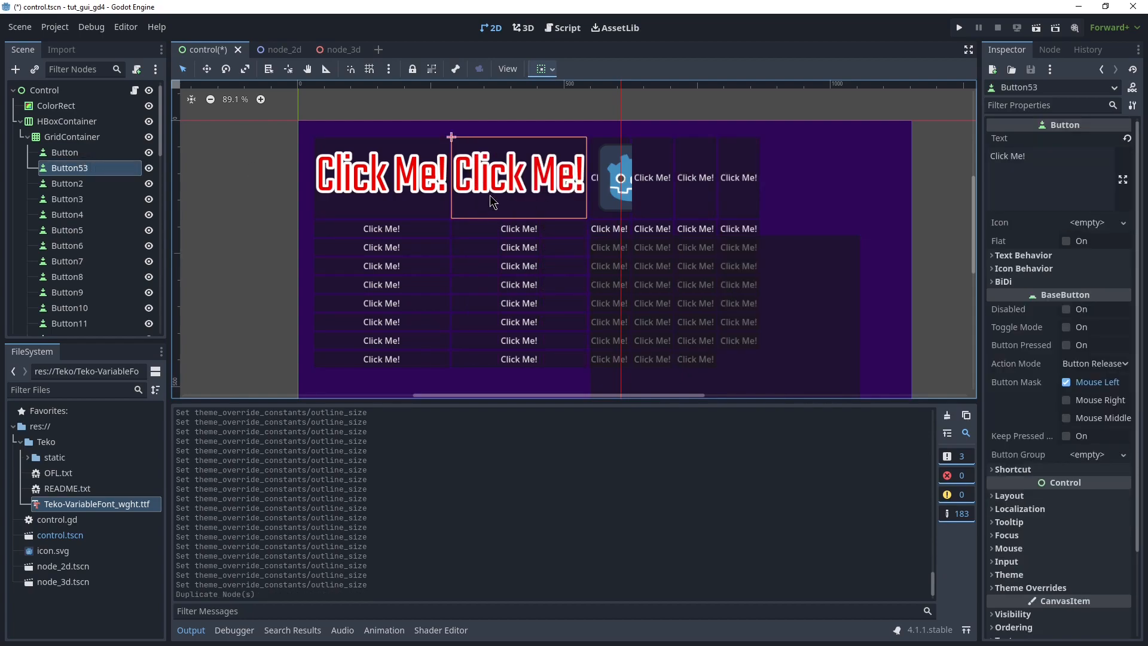
left_click(82, 186)
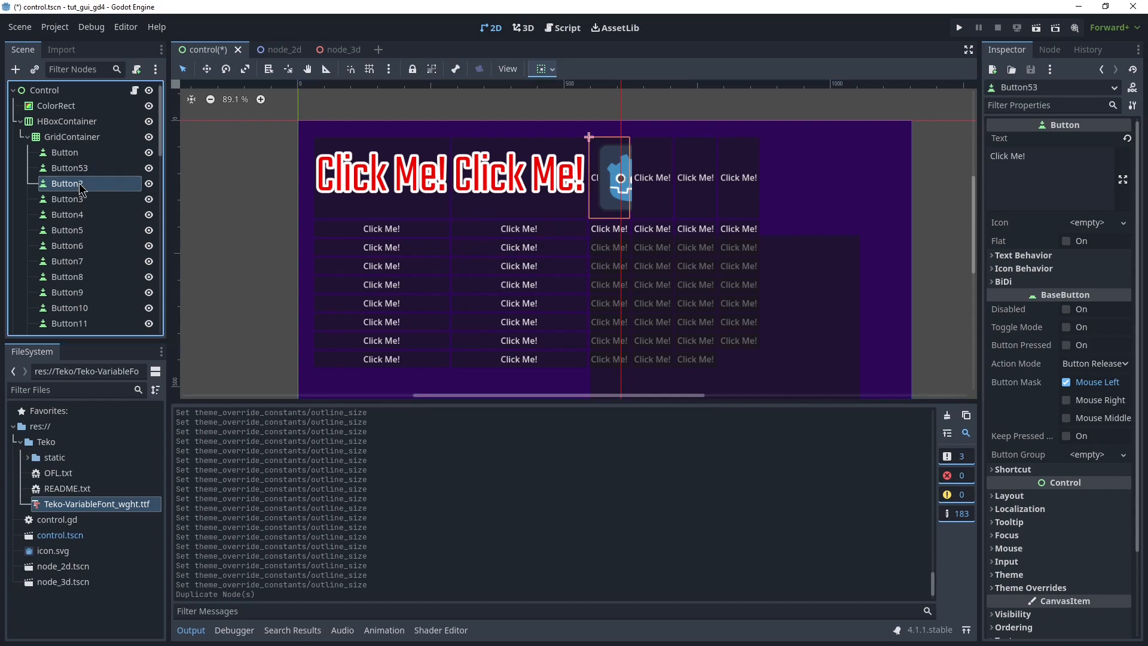
left_click(136, 168)
key("Delete")
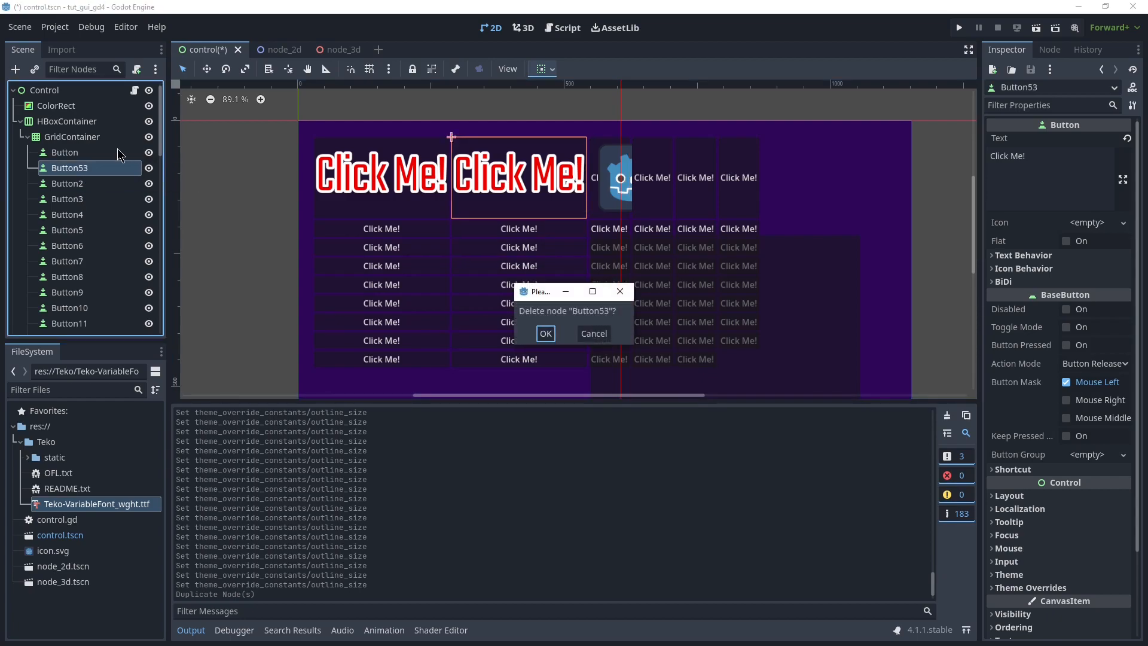
key("Return")
Create a new Theme on the GridContainer and open it in an enlarged theme editor
left_click(120, 152)
left_click(114, 121)
left_click(113, 137)
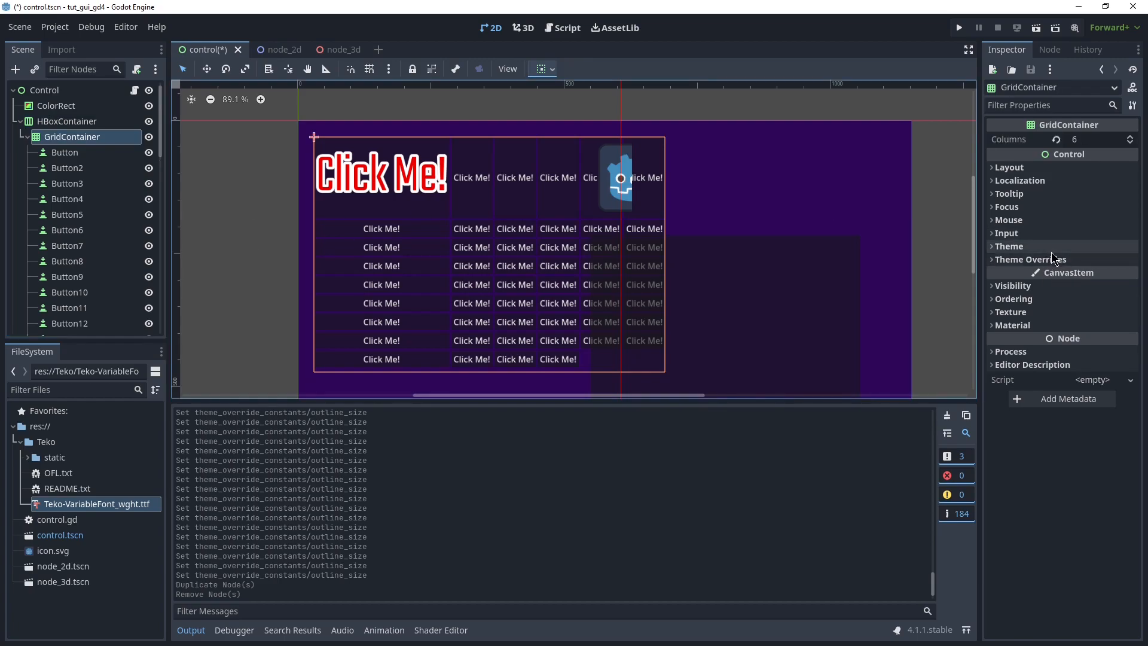
left_click(1013, 250)
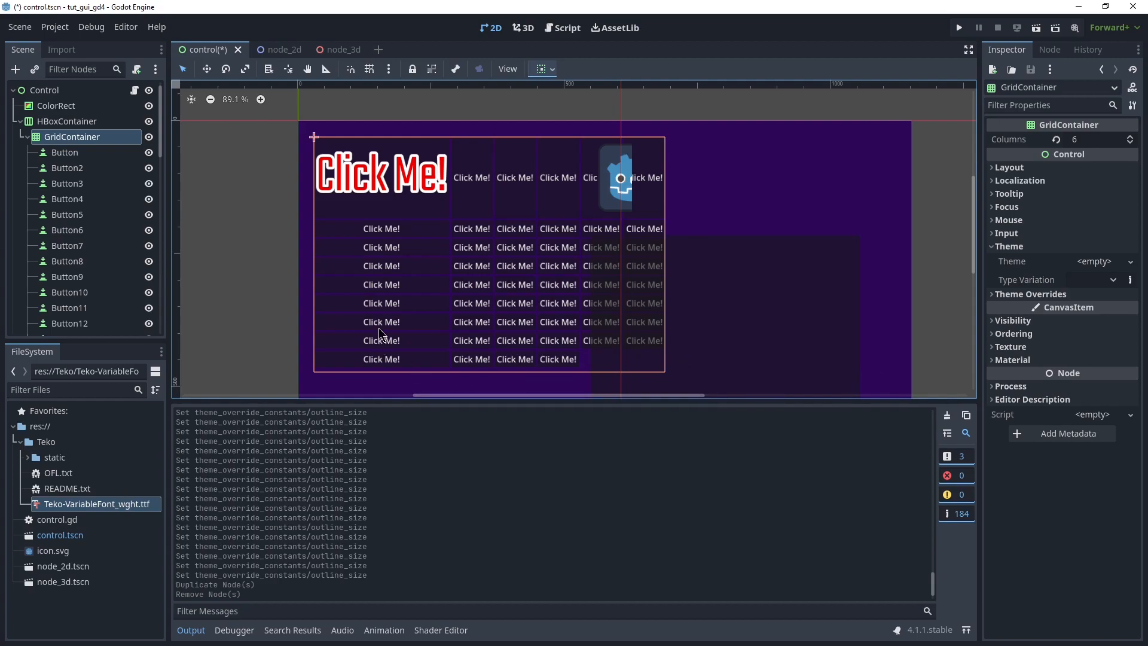
left_click(1130, 261)
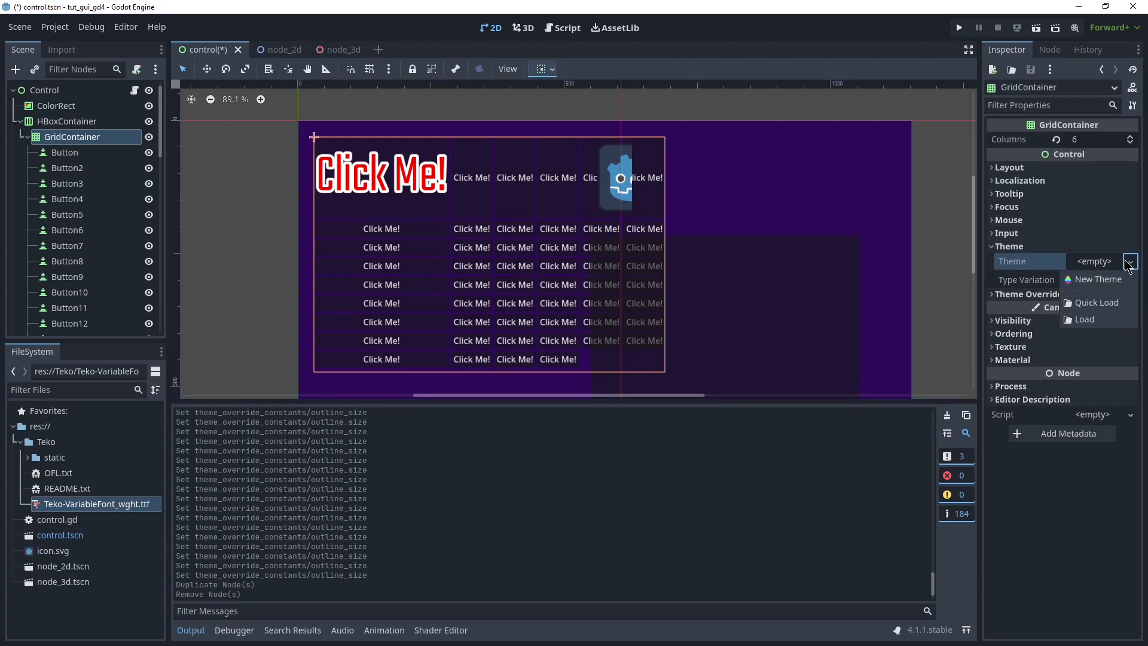
left_click(1104, 285)
left_click(1099, 261)
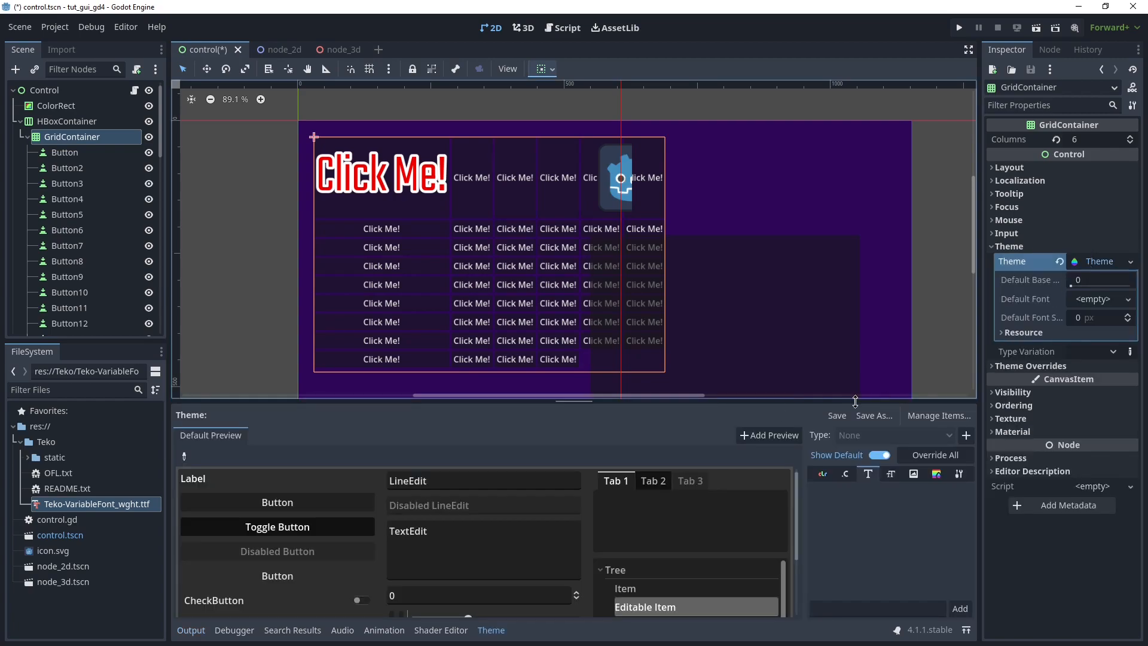
left_click_drag(711, 406, 675, 188)
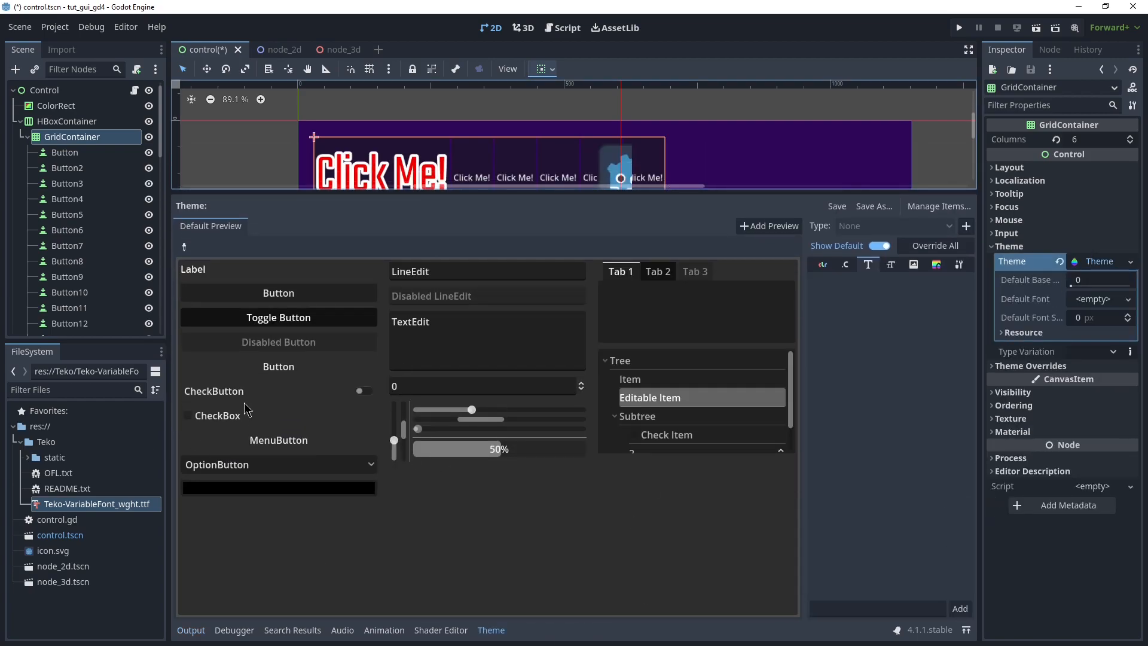
Pick the Button type from the theme preview, override all its default items and open its font resource
left_click(184, 247)
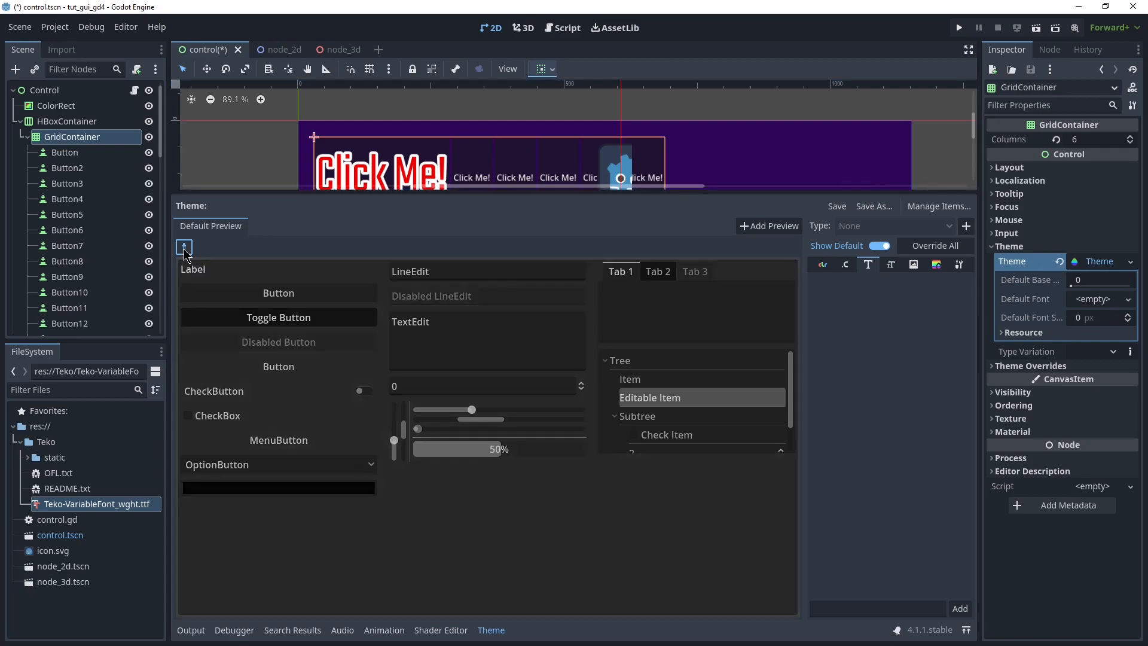
left_click(306, 299)
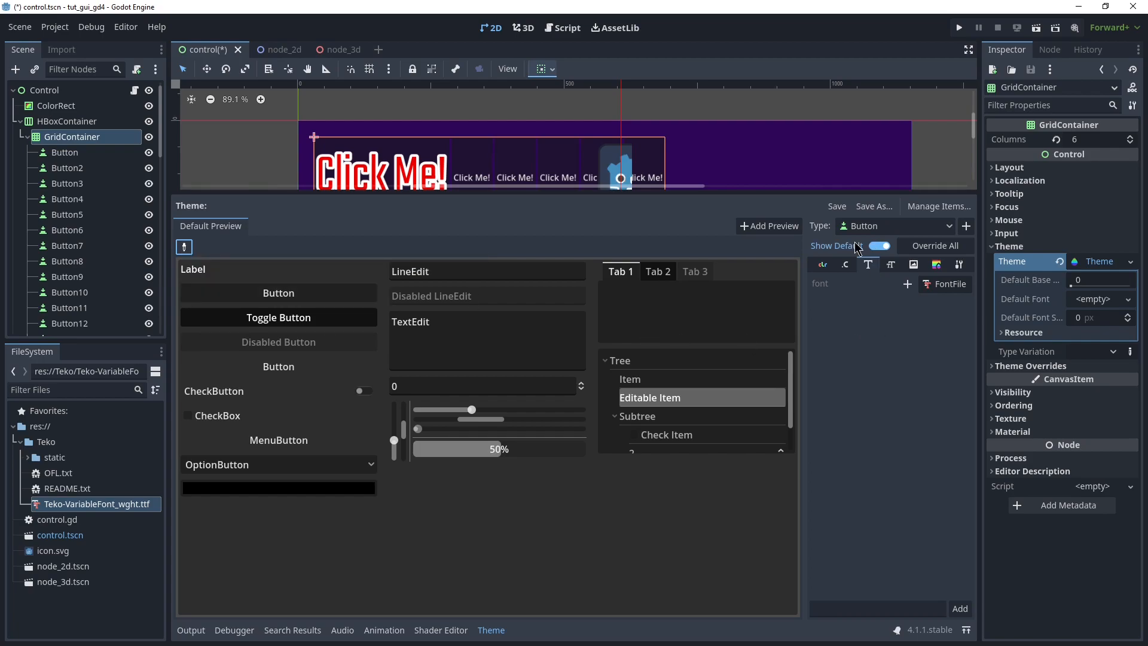
left_click(931, 251)
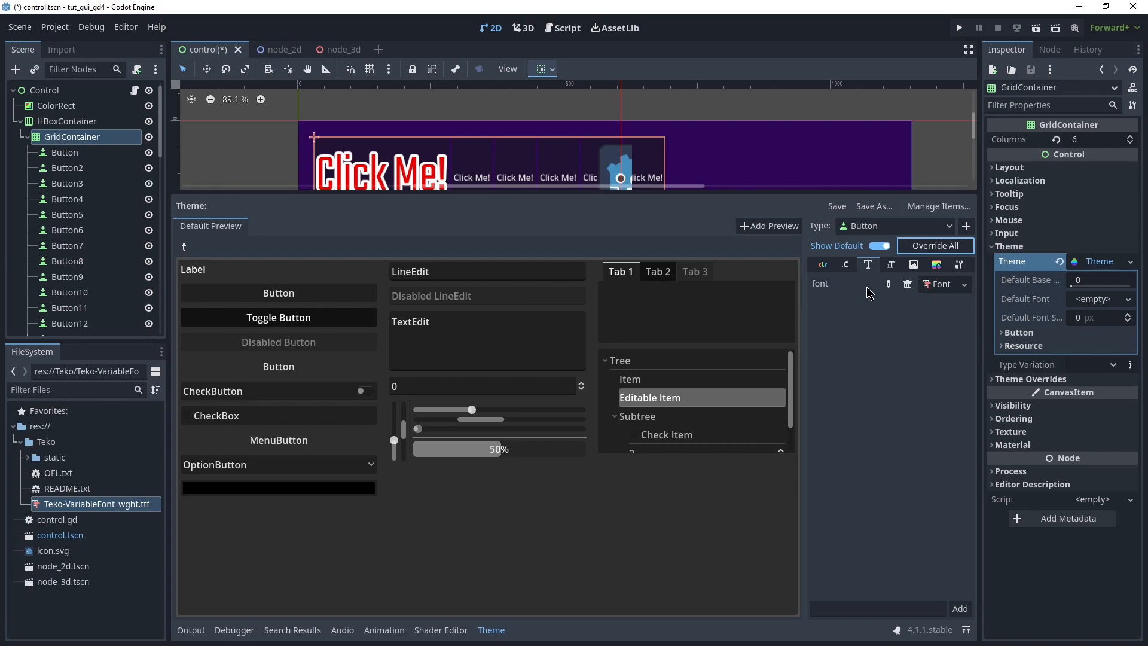
left_click(940, 284)
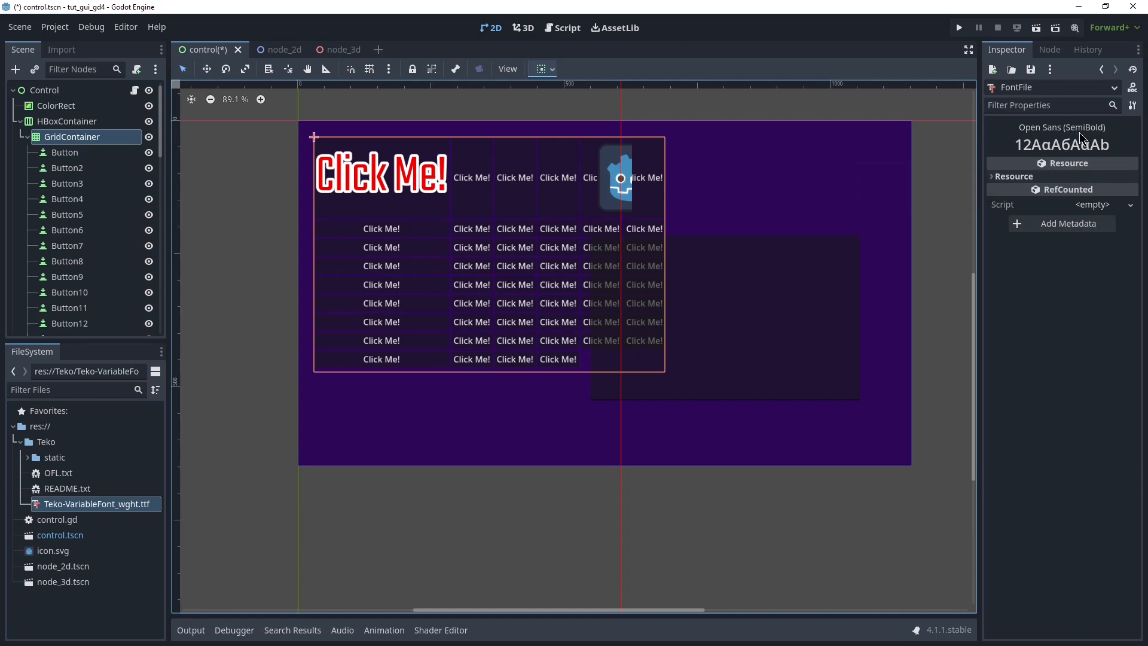
Undo the theme edits and the first Button's theme overrides, and collapse its override sections
left_click(96, 167)
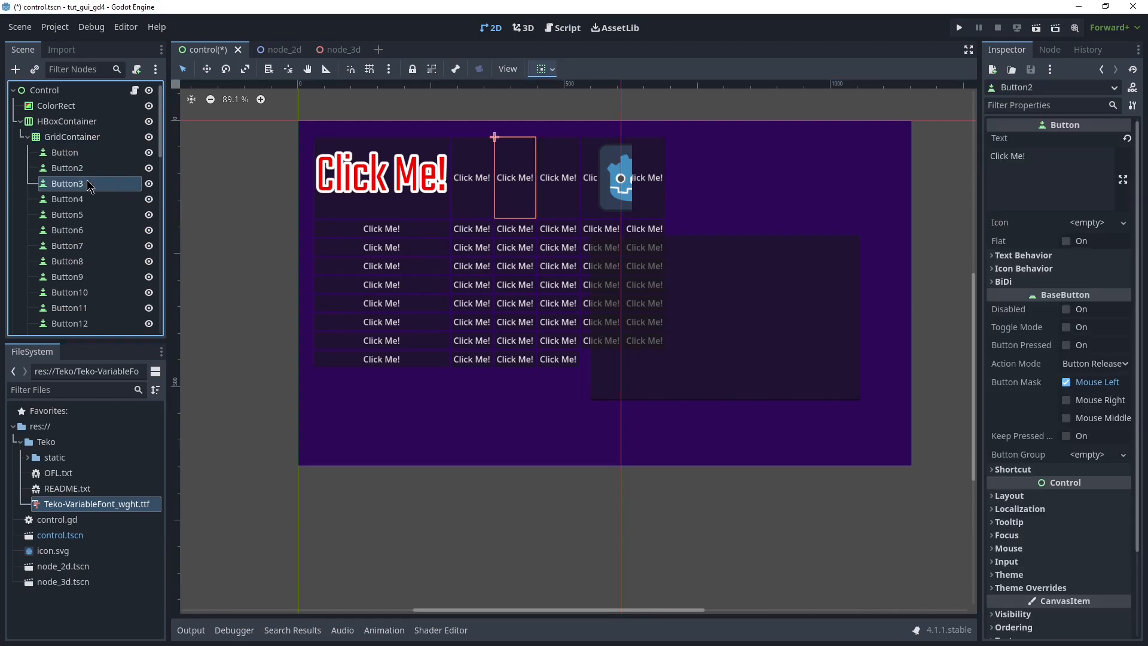
key("ctrl+z")
left_click(998, 441)
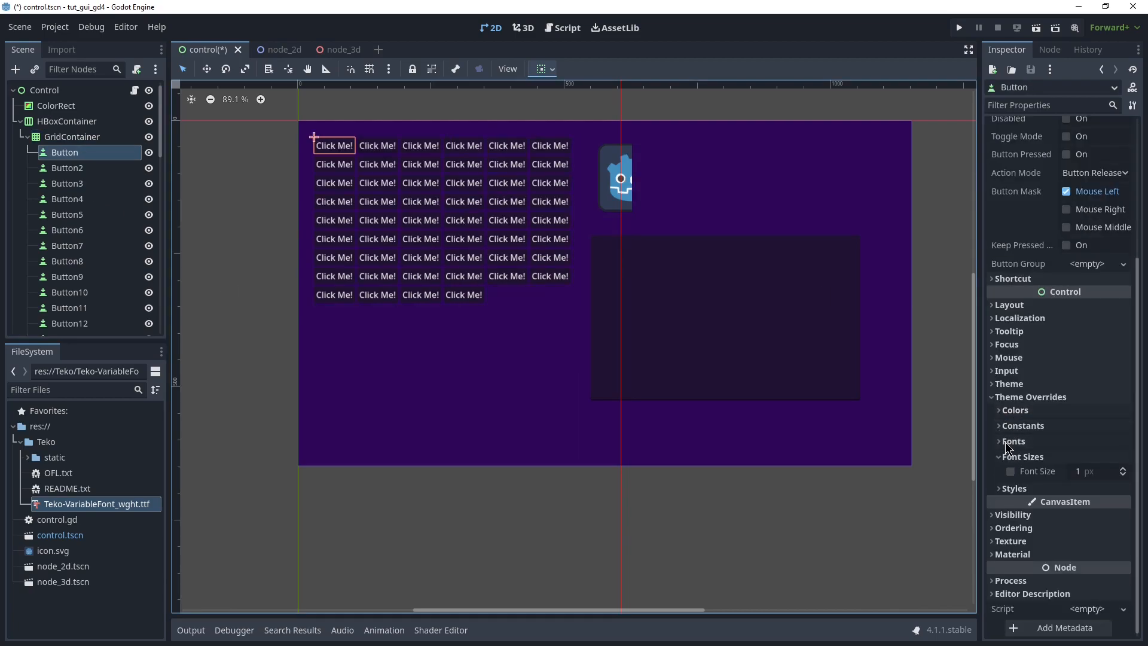
left_click(1000, 458)
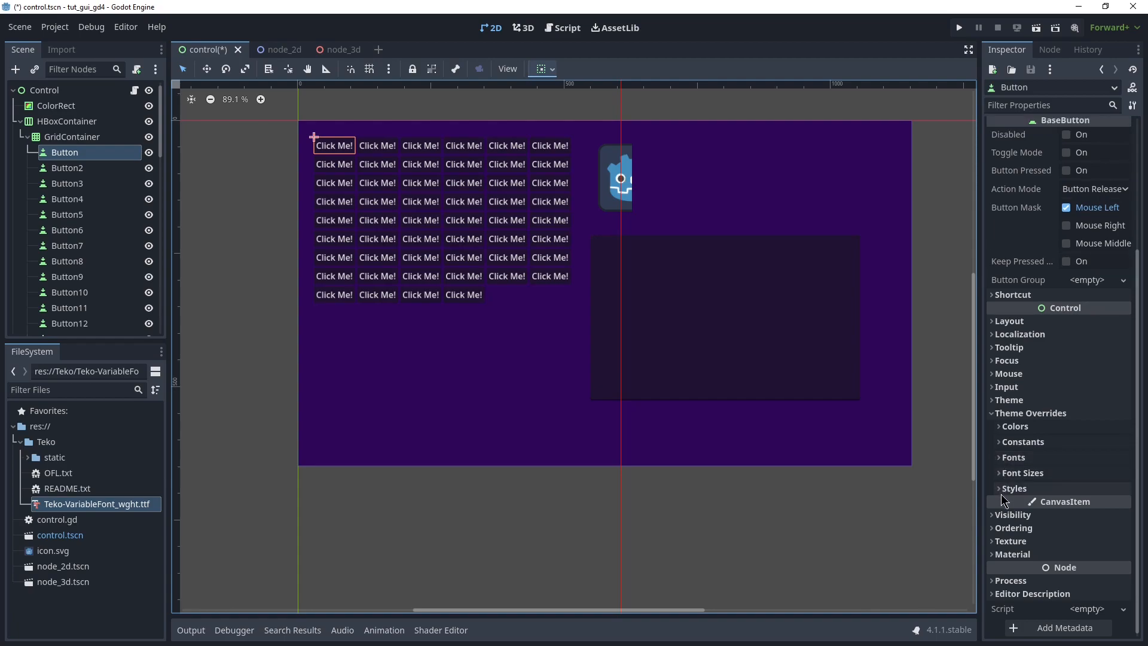
left_click(1010, 412)
Create a new Theme on the first Button and override all default items of the Button type
left_click(1000, 477)
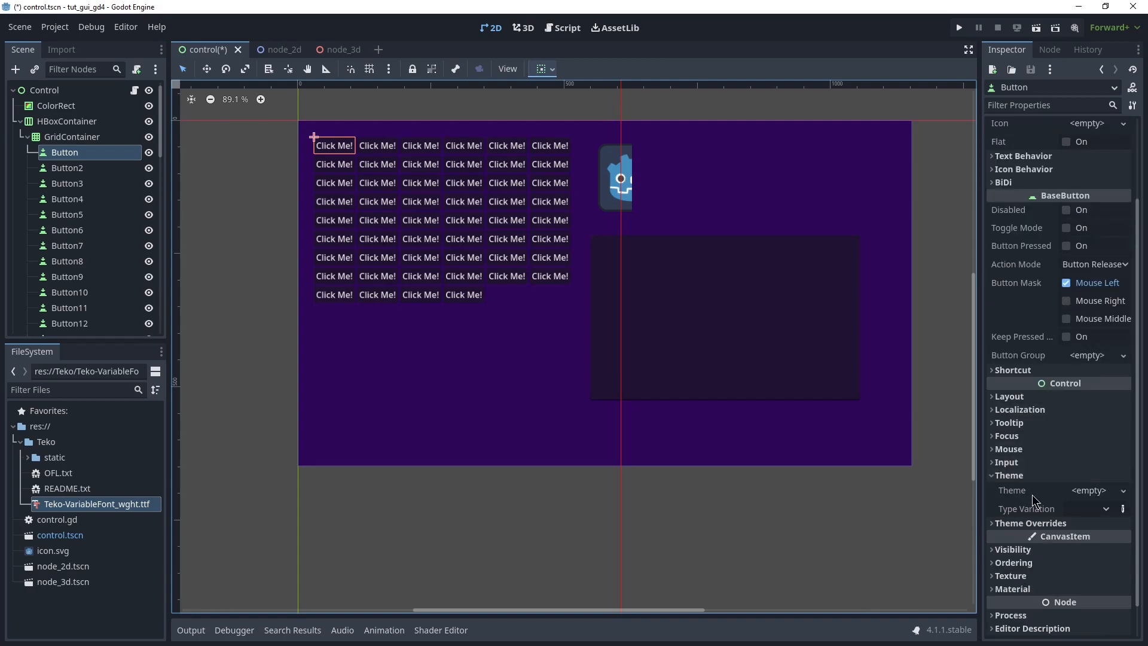
left_click(1092, 490)
left_click(1094, 505)
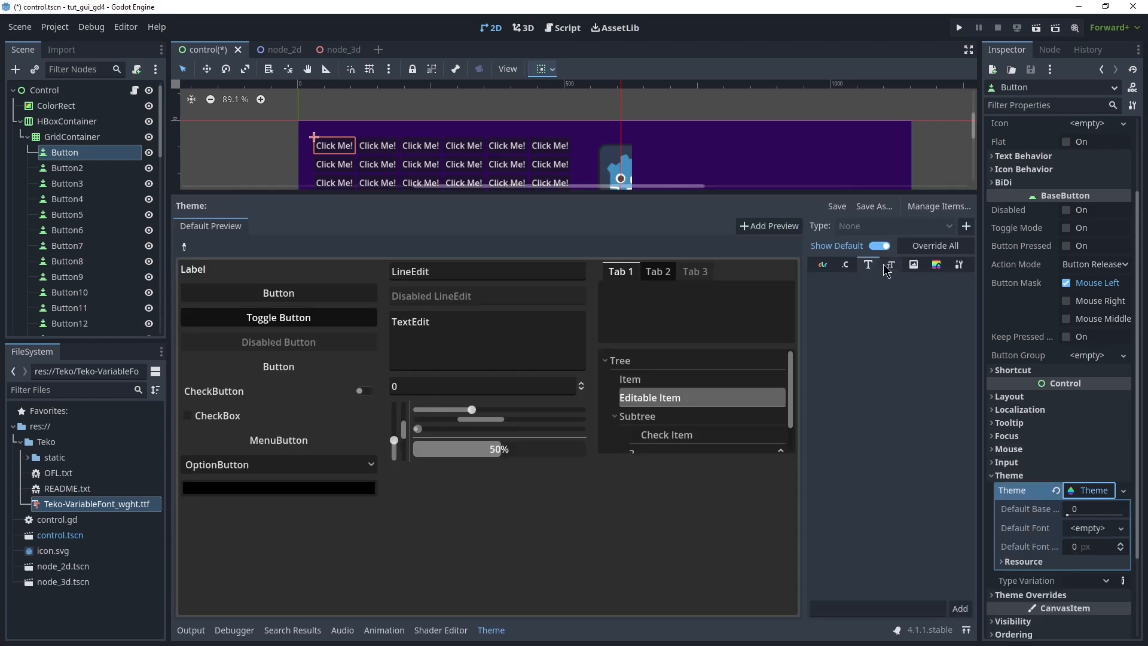
left_click(184, 247)
left_click(278, 293)
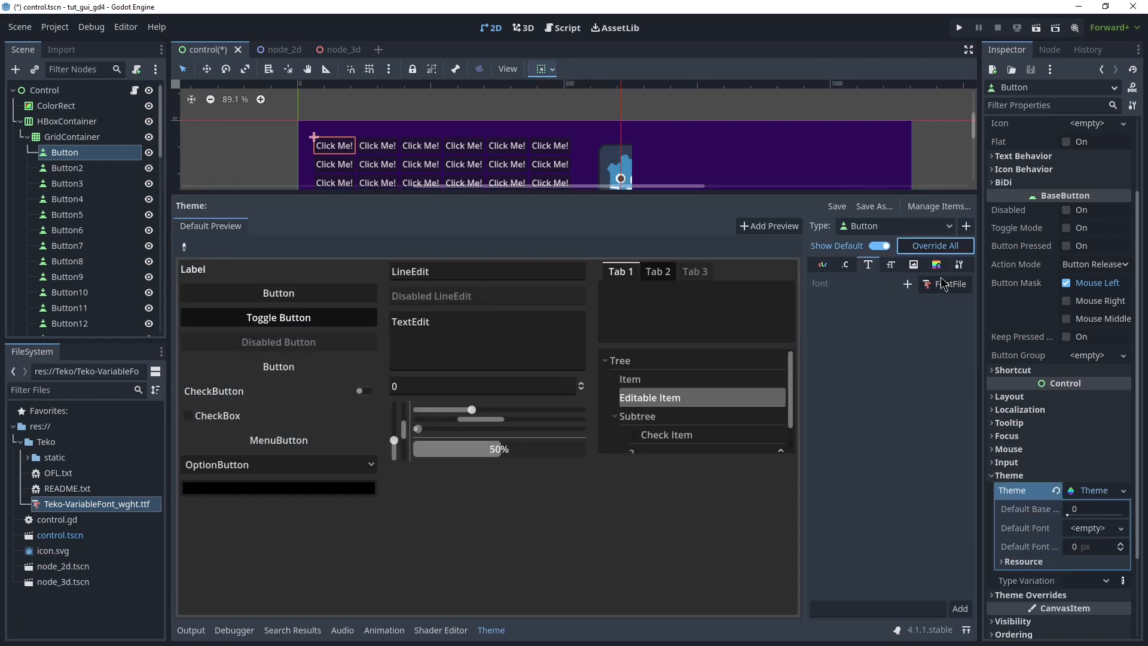
left_click(935, 245)
Assign Teko-VariableFont_wght.ttf as the Button type's font in the first Button's Theme
left_click_drag(80, 506, 949, 294)
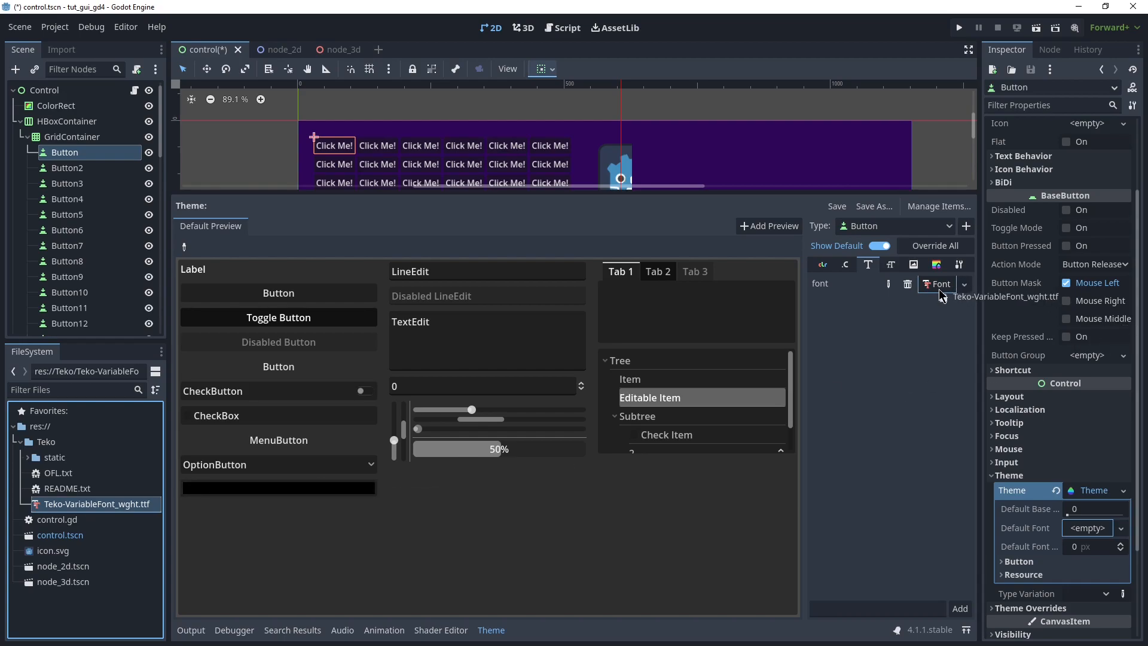
scroll(315, 158, "up", 10)
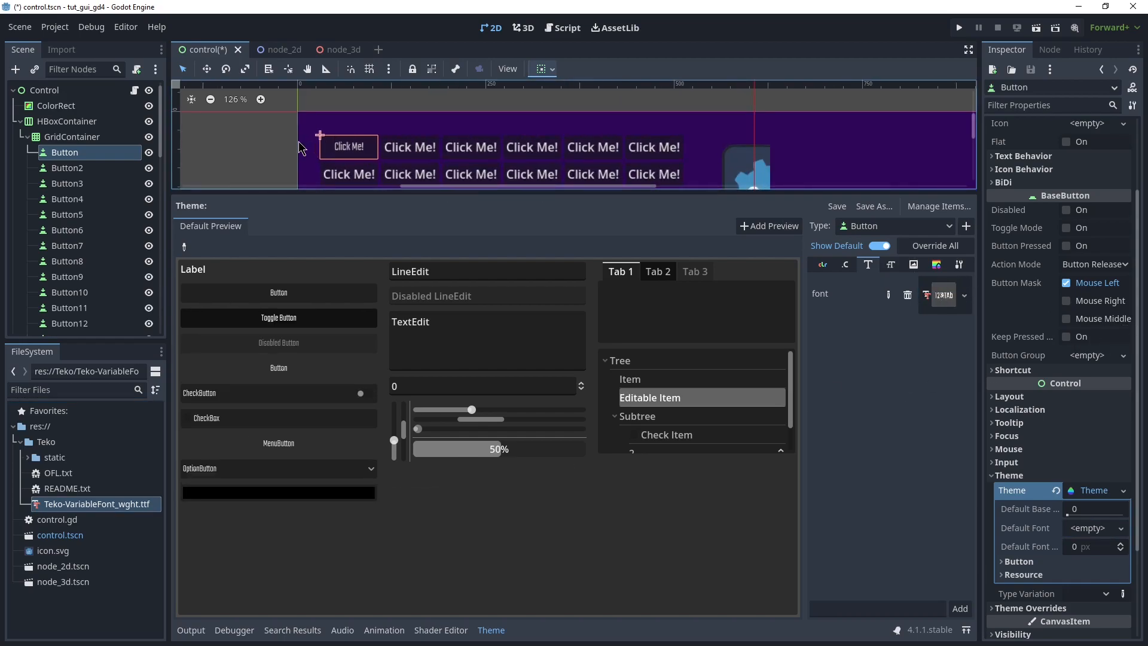
scroll(432, 139, "down", 2)
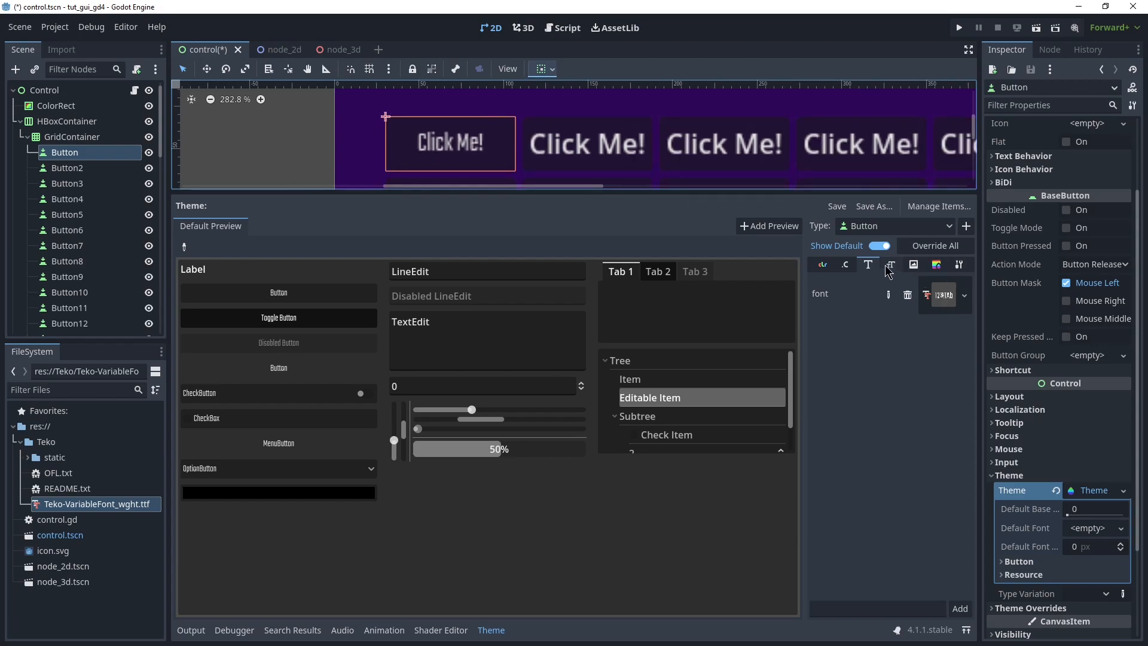
Set the Button type's font_size to 50 in the theme editor
left_click(846, 265)
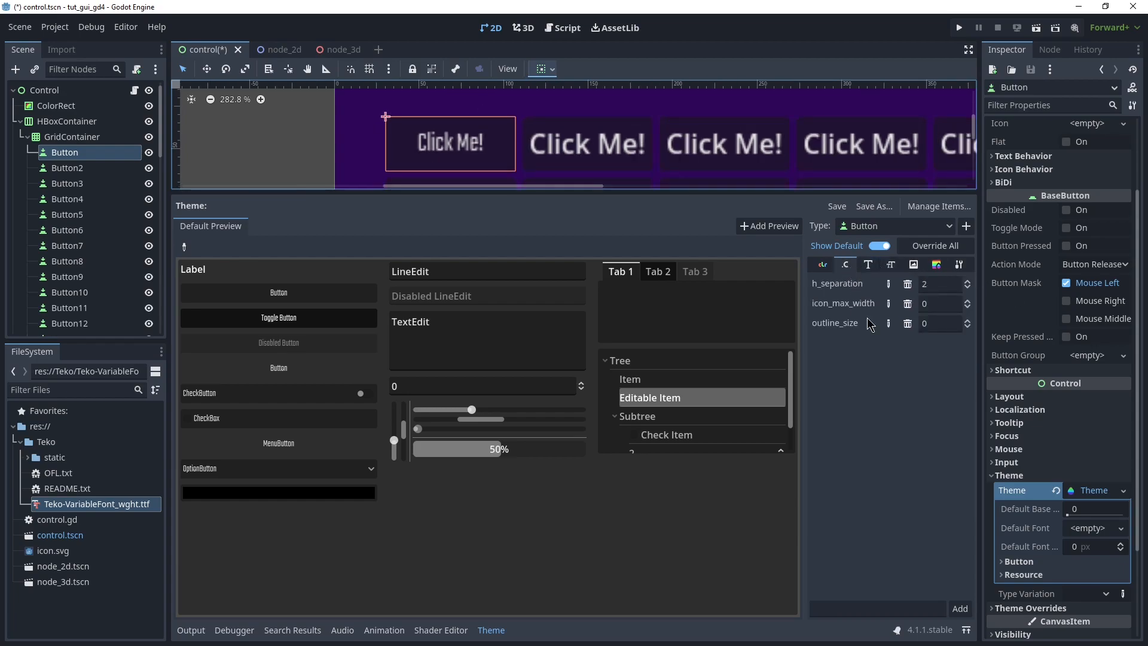
left_click(829, 266)
left_click(892, 266)
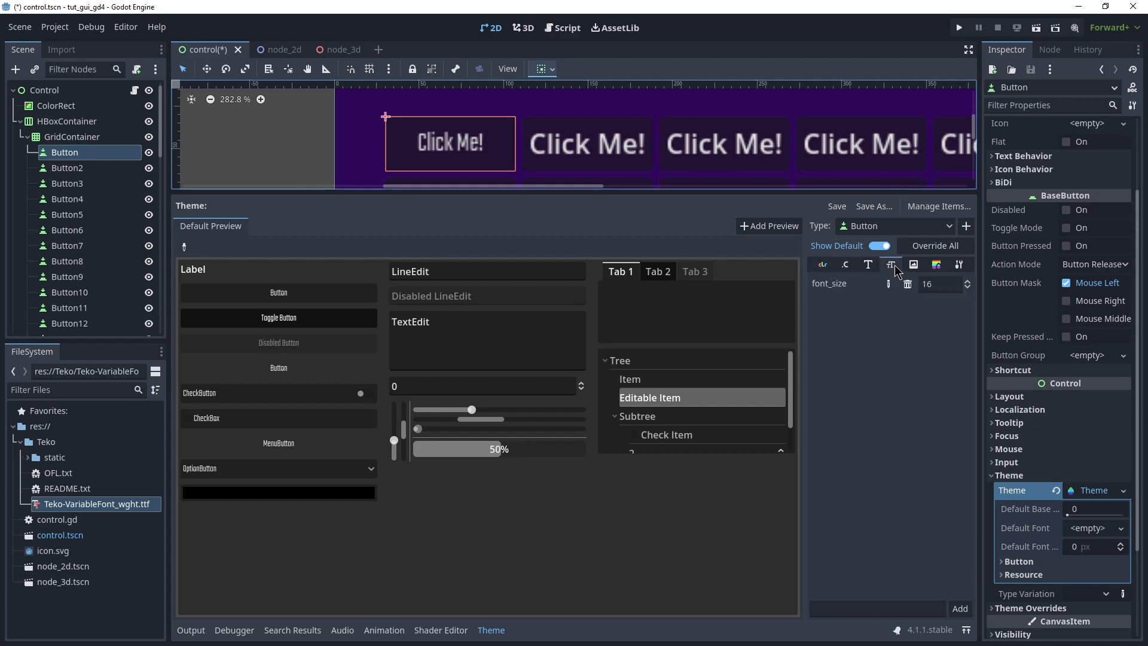
left_click(940, 285)
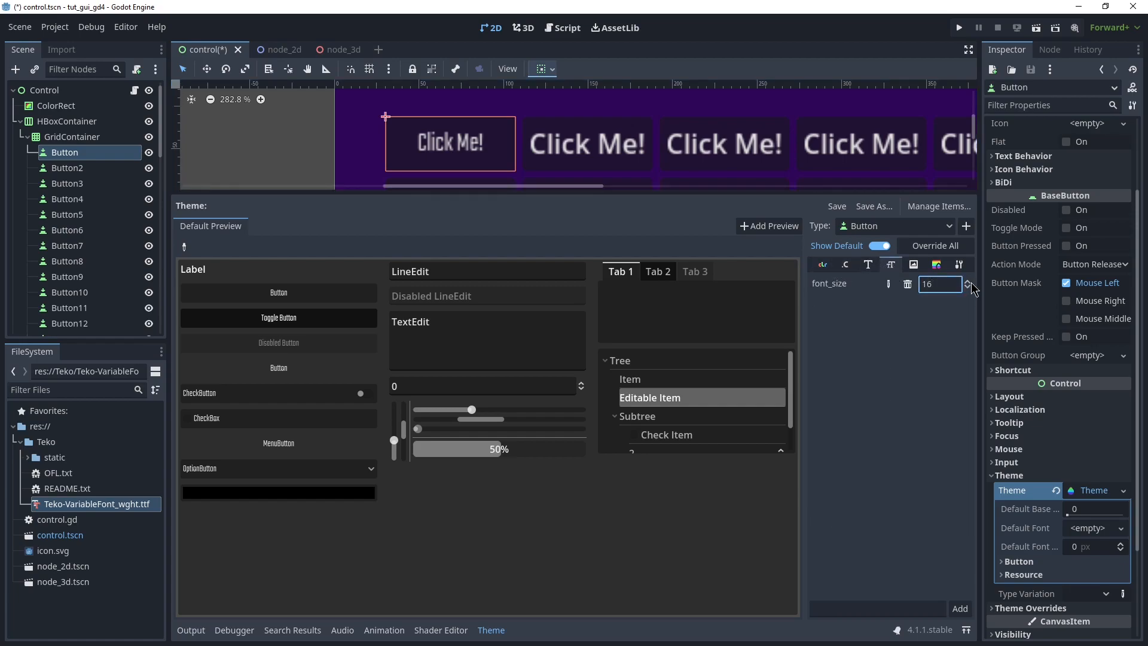
scroll(972, 290, "up", 20)
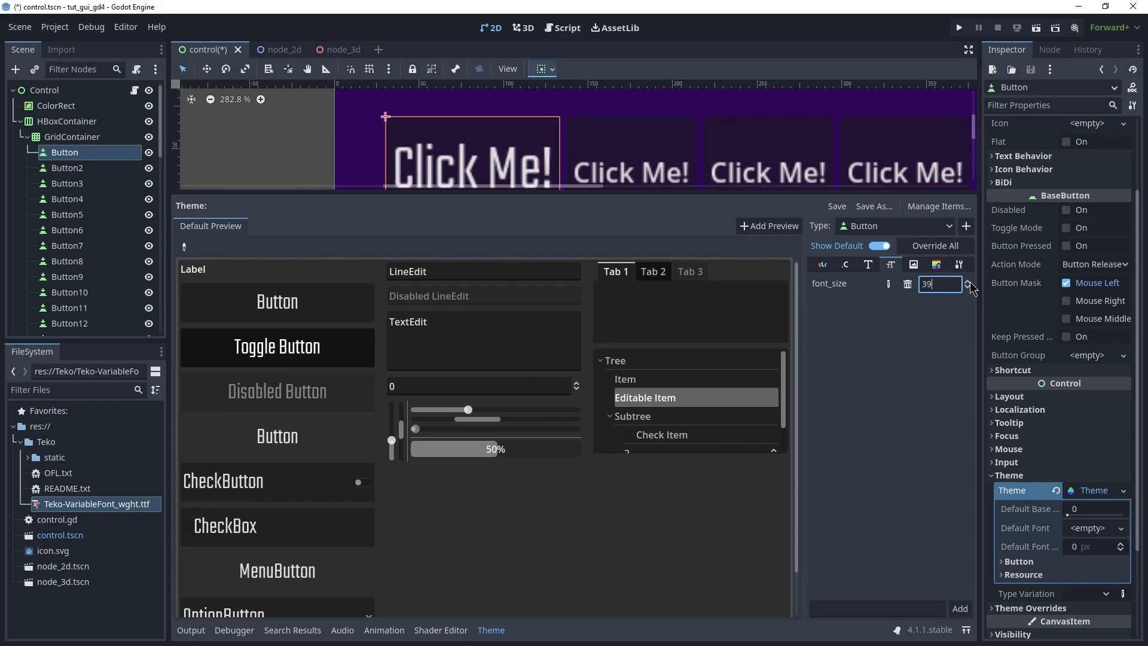
scroll(972, 289, "up", 5)
type("50")
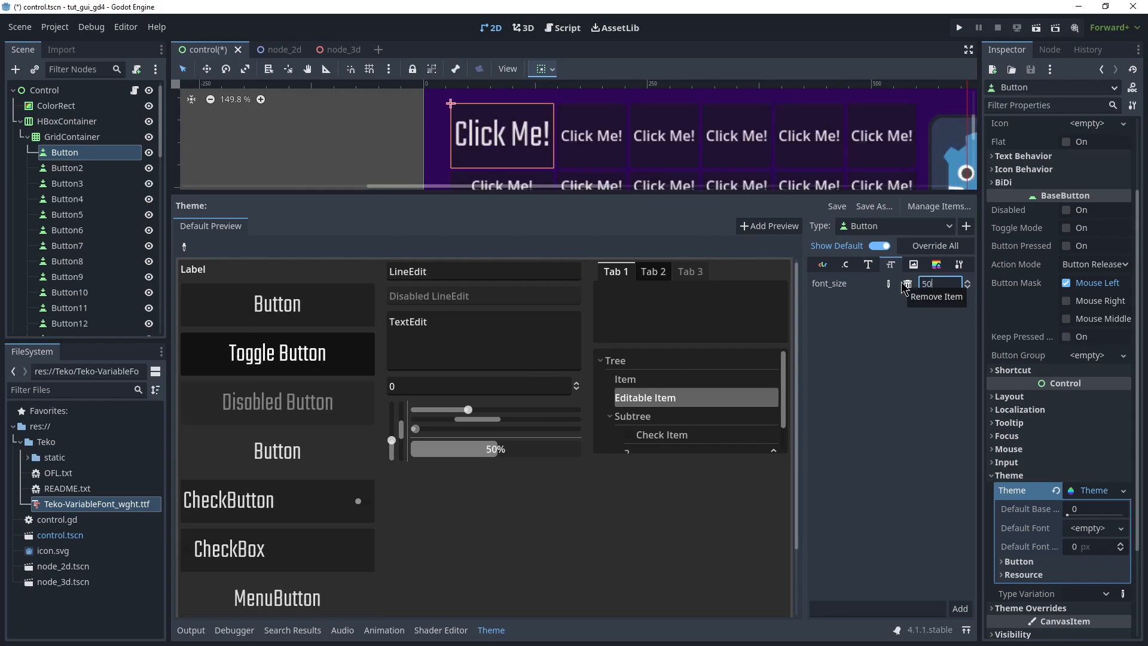
key("Return")
Review the Button type's font, StyleBox and color items in the theme editor
left_click(868, 265)
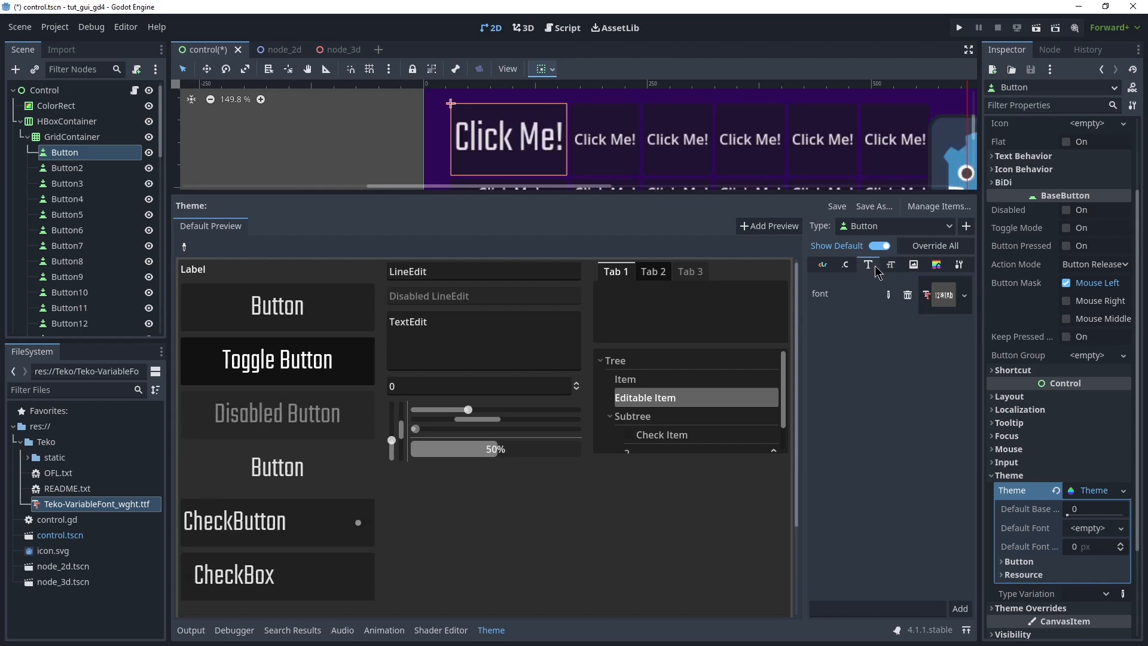
left_click(936, 265)
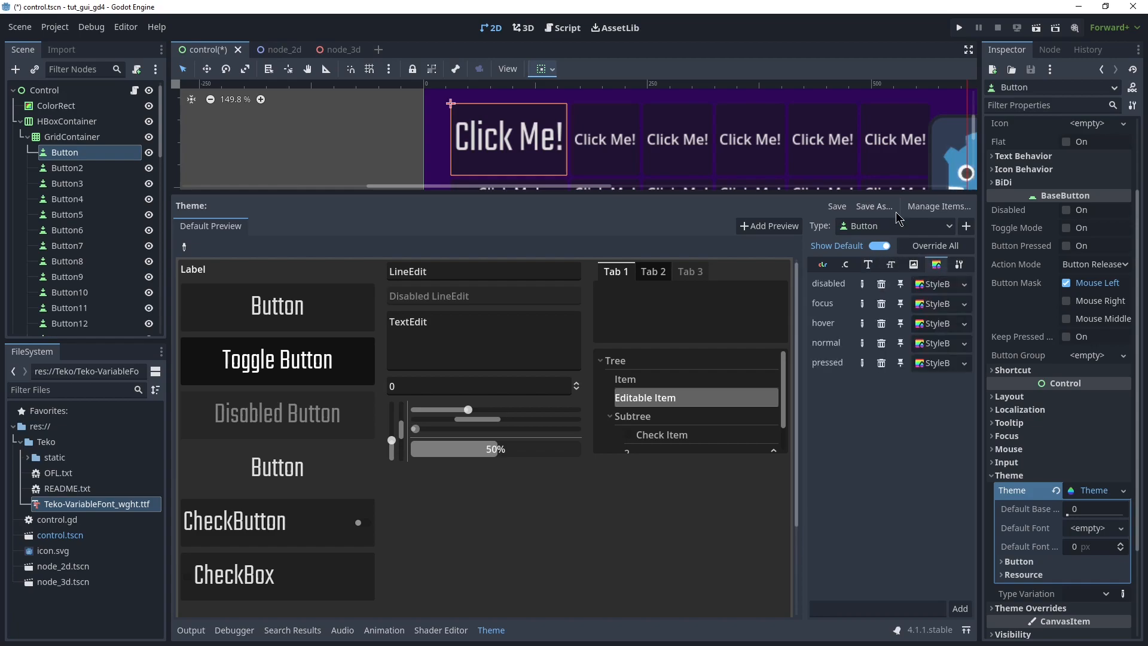
left_click(959, 265)
left_click(939, 266)
left_click(823, 264)
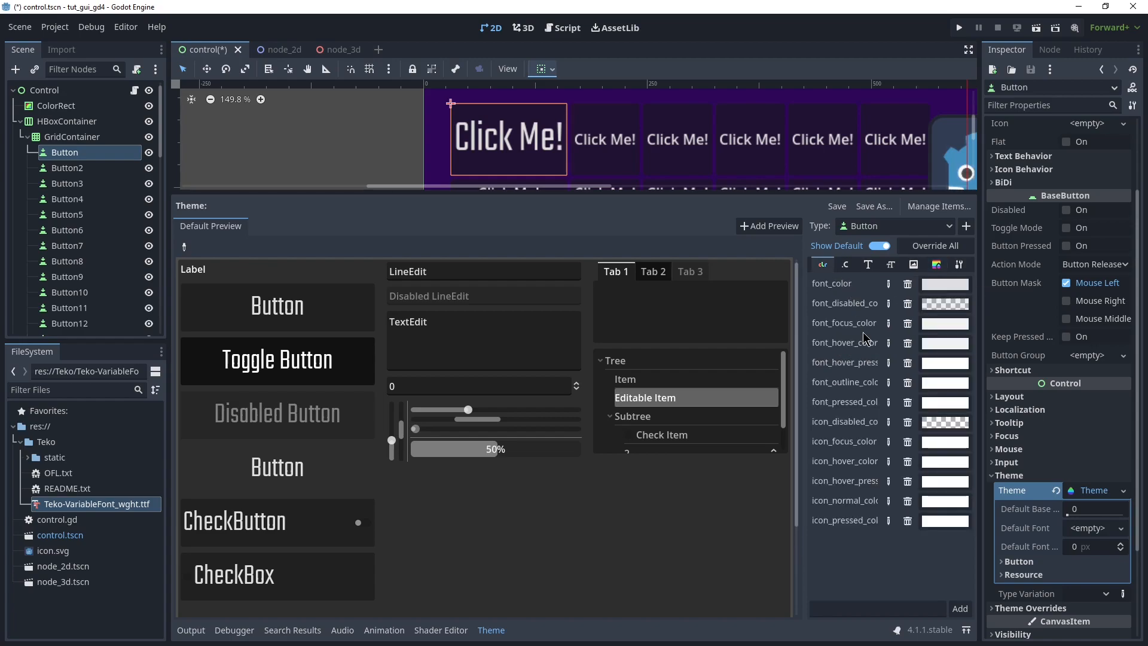
Save the first Button's Theme resource as new_theme.tres in the project's root folder
scroll(524, 128, "down", 3)
scroll(524, 128, "up", 3)
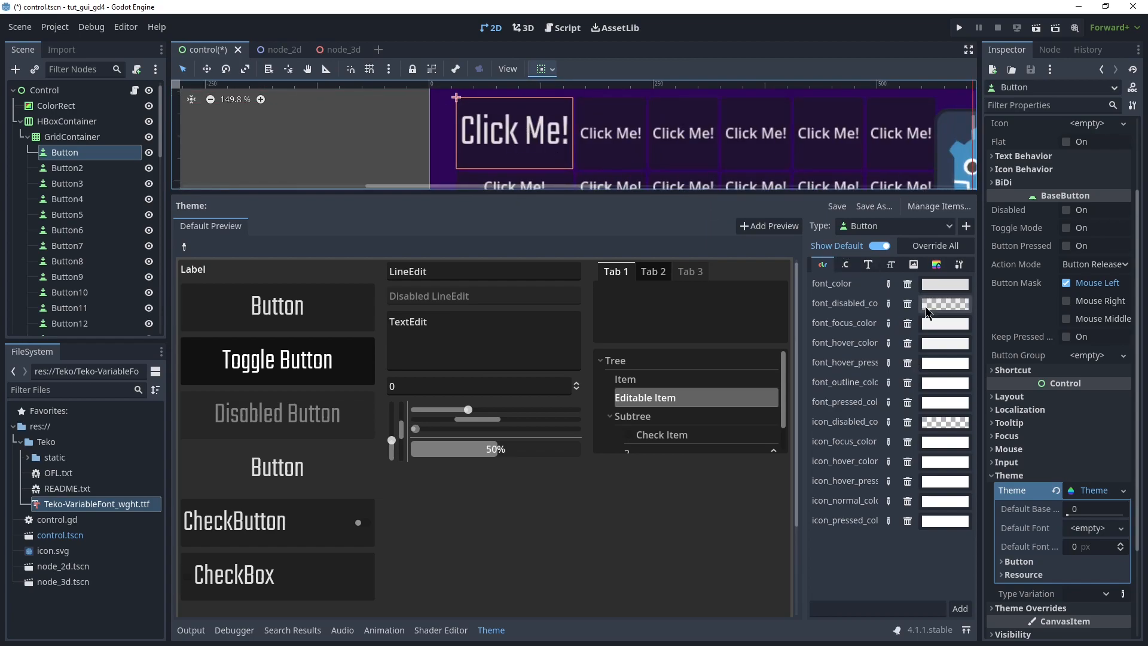
left_click(1087, 492)
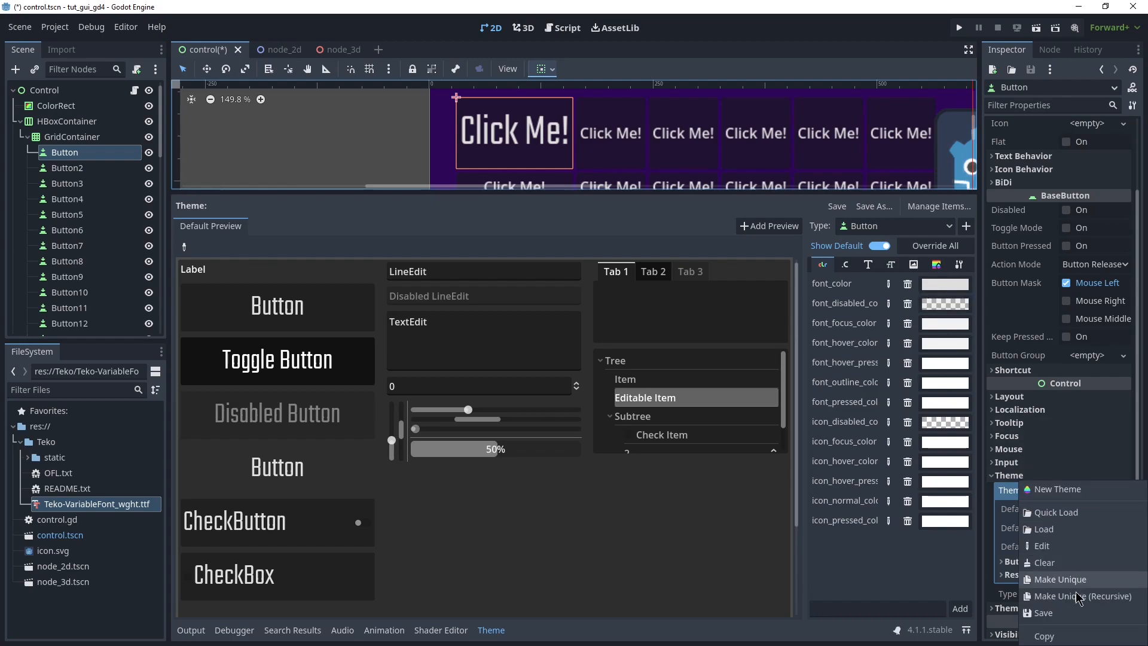
left_click(1044, 612)
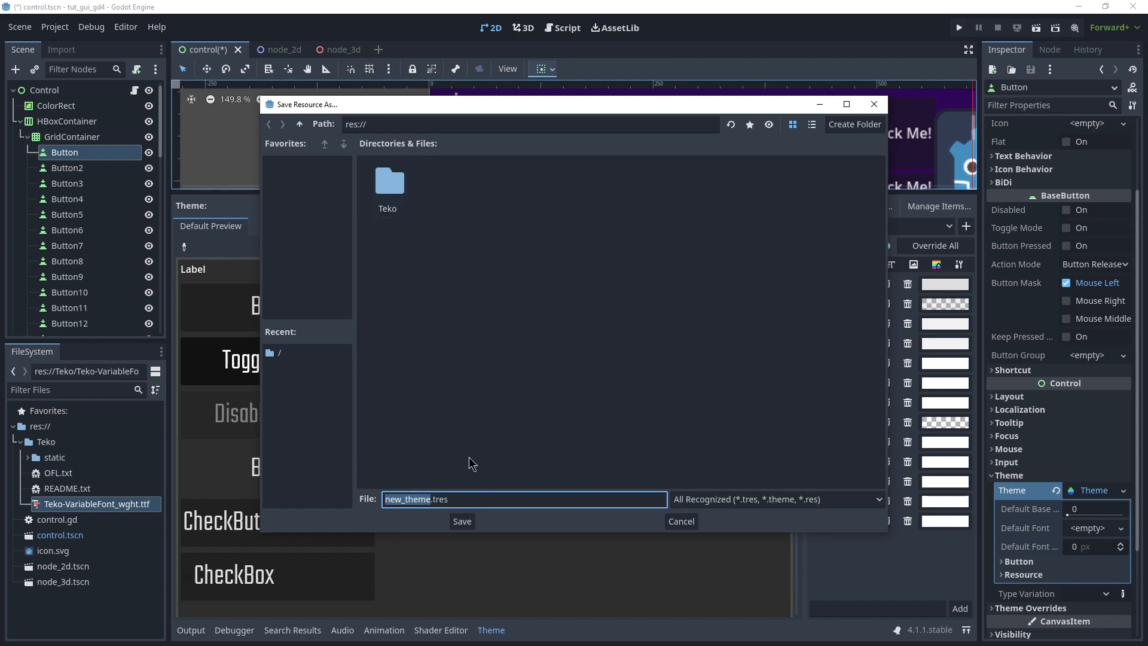
left_click(464, 523)
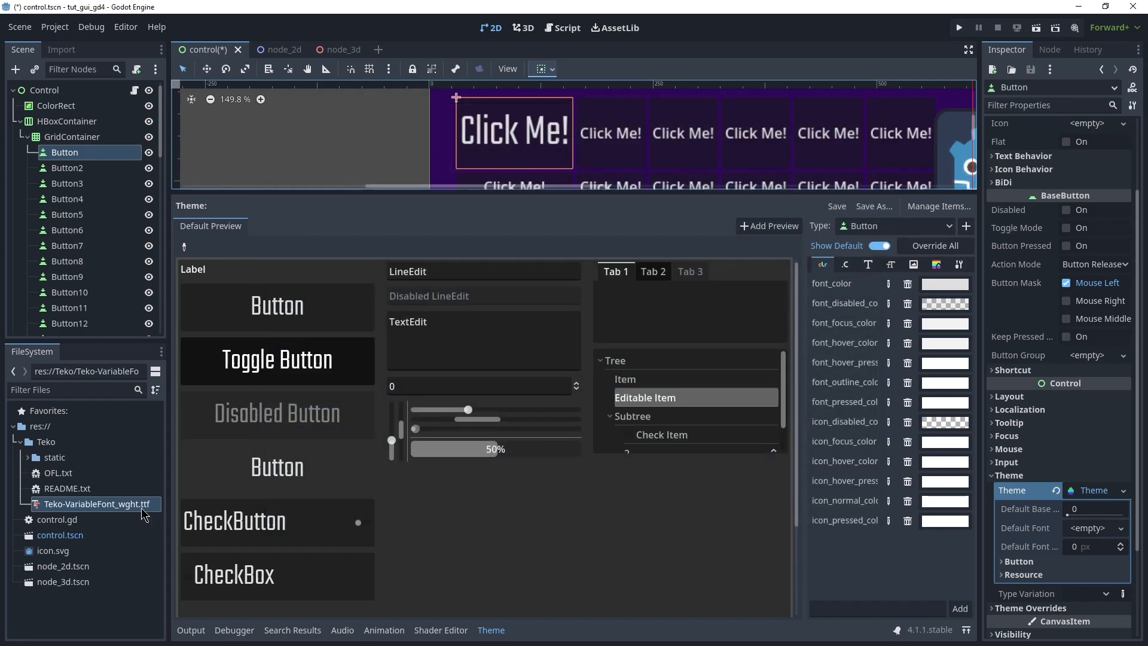
left_click(63, 566)
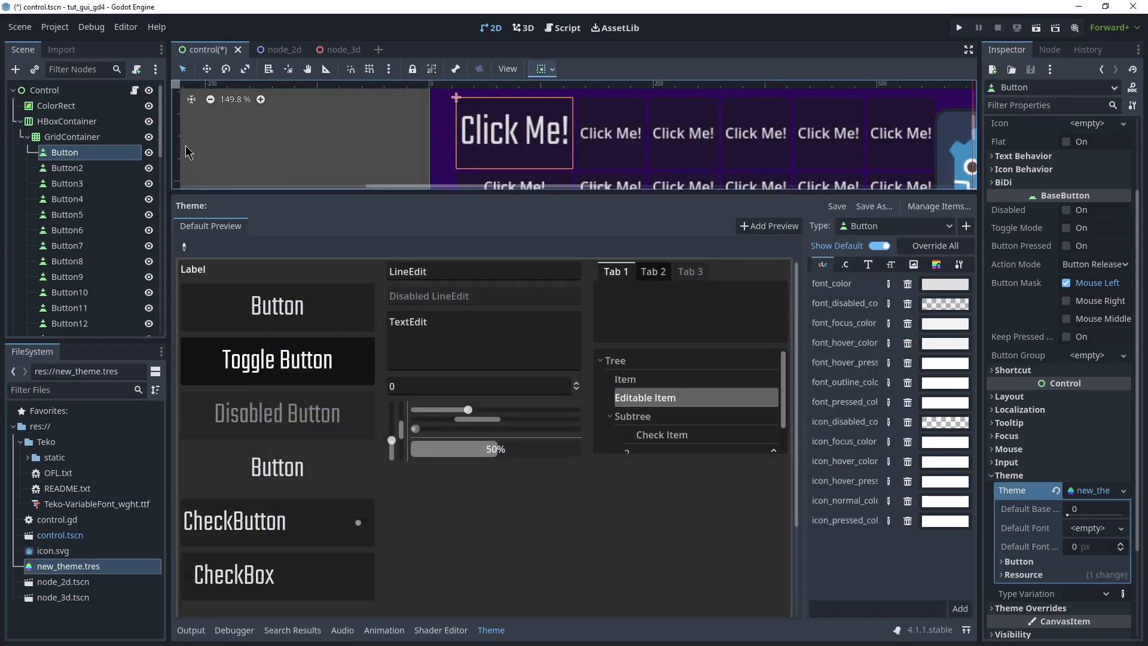
Assign new_theme.tres as the Theme of Button46 in the grid
left_click(90, 167)
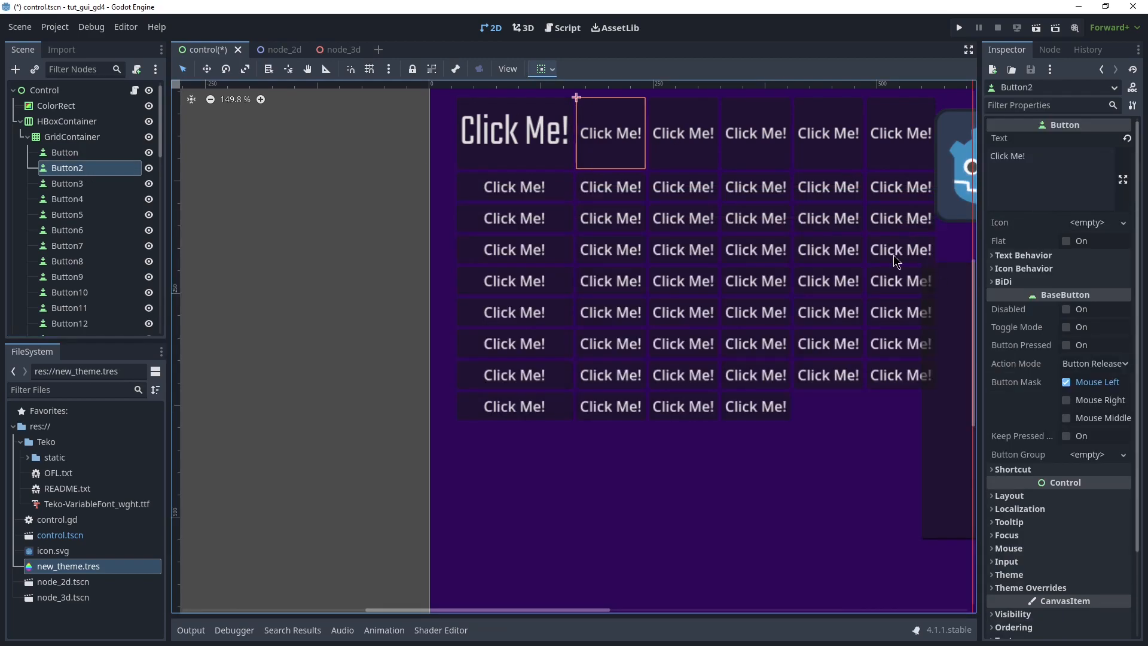
scroll(403, 316, "down", 2)
left_click(78, 298)
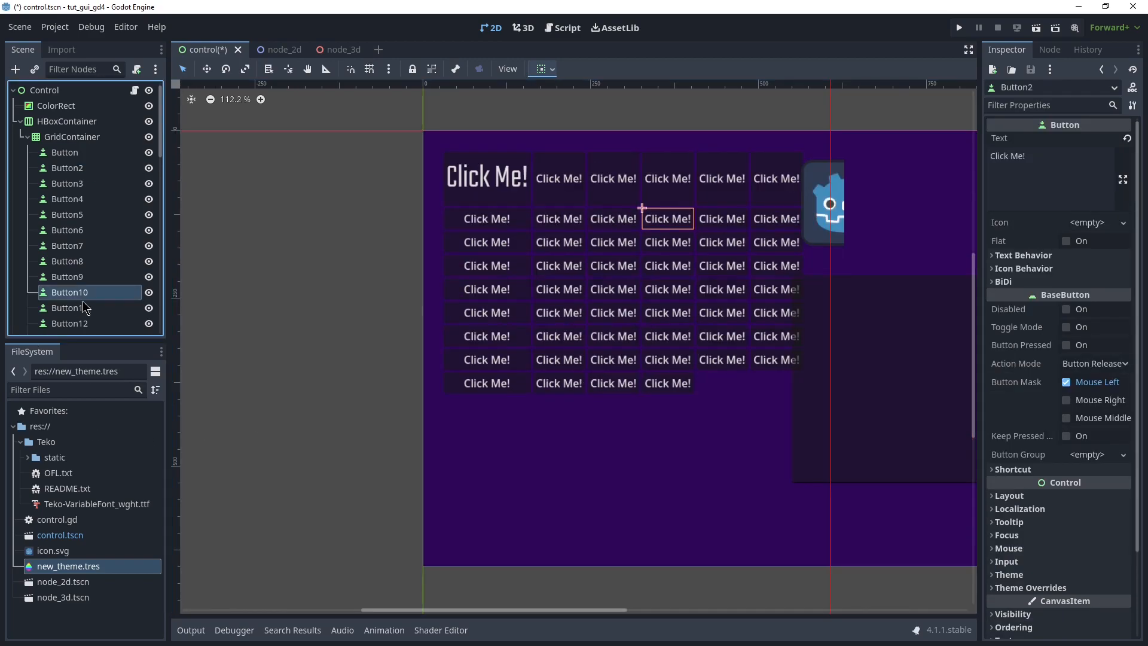
left_click(659, 365)
scroll(77, 273, "down", 4)
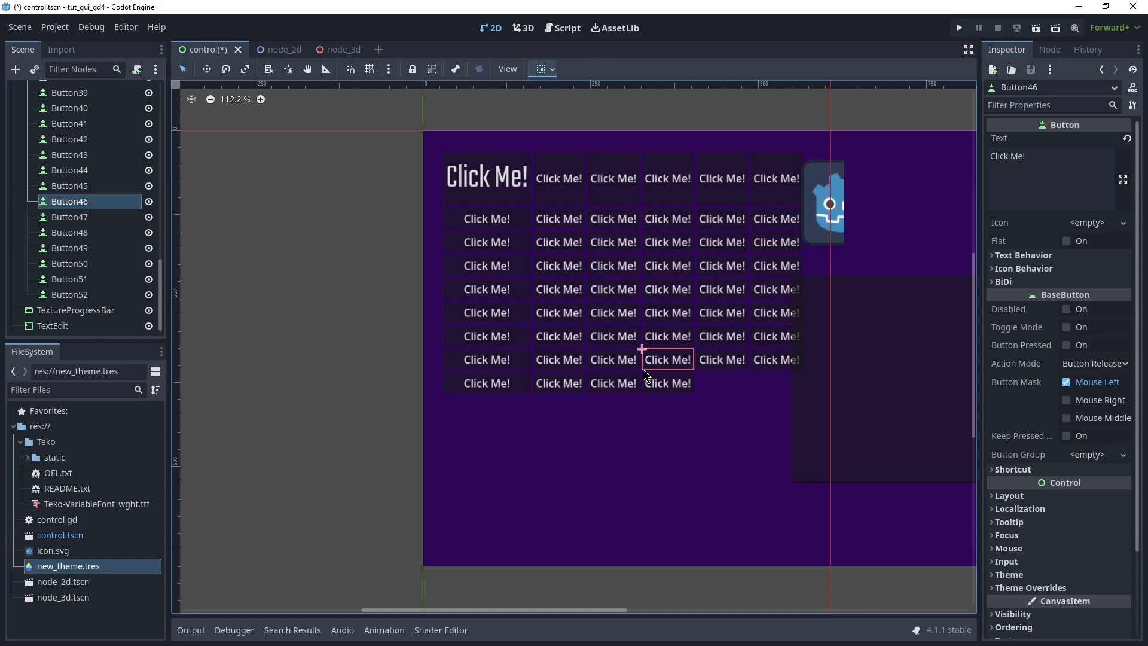
scroll(1058, 436, "down", 3)
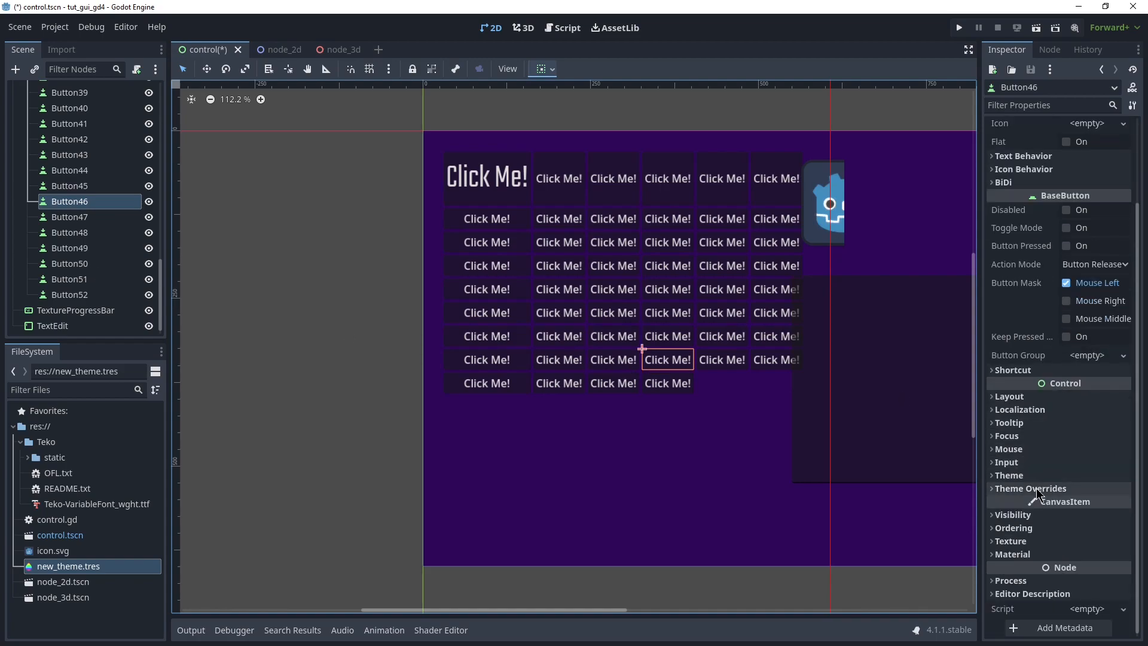
left_click(1016, 475)
left_click_drag(90, 566, 1092, 501)
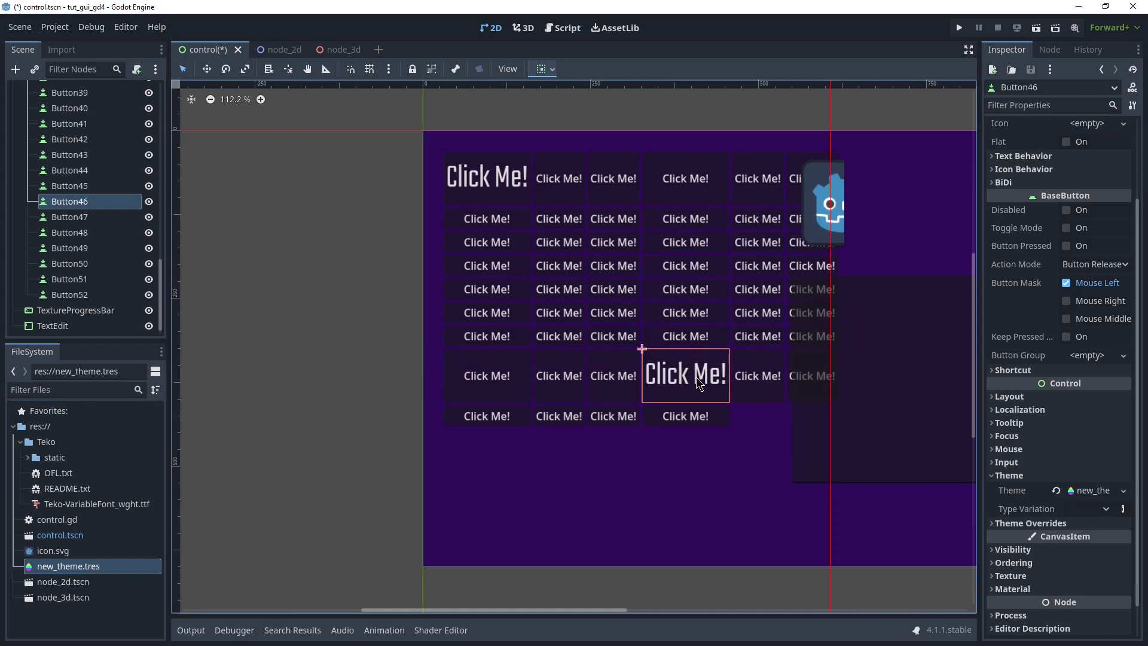
Set the project's custom GUI theme to res://new_theme.tres in the Project Settings, and save and restart the editor
scroll(589, 275, "down", 4)
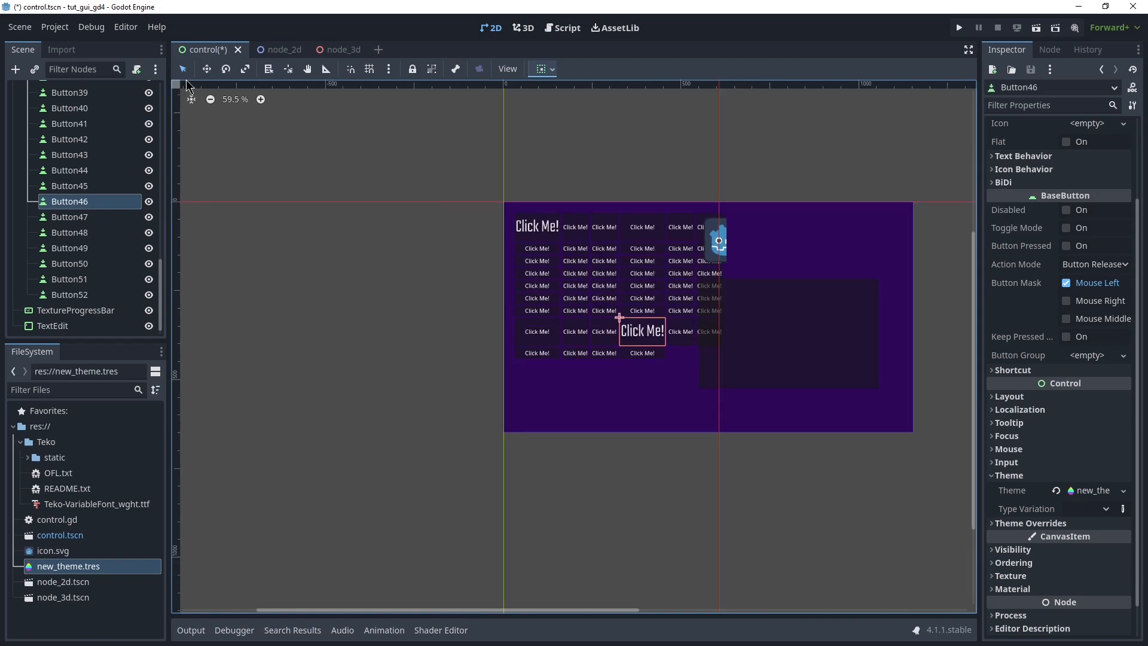
left_click(55, 27)
left_click(71, 45)
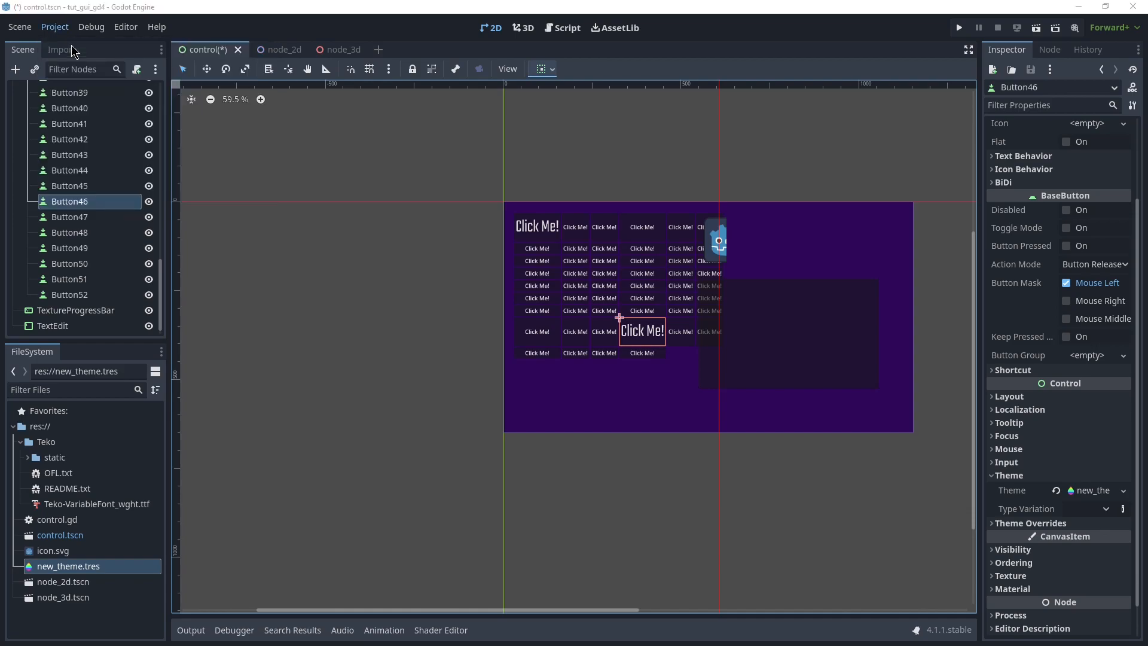
type("theme")
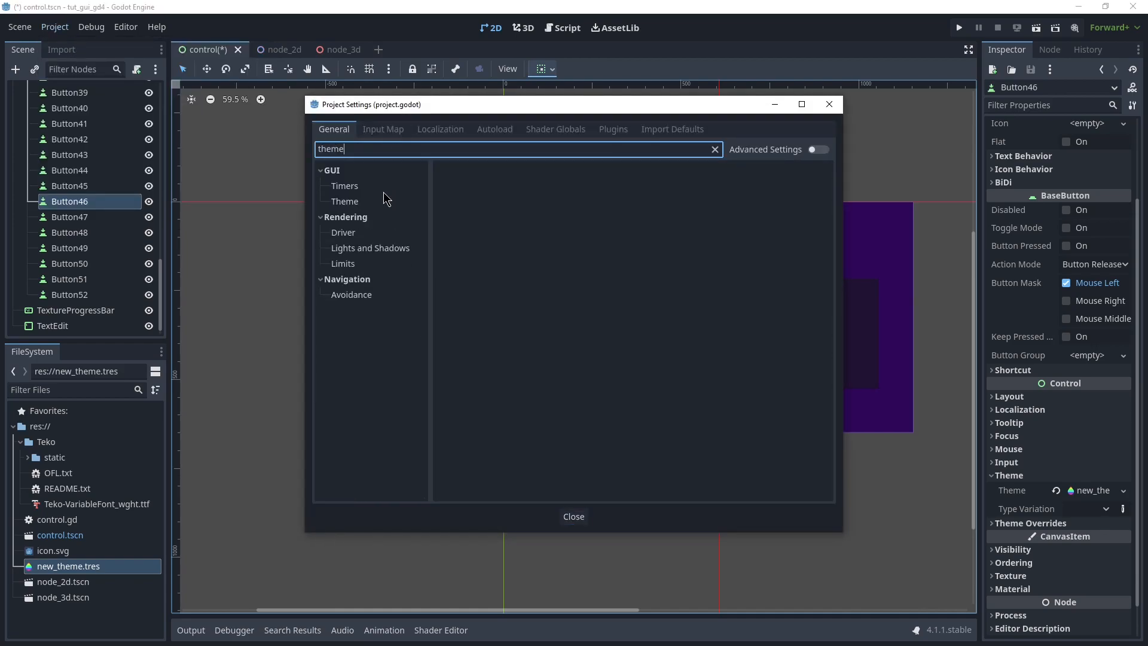
left_click(358, 199)
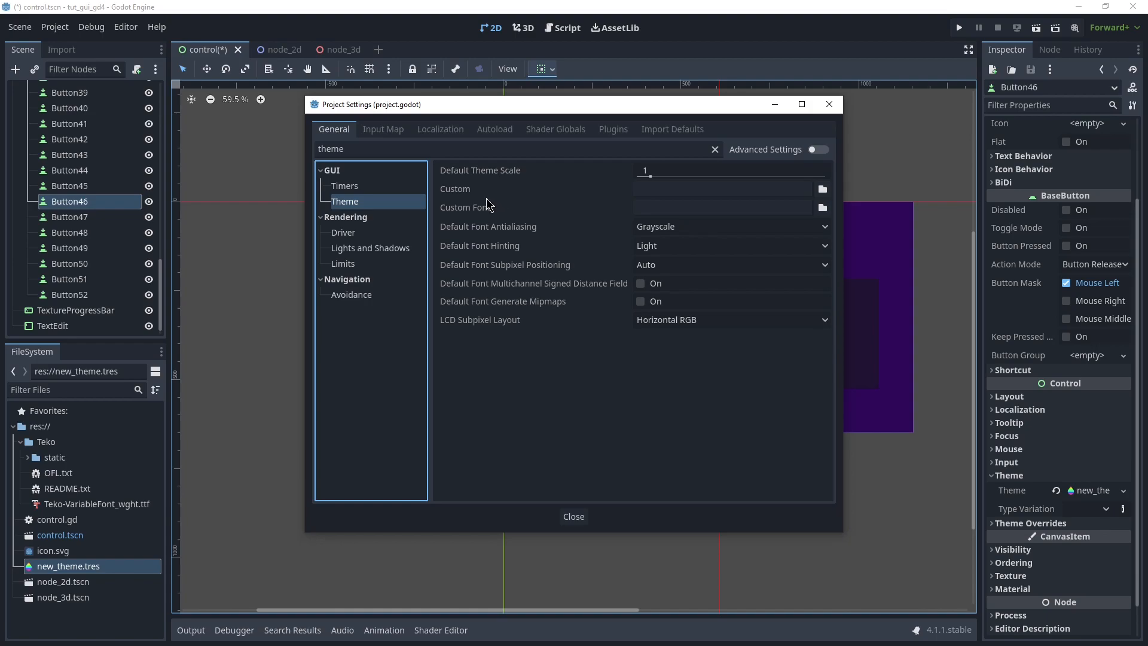
mouse_move(463, 197)
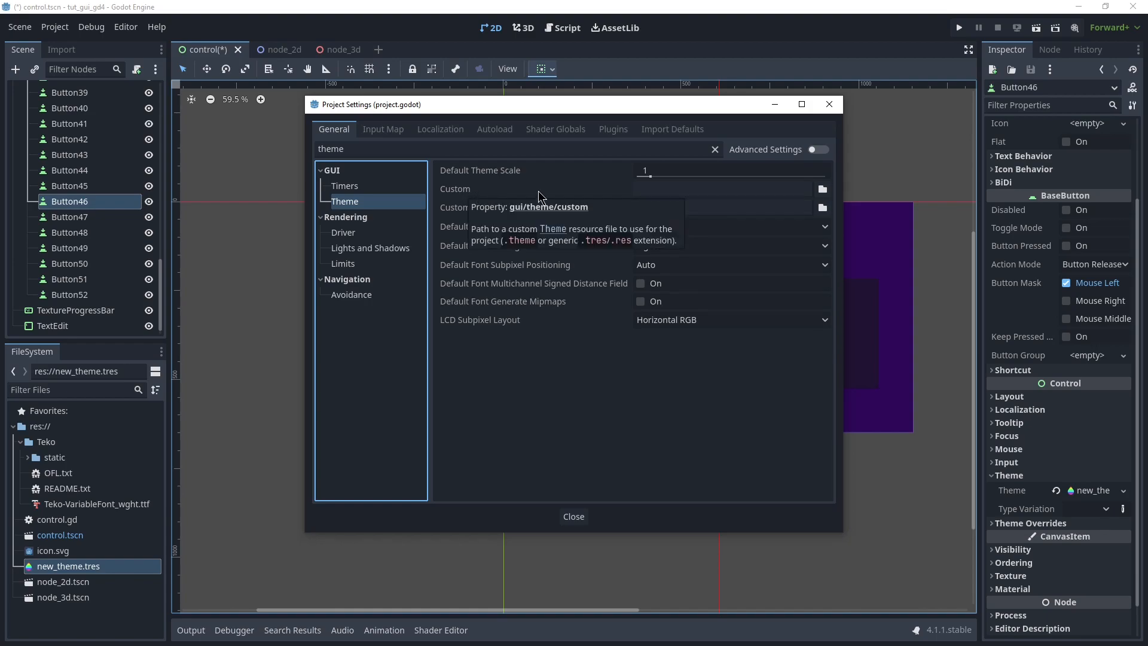
left_click(744, 189)
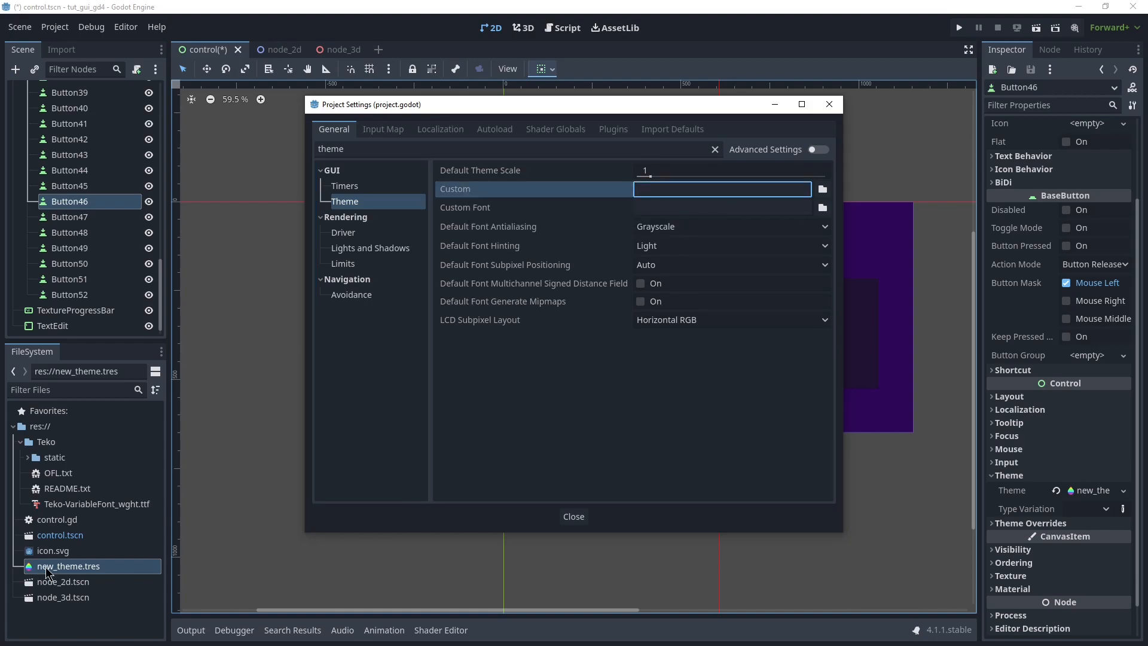
left_click_drag(448, 108, 181, 132)
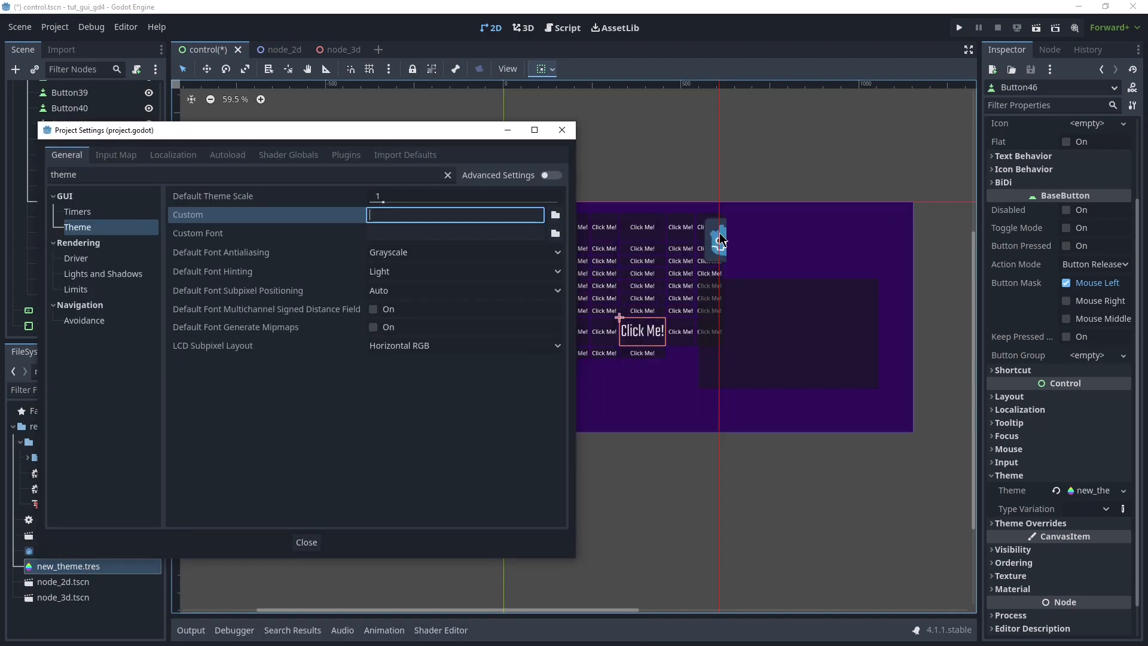
left_click_drag(439, 135, 505, 111)
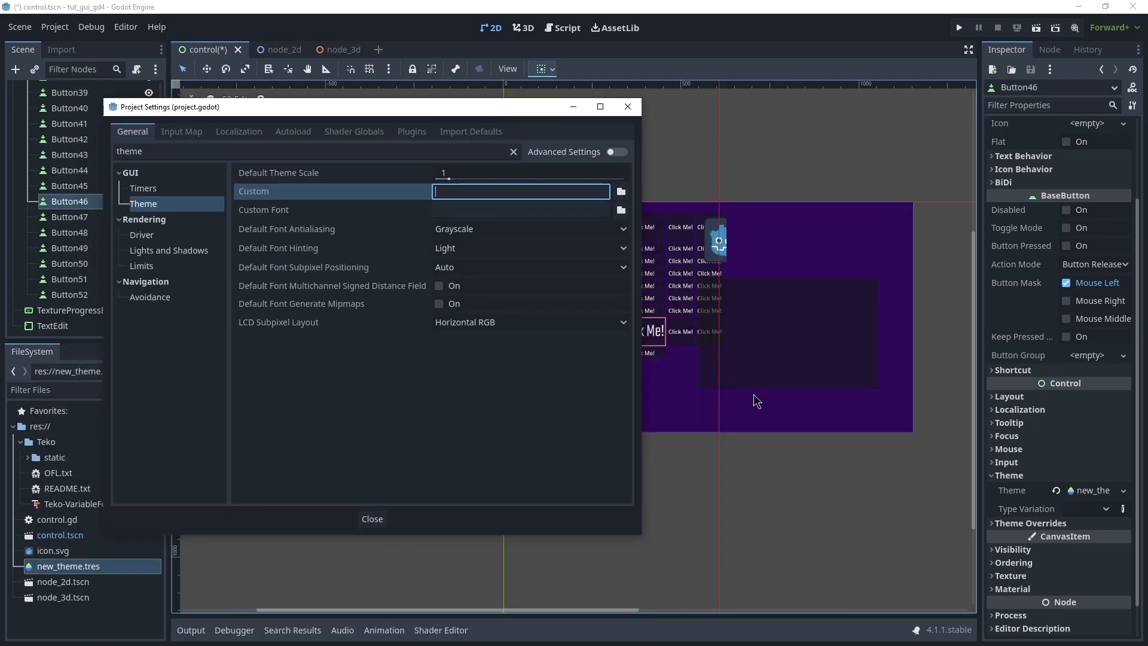
left_click(621, 191)
double_click(455, 191)
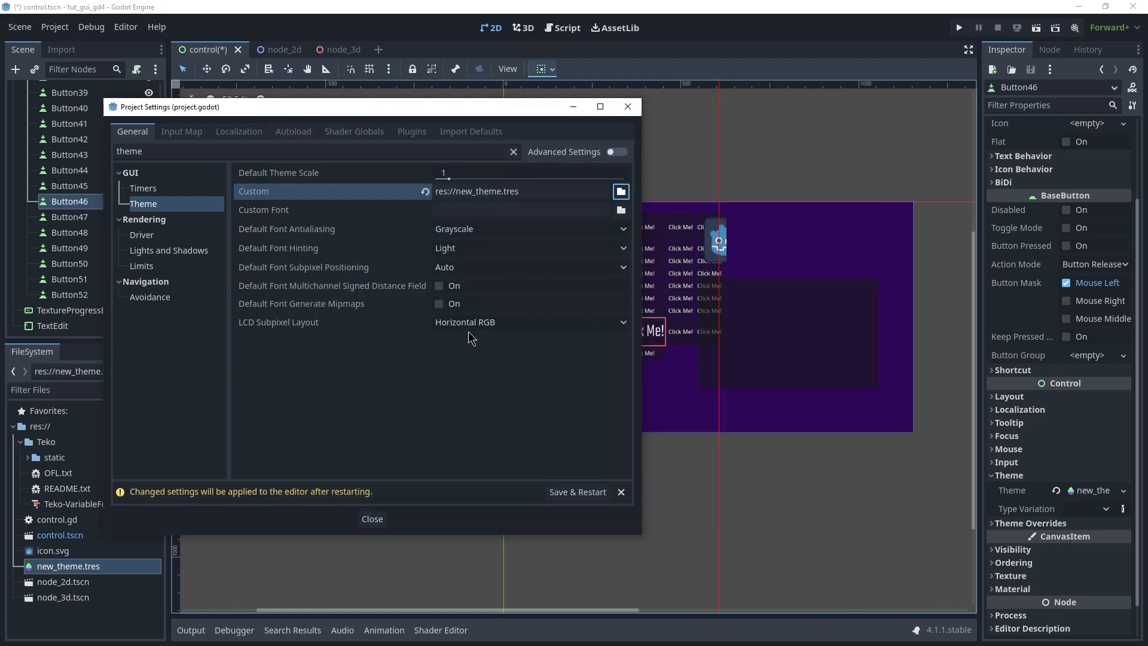
left_click(578, 492)
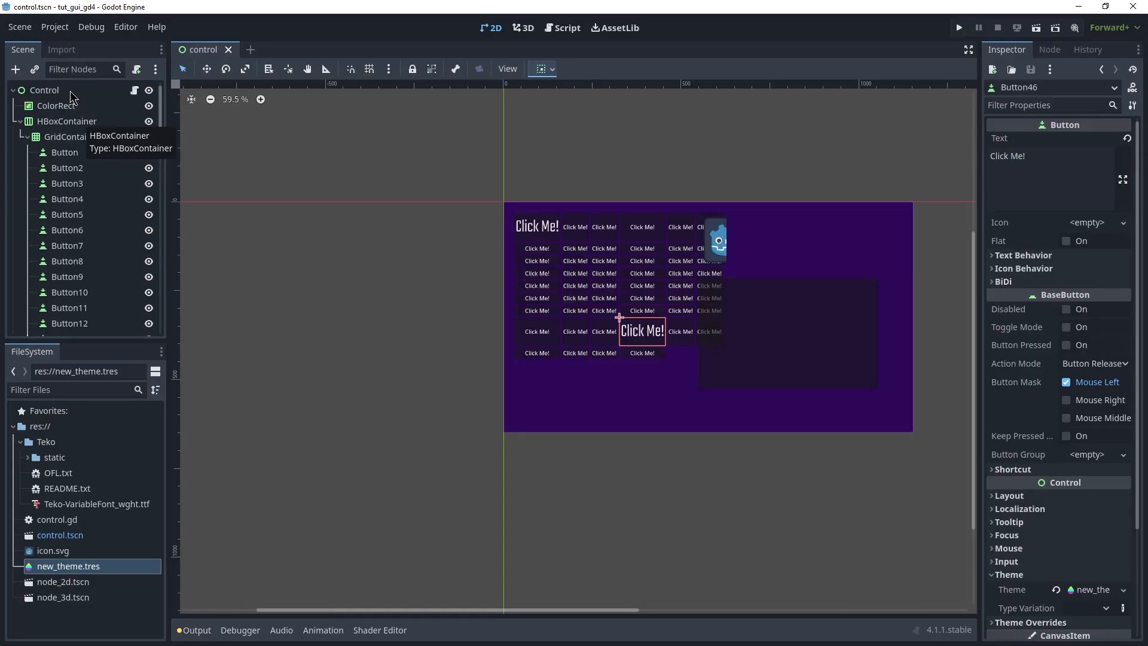
Add a Button node as a child of the root Control node and set its text to "sometext"
left_click(44, 89)
right_click(71, 91)
left_click(127, 124)
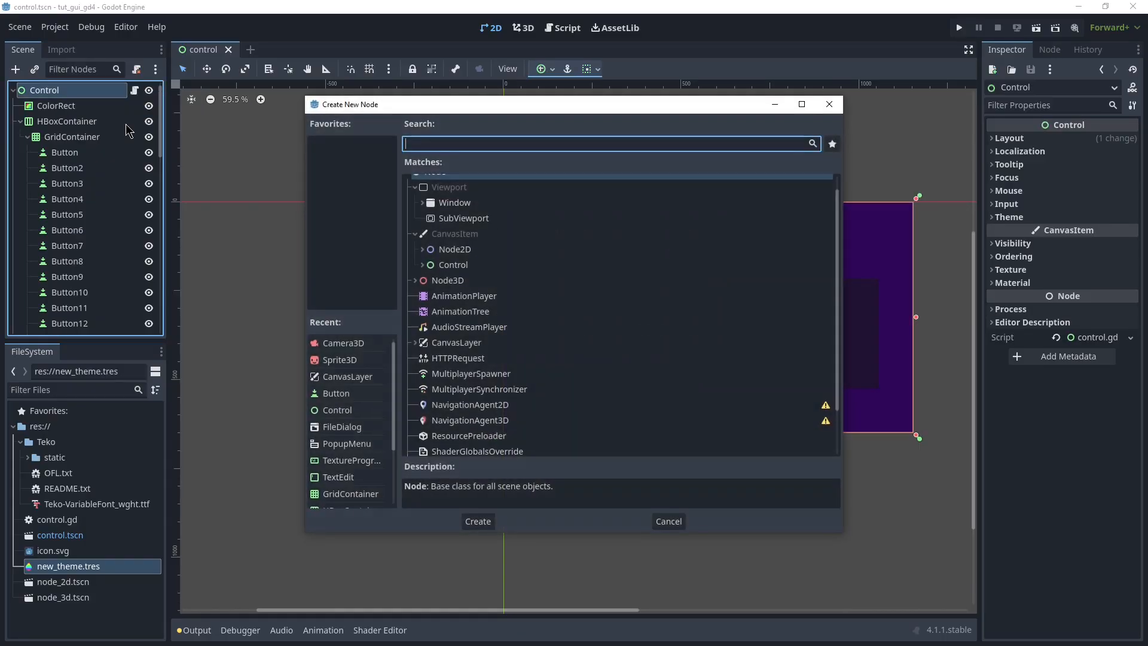
type("button")
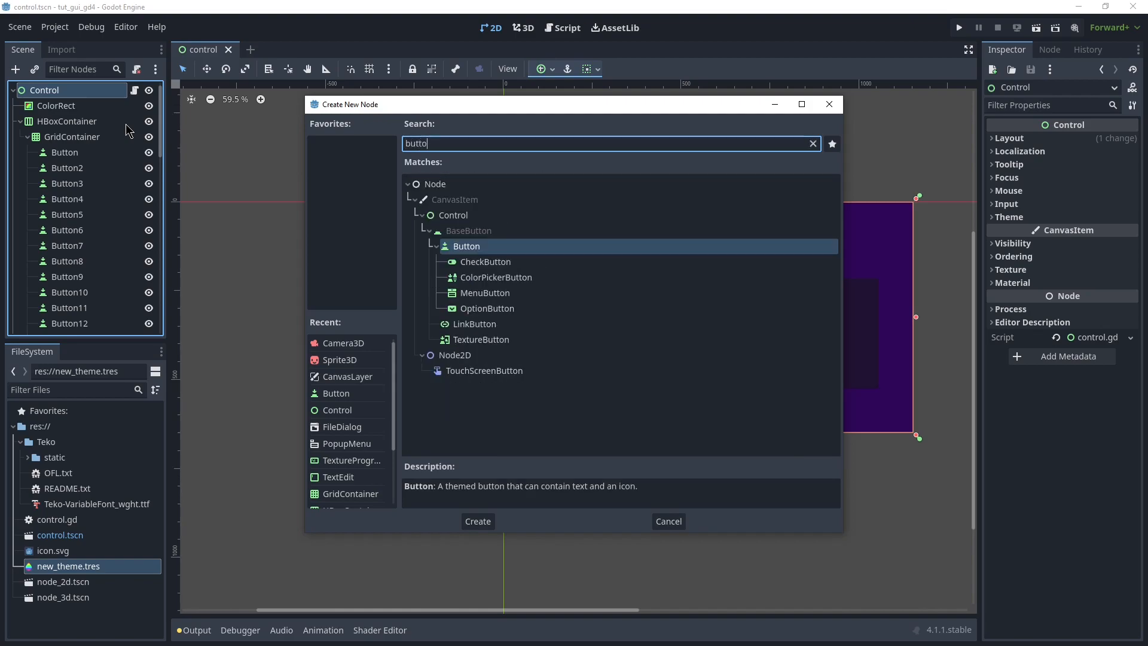
key("Return")
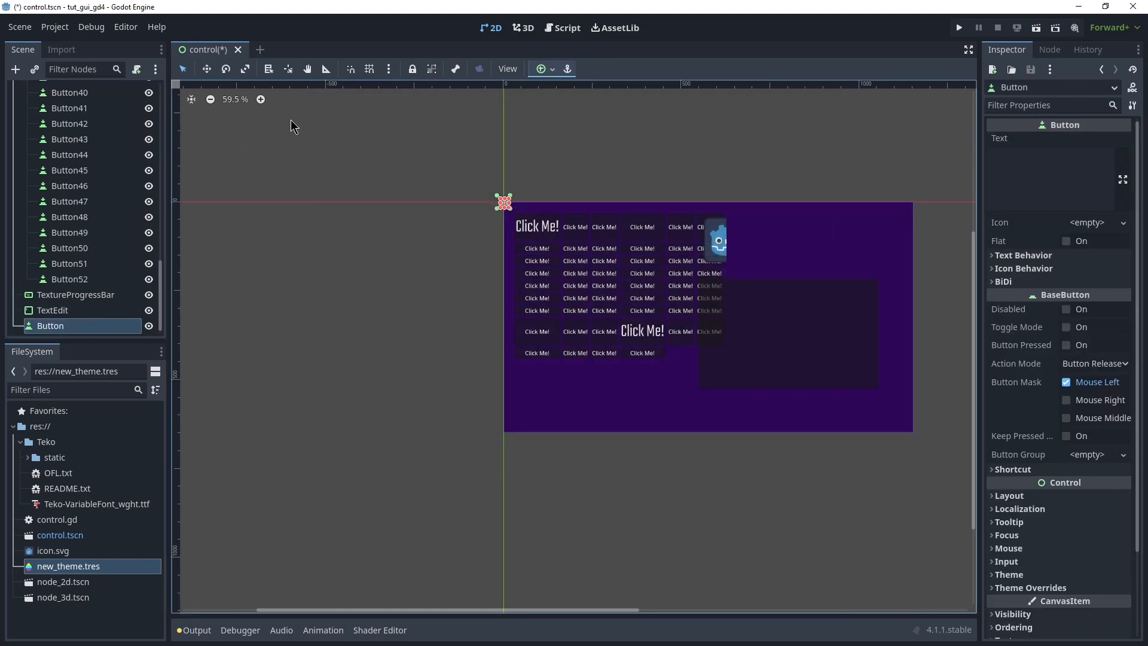
left_click(1000, 185)
type("sometext")
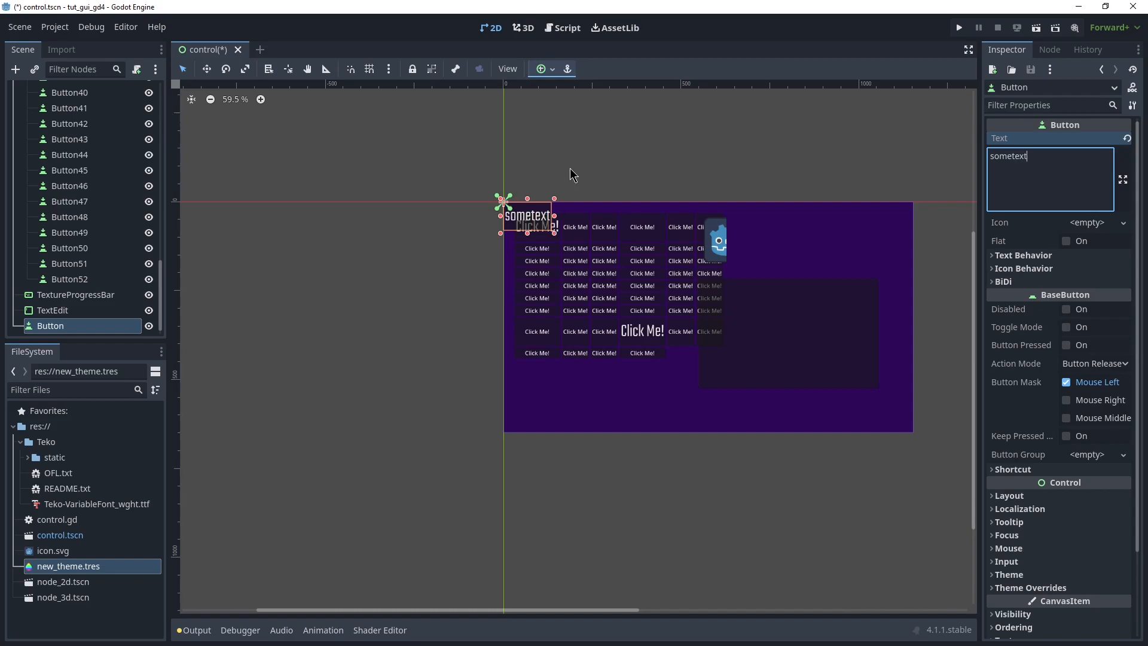
Move the "sometext" button into the empty purple area to the right of the Godot icon, above the text box
left_click(183, 69)
left_click_drag(539, 225, 811, 250)
scroll(823, 250, "up", 4)
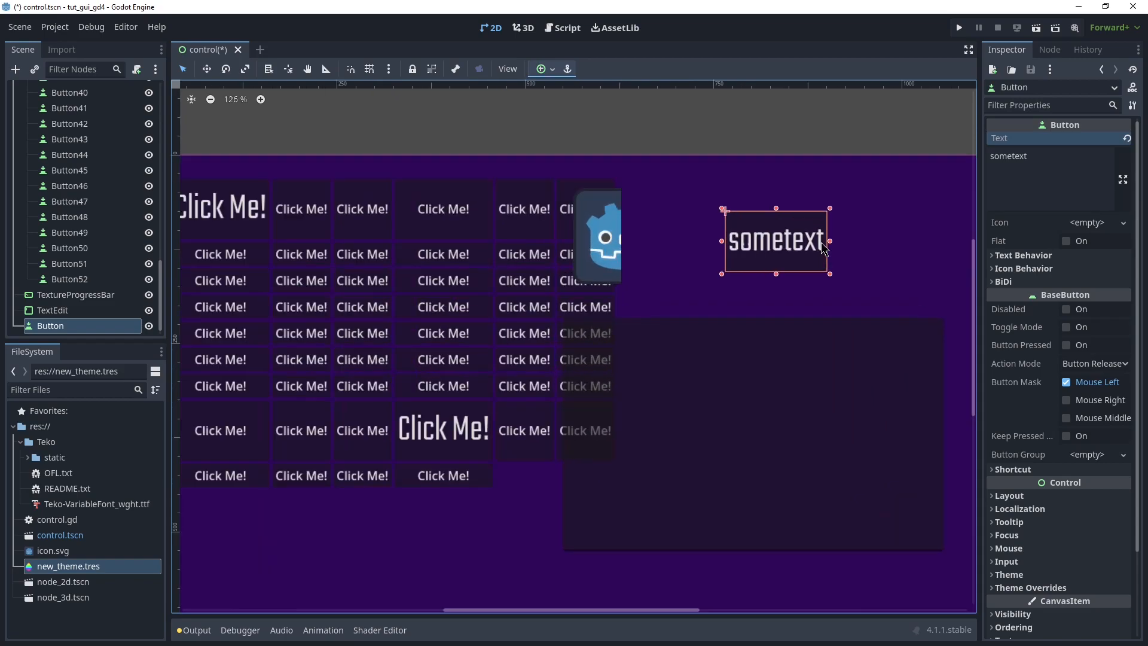
scroll(864, 233, "down", 1)
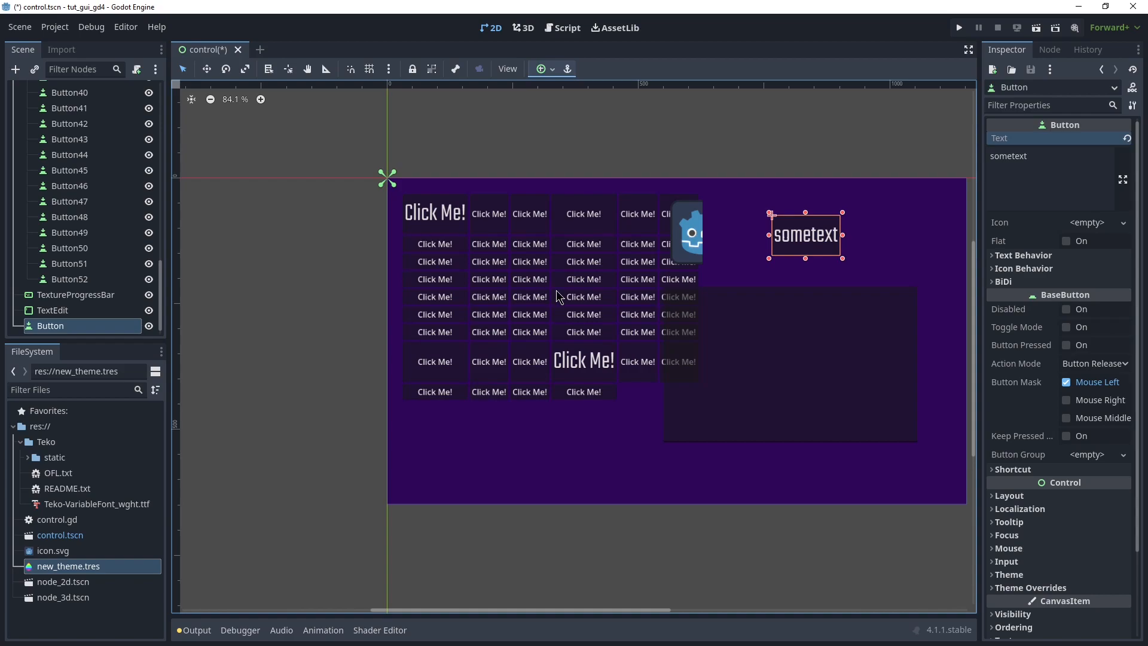
right_click(702, 303)
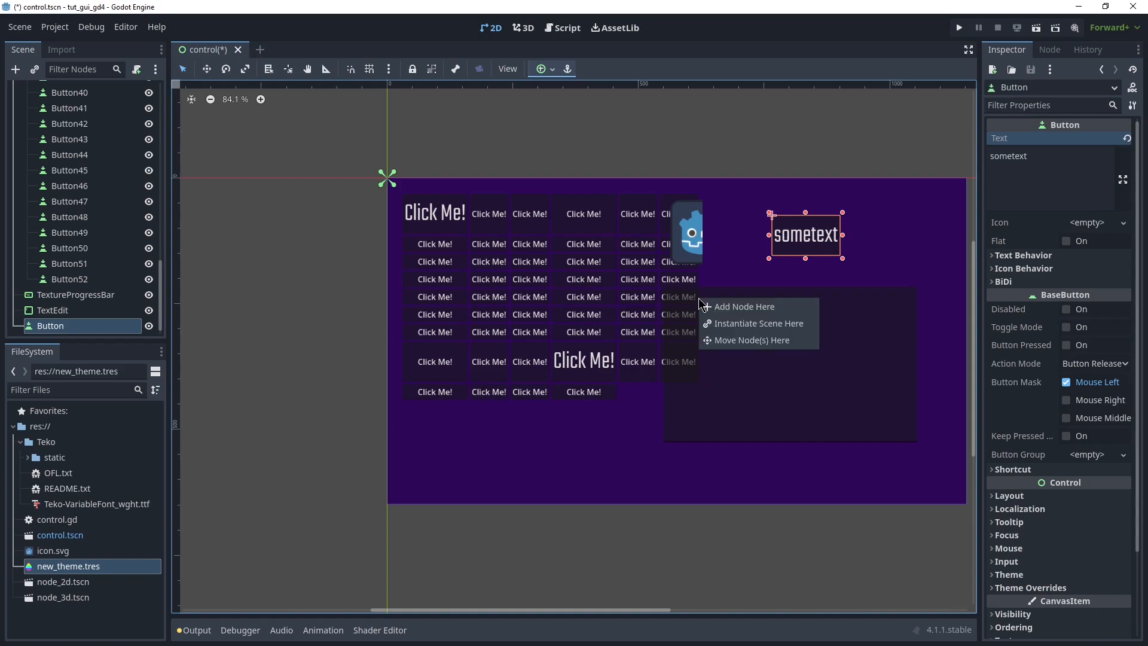
left_click(724, 244)
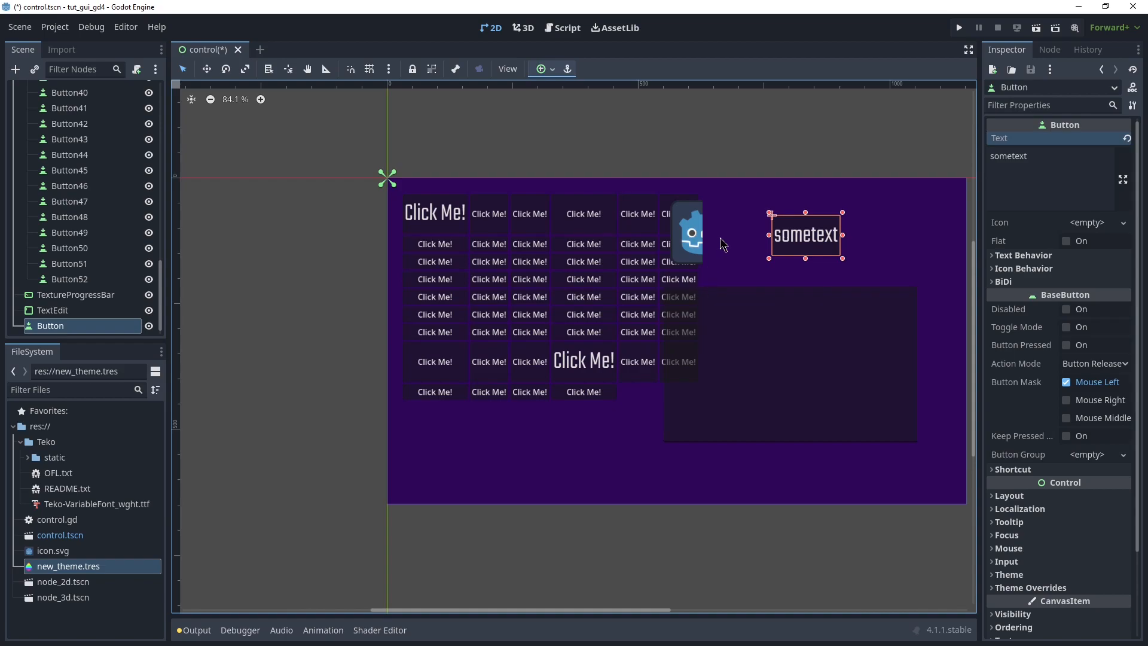